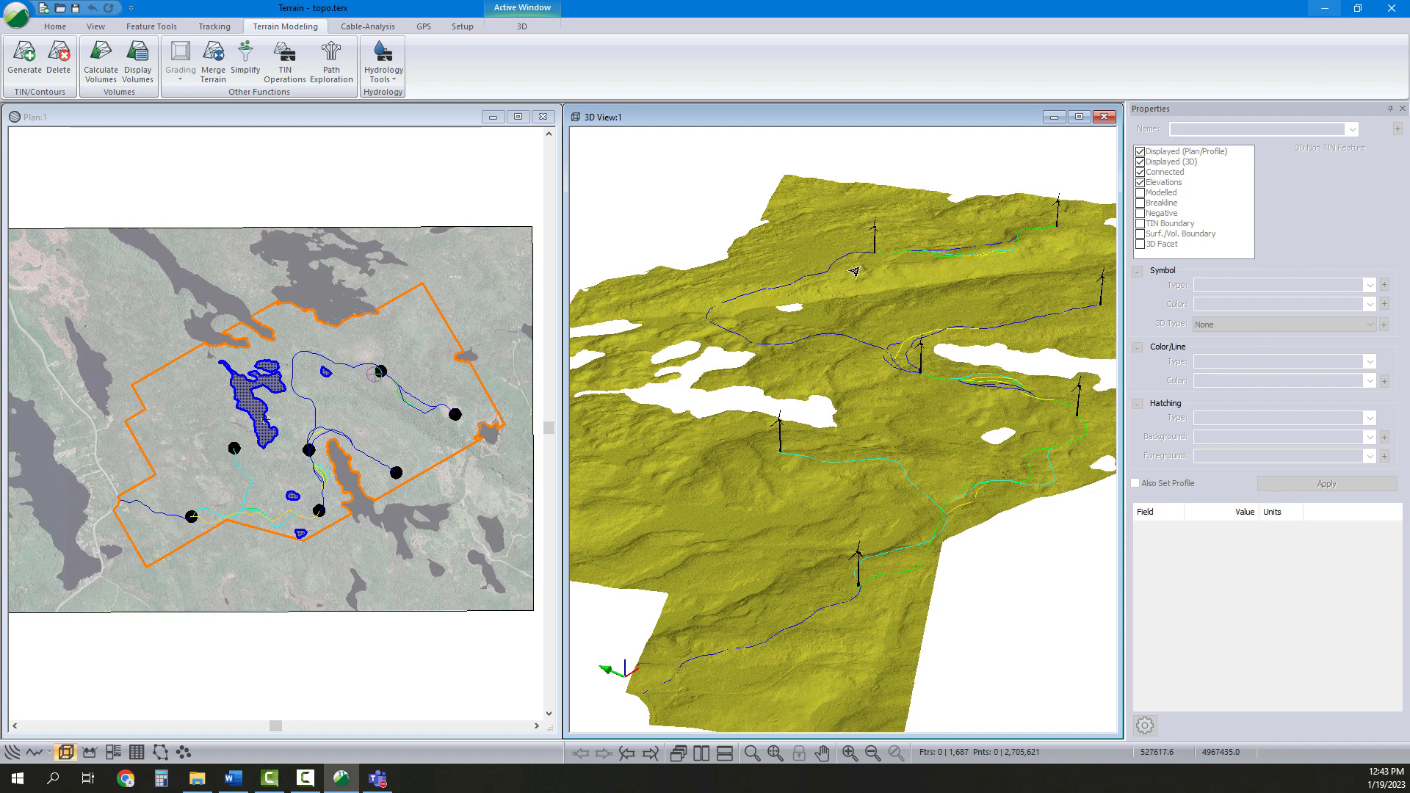
Minimize the open terrain project and start a new RoadEng Terrain session from the desktop shortcut
mouse_move(854, 290)
middle_click_drag(961, 407, 933, 419)
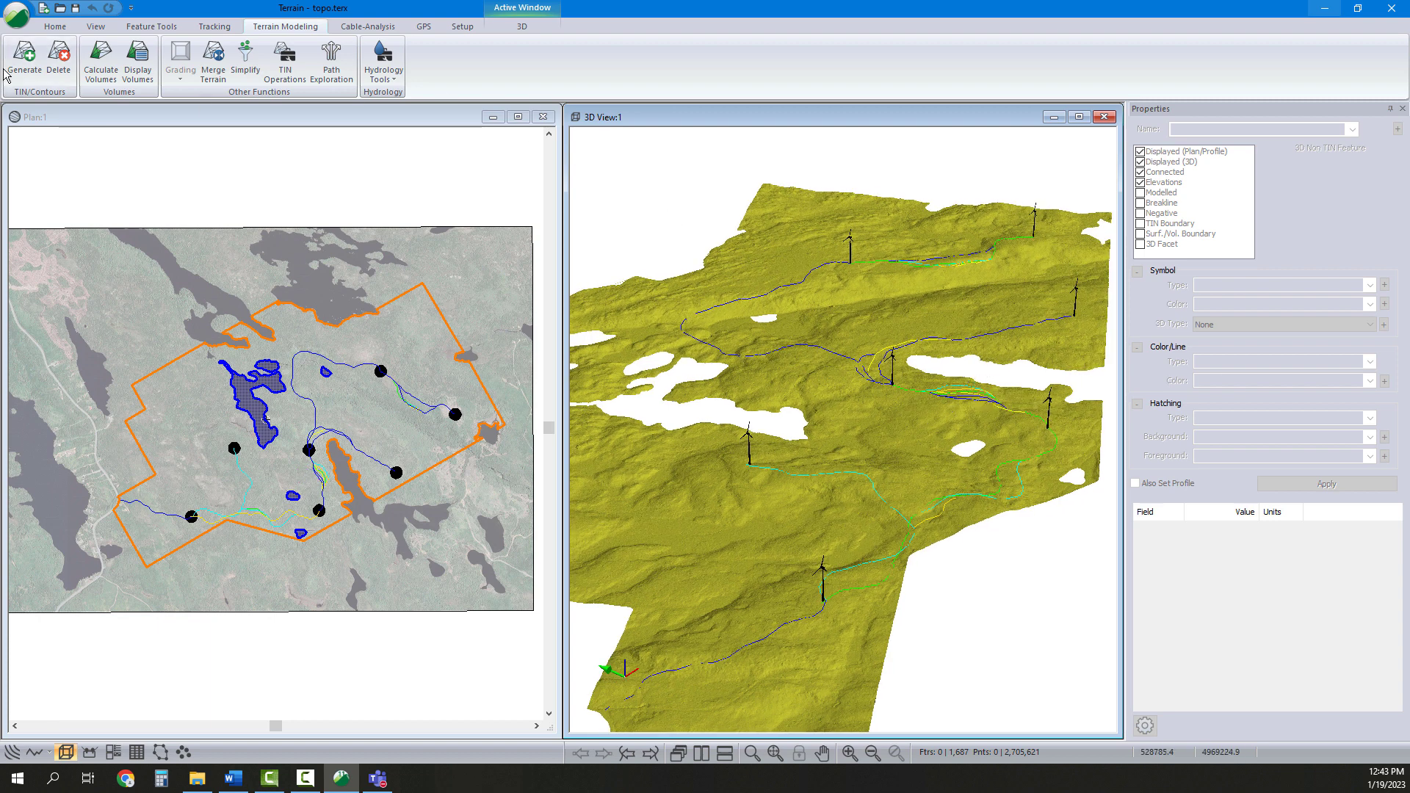
left_click(1322, 9)
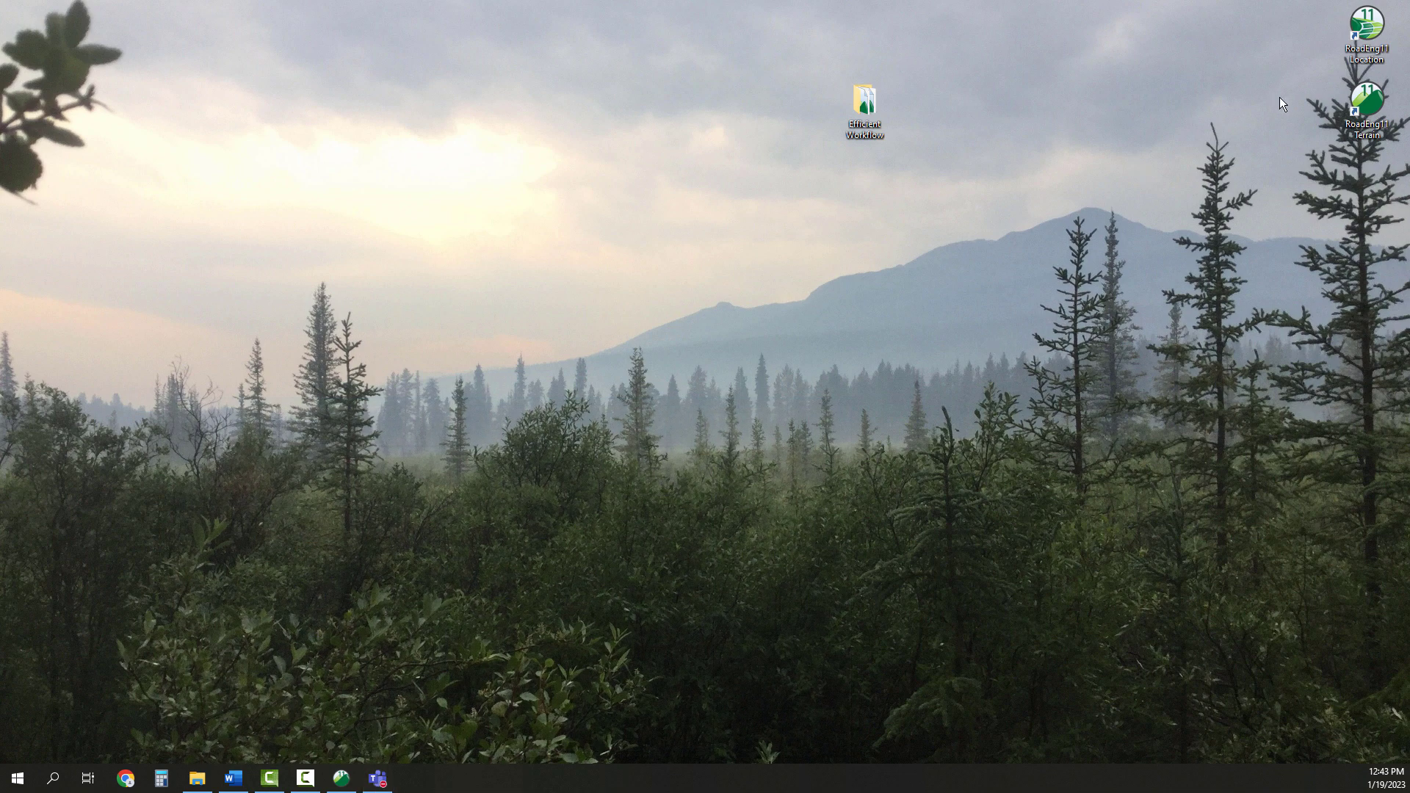
double_click(1370, 105)
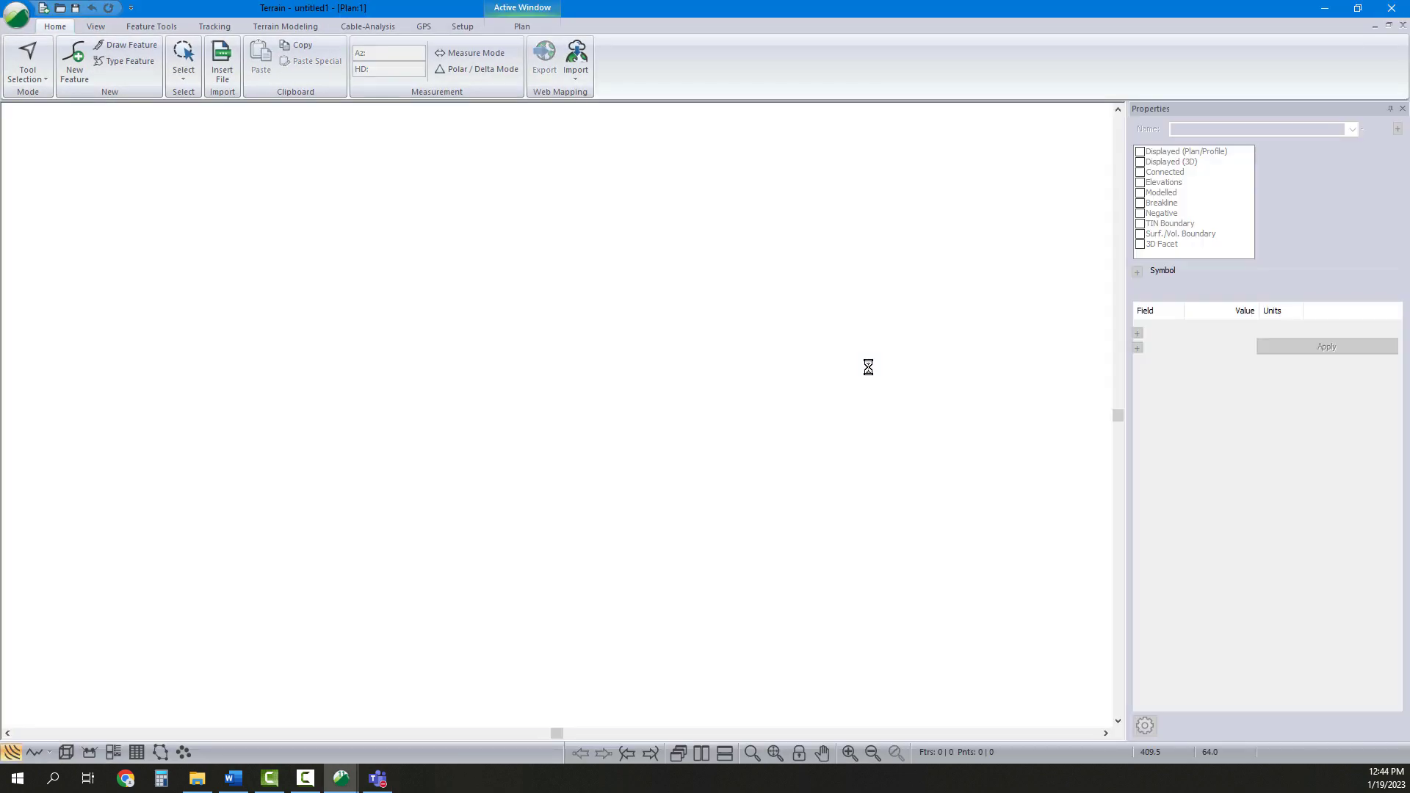
Open the plan window options and add topo.terx from the Efficient Workflow folder as a background display file
right_click(707, 317)
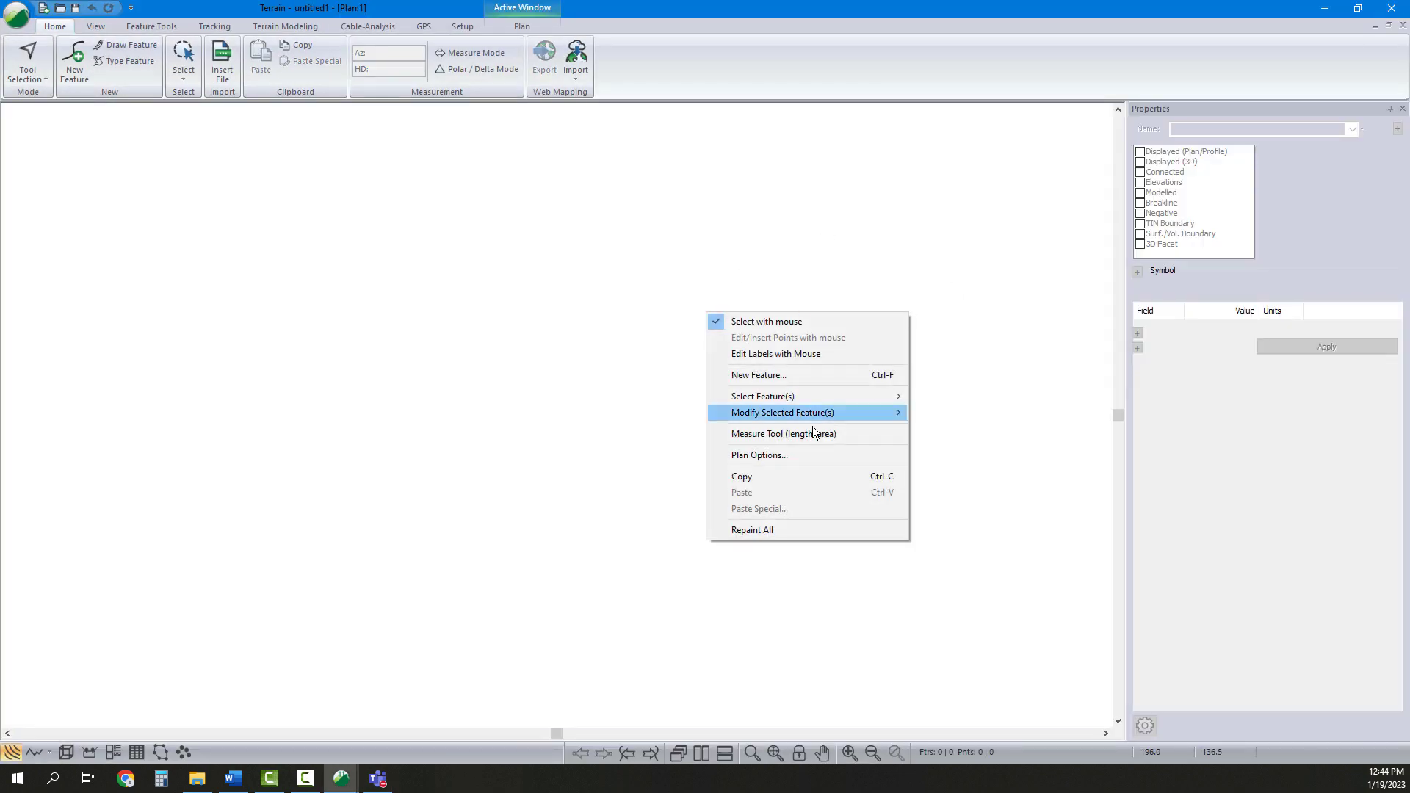
left_click(791, 454)
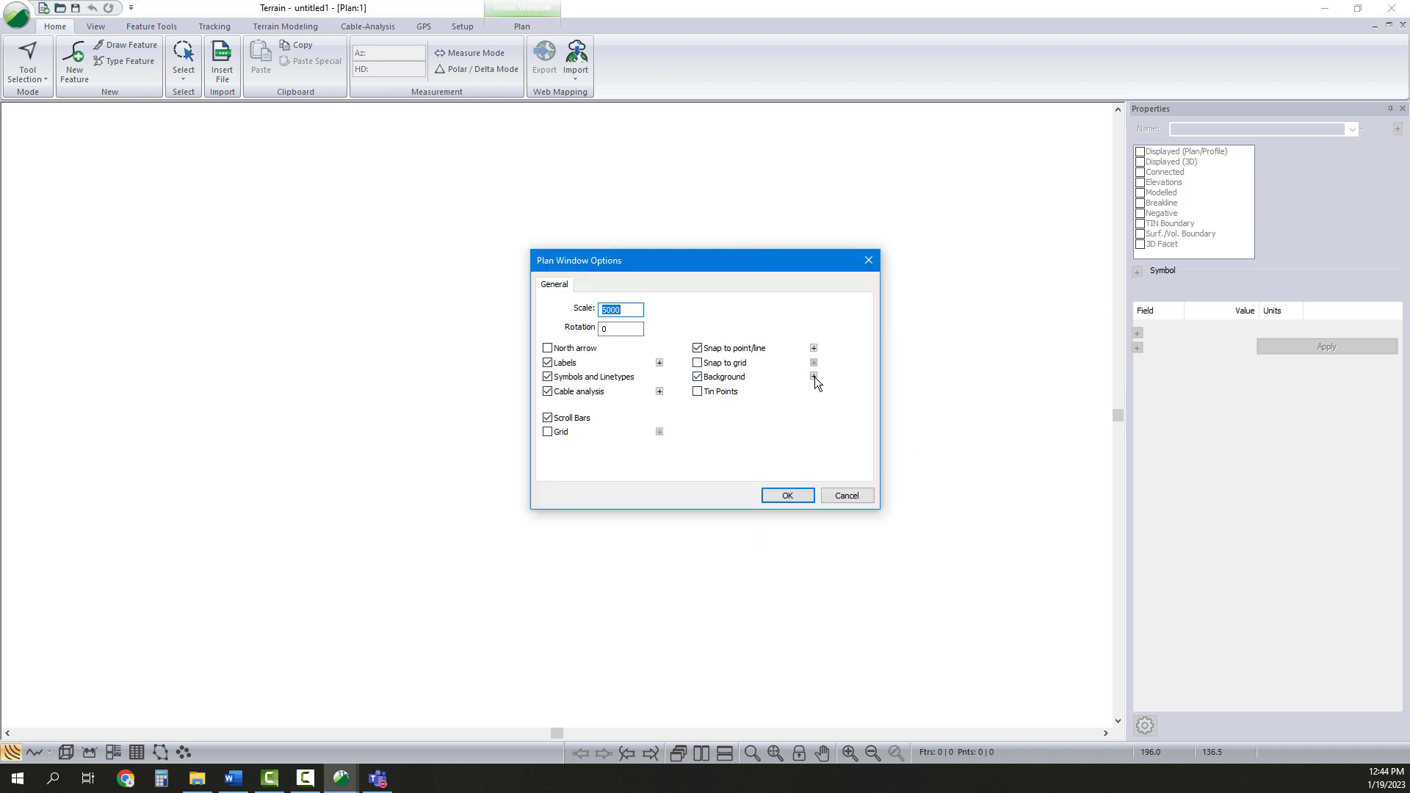
left_click(814, 377)
left_click(851, 321)
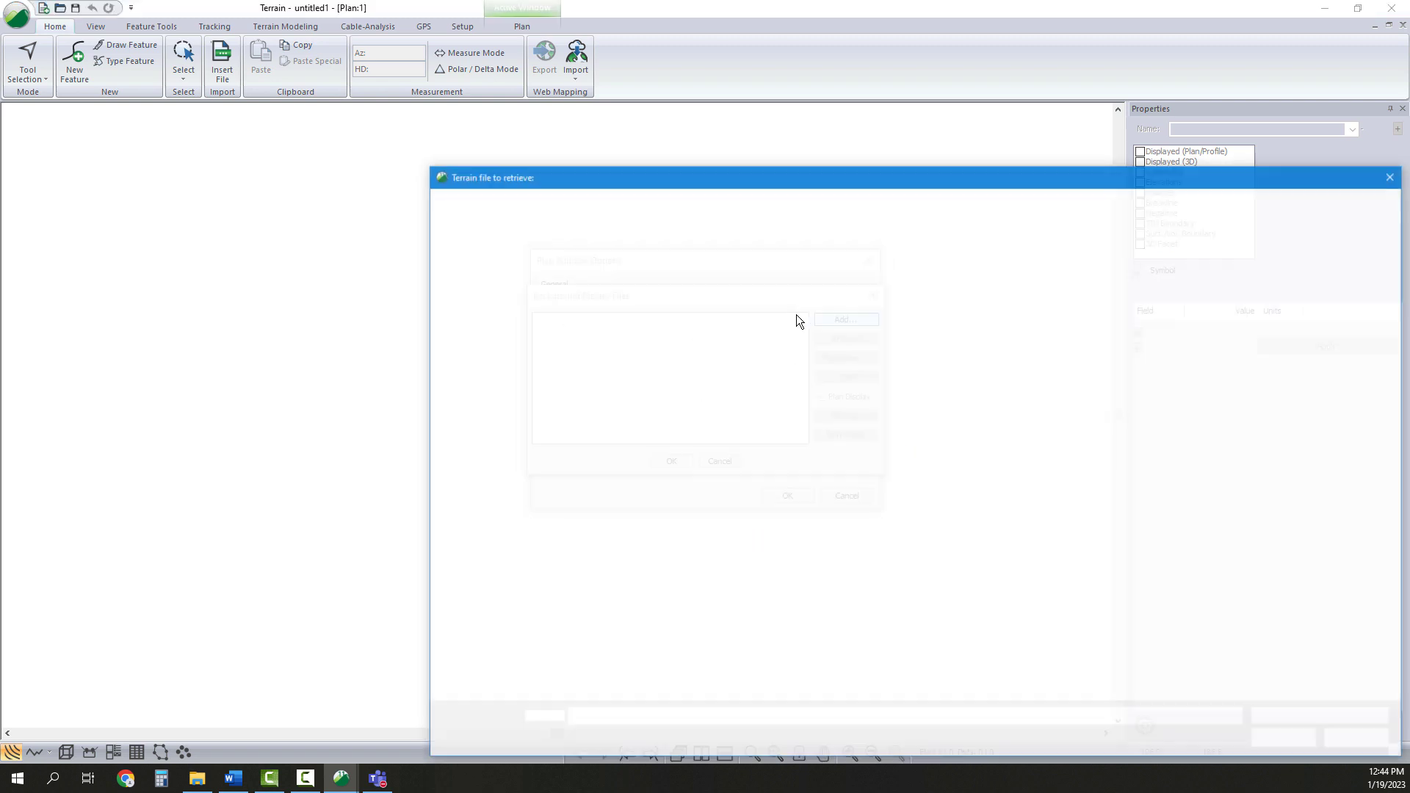
left_click(727, 317)
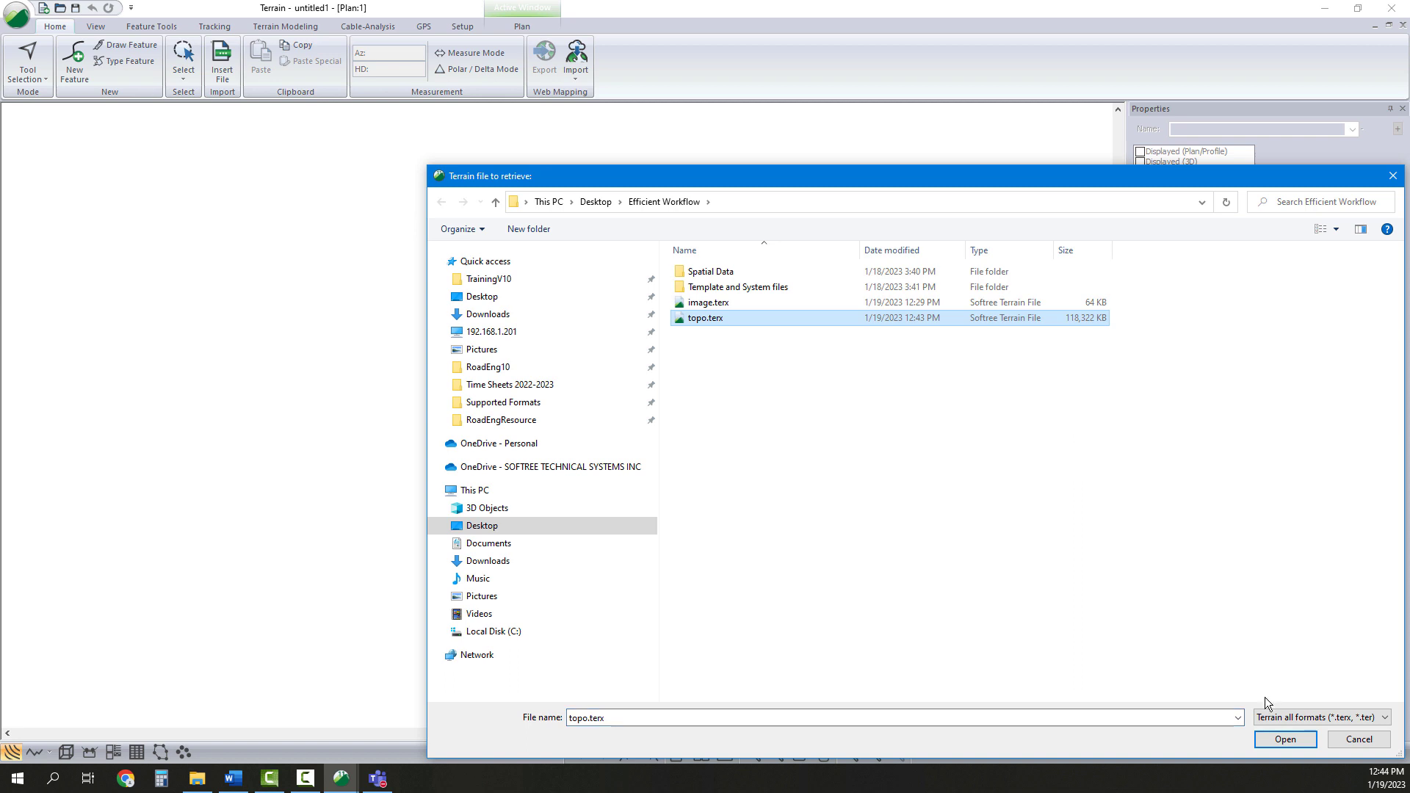
left_click(1284, 739)
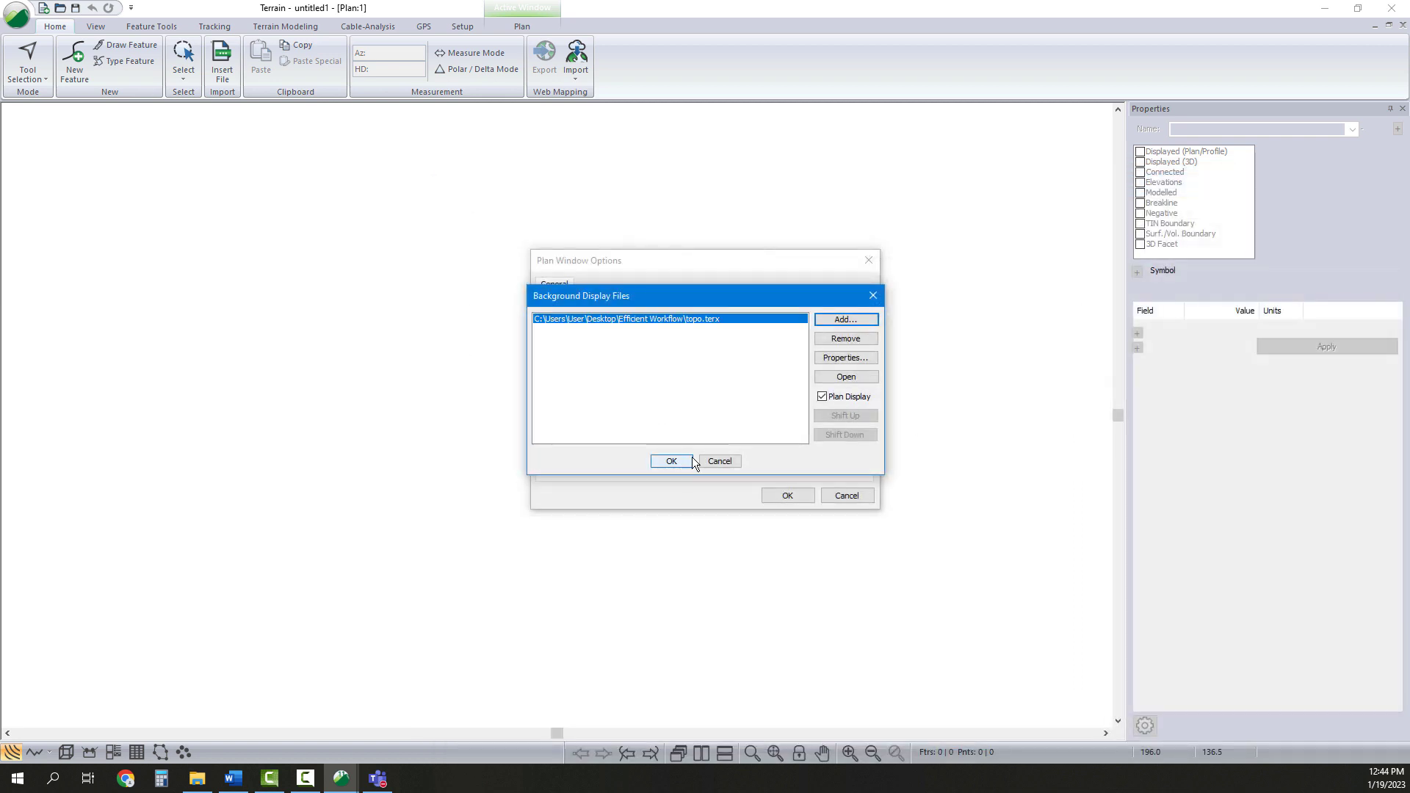
Add image.terx as a second background file and shift it up above topo.terx
left_click(848, 320)
left_click(782, 304)
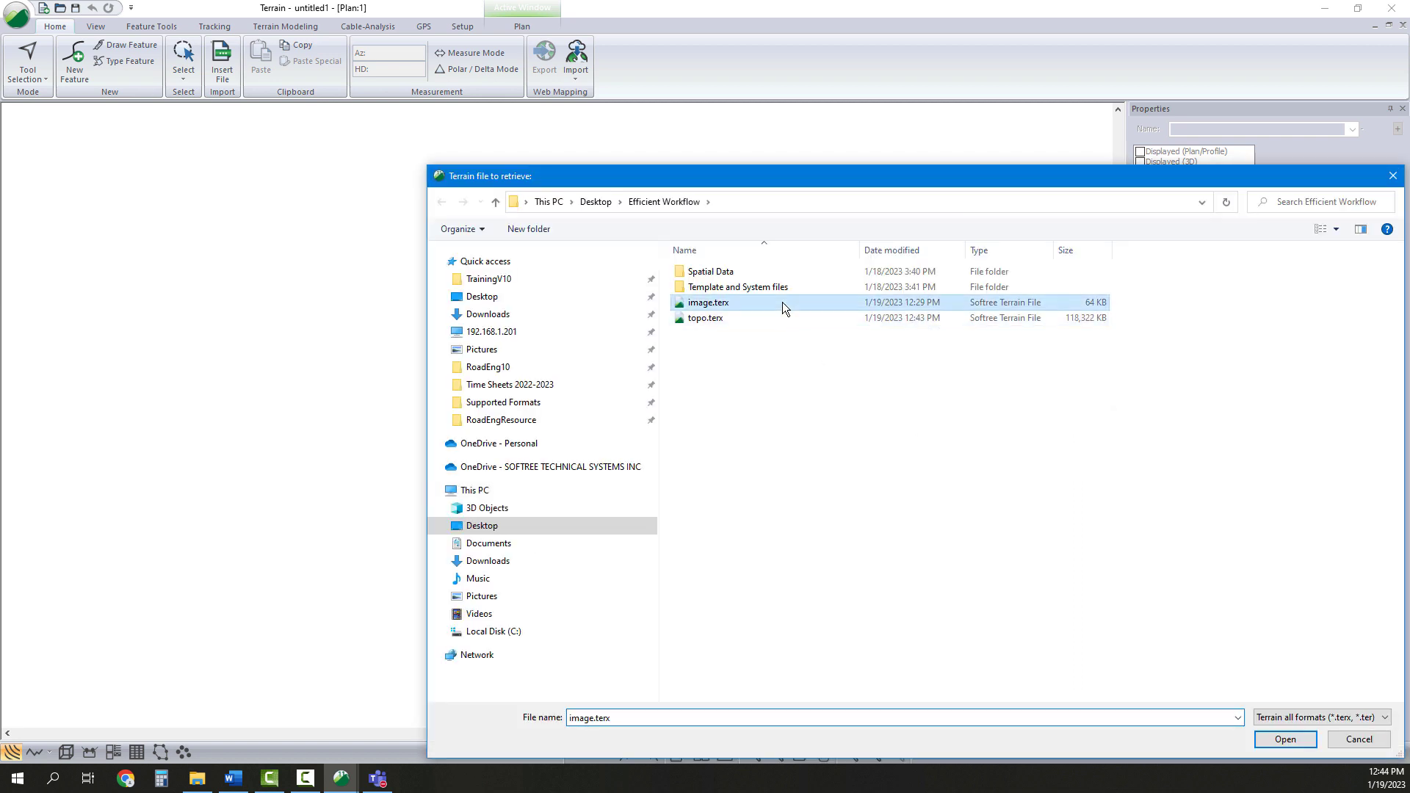
left_click(1287, 738)
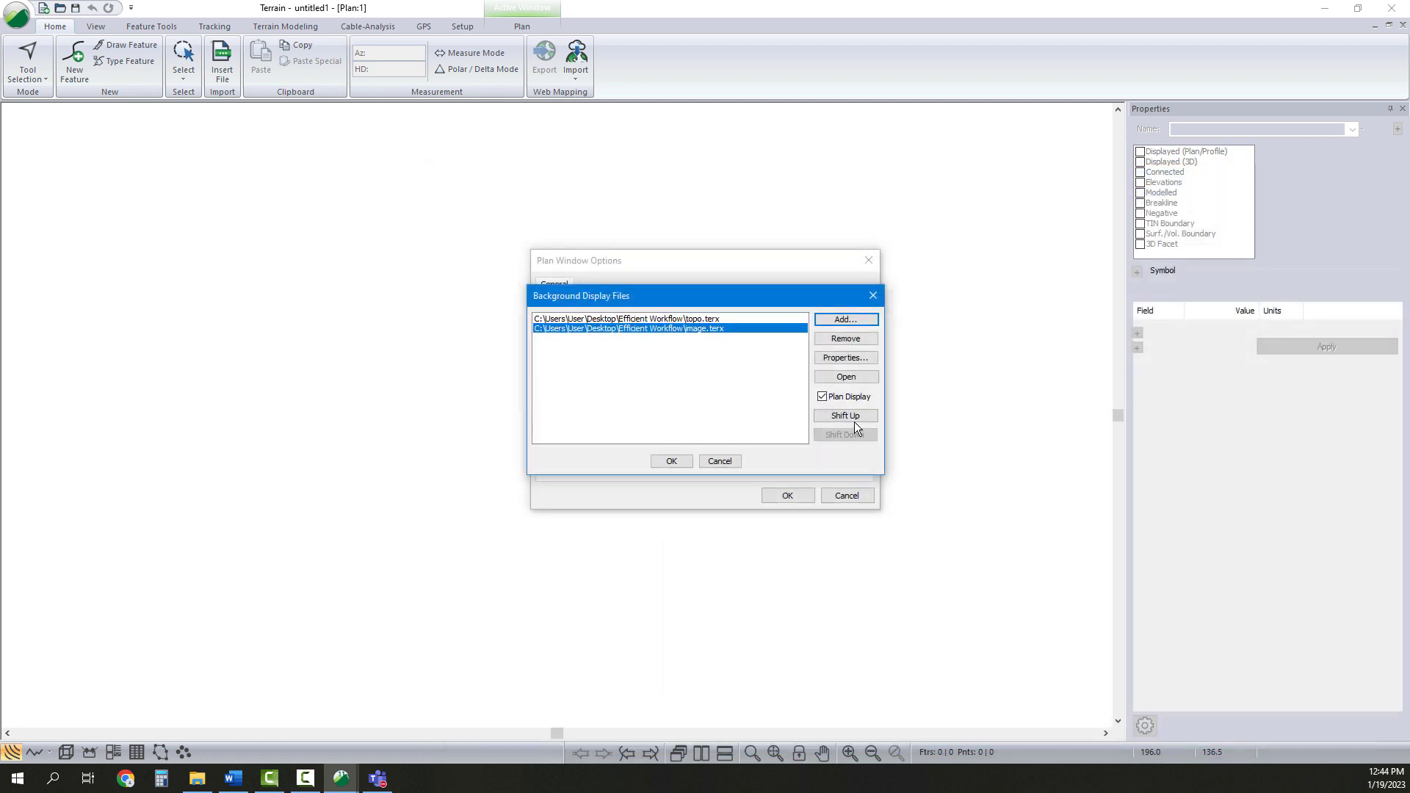
left_click(845, 417)
Set the image.terx background washout to 70 percent
left_click(838, 359)
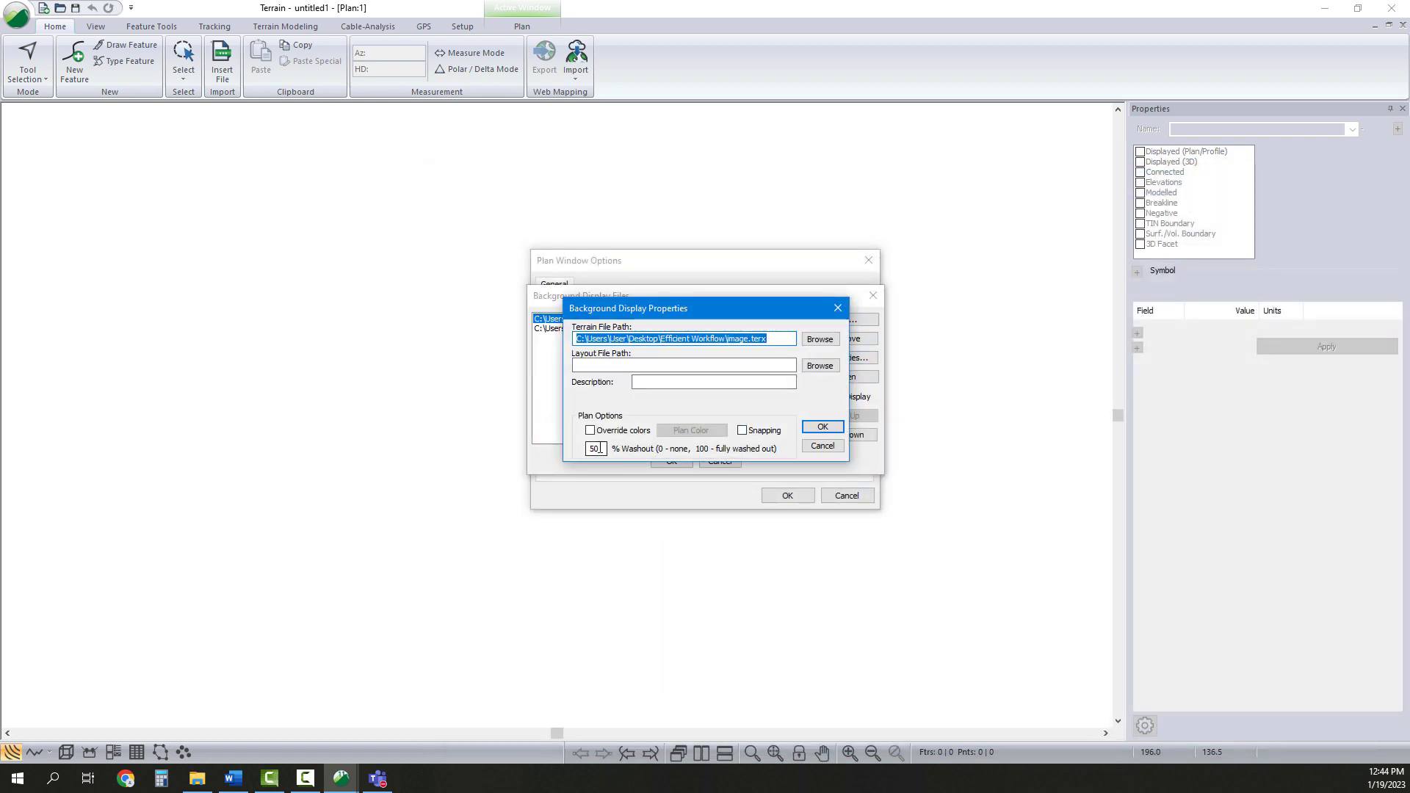
double_click(597, 448)
type("70")
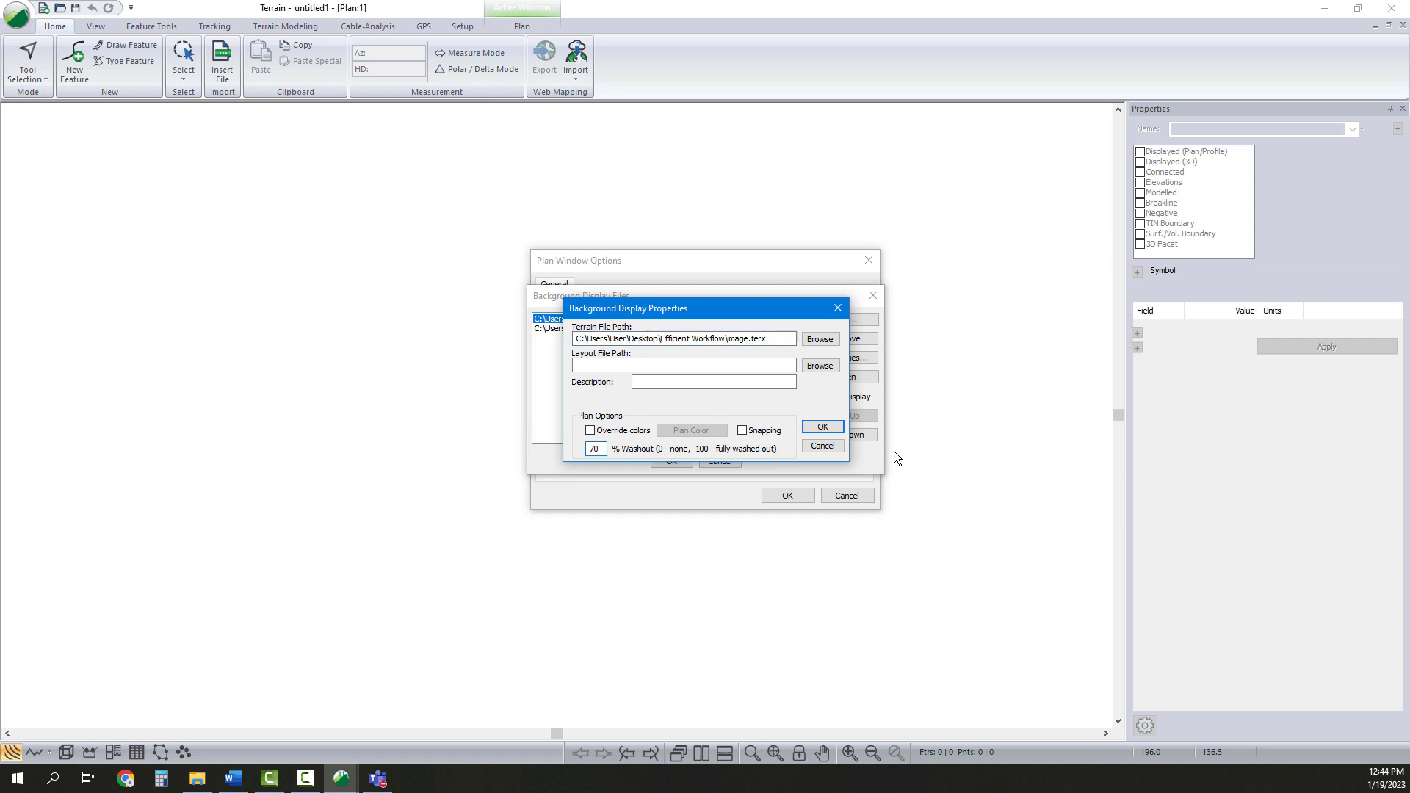
left_click(822, 427)
Enable snapping in the topo.terx background display properties
left_click(625, 328)
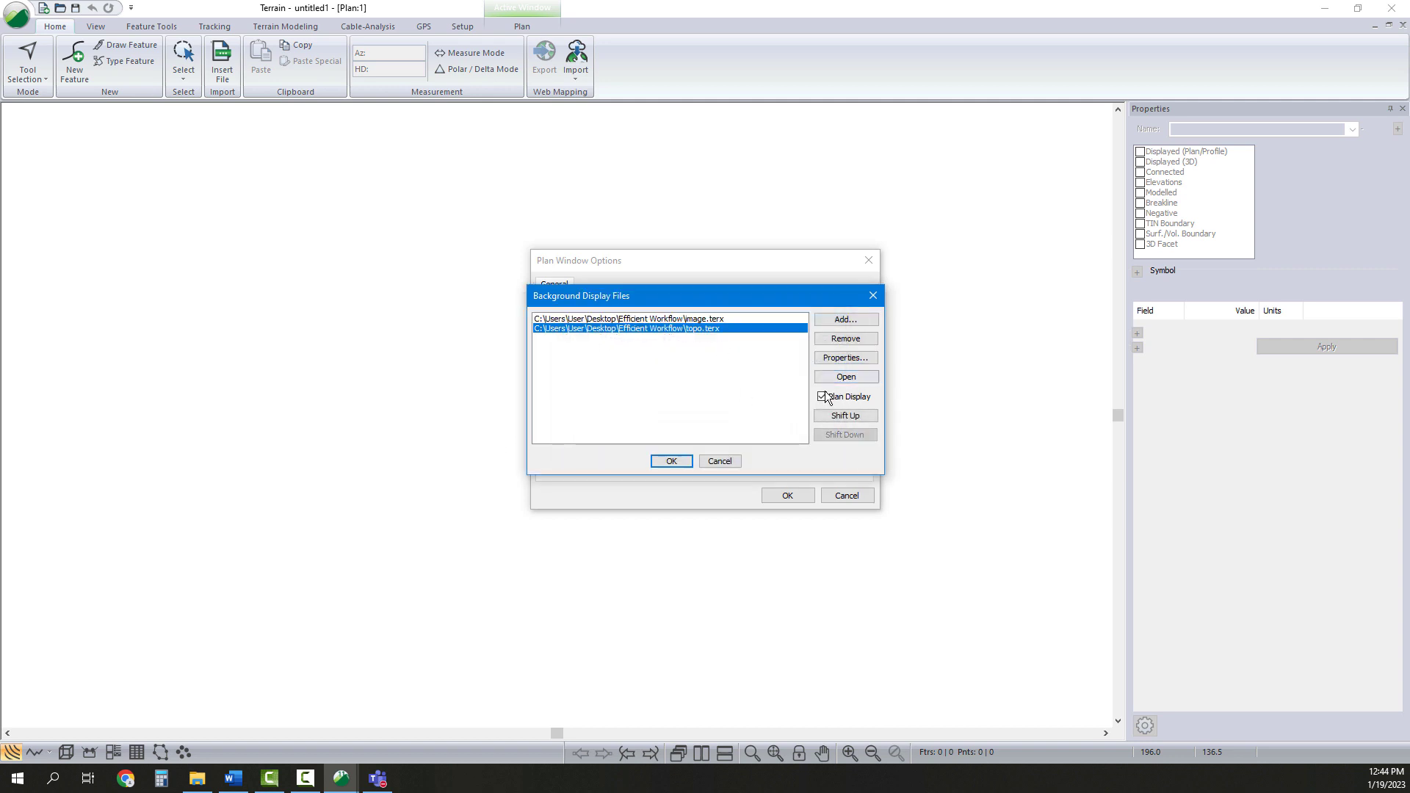
left_click(841, 358)
left_click(742, 431)
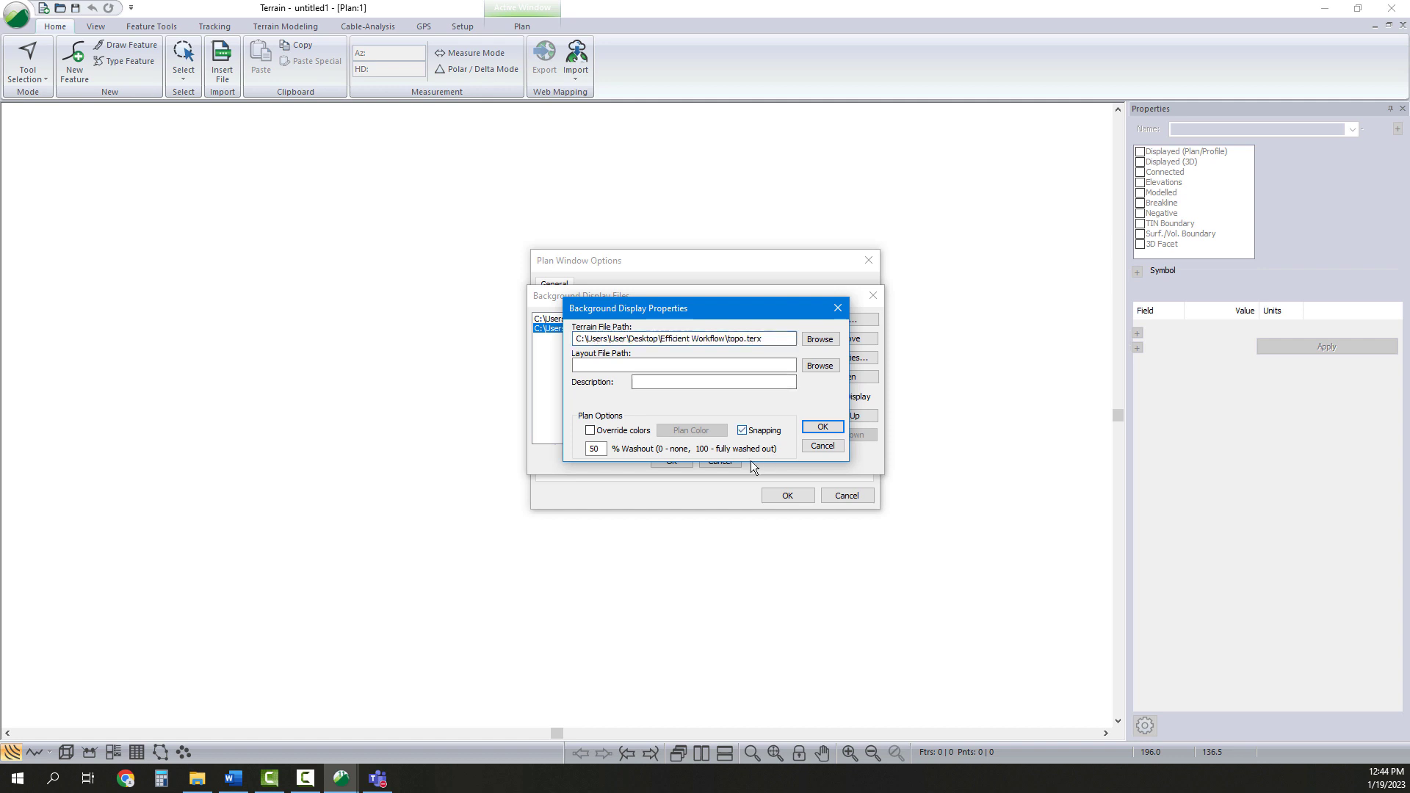
type("0")
left_click(834, 426)
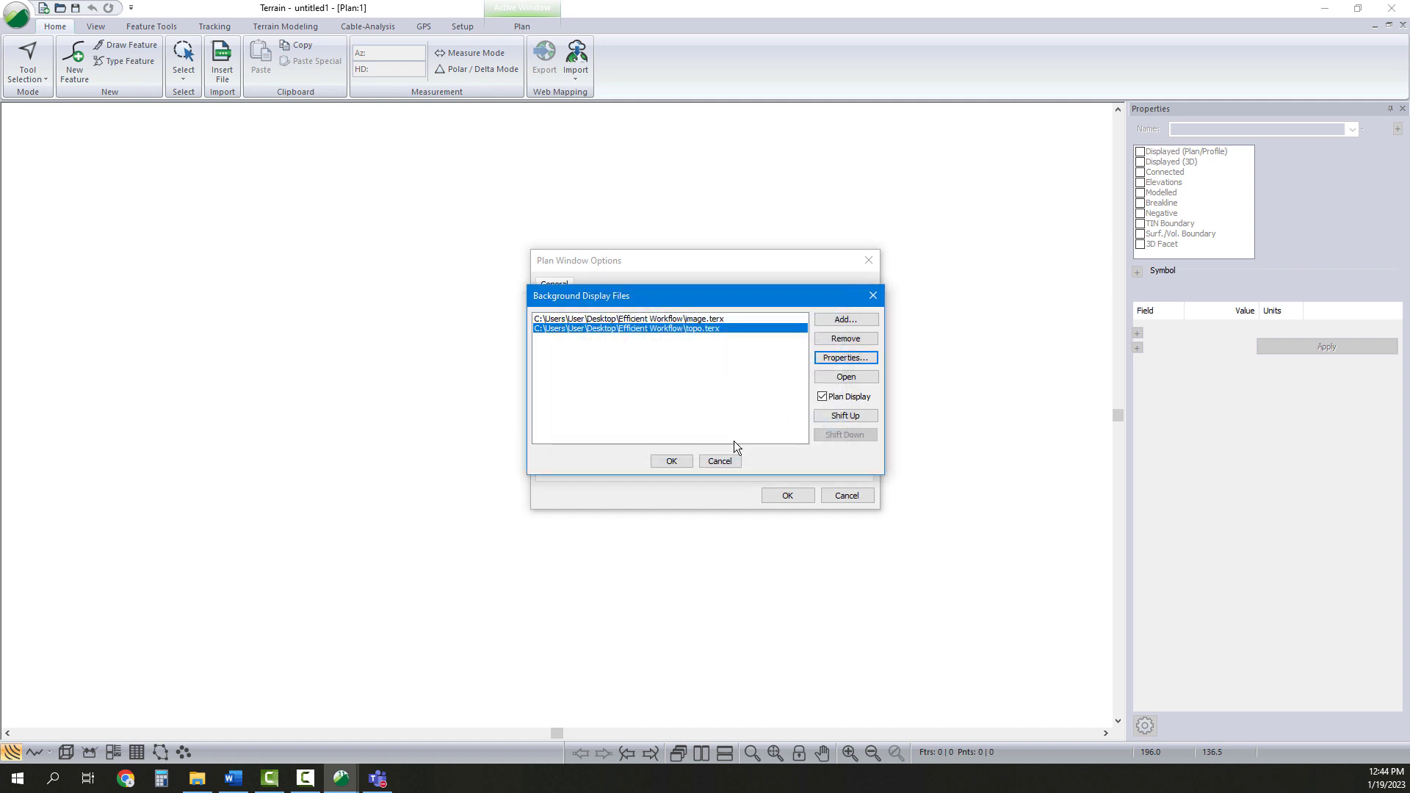
Close the background and plan options dialogs and zoom to the full extent of the backgrounds
left_click(678, 462)
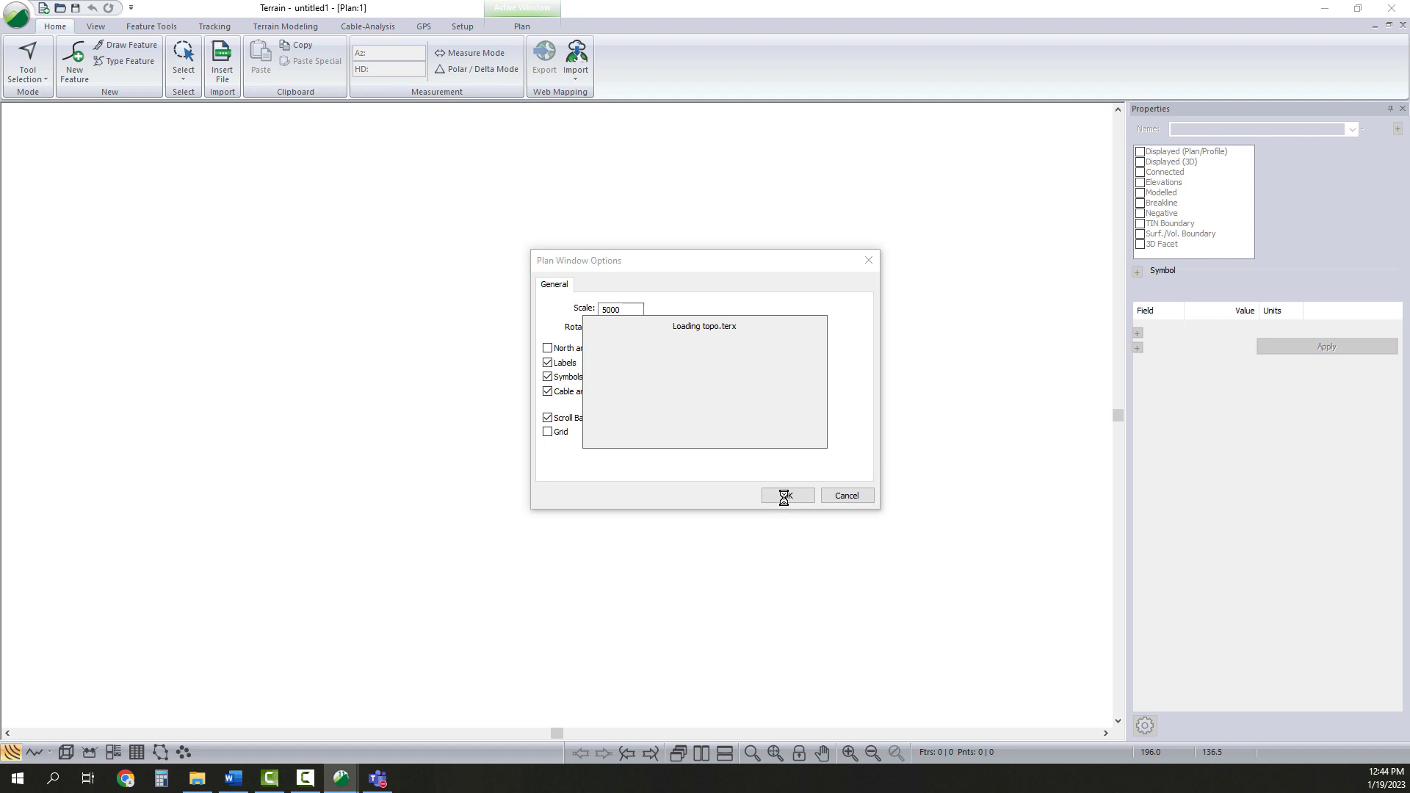
left_click(785, 496)
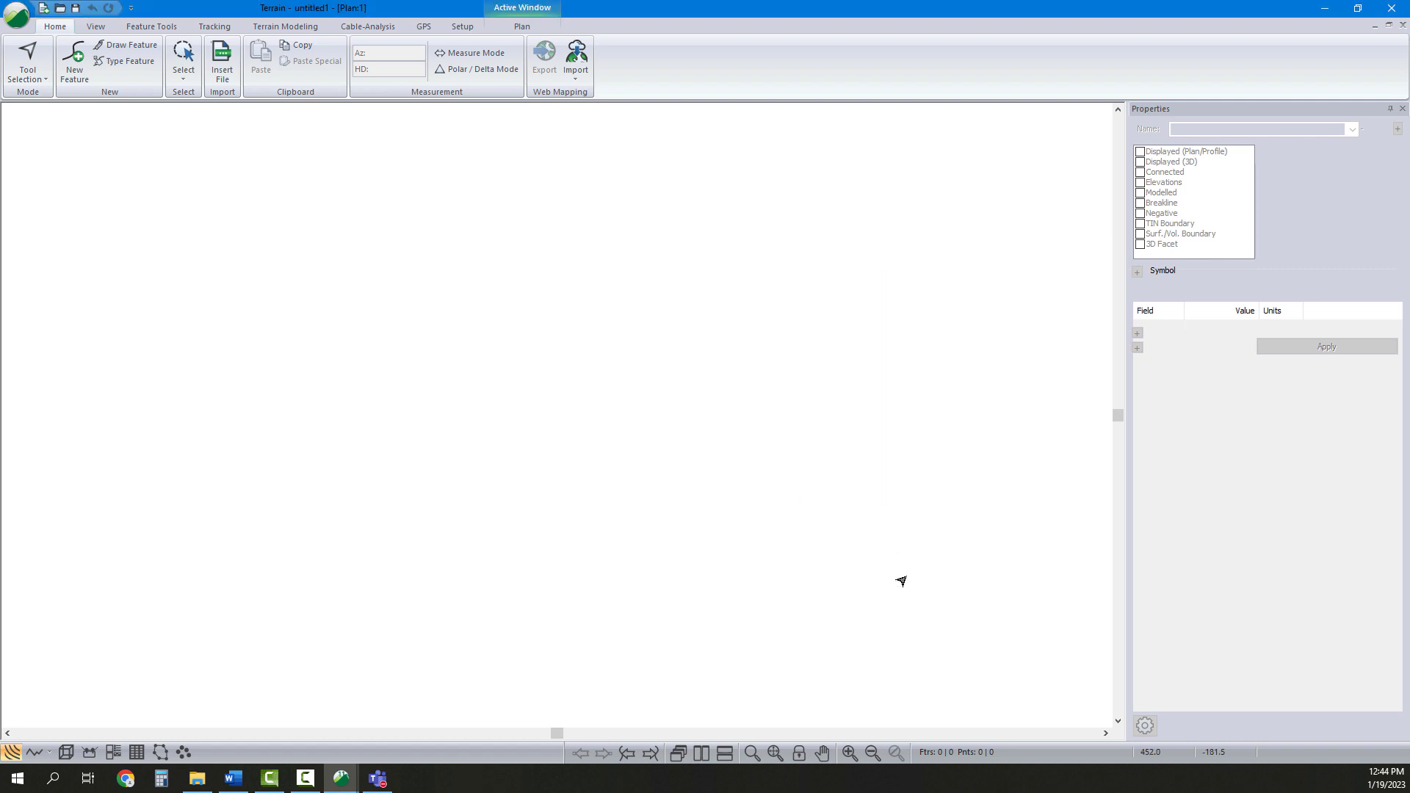
left_click(777, 752)
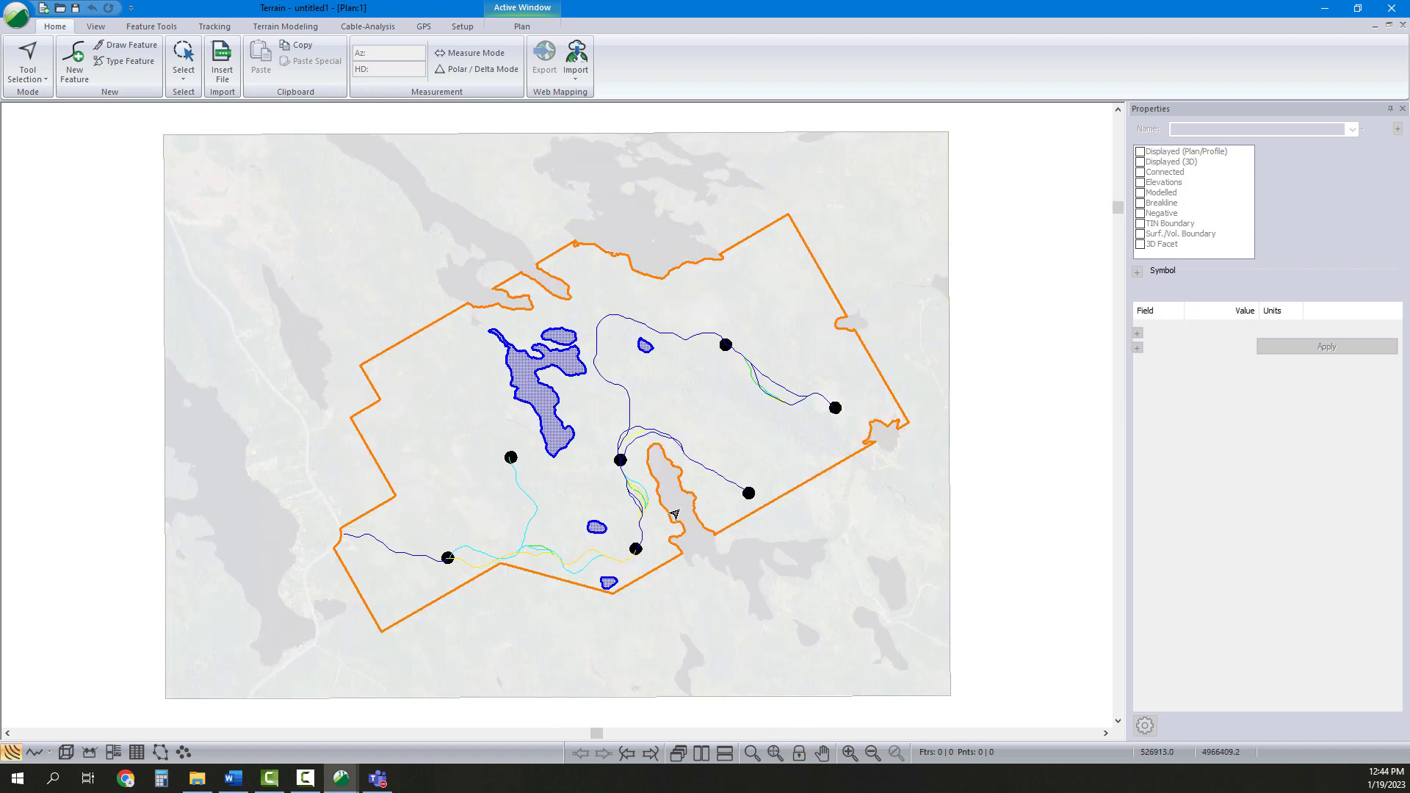
Insert Pads.dwg from the Template and System files folder with the default import options, continuing without conversion
mouse_move(373, 255)
left_mouse_down()
mouse_move(505, 416)
mouse_move(820, 688)
left_mouse_up()
left_click(222, 63)
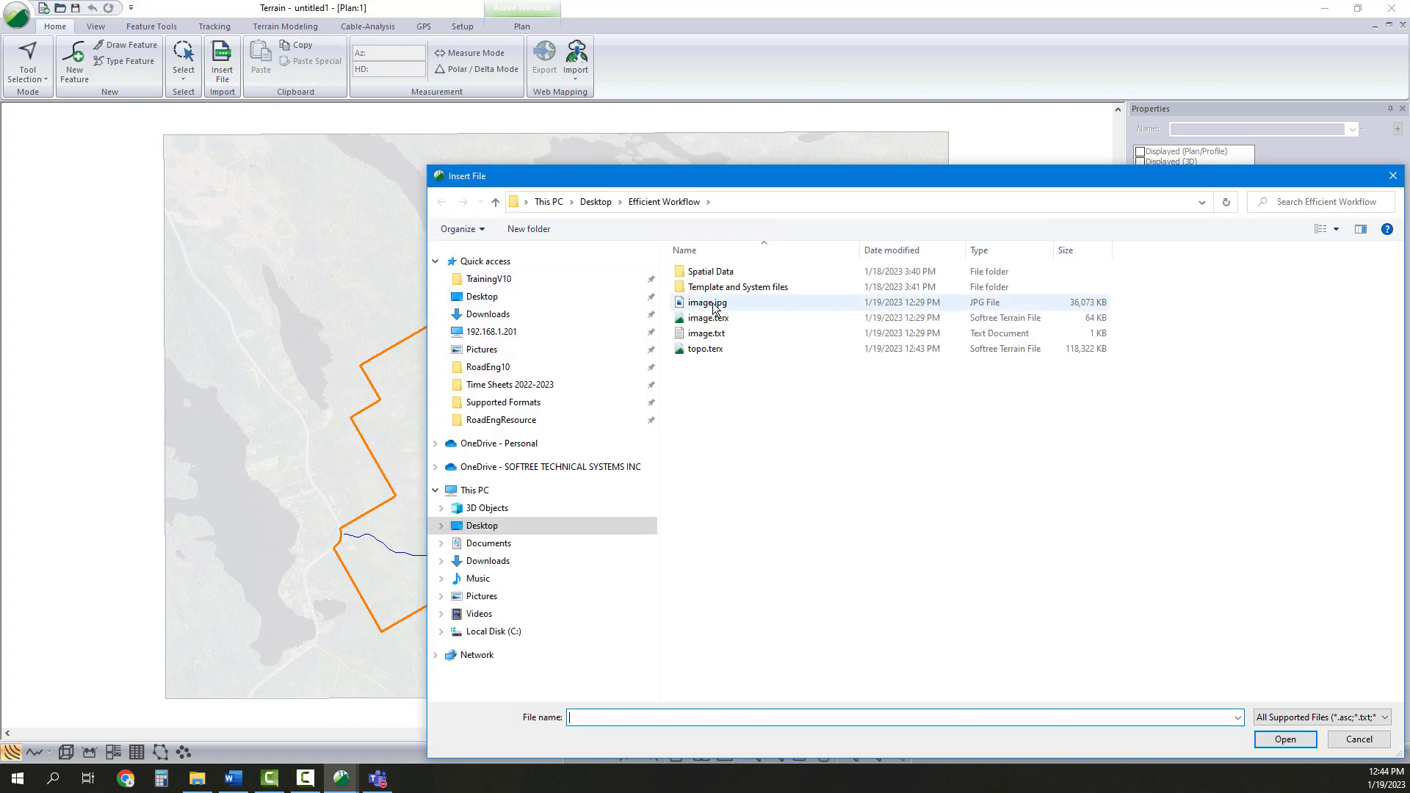
double_click(738, 286)
left_click(716, 274)
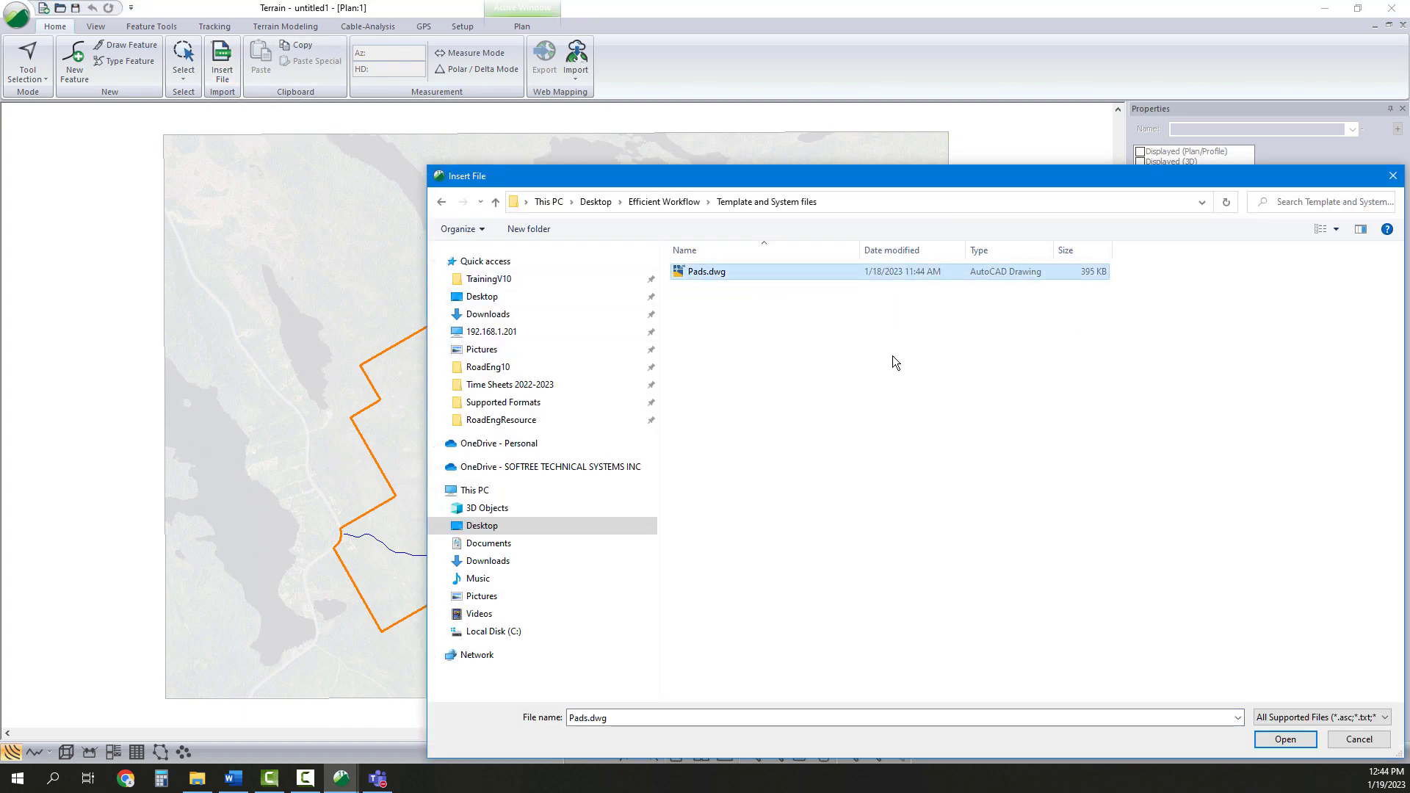
left_click(1298, 739)
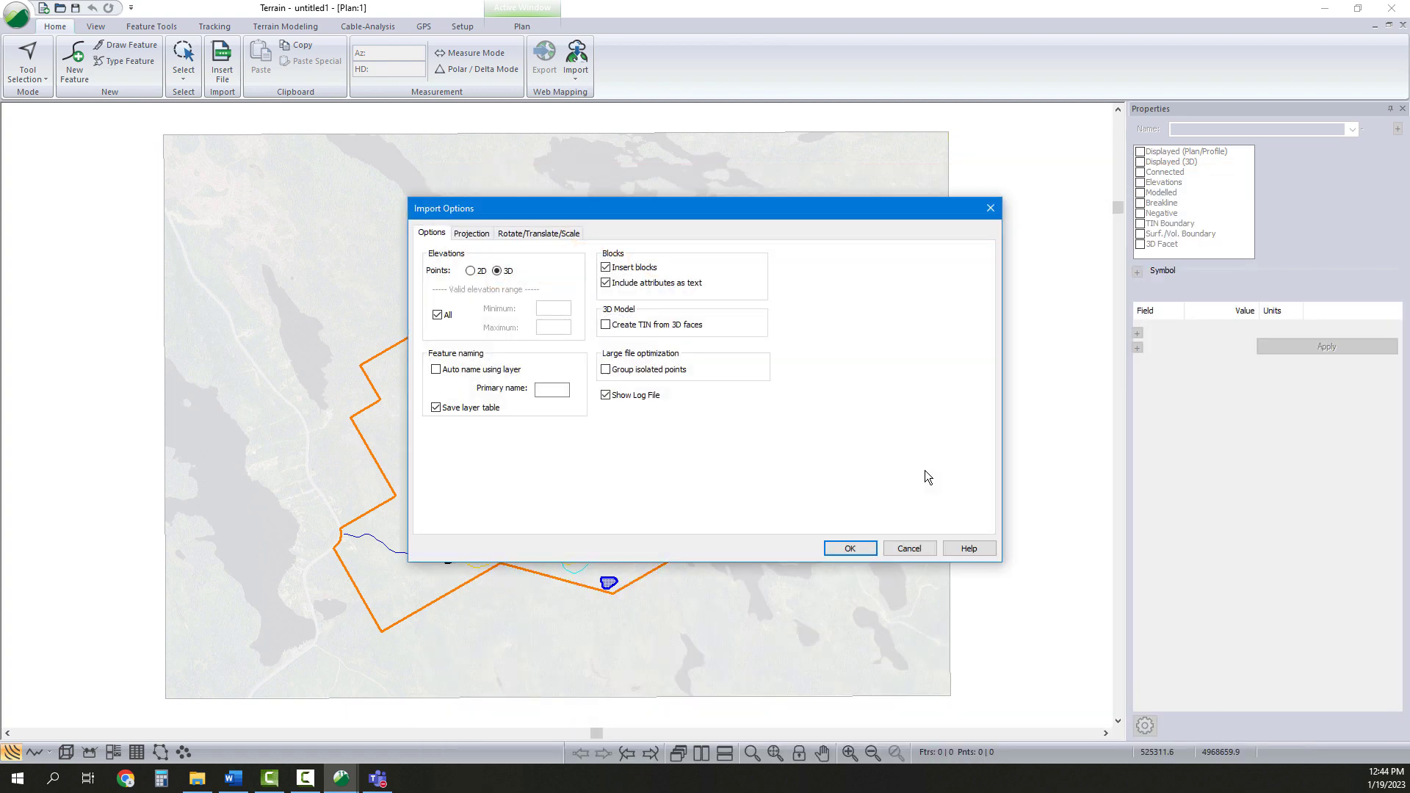
left_click(850, 549)
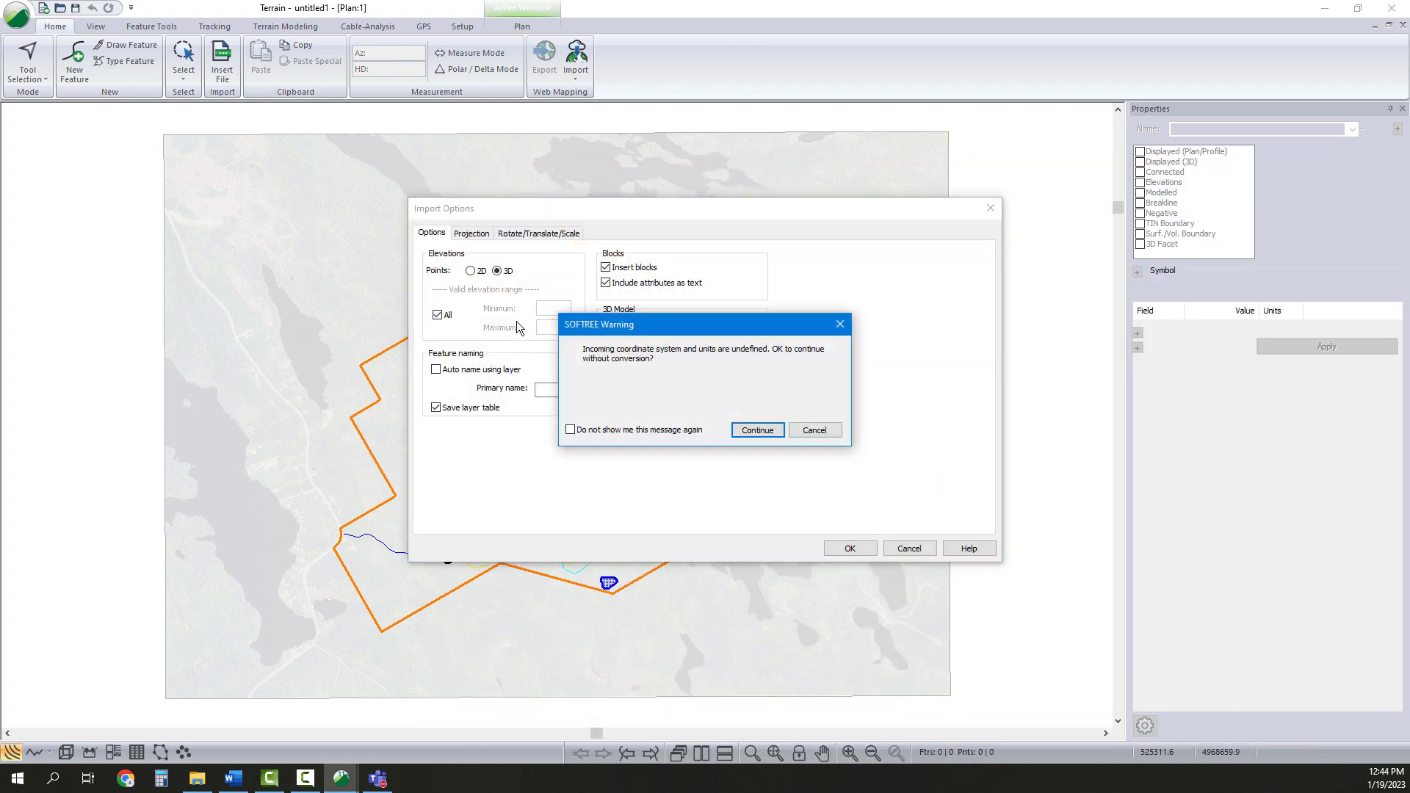
left_click(735, 432)
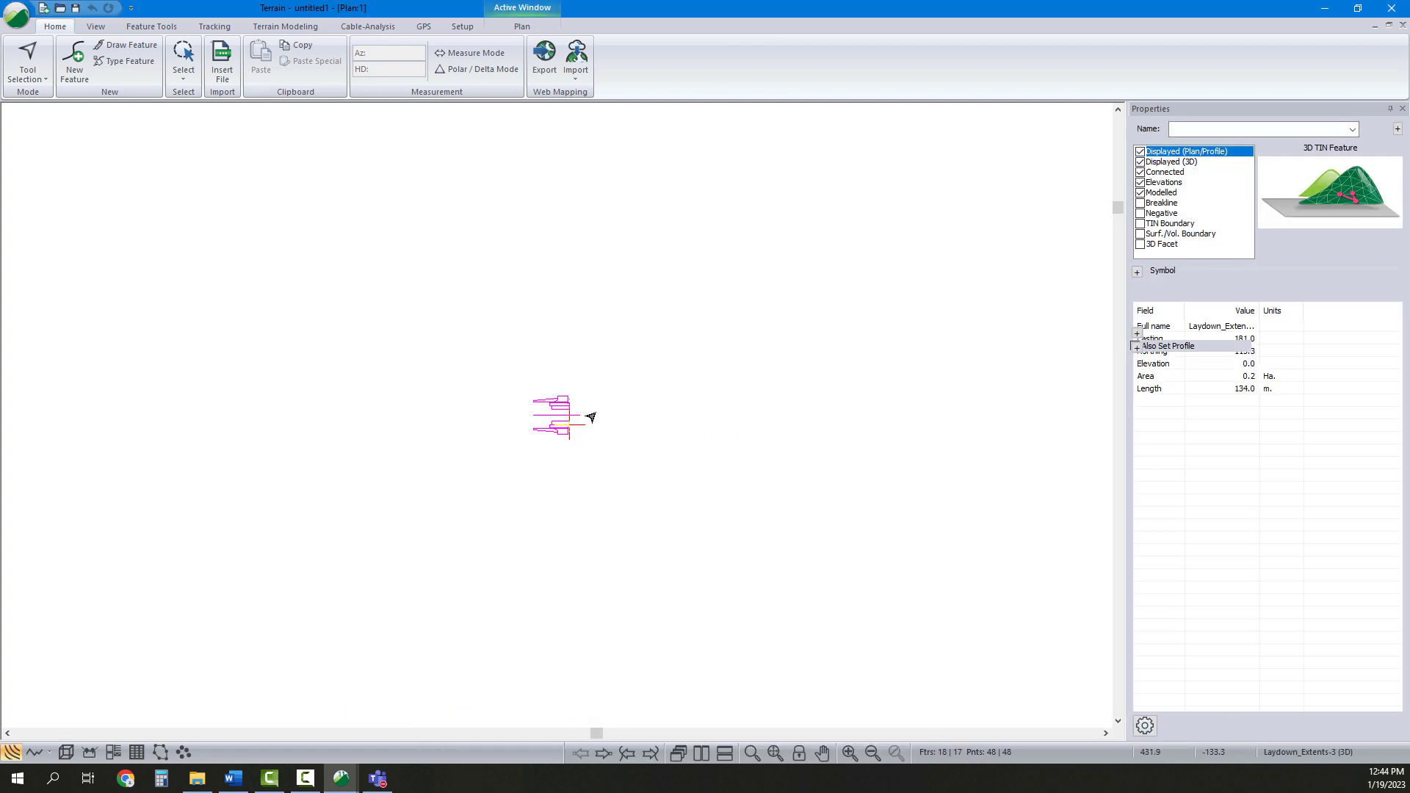
Move the imported pad features by rectangle onto the top-left corner of the project background, then deselect them
scroll(560, 430, "up", 3)
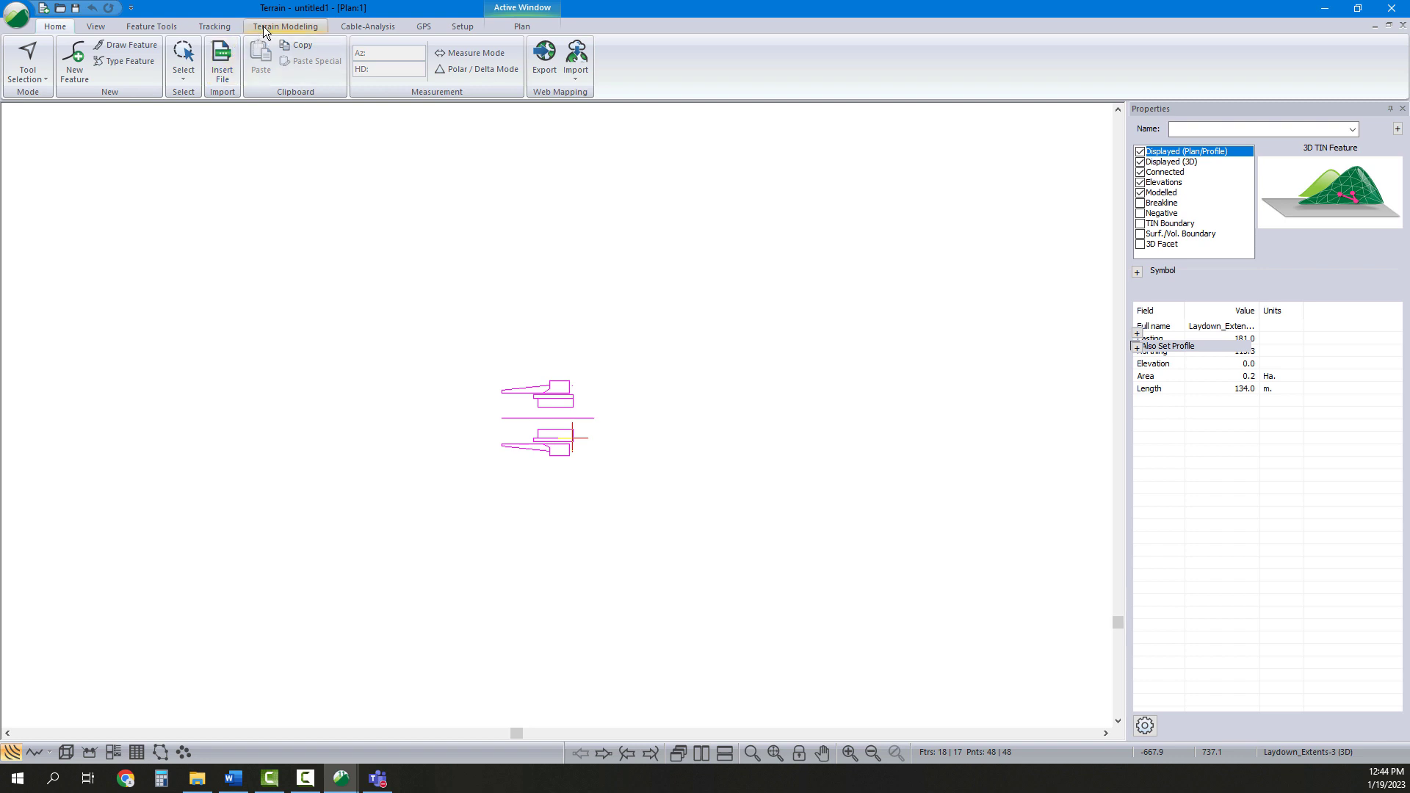
left_click(161, 30)
left_click(230, 65)
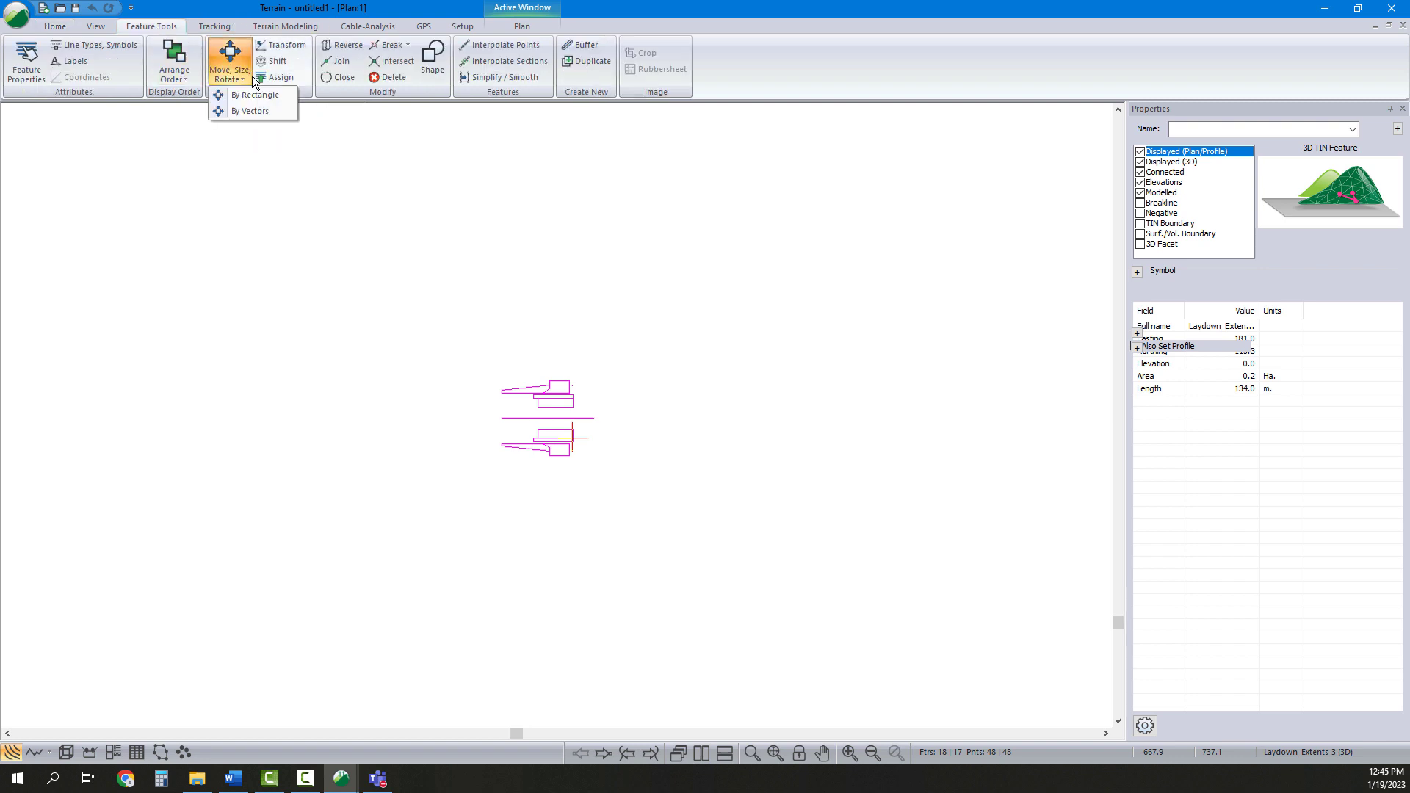
left_click(254, 99)
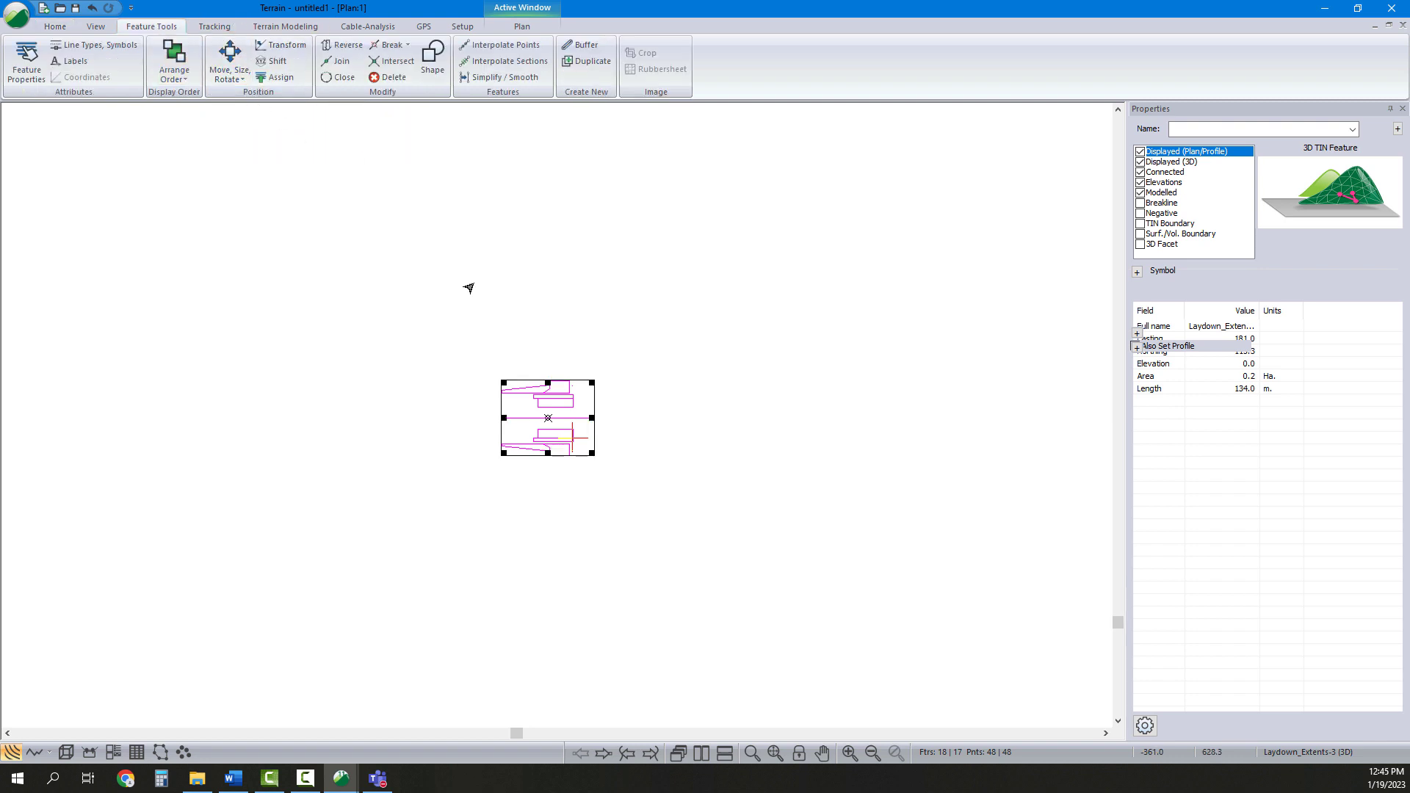
left_click(776, 754)
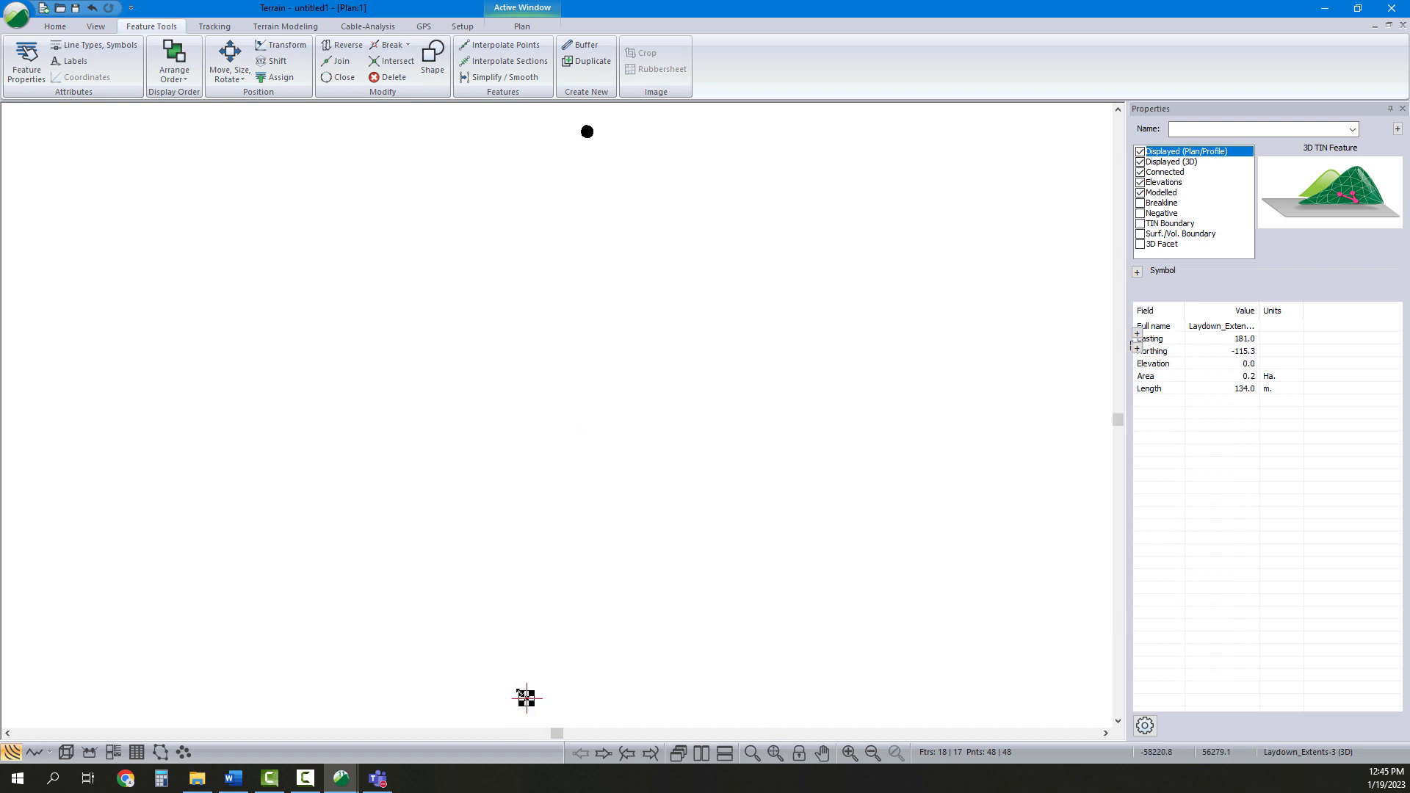
left_click_drag(569, 156, 586, 126)
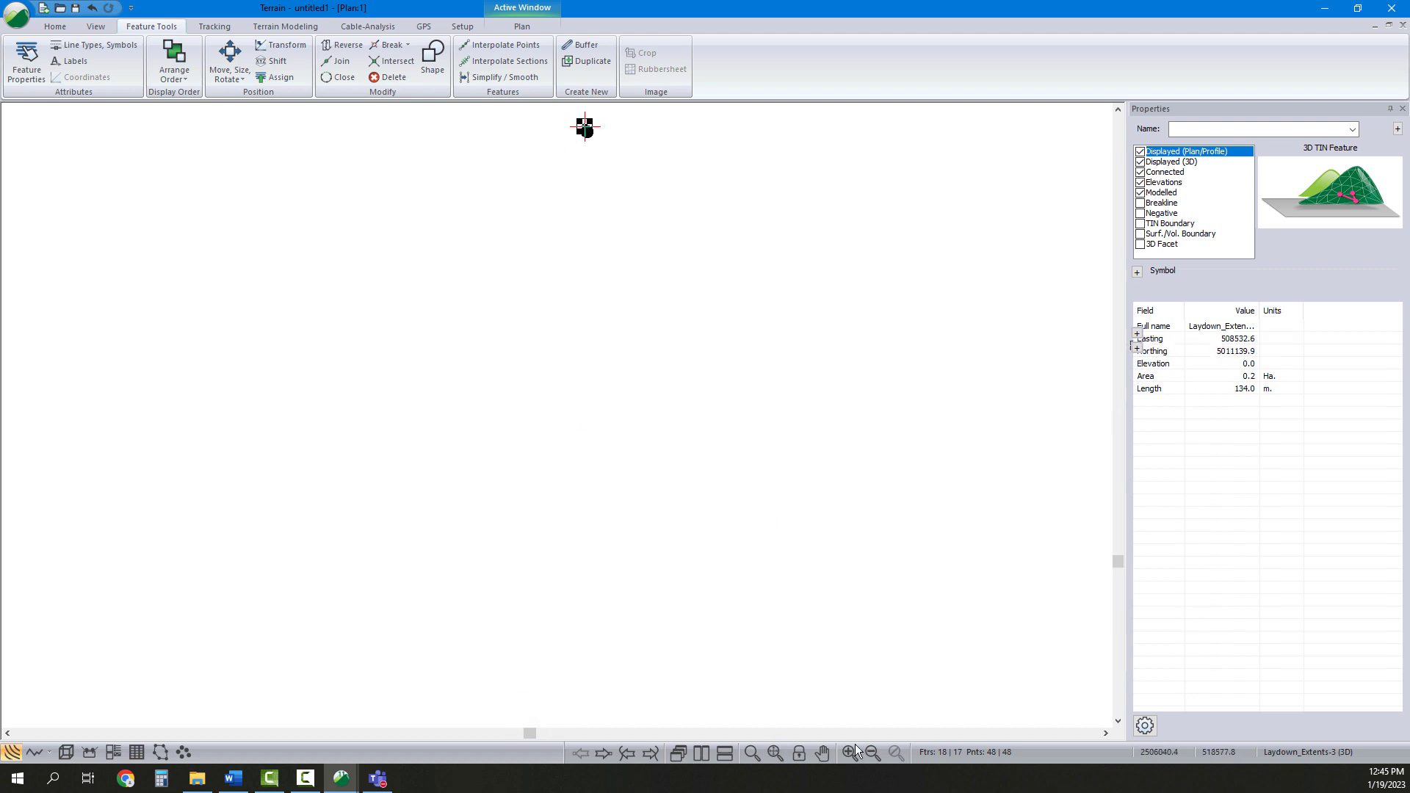
left_click(776, 753)
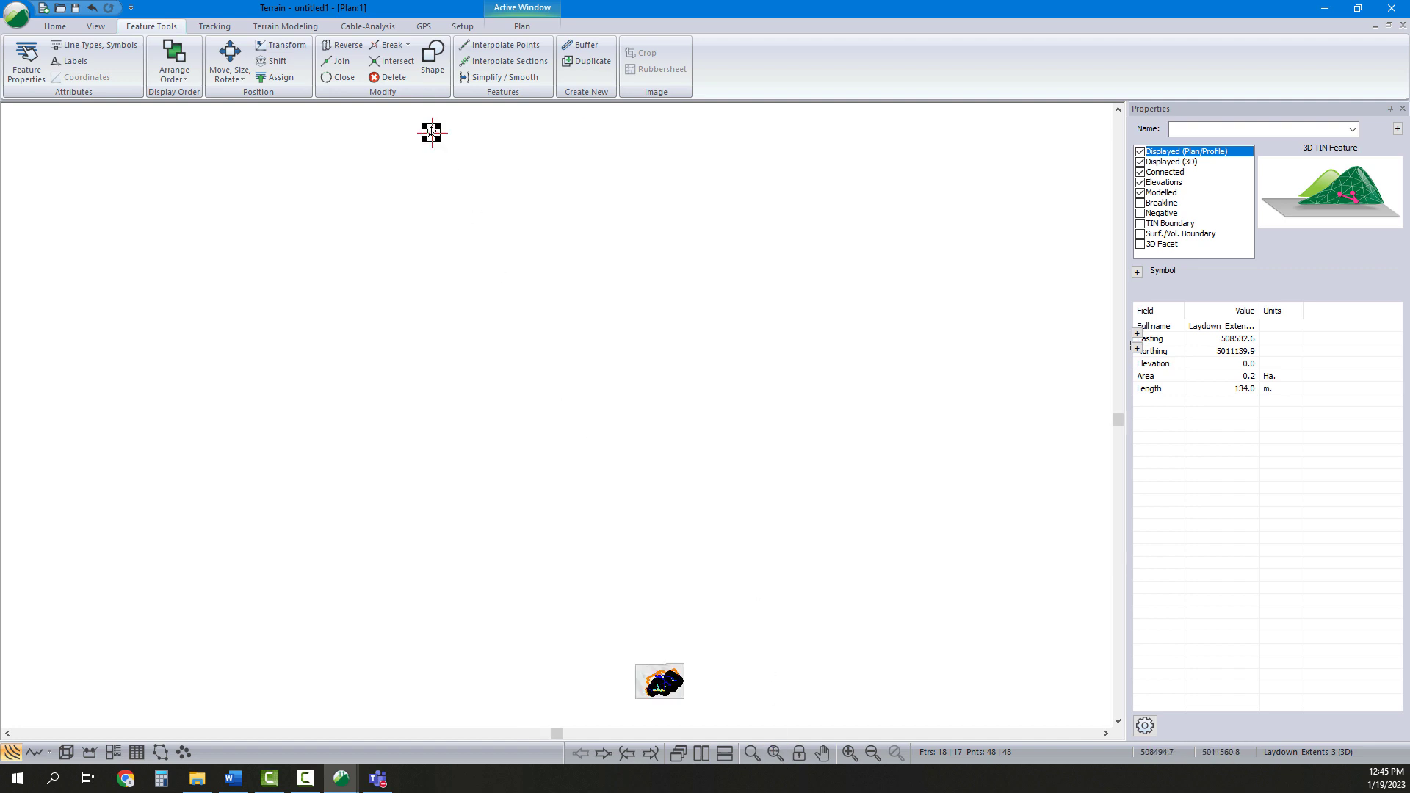
left_click_drag(431, 132, 642, 663)
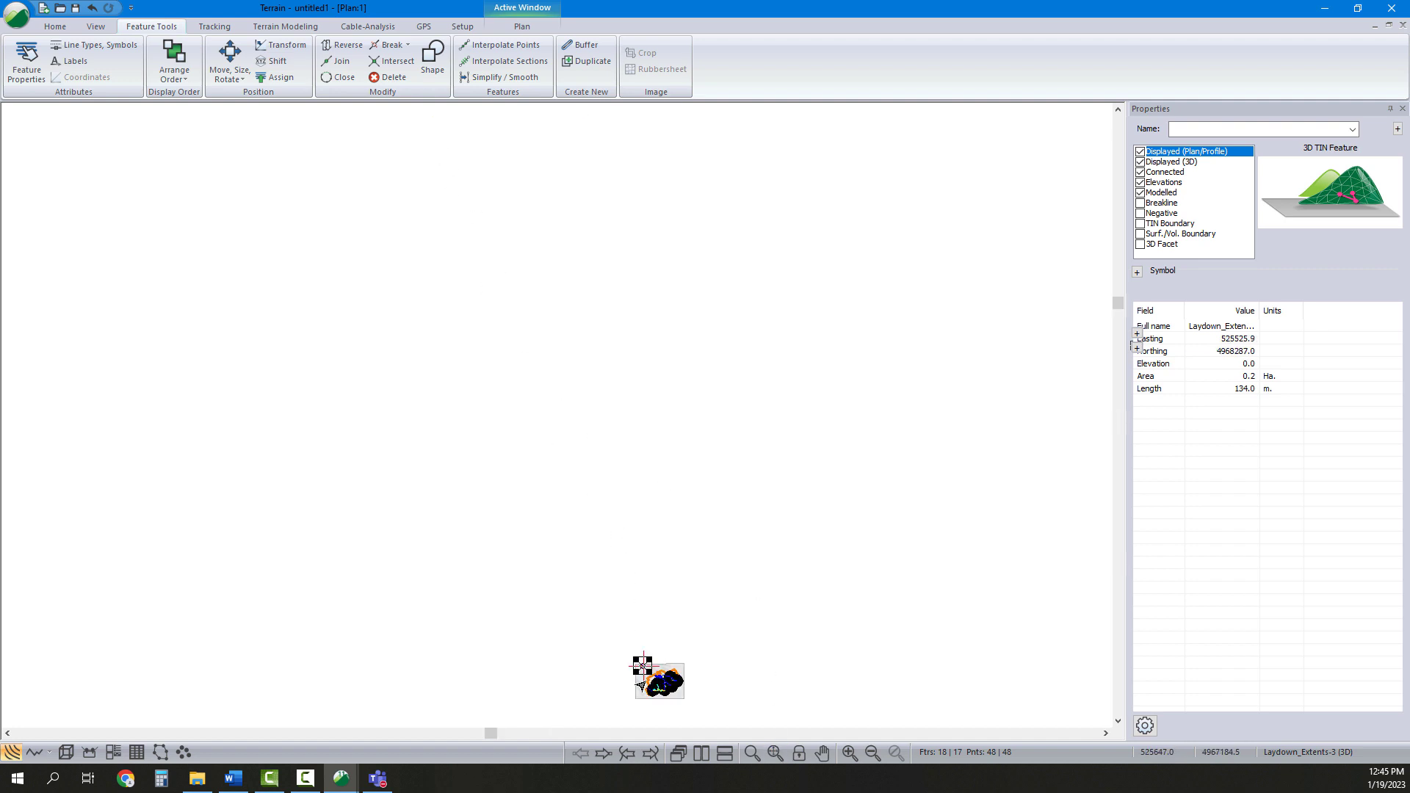
left_click(775, 753)
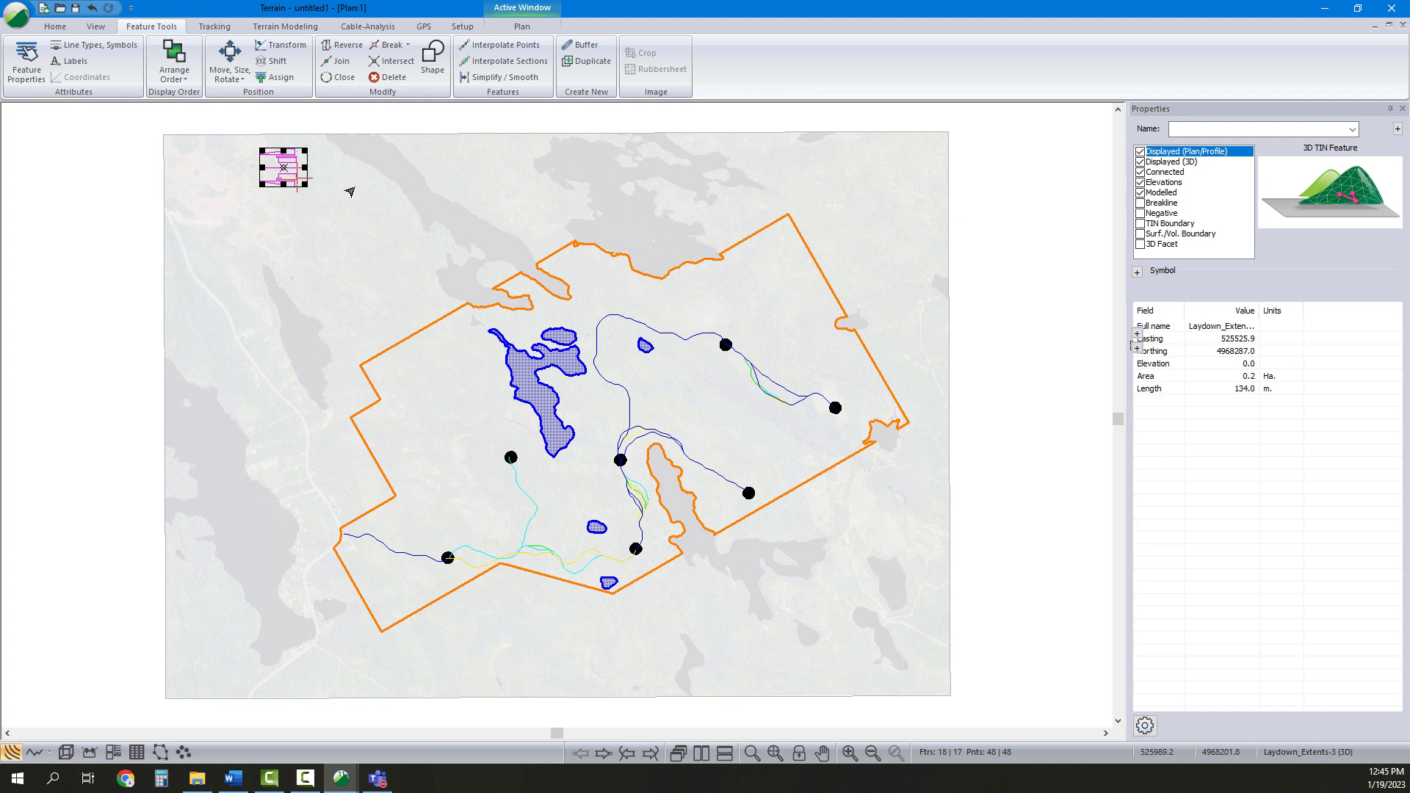
left_click(372, 195)
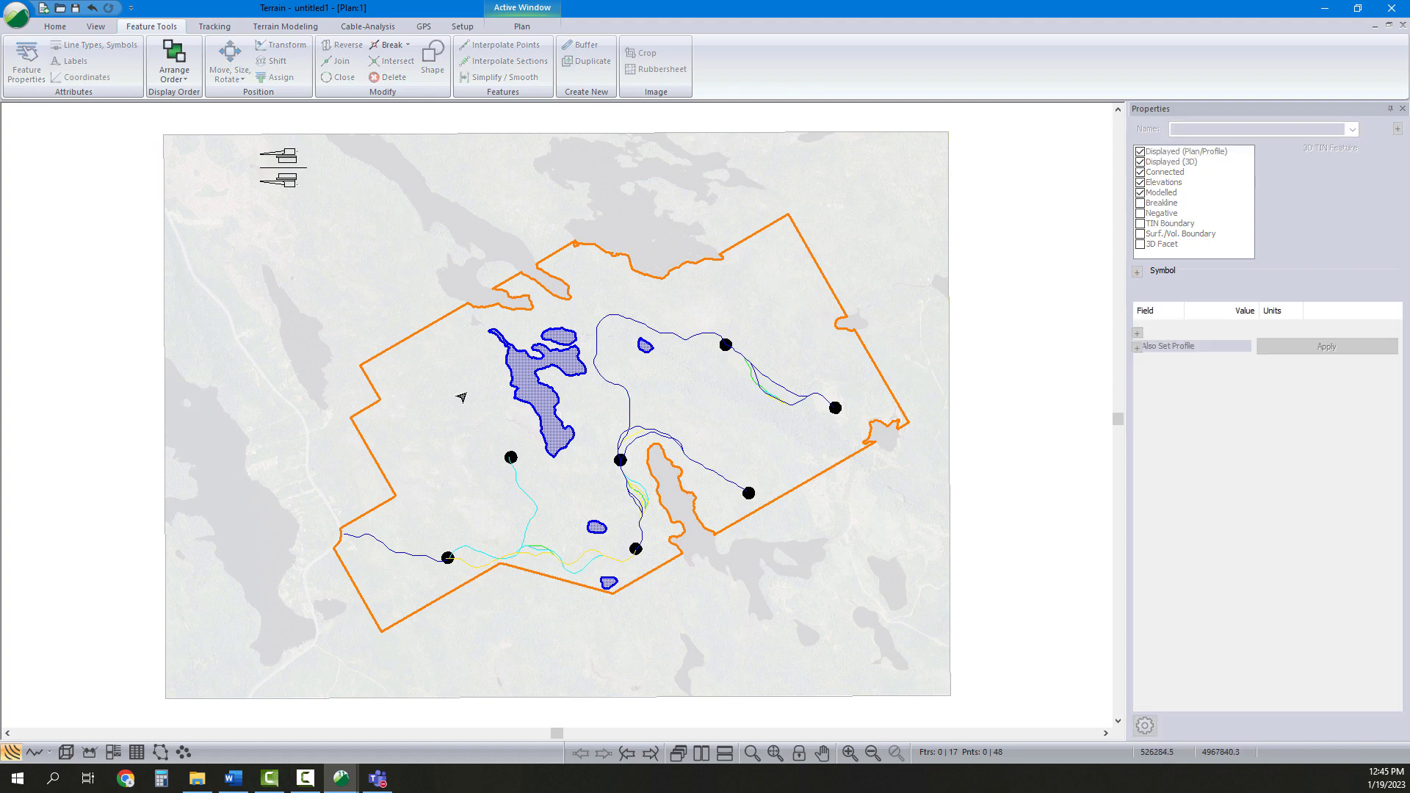
Select the turbine pad features and expand their Symbol and Color/Line properties
left_click(296, 184)
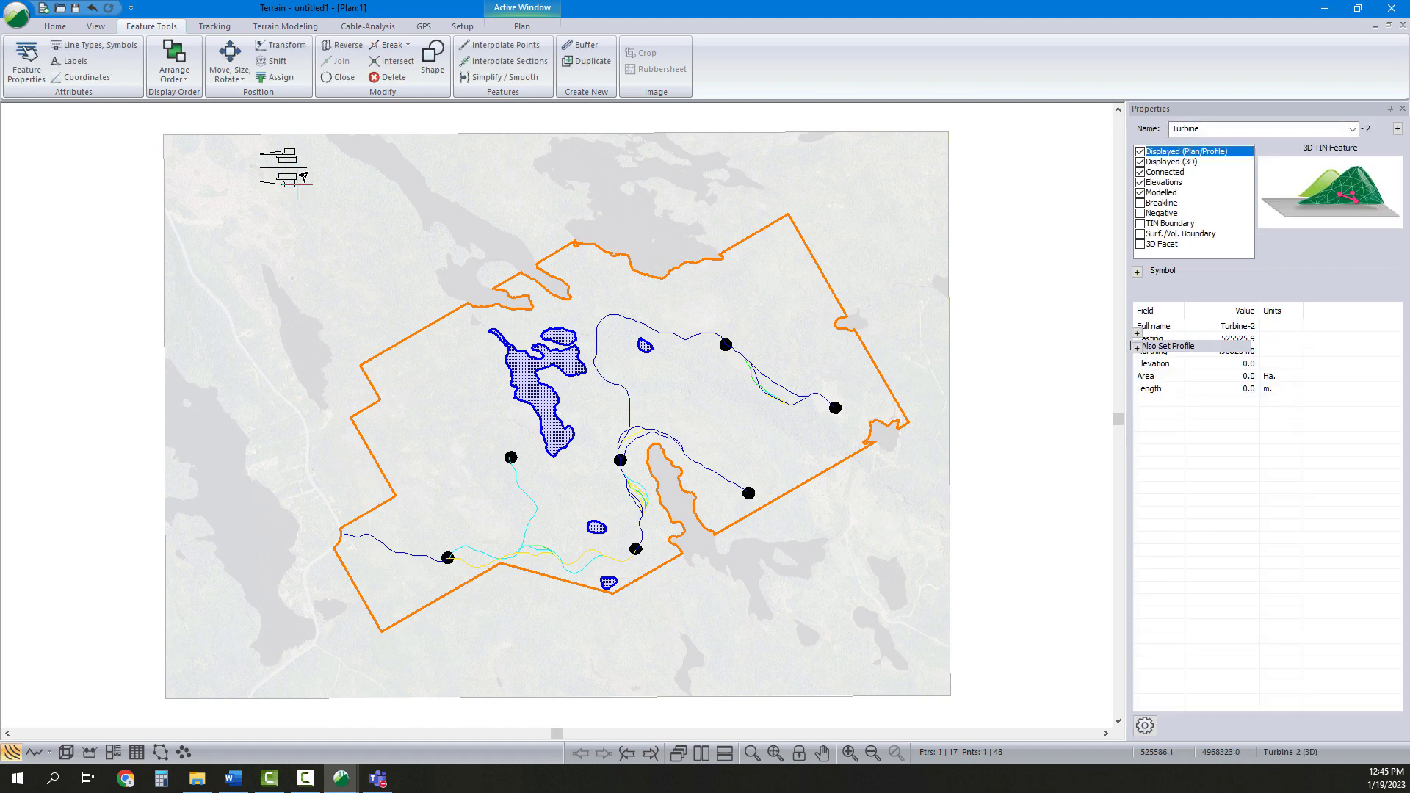
left_click(292, 155)
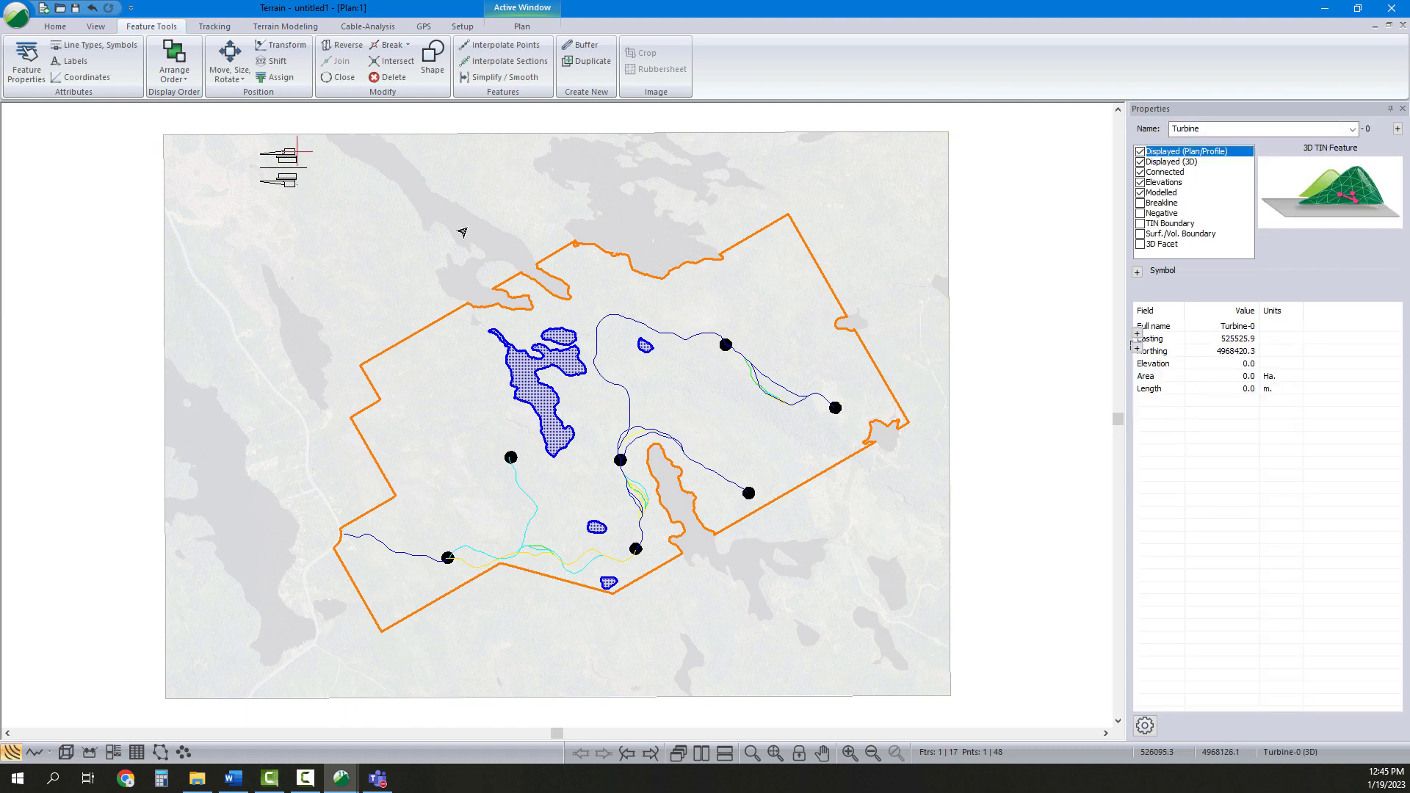
left_click(295, 190, "shift")
left_click(1137, 272)
left_click(1136, 347)
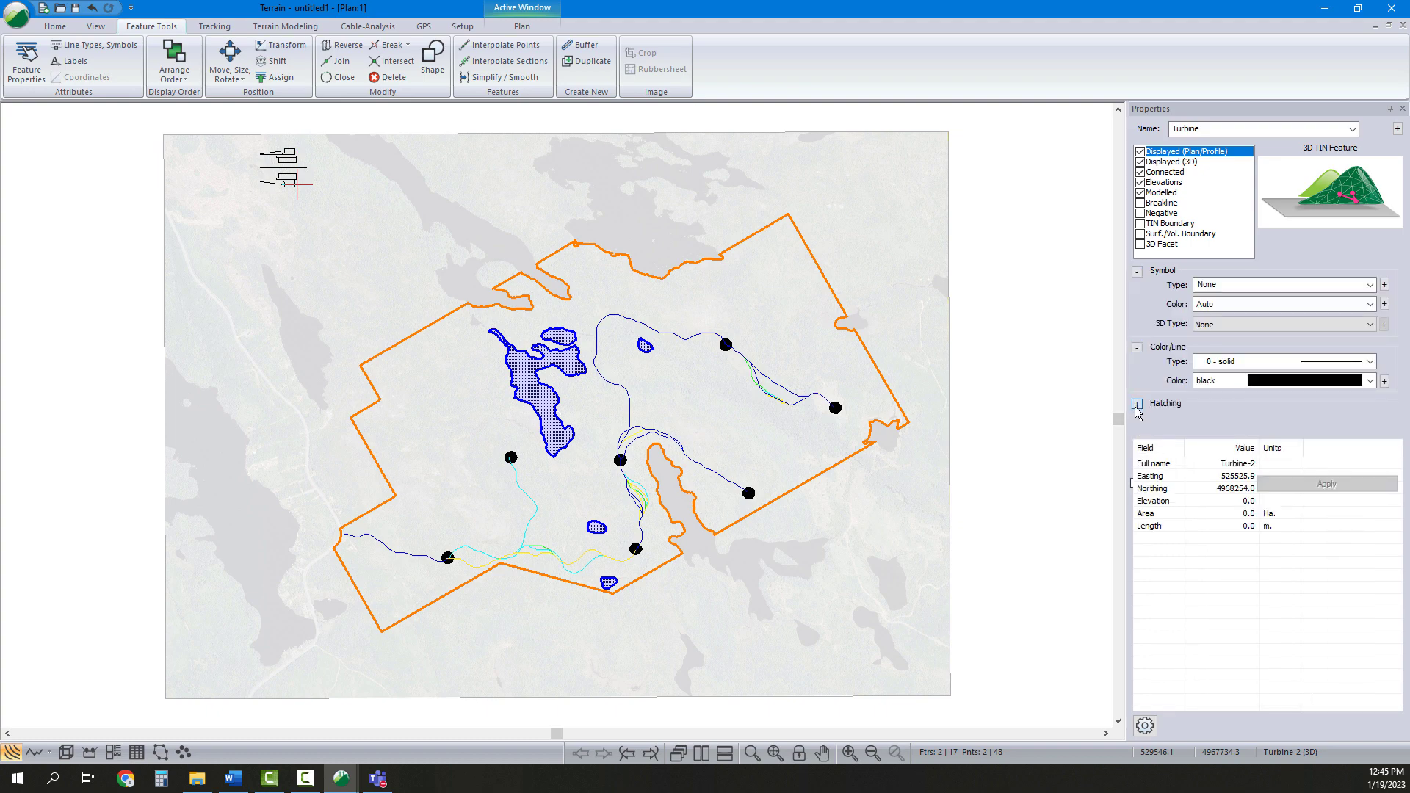
Give the turbine features a maroon Circle (solid) symbol, apply the change, and deselect them
left_click(1136, 404)
left_click(1215, 284)
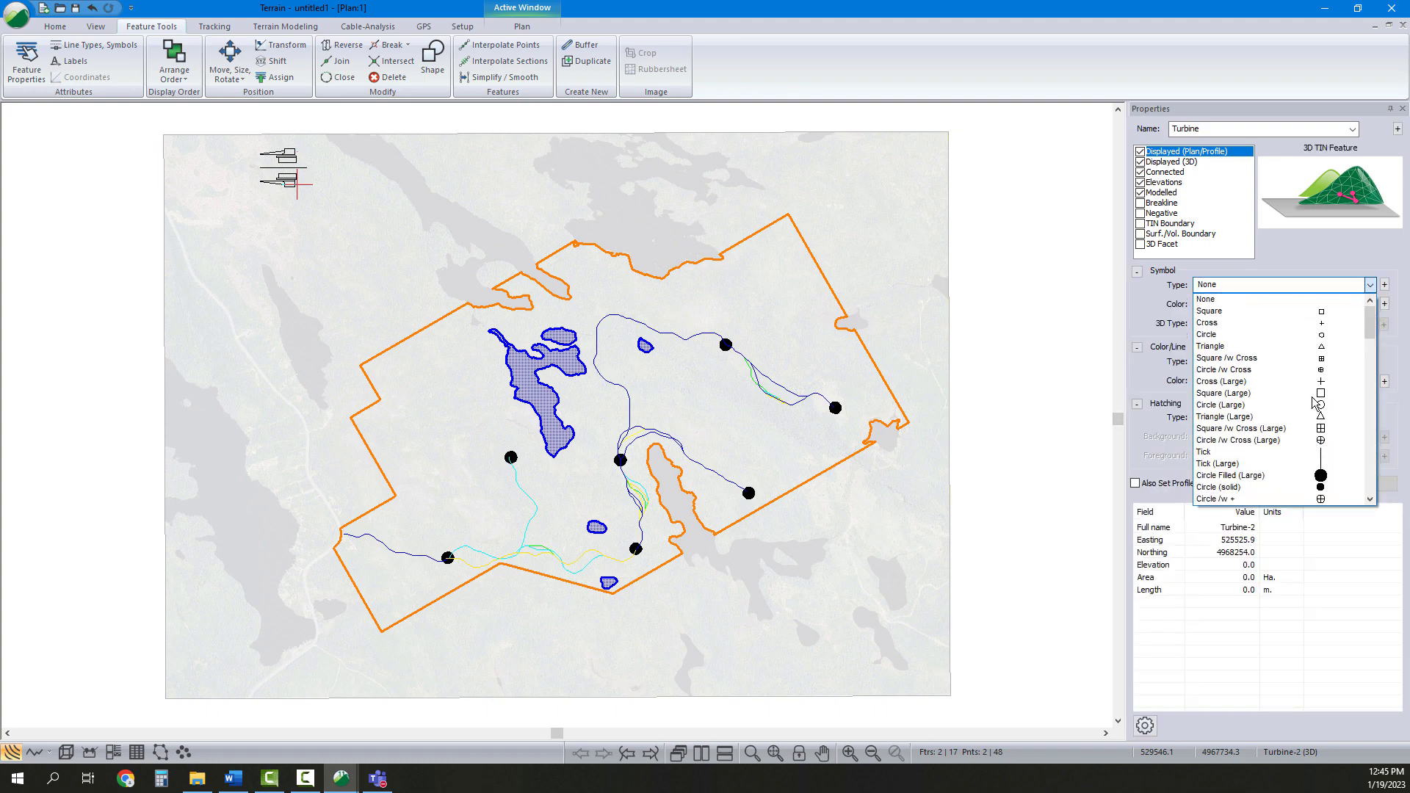
left_click(1315, 487)
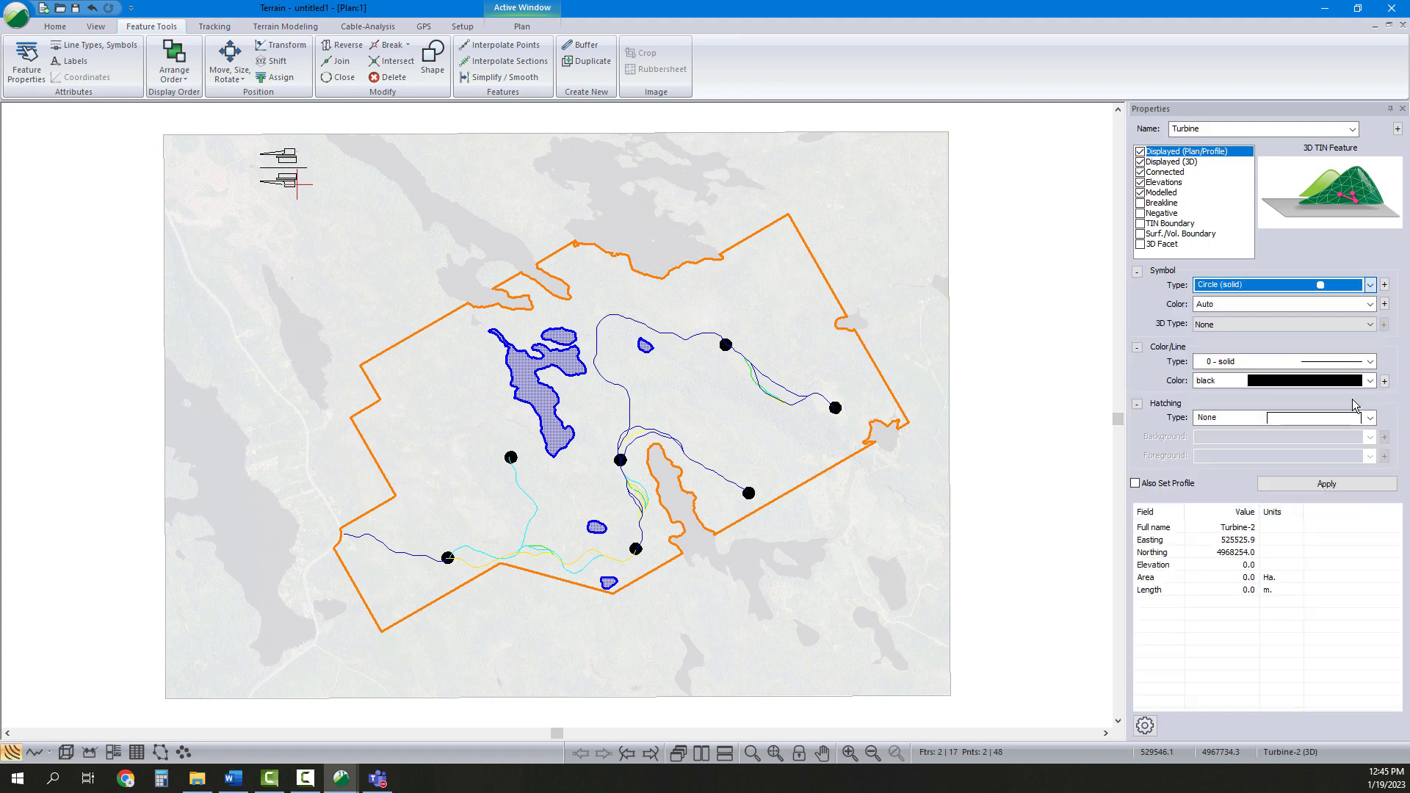
left_click(1324, 320)
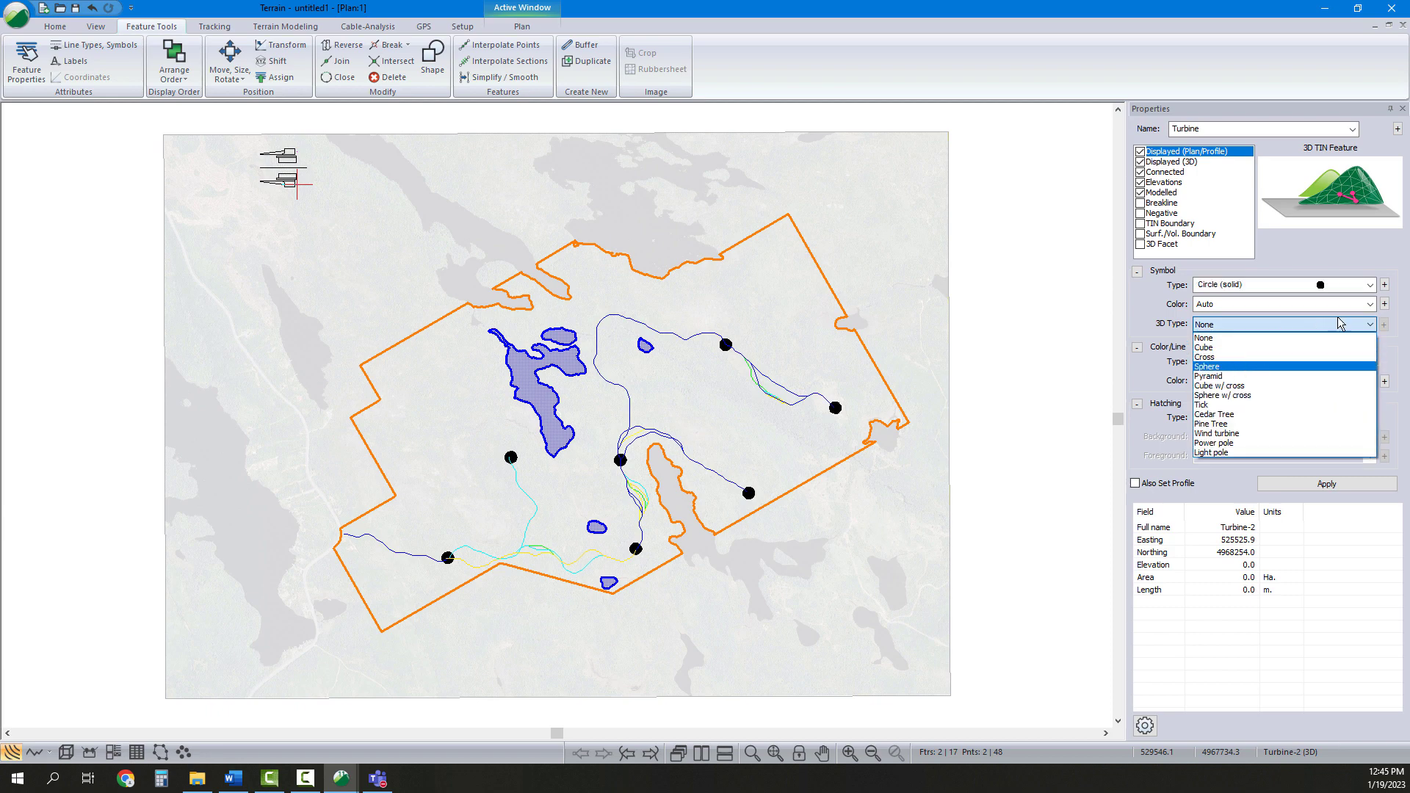
left_click(1340, 323)
left_click(1332, 304)
left_click(1291, 338)
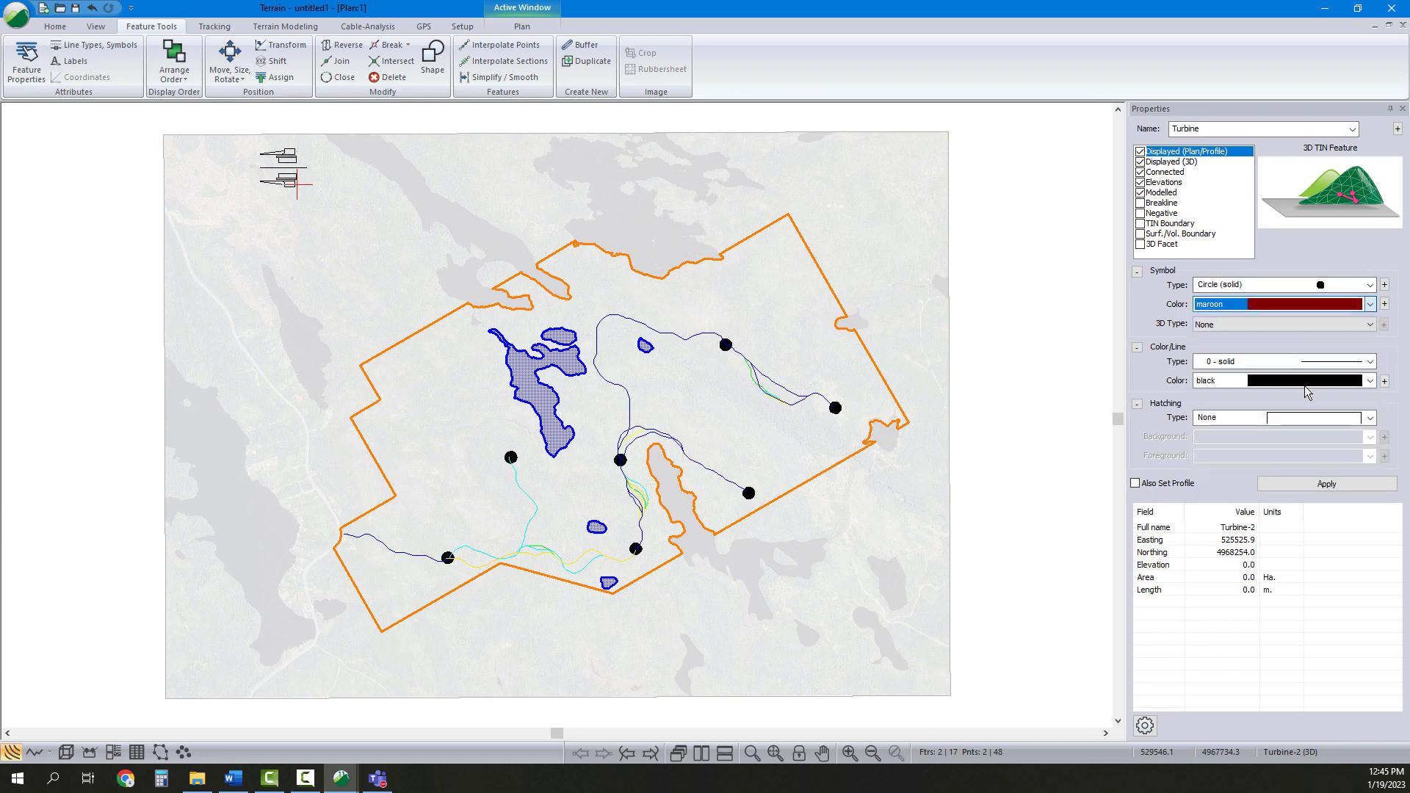
left_click(1325, 484)
left_click(481, 230)
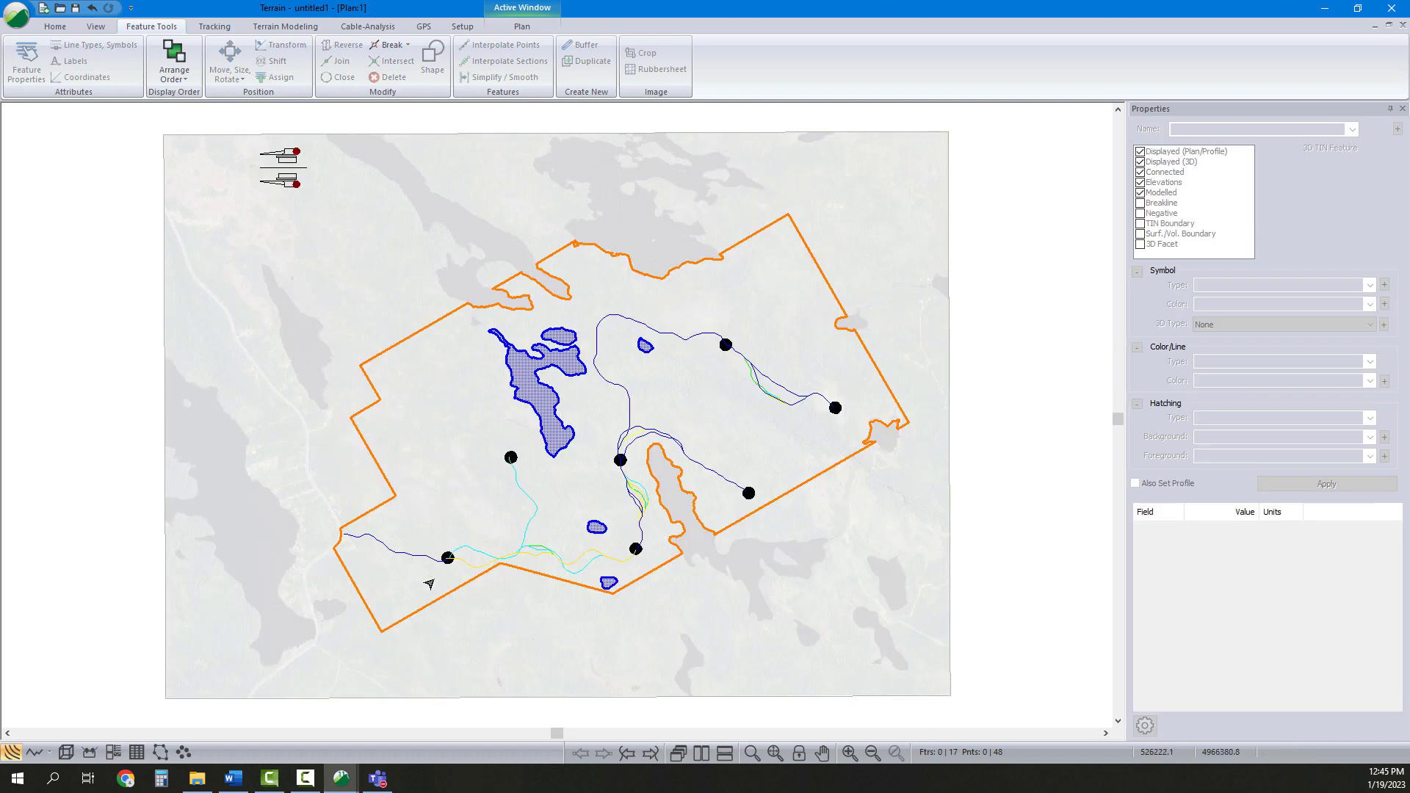
Open a 3D view of the plan and zoom it to the full extent
left_click(65, 752)
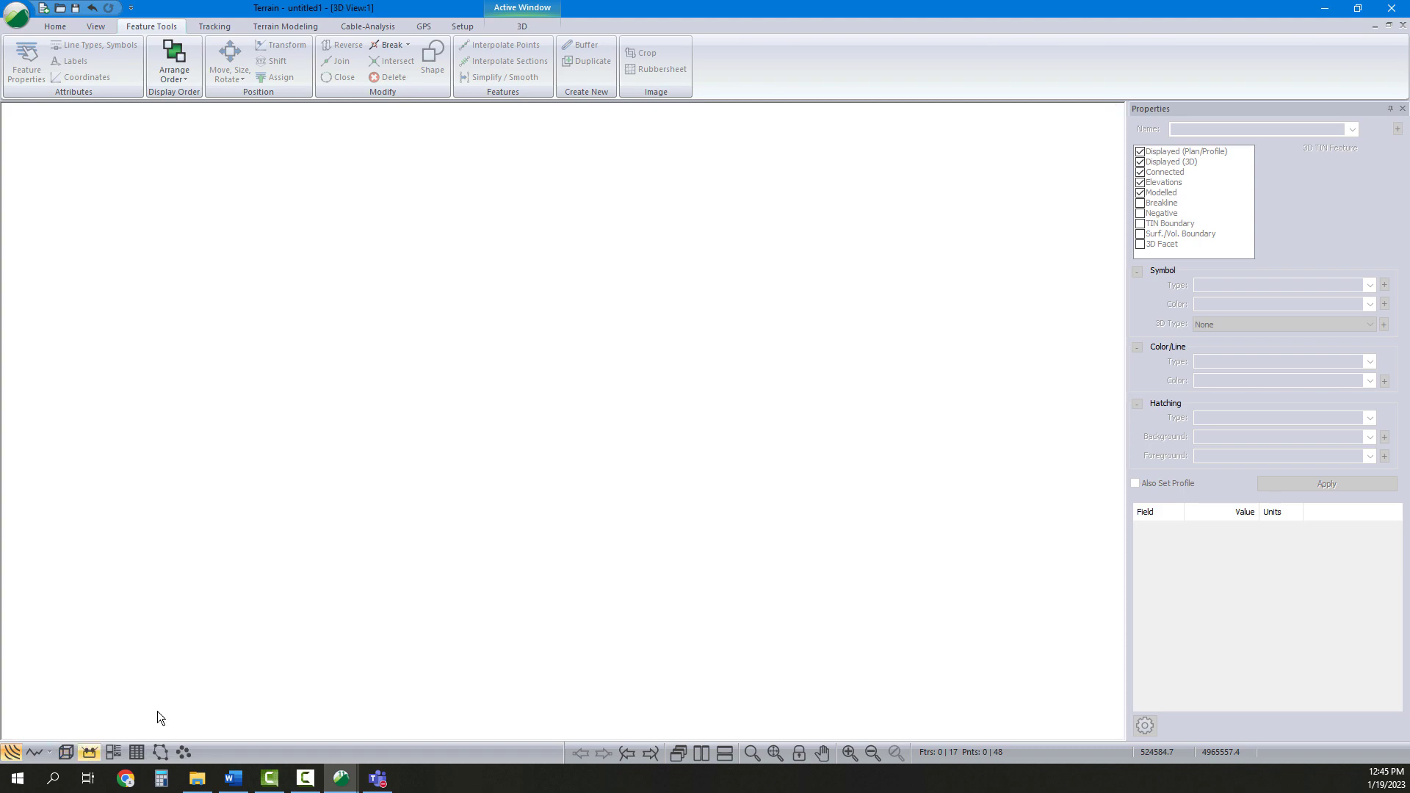
left_click(775, 752)
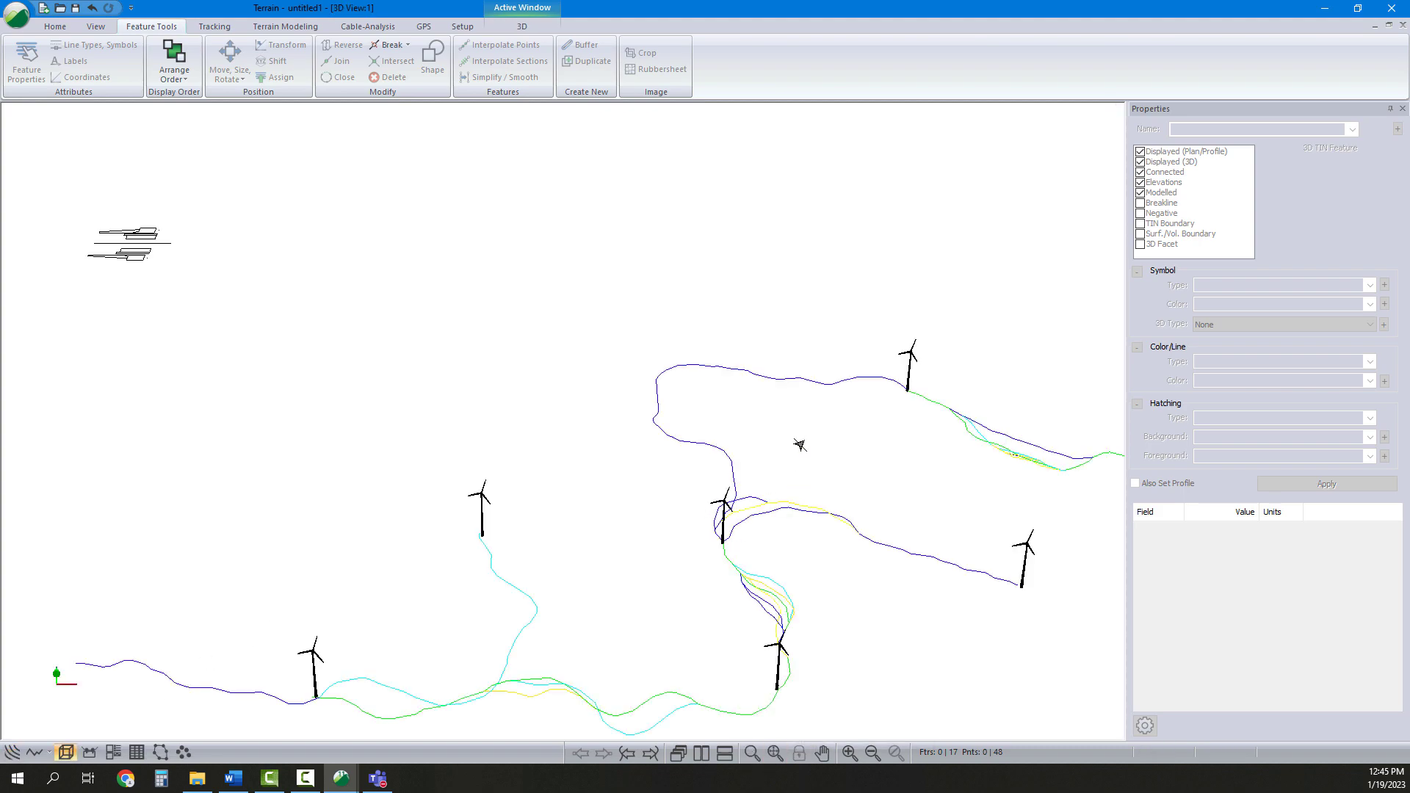
In the 3D options, display the topo surface as shaded triangles coloured 50% grey
right_click(661, 434)
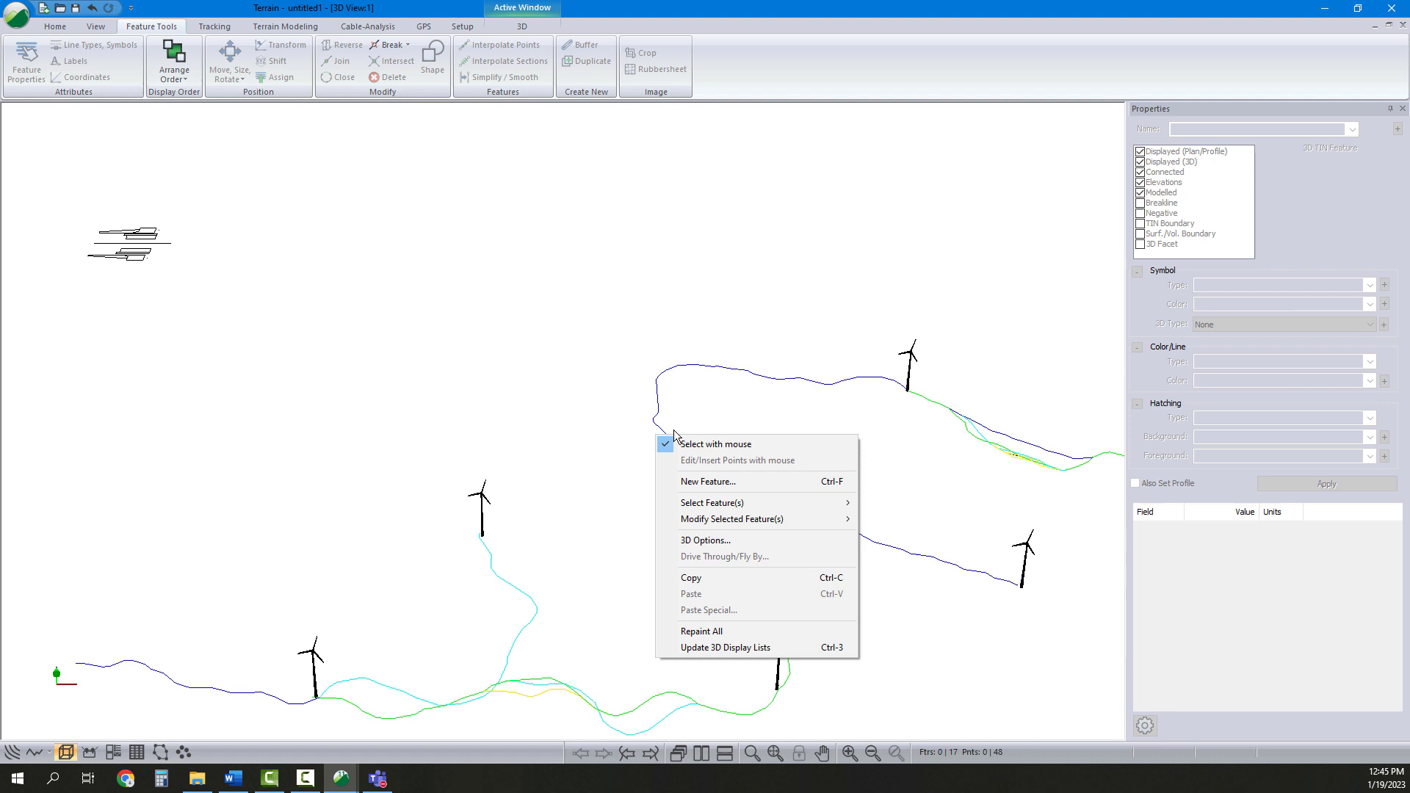
left_click(713, 542)
left_click(569, 290)
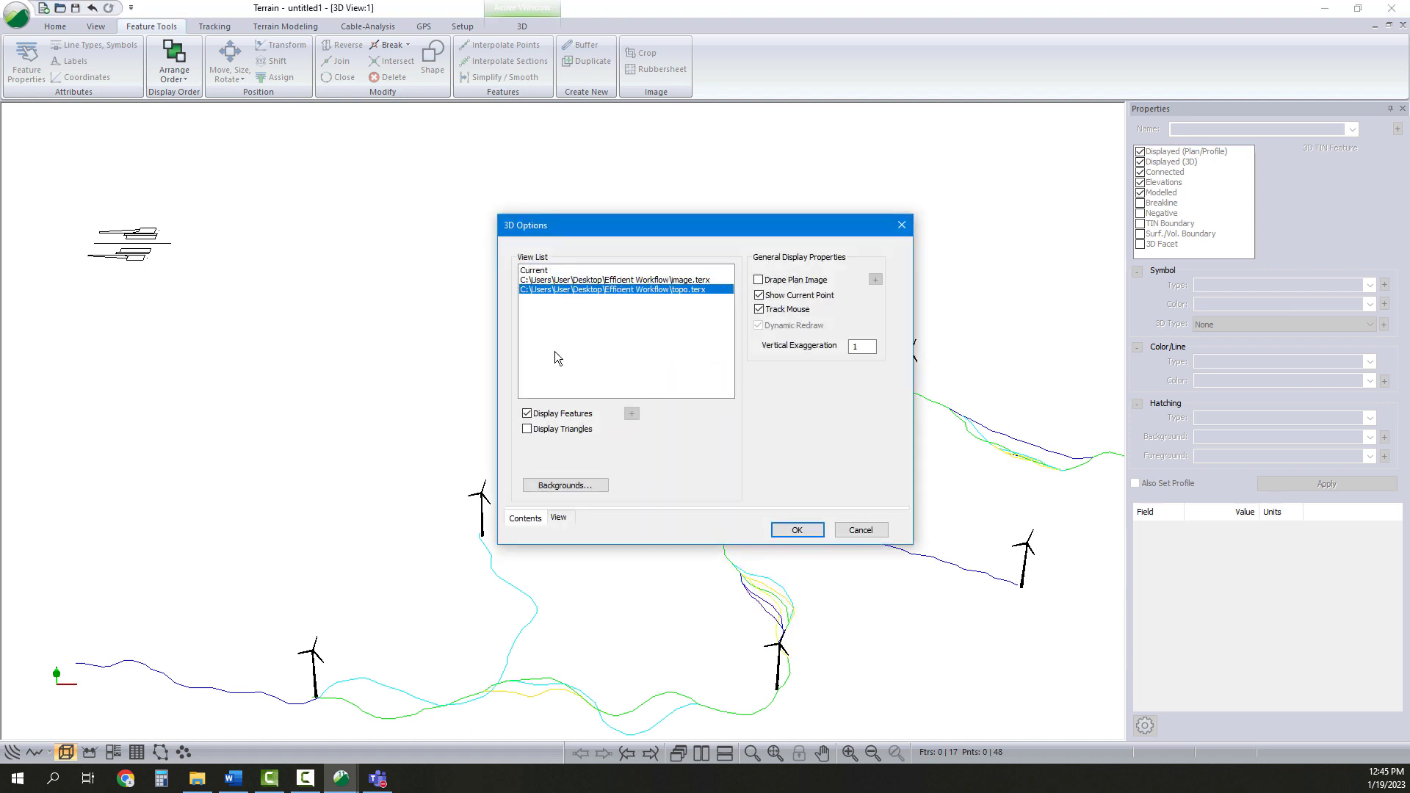
left_click(527, 430)
left_click(526, 463)
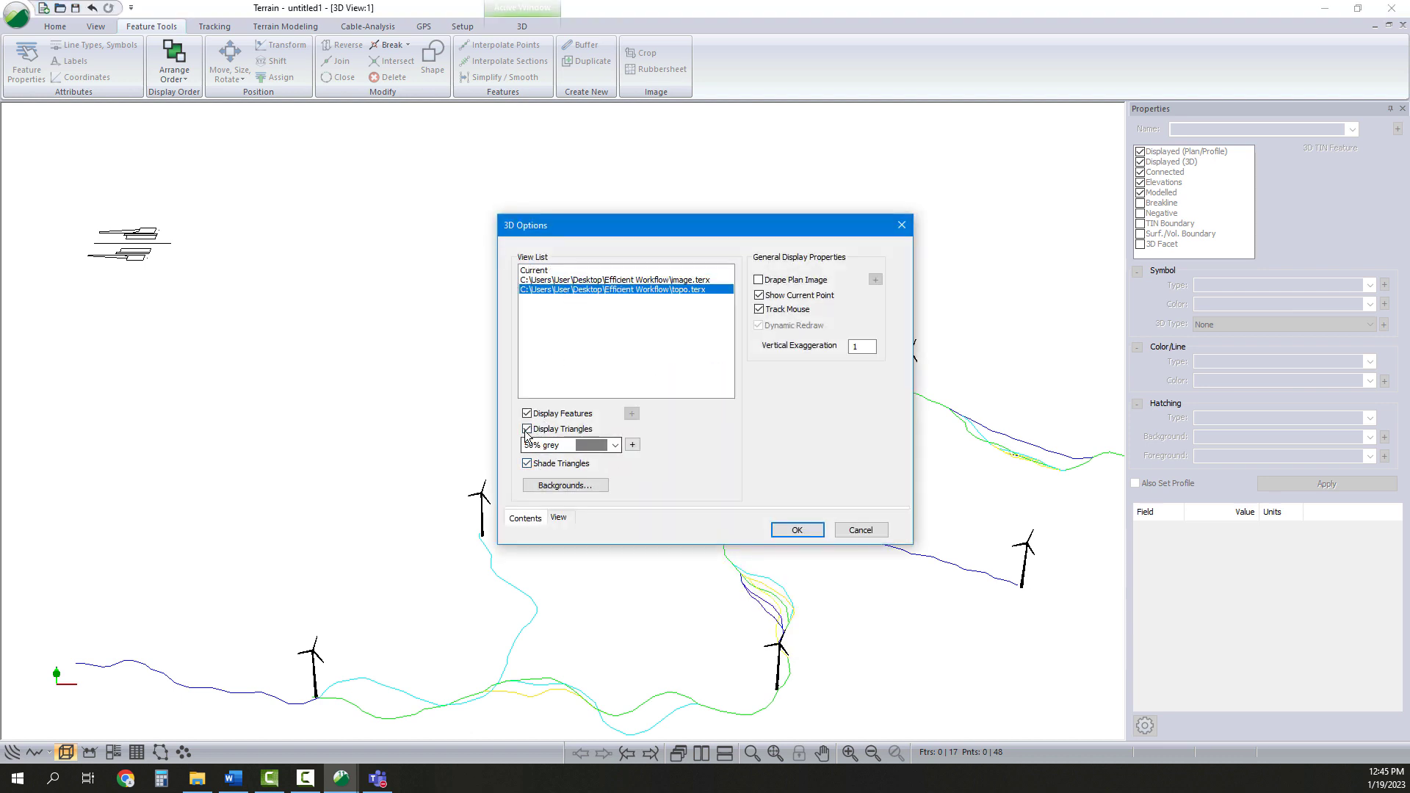
left_click(632, 445)
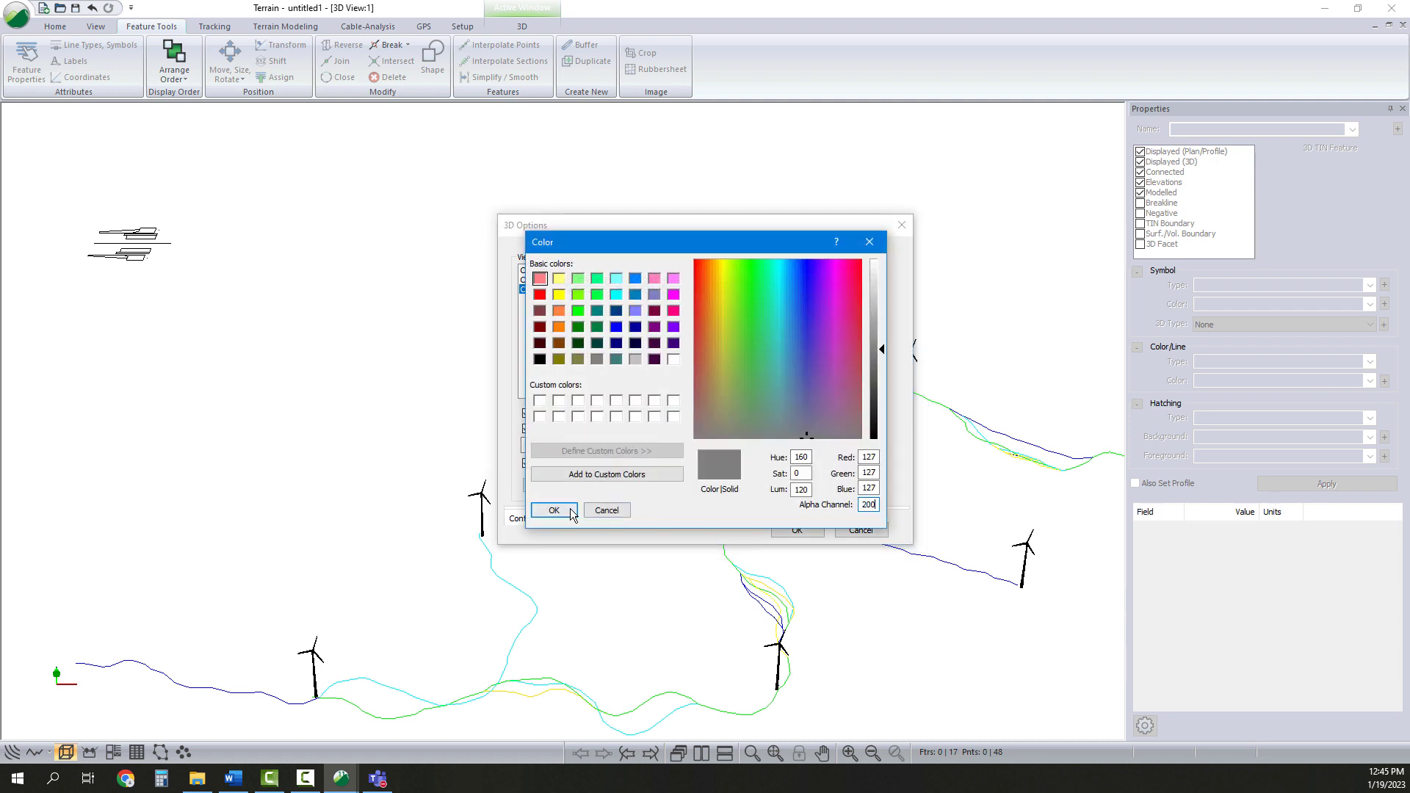
key("Return")
left_click(804, 529)
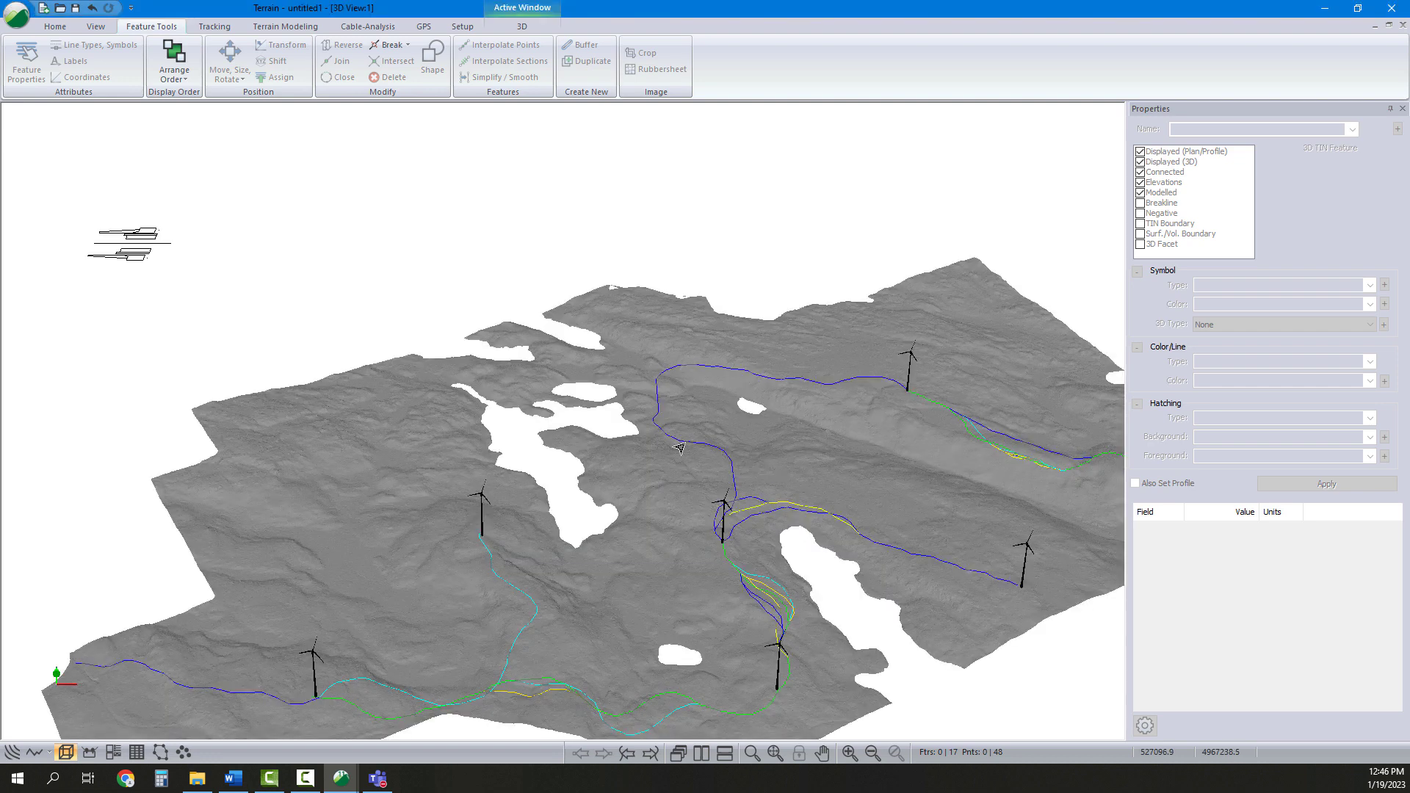
Tile the 3D view and the plan side by side, orbiting the 3D terrain
middle_click_drag(741, 511, 757, 475)
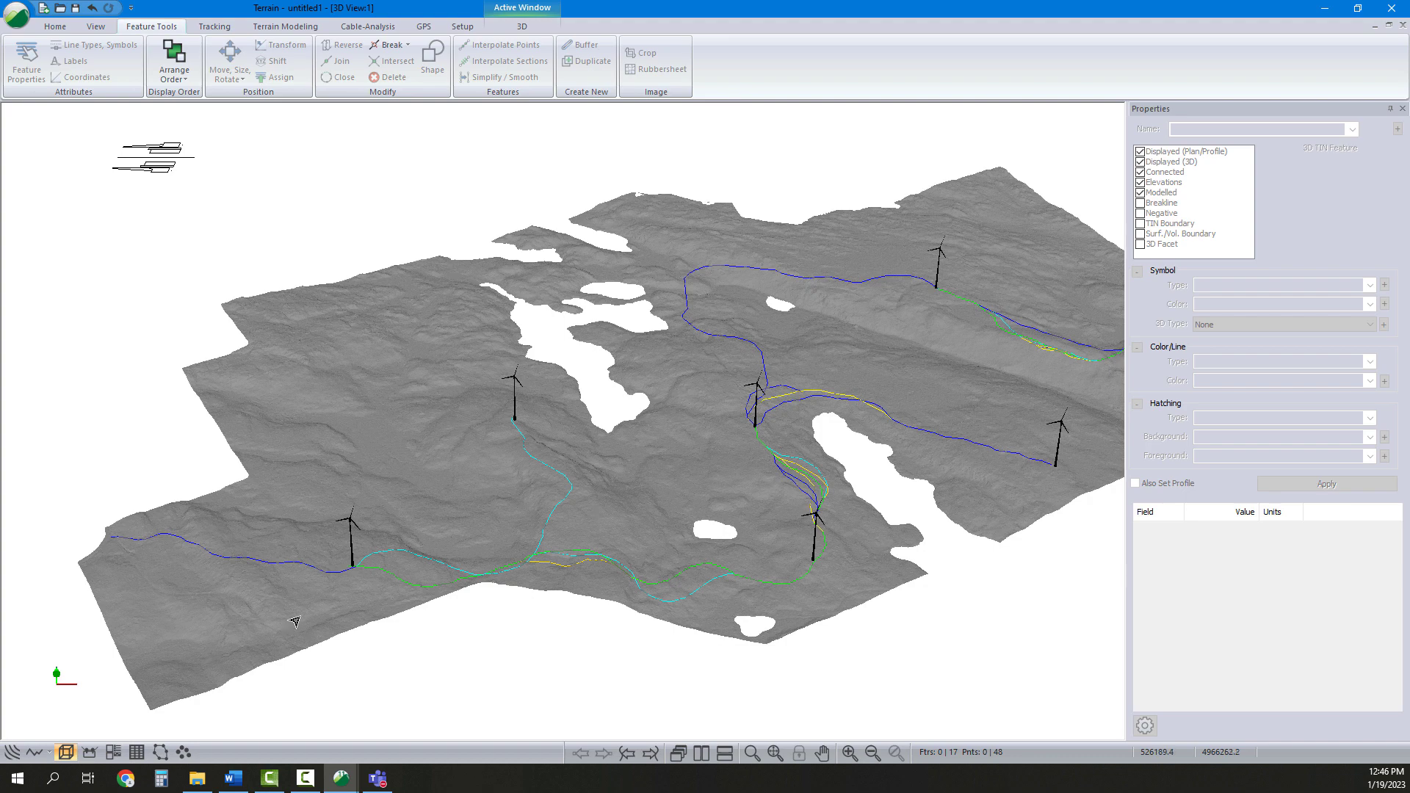
left_click(701, 752)
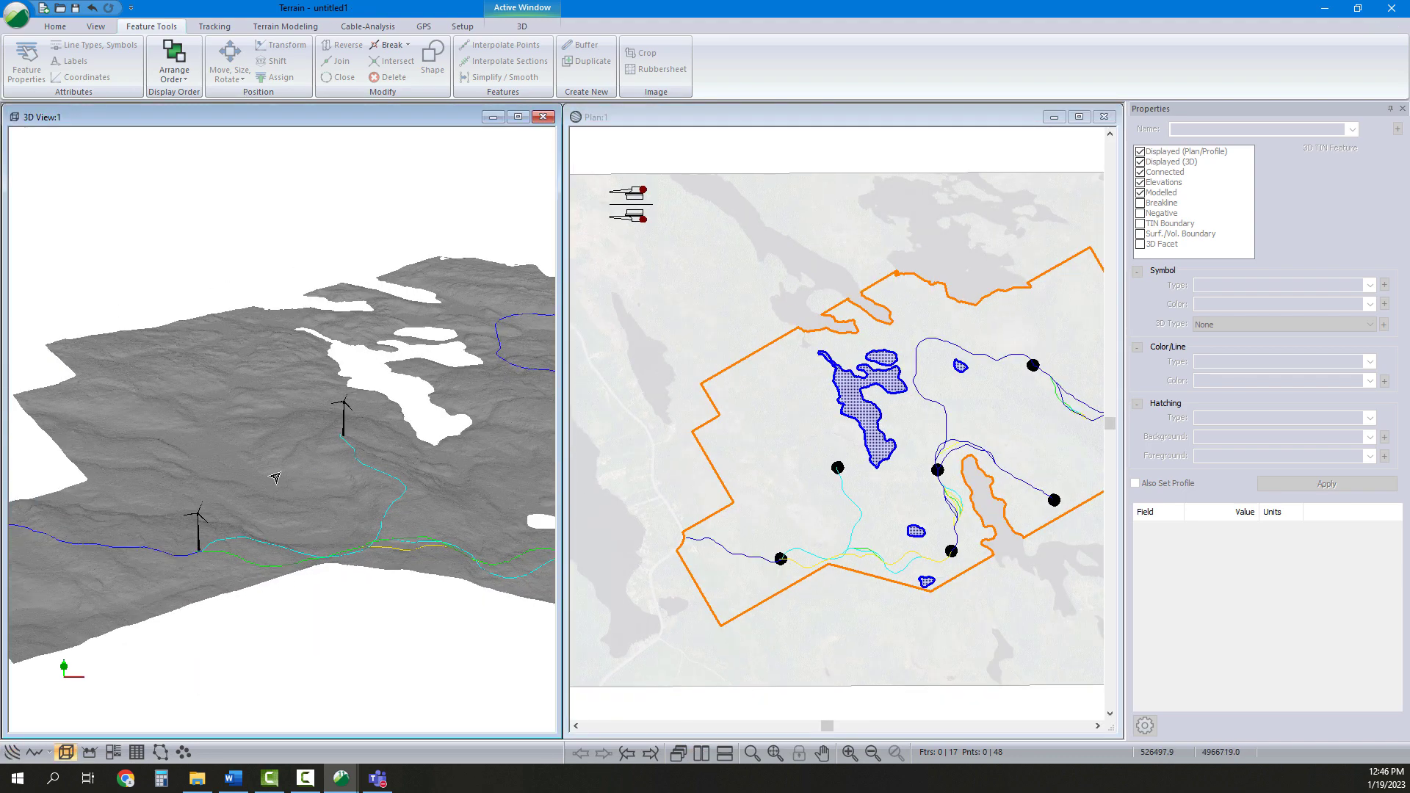
middle_click_drag(276, 477, 310, 488)
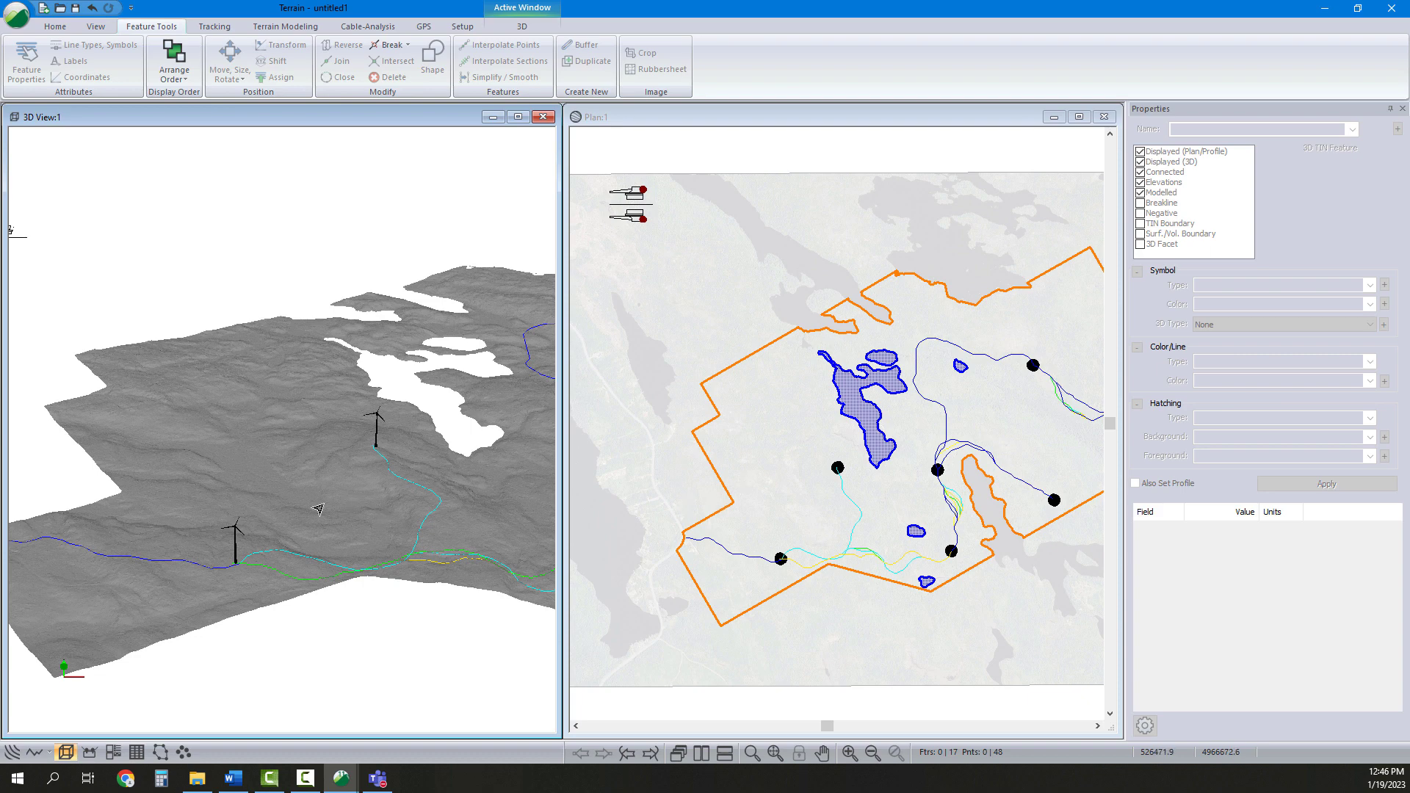
Copy the pad features from the plan's top-left corner and paste a duplicate set
left_click_drag(602, 178, 651, 200)
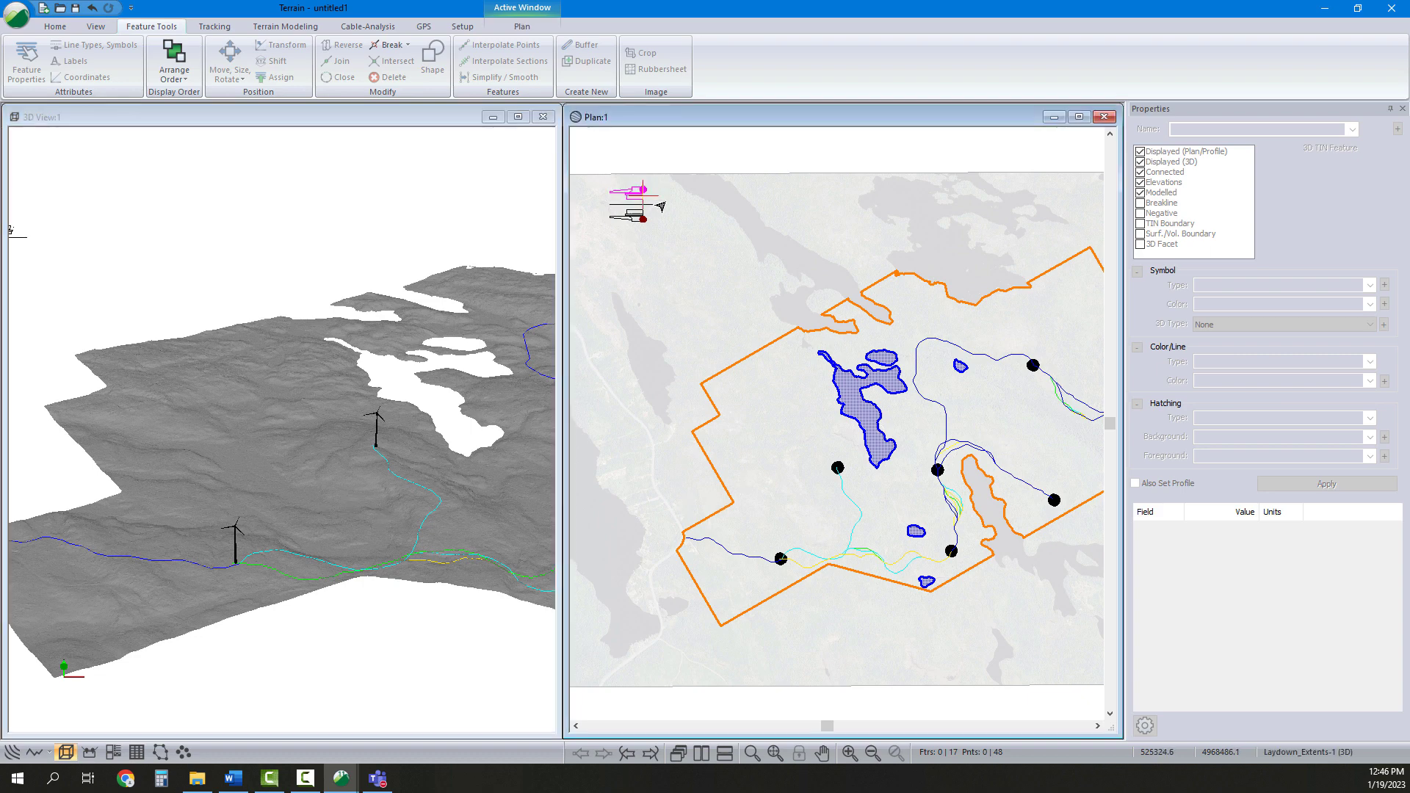
right_click(632, 191)
left_click(734, 355)
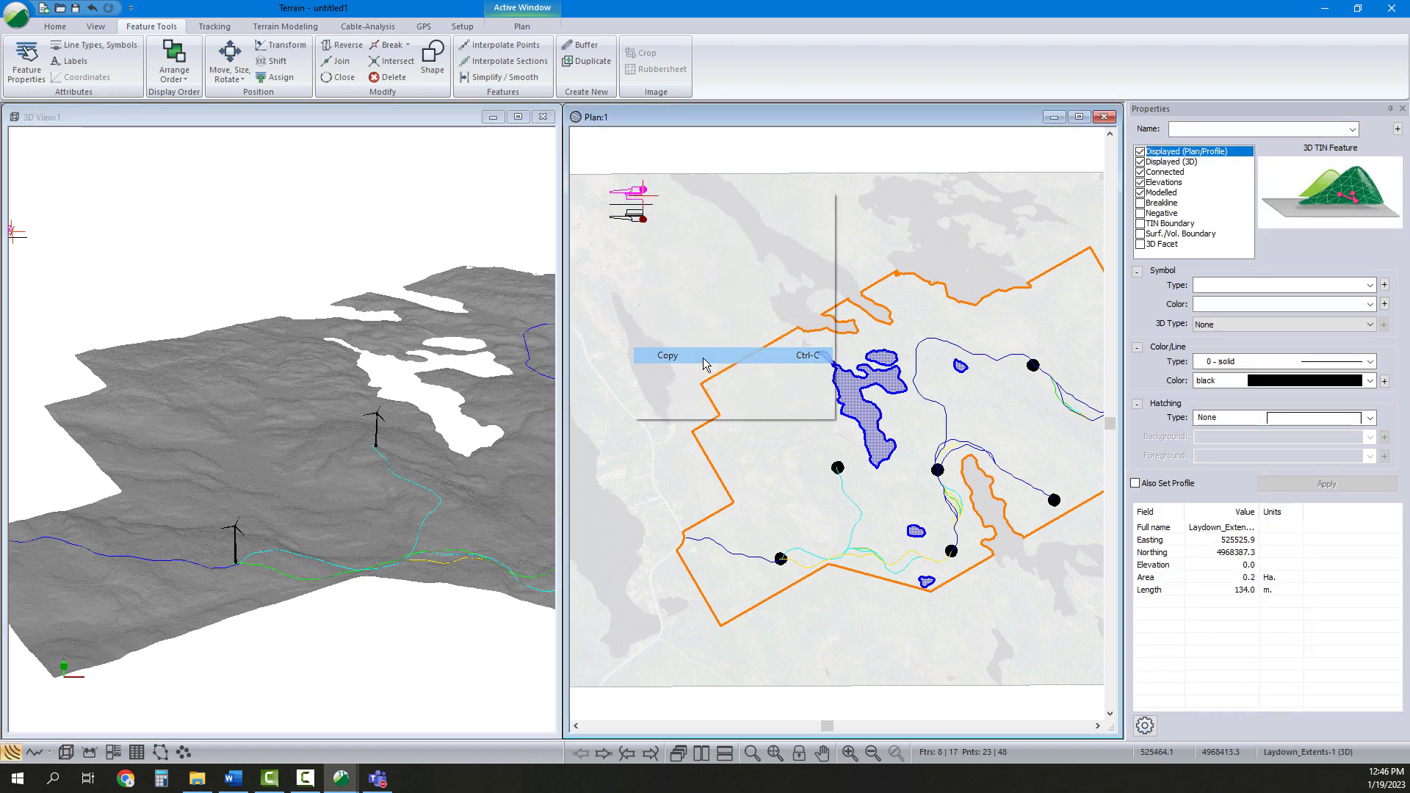
left_click(696, 232)
right_click(696, 232)
left_click(774, 408)
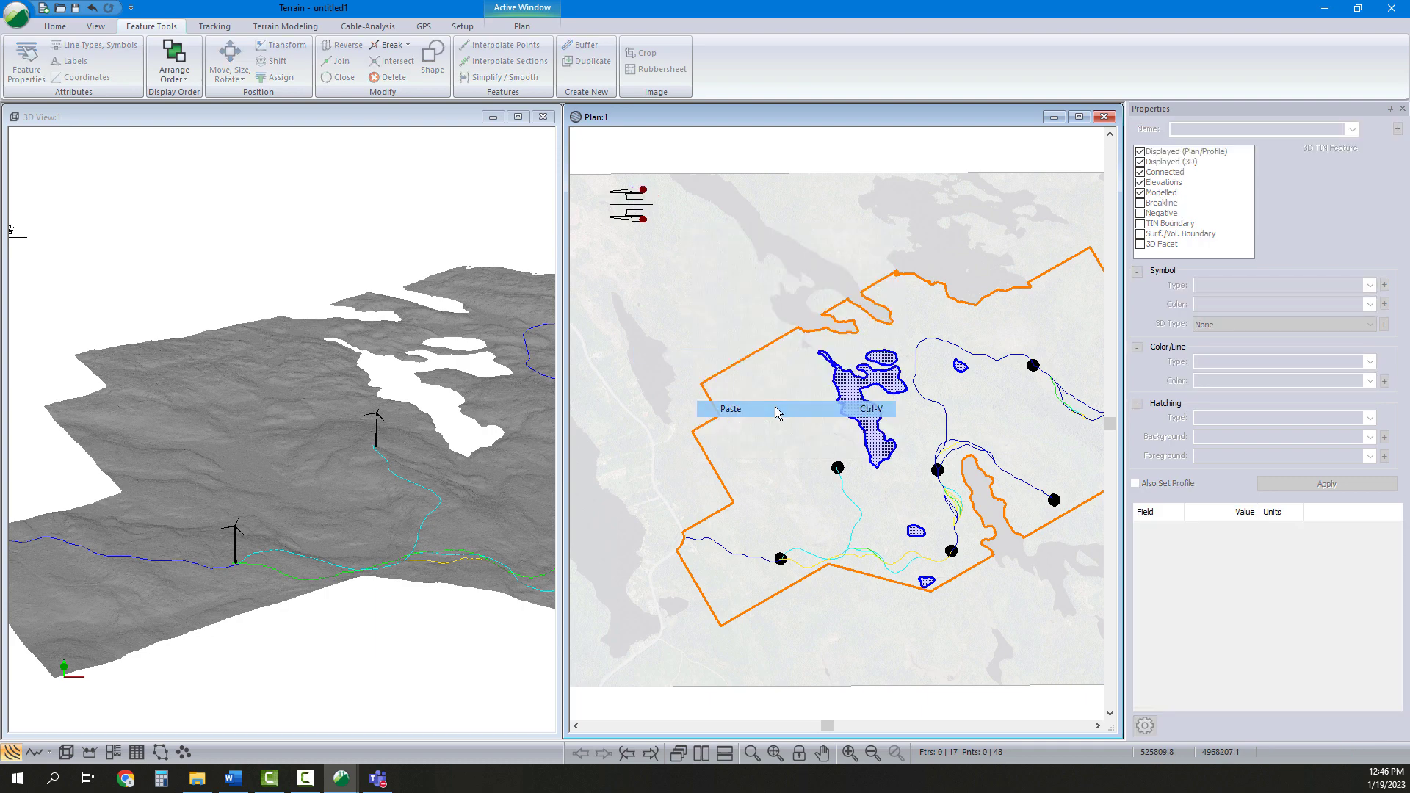
Move the pasted pad by rectangle onto the lower-left turbine and rotate it to follow the access road
left_click(235, 75)
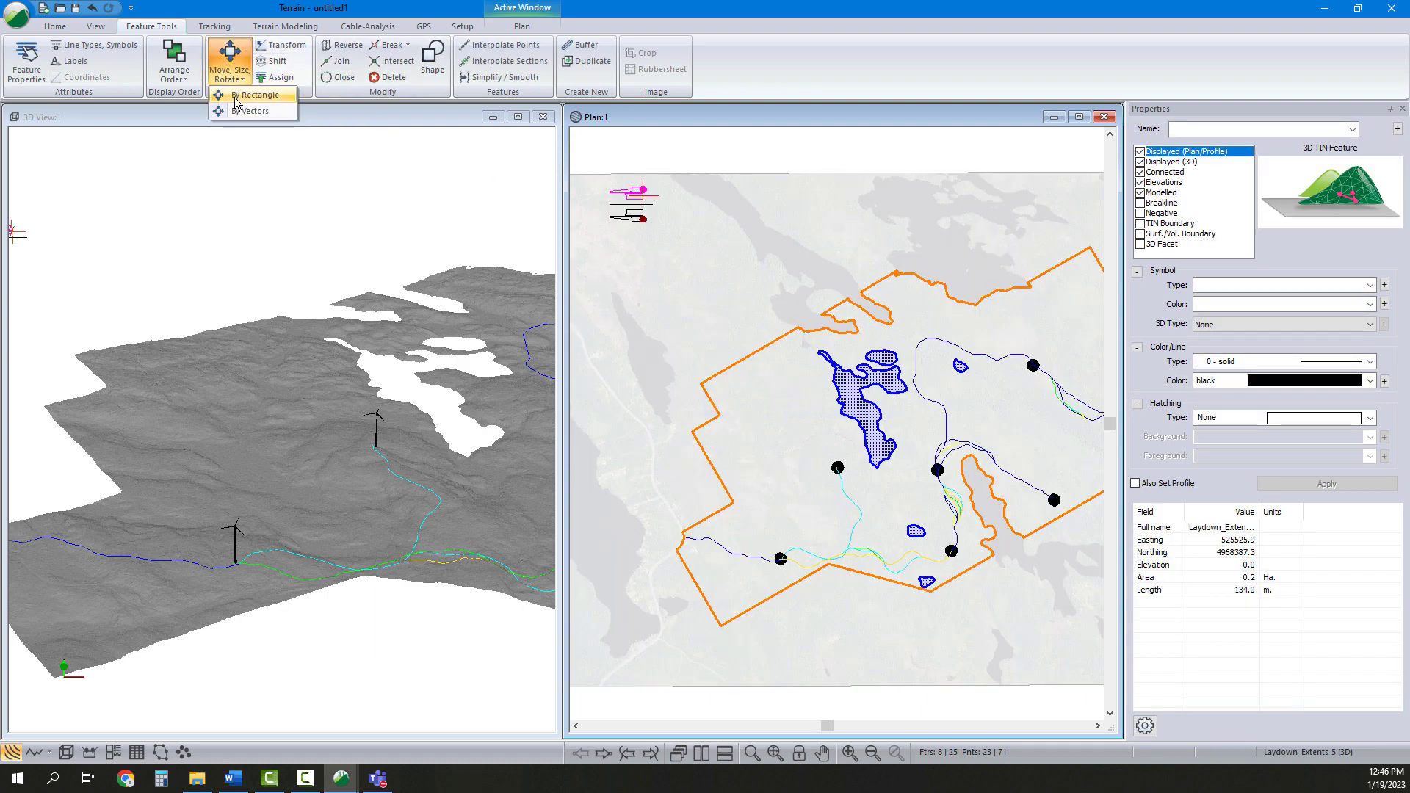
left_click(234, 96)
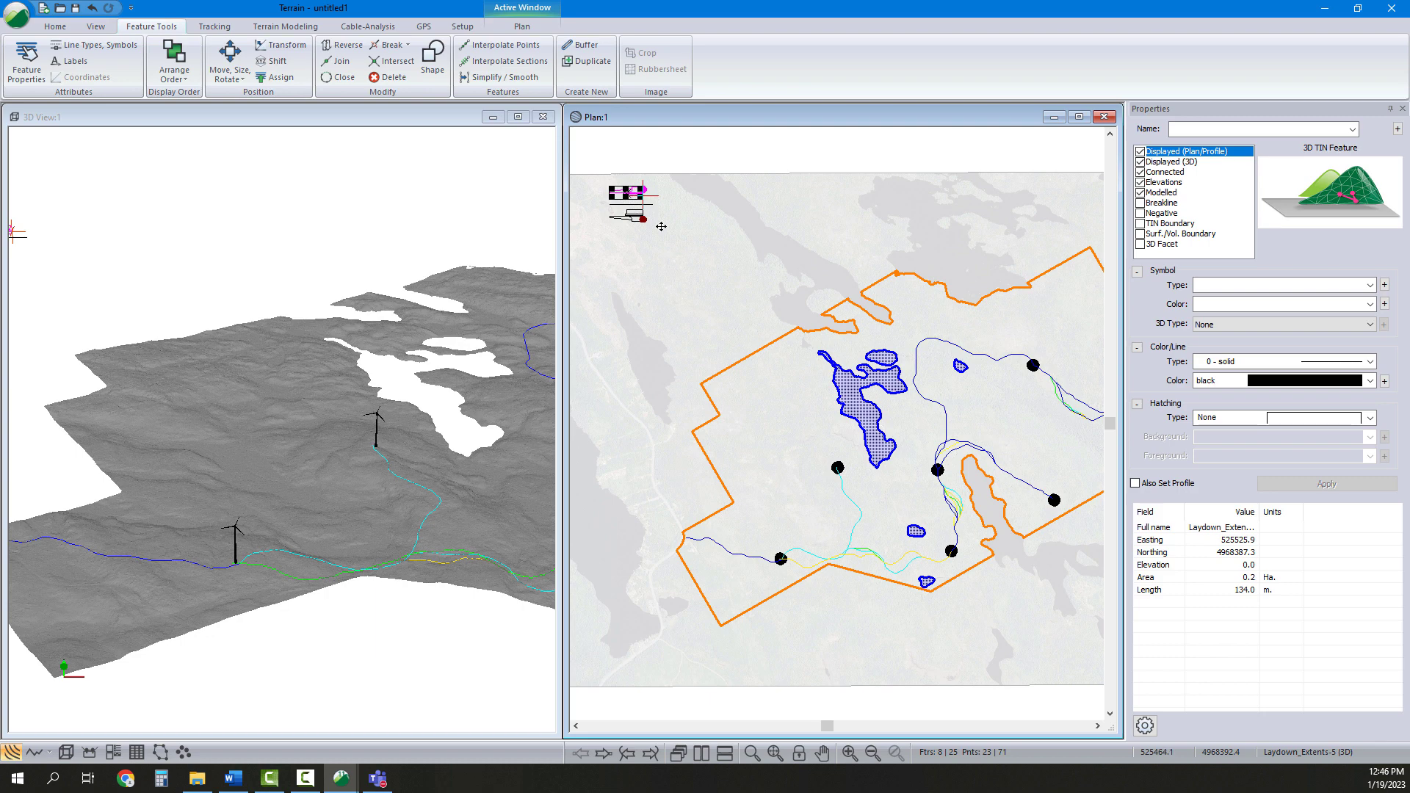
left_click_drag(661, 226, 757, 566)
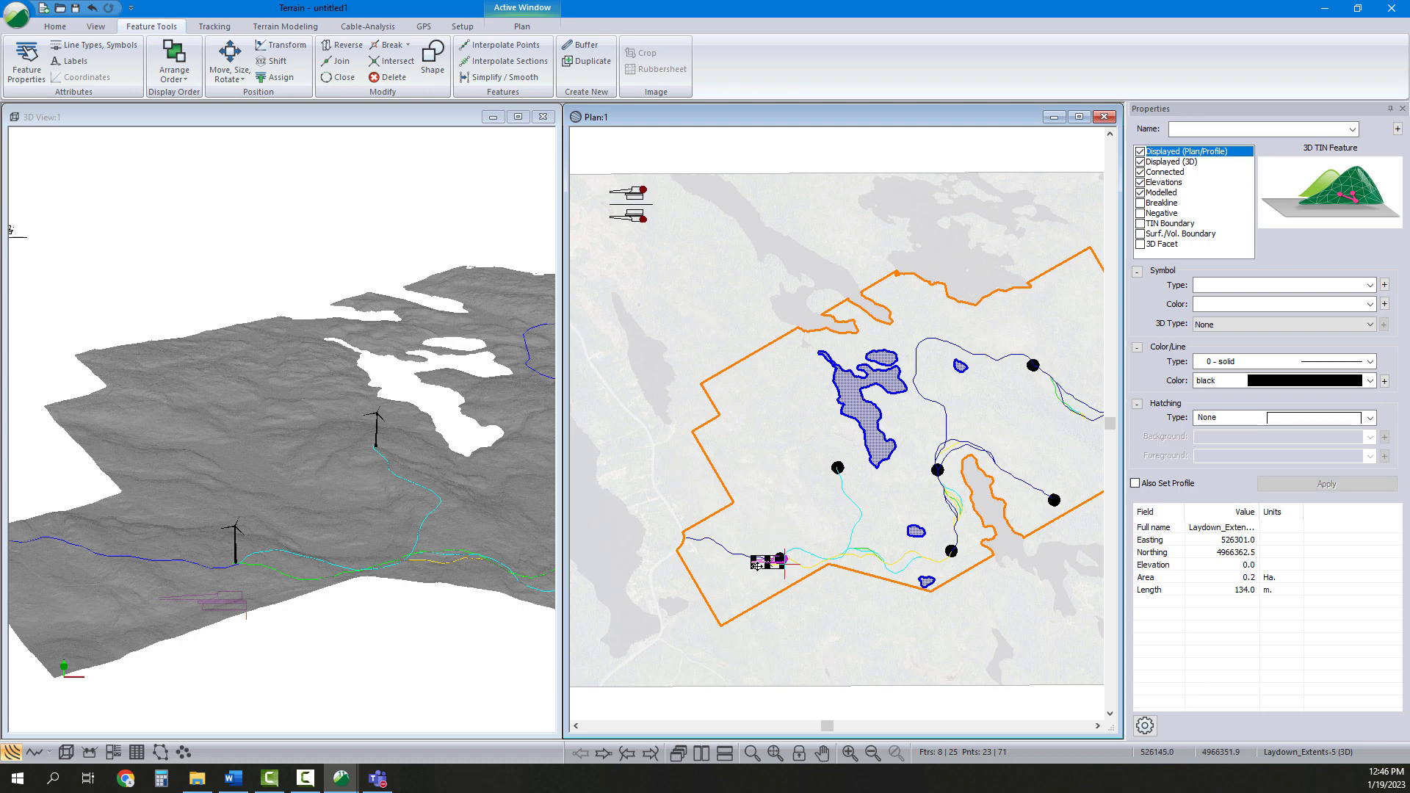
scroll(761, 565, "up", 5)
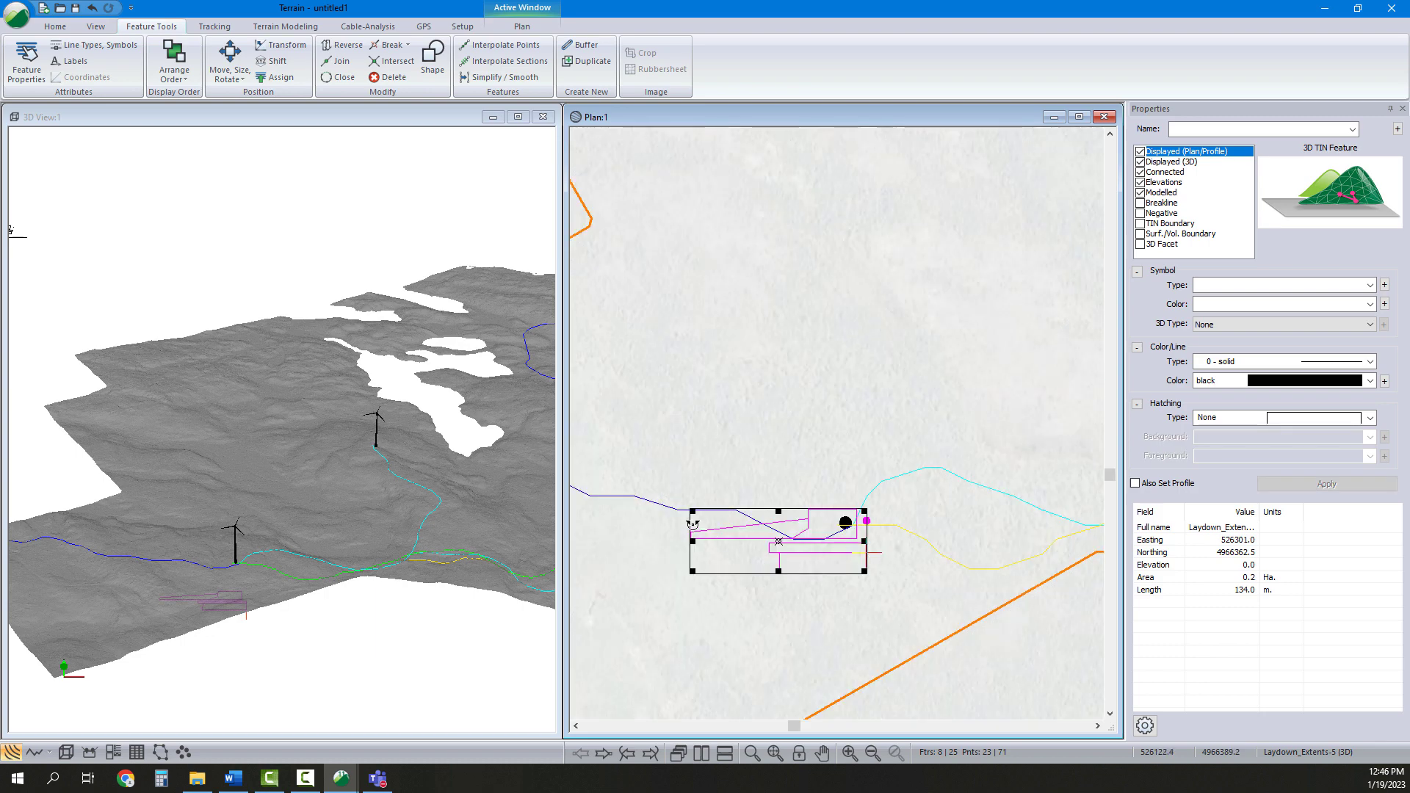
left_click_drag(692, 524, 695, 514)
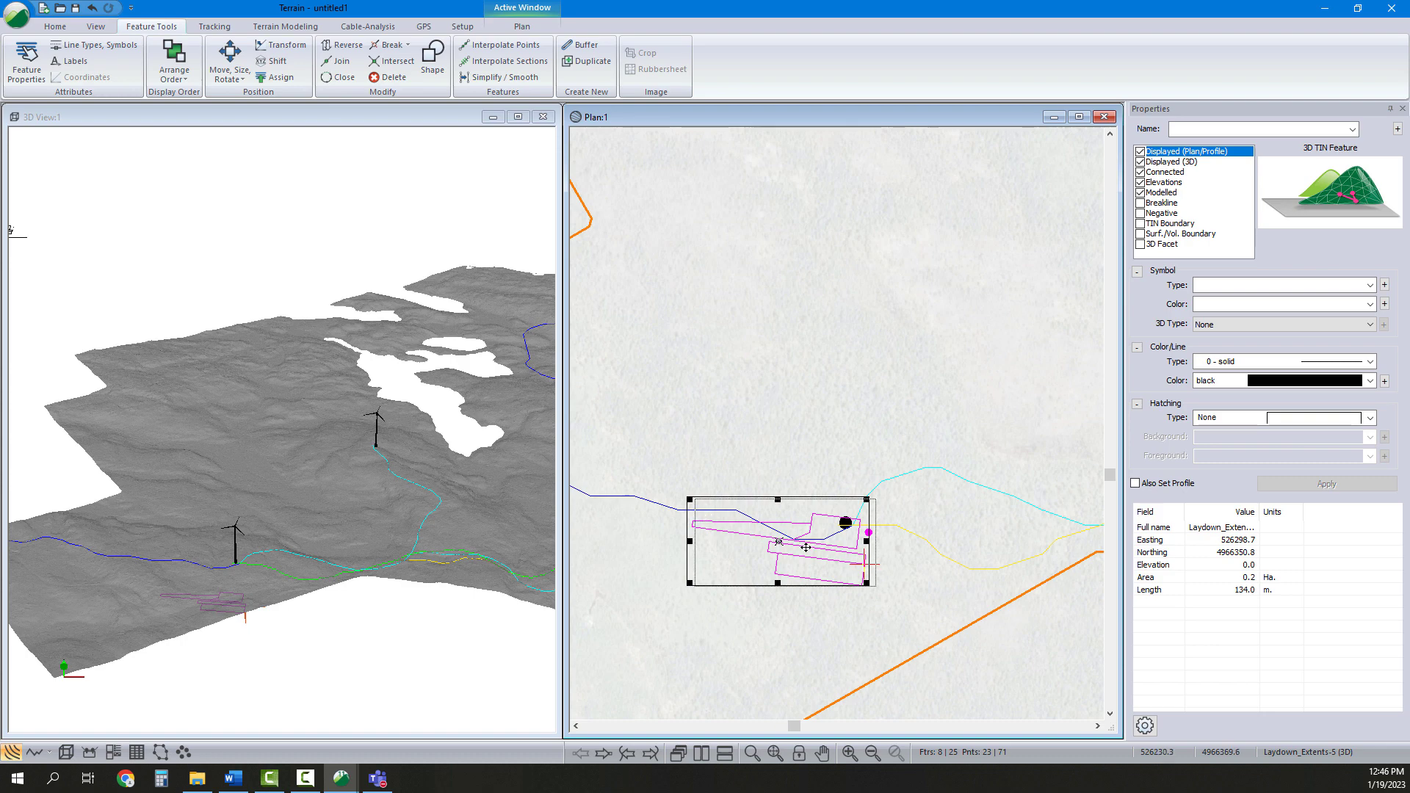
left_click_drag(806, 548, 783, 530)
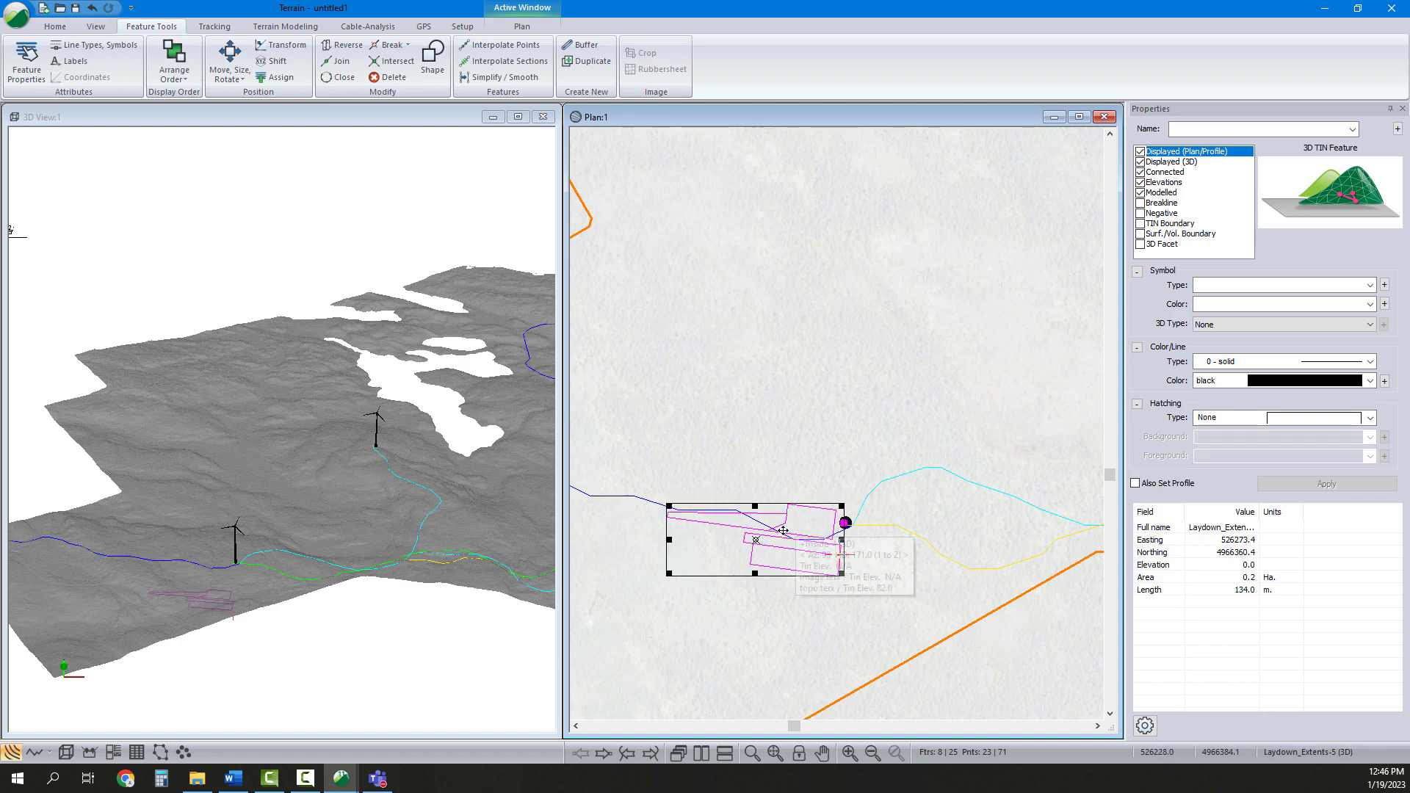
left_click_drag(667, 512, 671, 517)
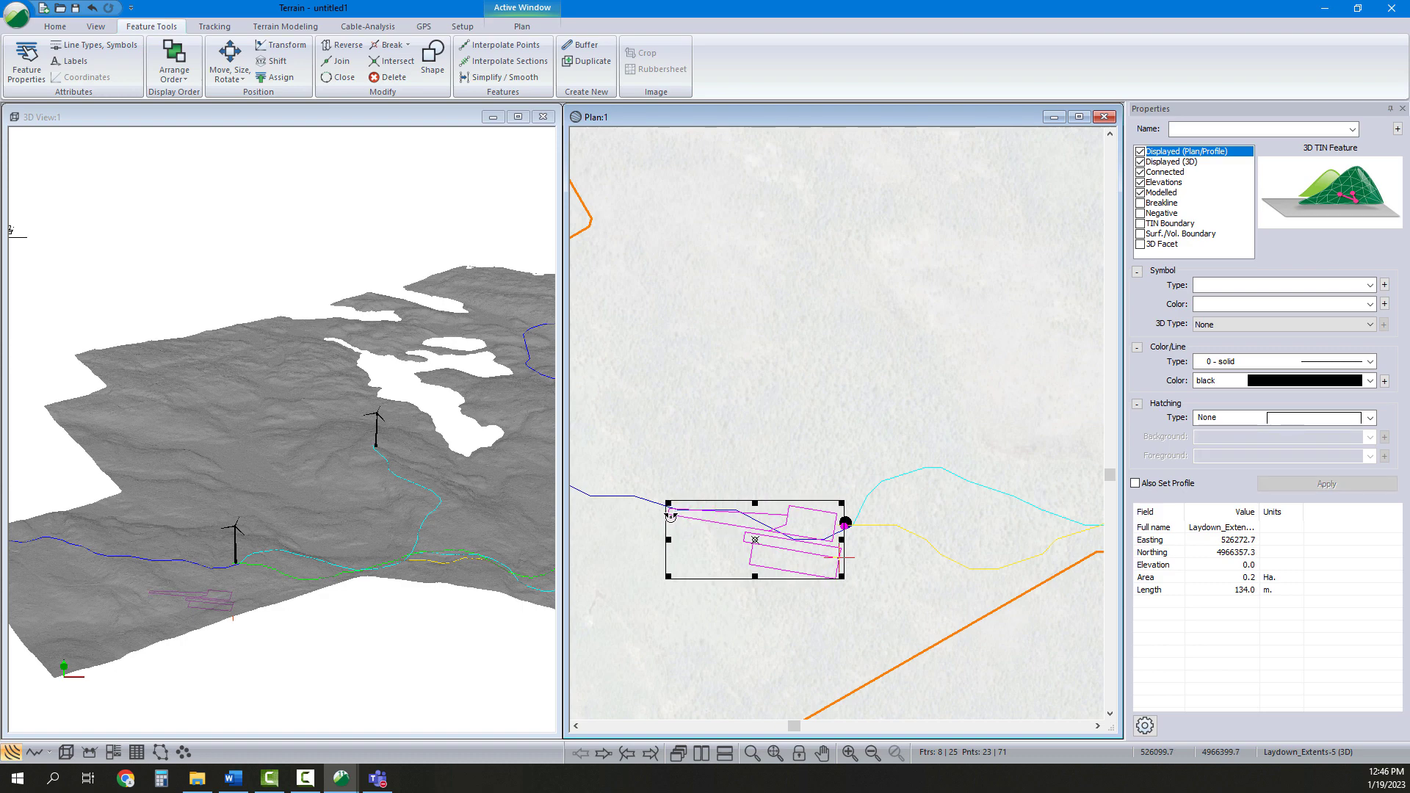
left_click_drag(771, 547, 770, 542)
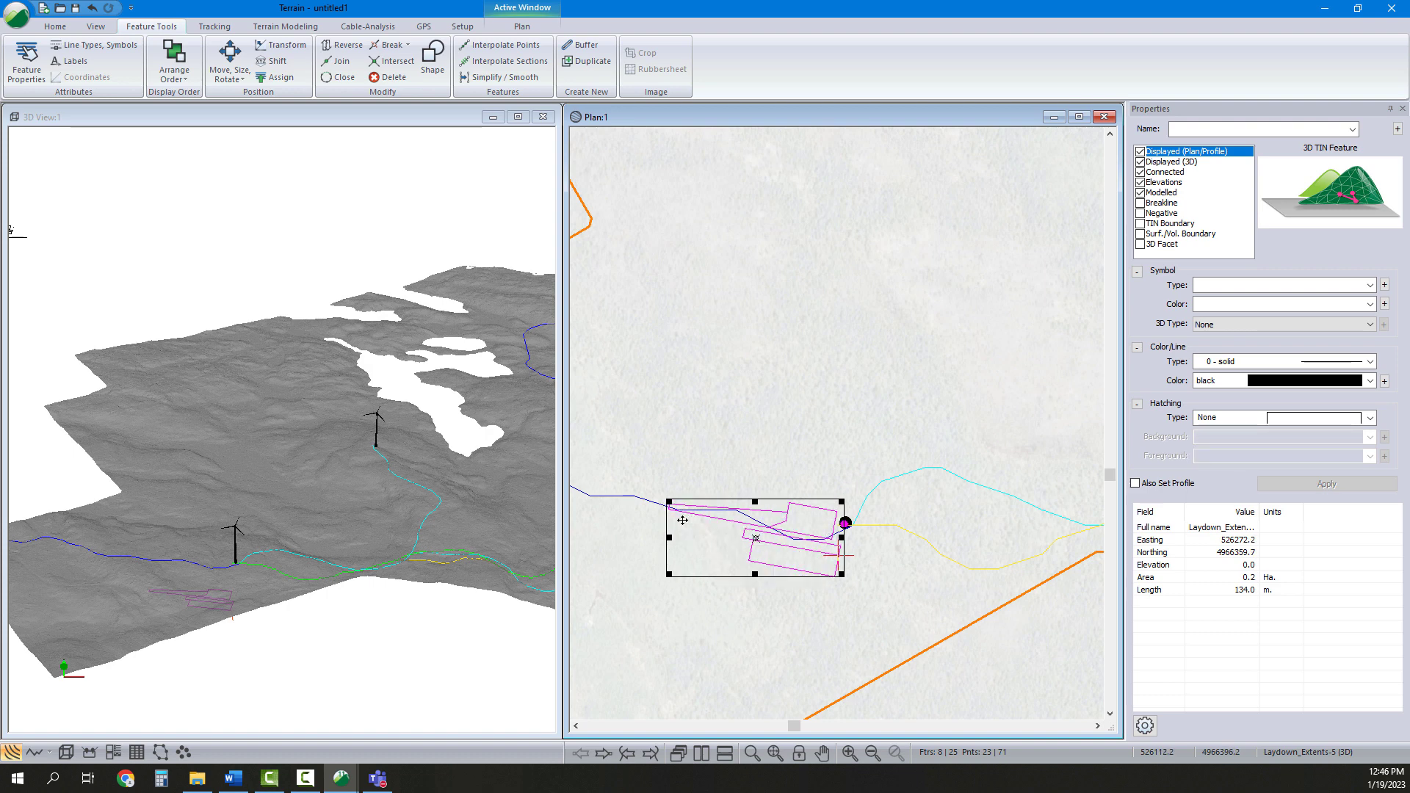
left_click_drag(678, 518, 678, 515)
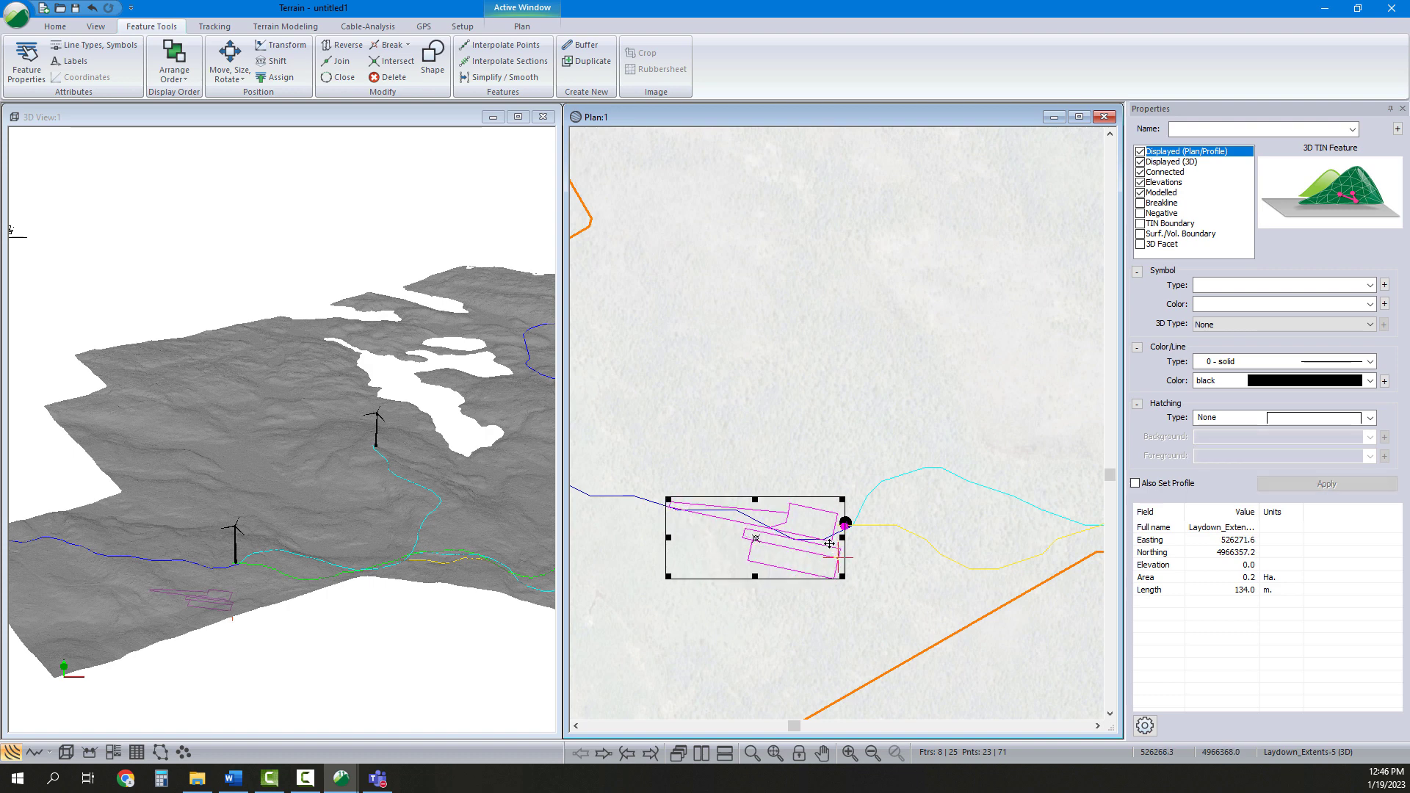
left_click_drag(673, 522, 674, 526)
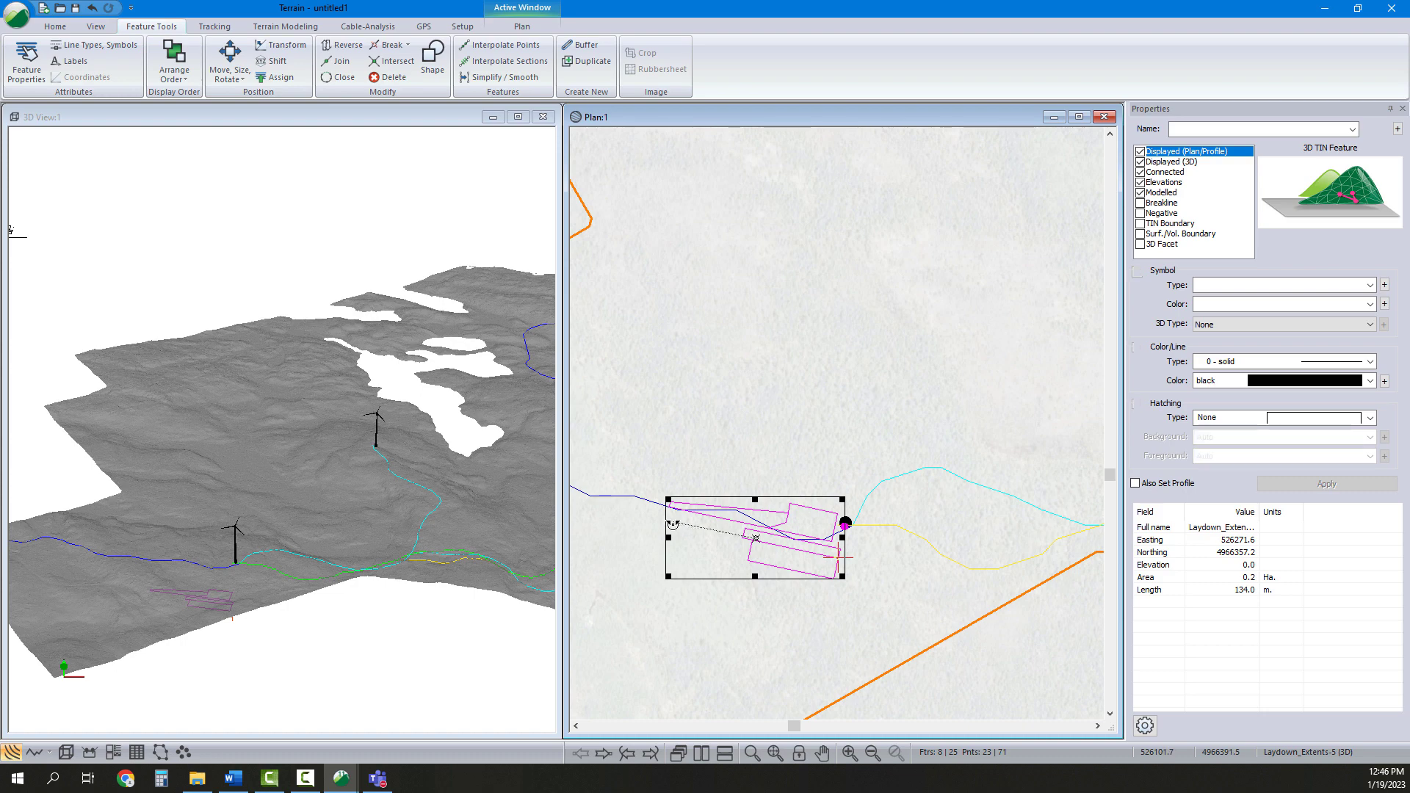
left_click(873, 504)
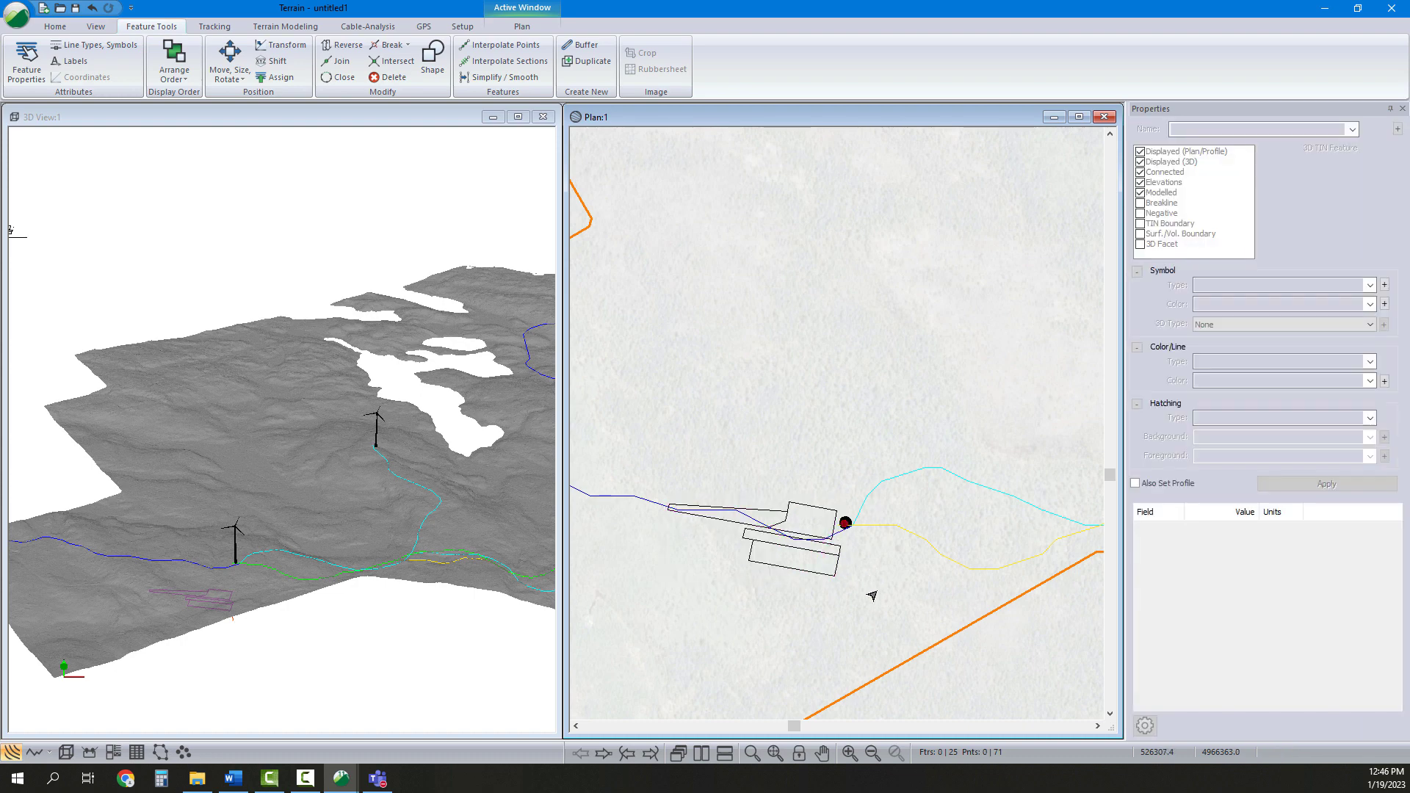
Select the pad features and move them by vectors so the pad's reference point sits on the turbine
left_click_drag(872, 595, 658, 450)
scroll(843, 523, "up", 3)
scroll(878, 535, "up", 1)
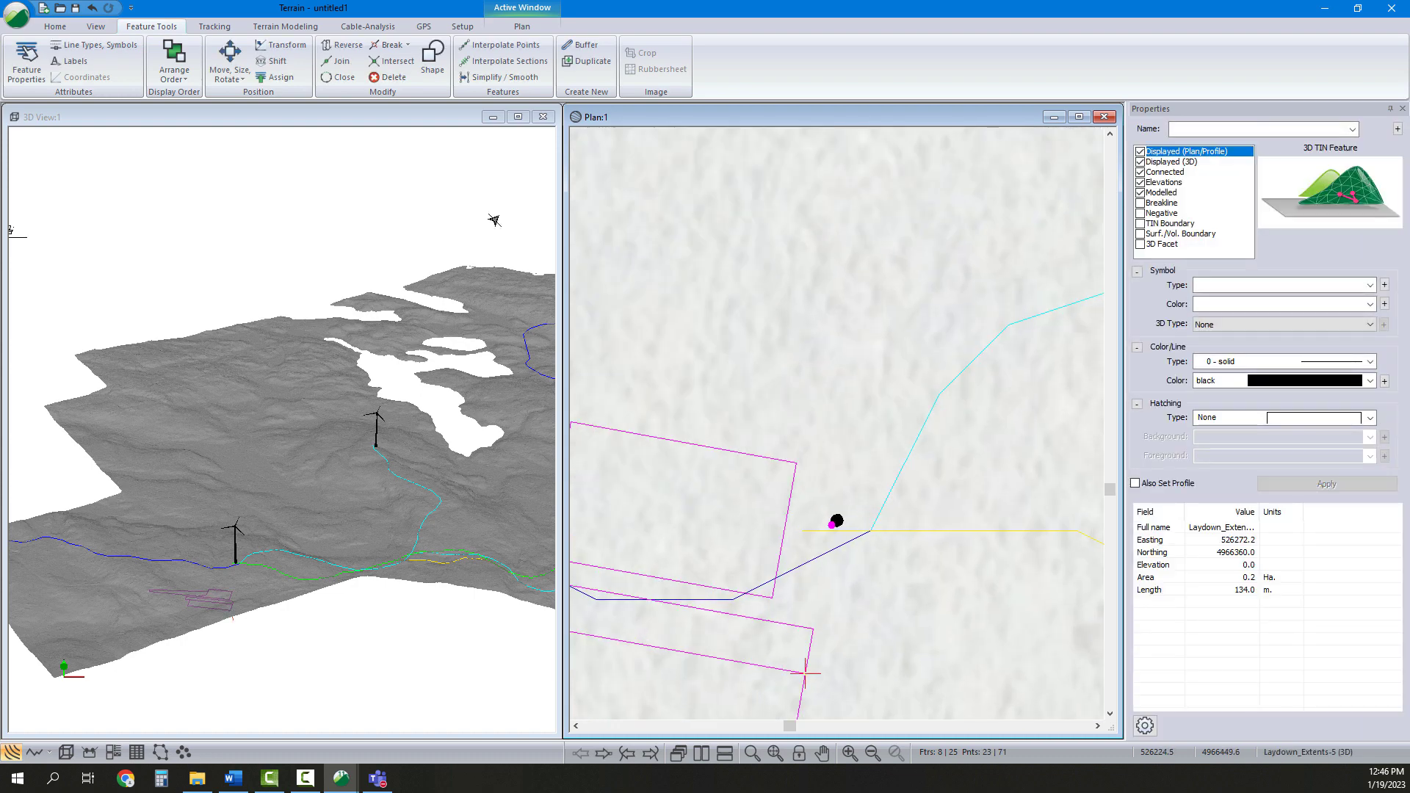
left_click(235, 74)
left_click(253, 111)
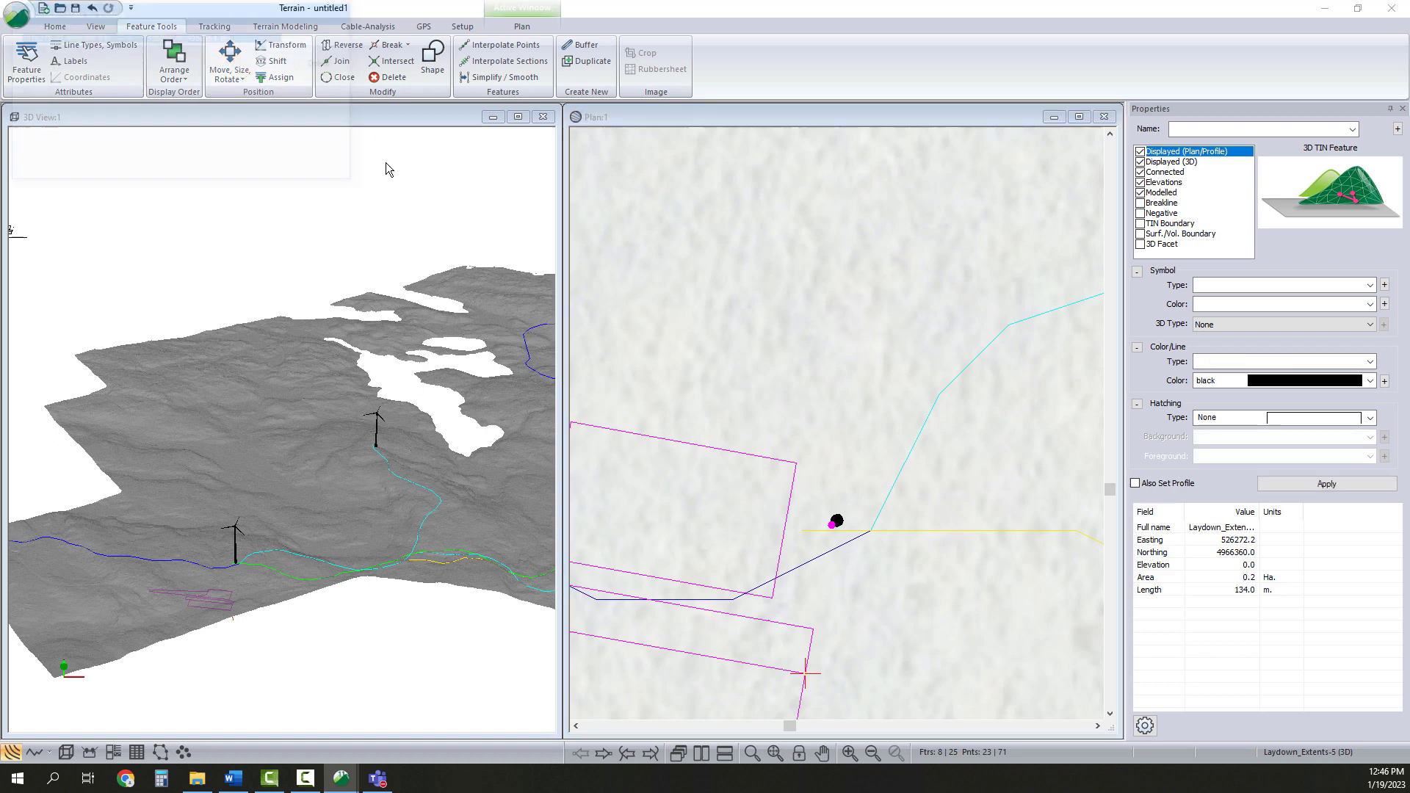
left_click(807, 675)
left_click_drag(807, 675, 832, 525)
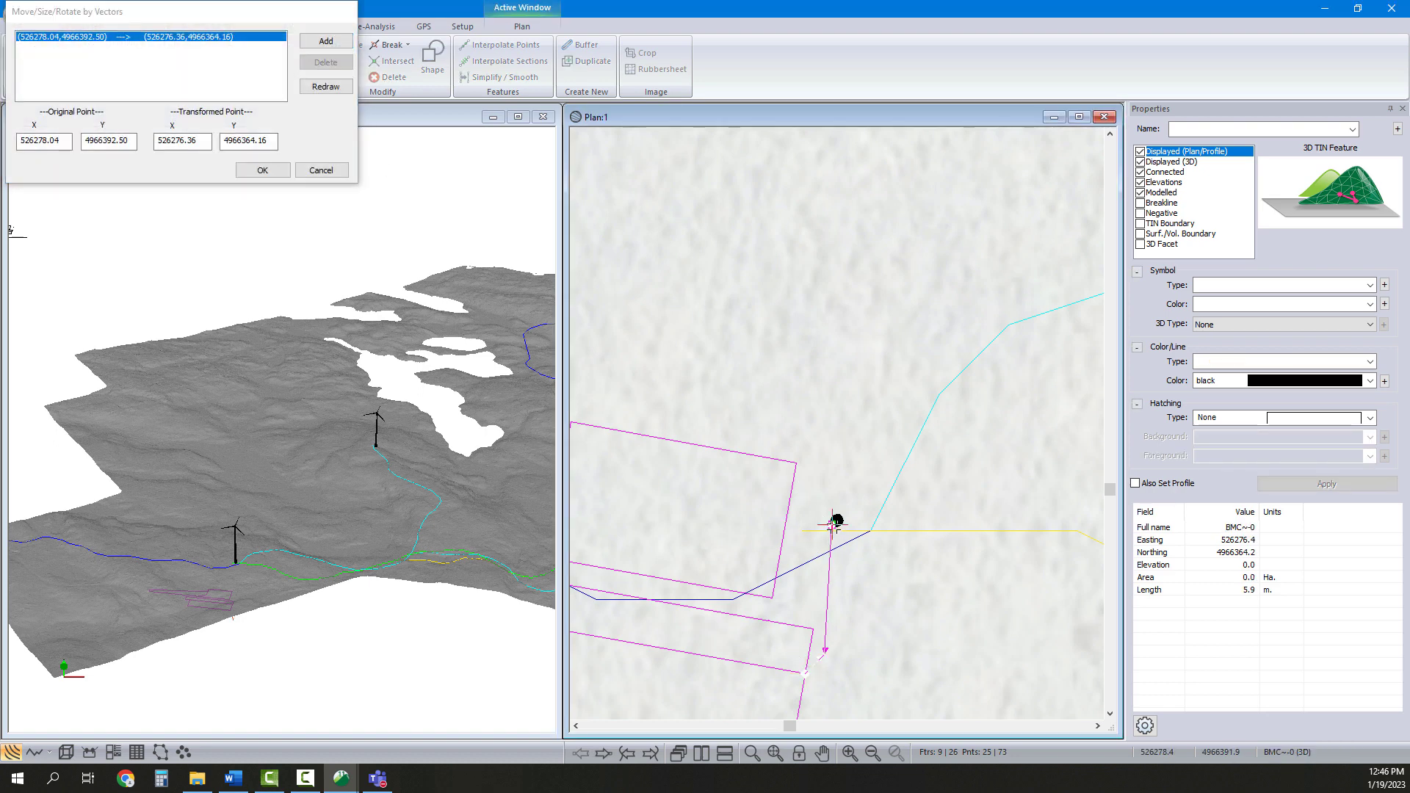
left_click_drag(823, 654, 837, 520)
left_click(258, 171)
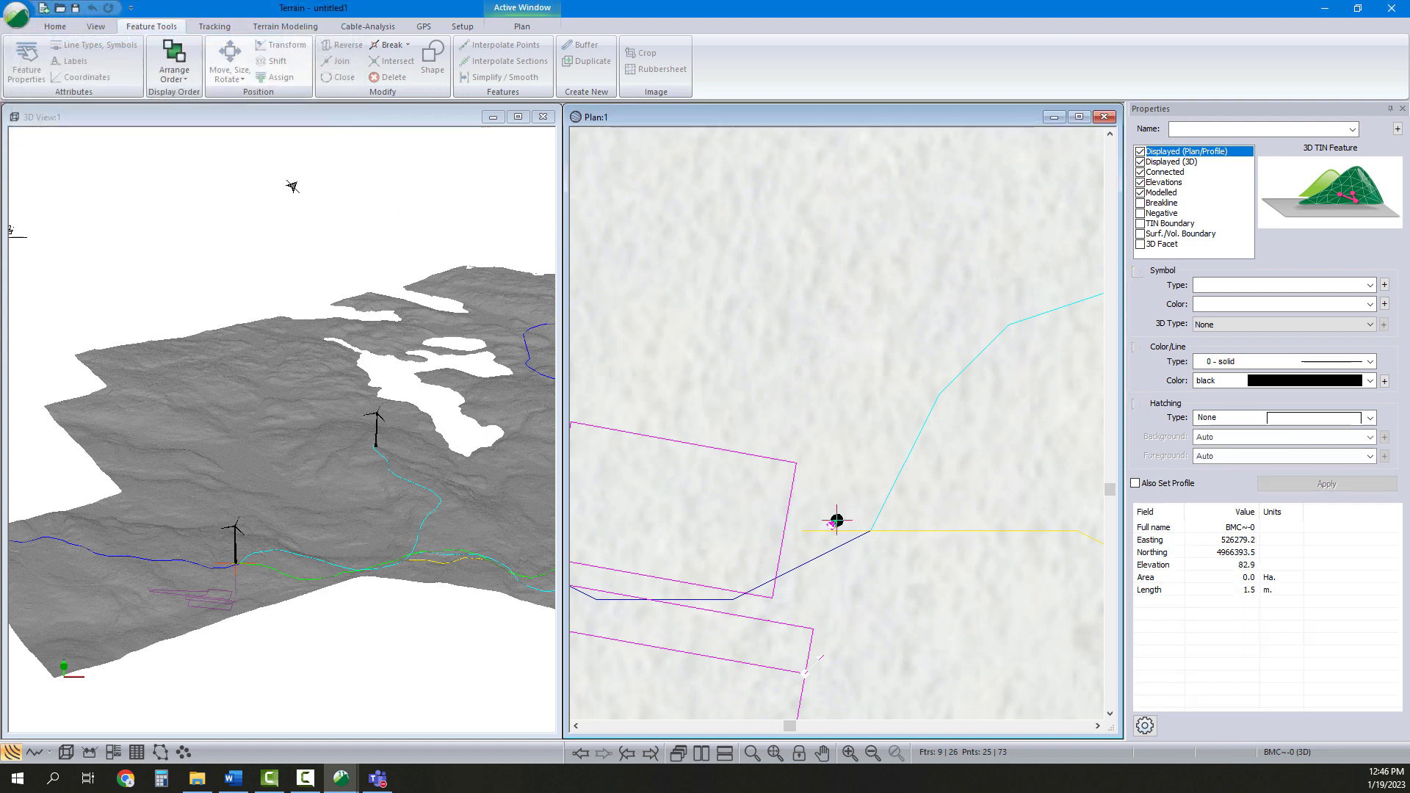
middle_click_drag(991, 481, 1035, 405)
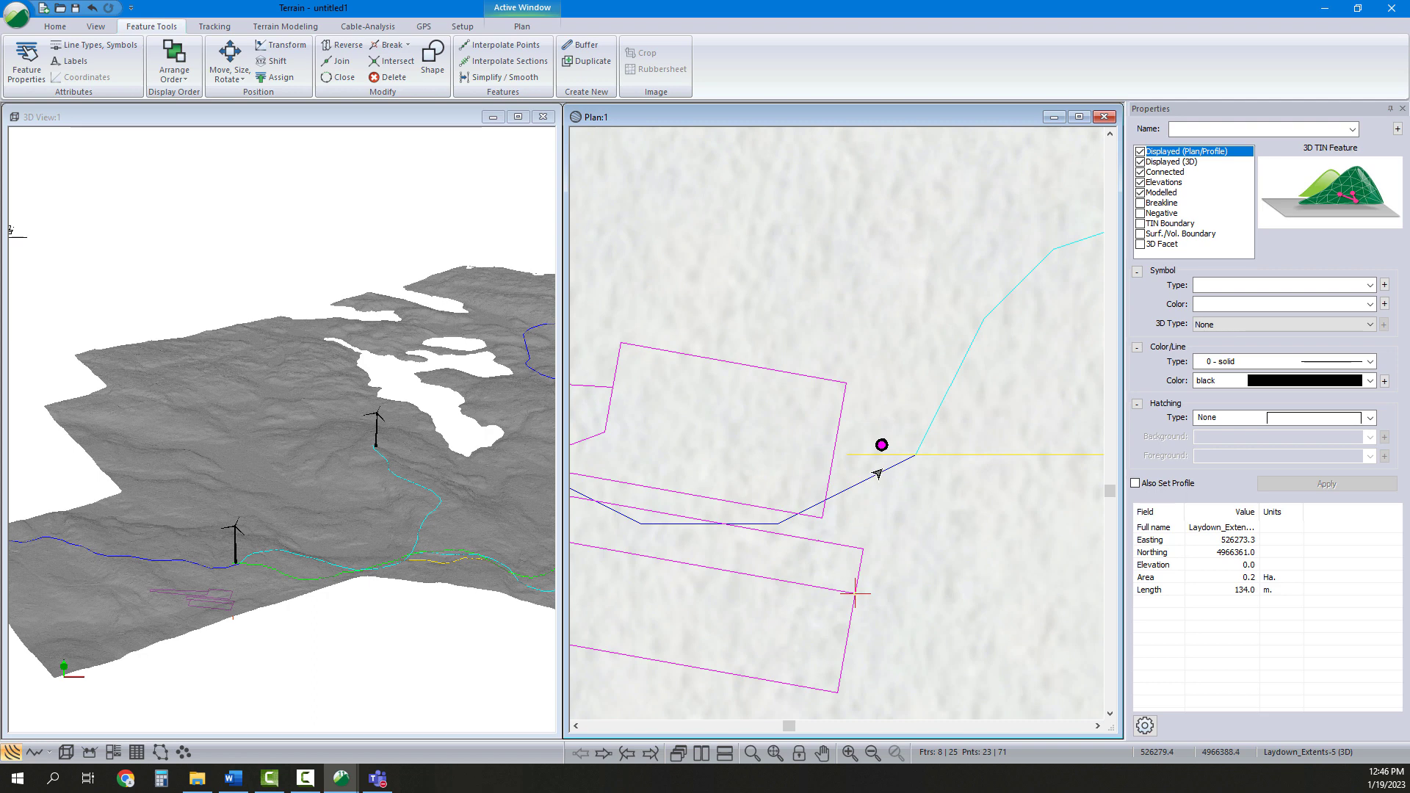
mouse_move(877, 474)
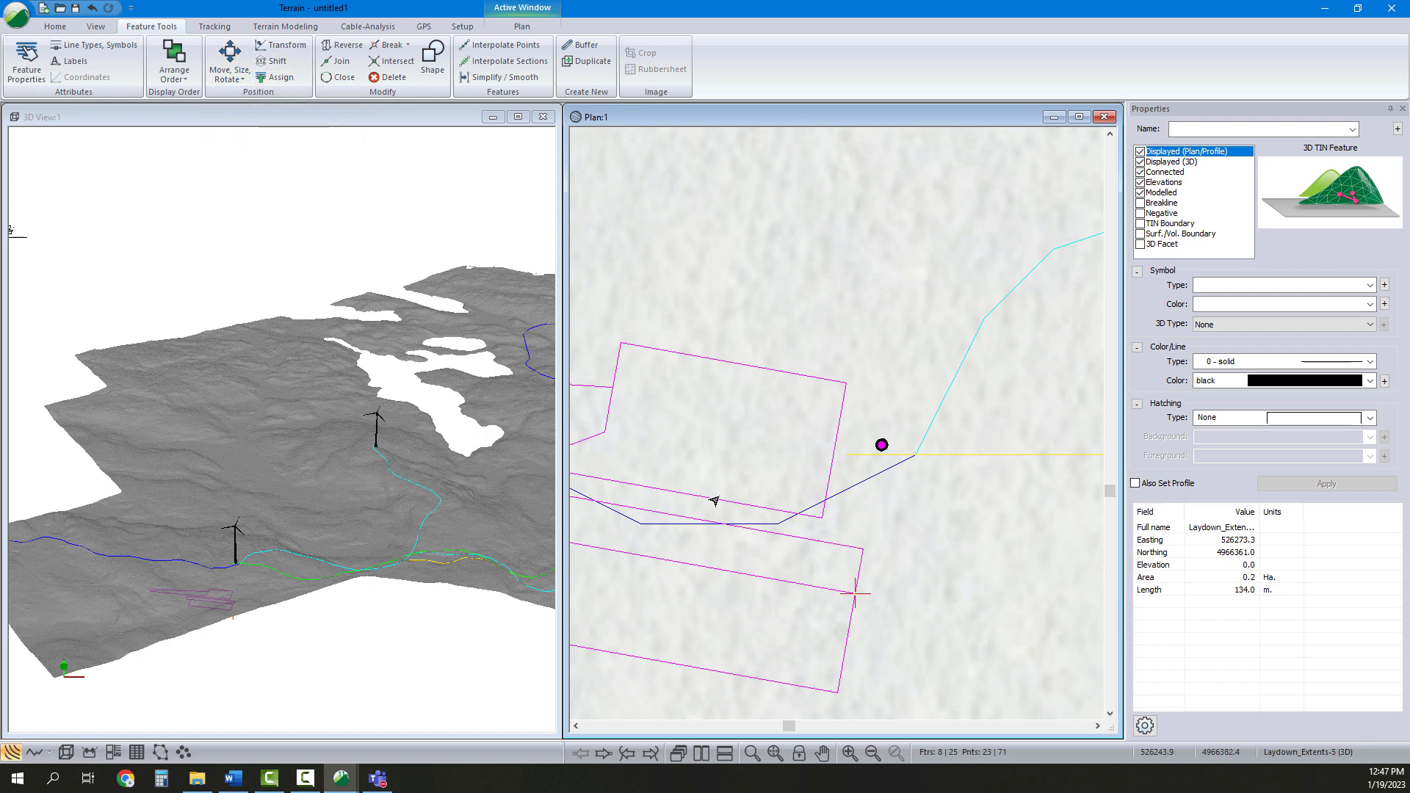
Shift the placed pad features to an elevation of 83
left_click(277, 61)
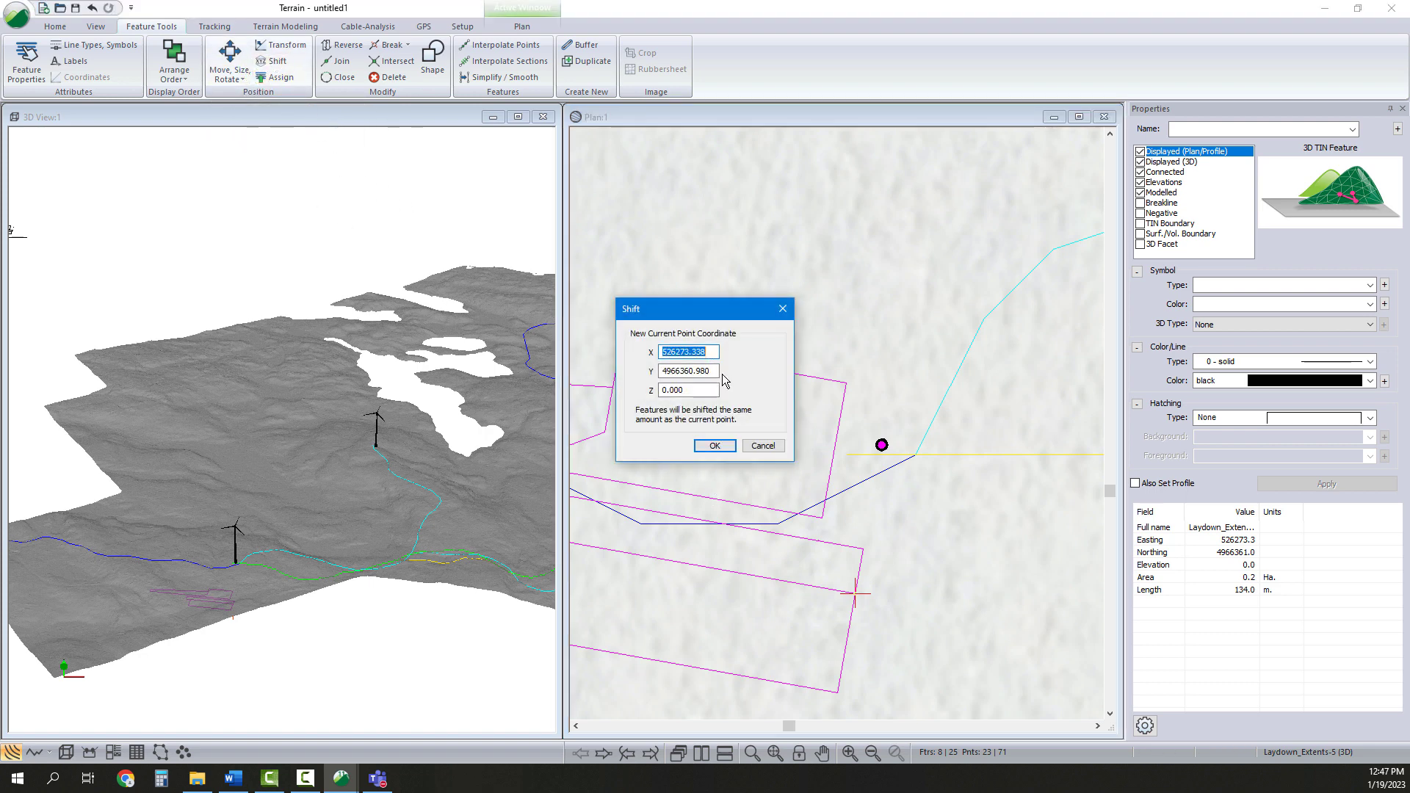
left_click(658, 390)
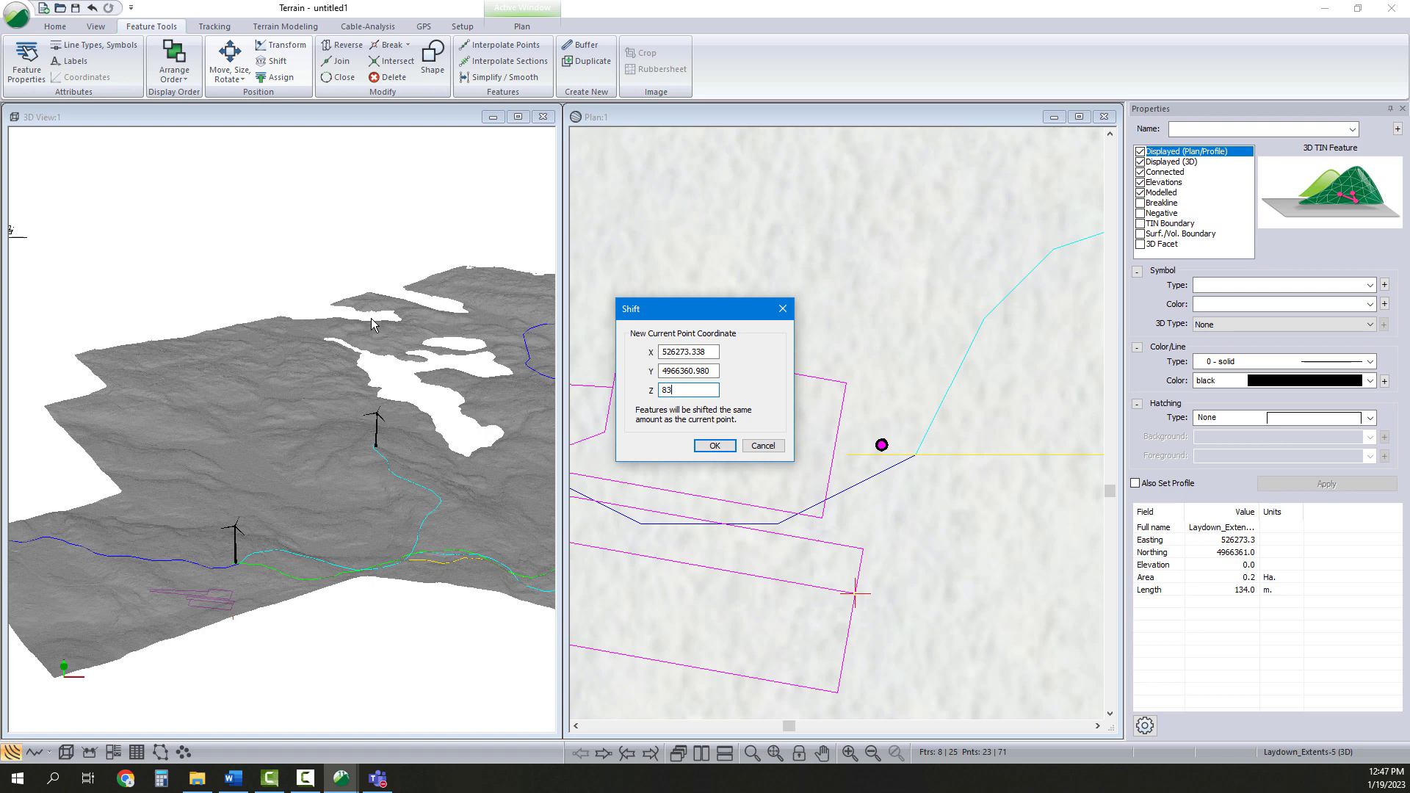
left_click(722, 449)
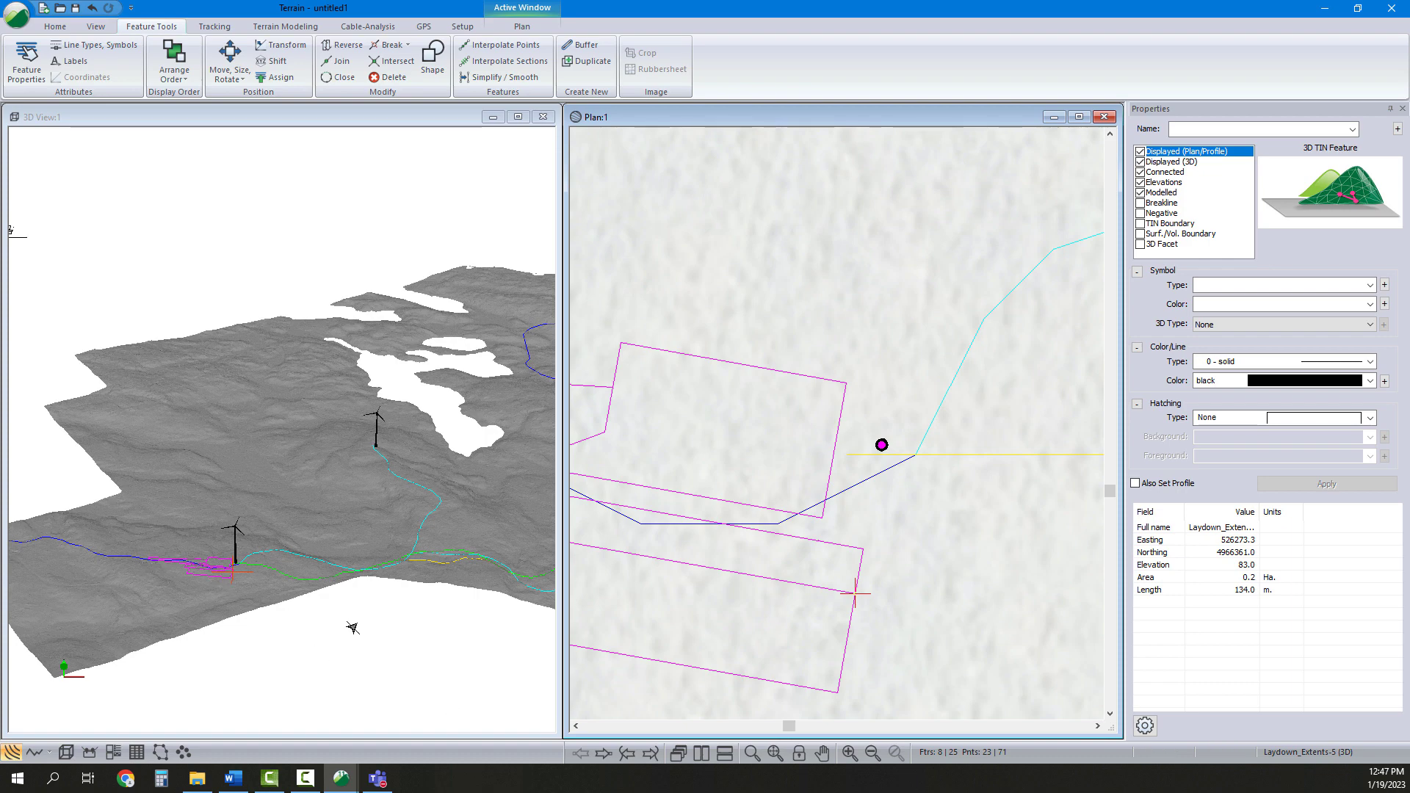
Copy the template pad features from the plan's top-left corner and paste another duplicate set
left_click(915, 504)
scroll(911, 508, "down", 5)
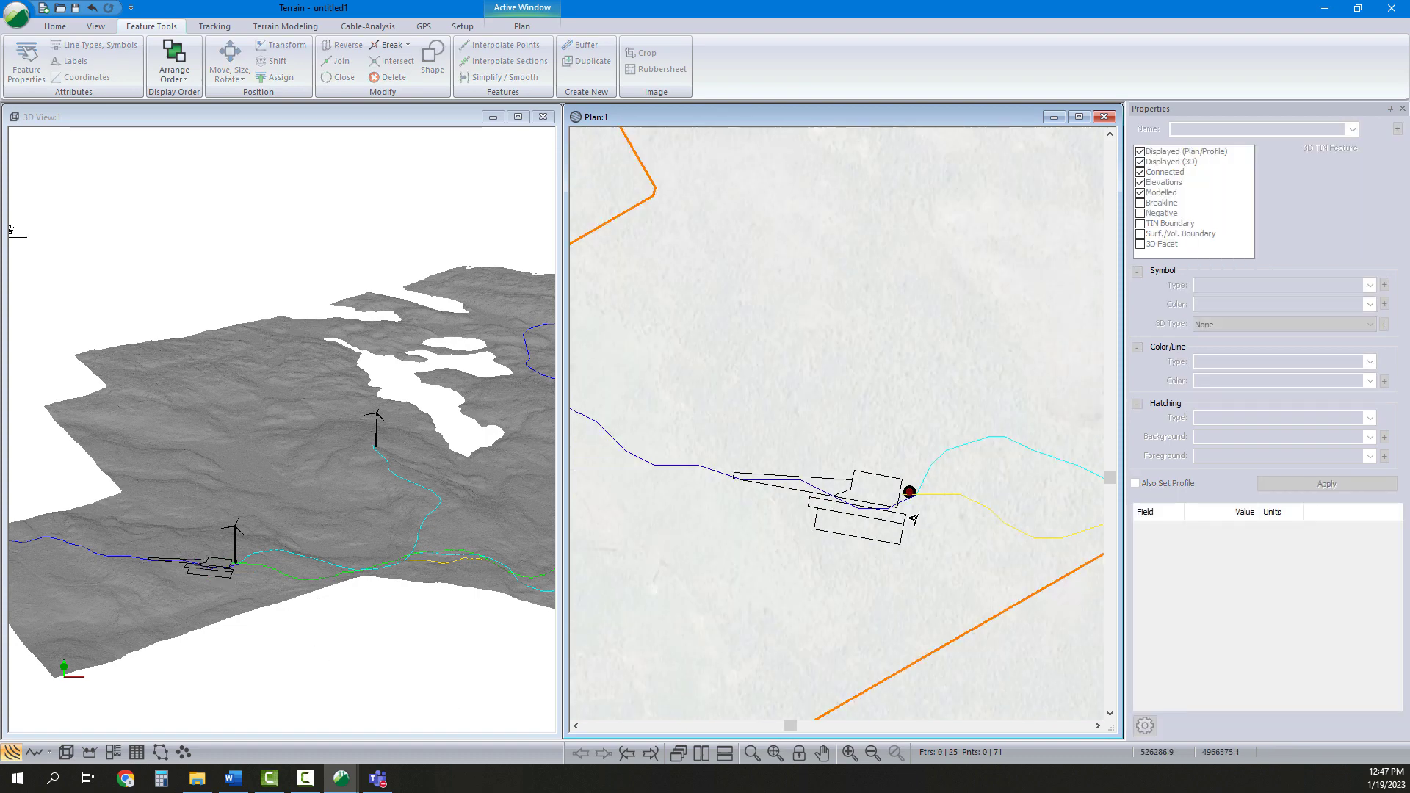
middle_click_drag(982, 542, 847, 564)
middle_click_drag(934, 558, 866, 576)
scroll(872, 576, "down", 1)
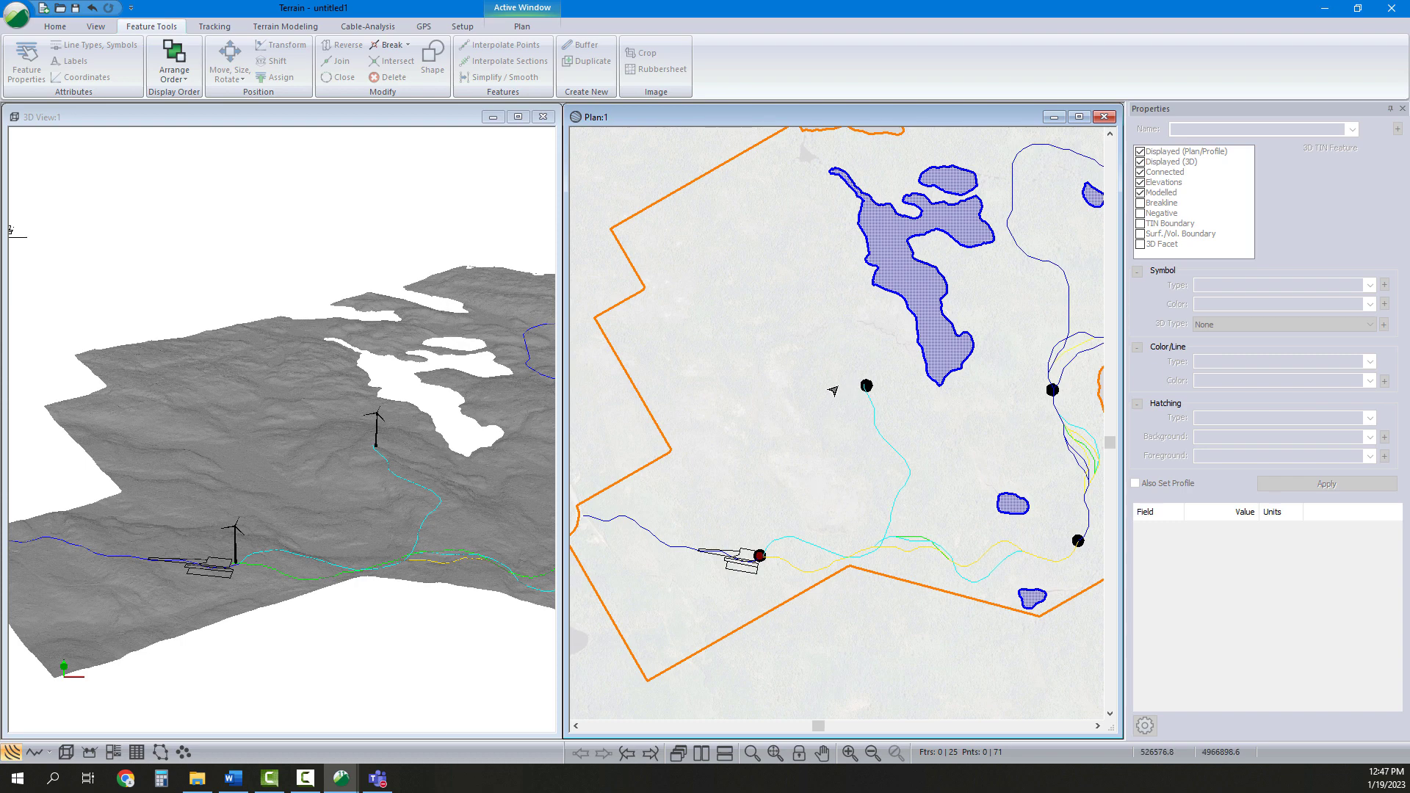
scroll(888, 499, "down", 1)
middle_click_drag(833, 390, 889, 514)
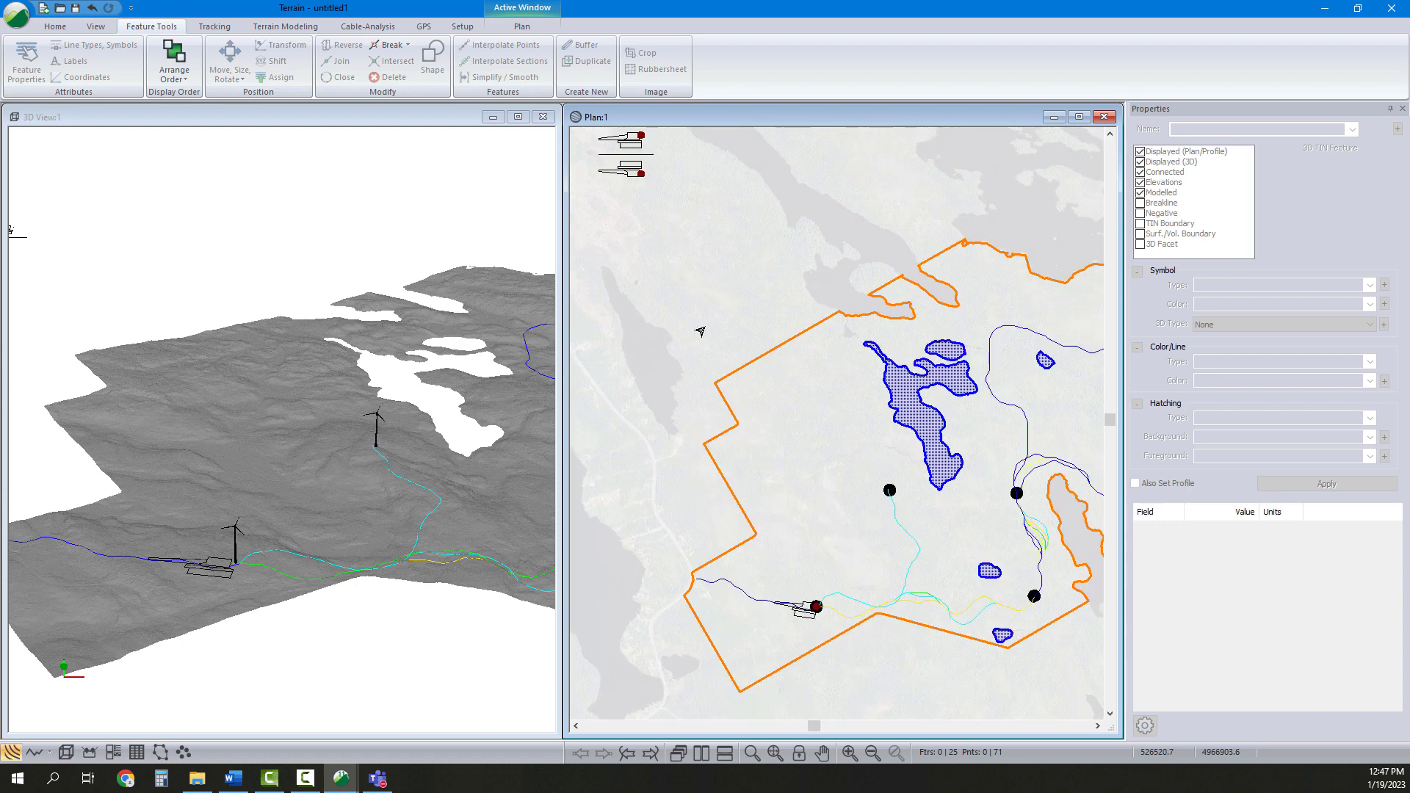
mouse_move(597, 194)
left_click_drag(663, 192, 663, 191)
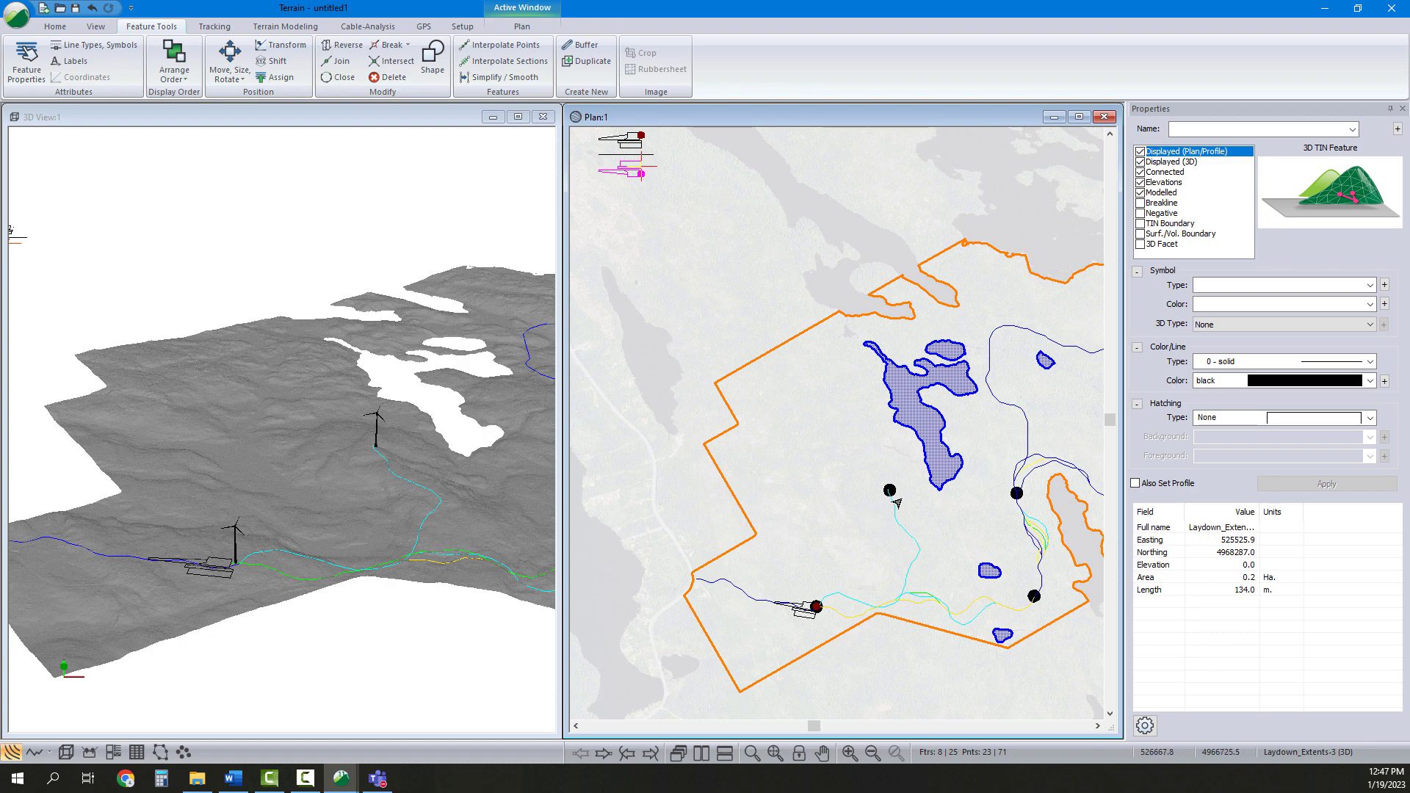
right_click(611, 166)
left_click(661, 337)
right_click(764, 263)
left_click(808, 442)
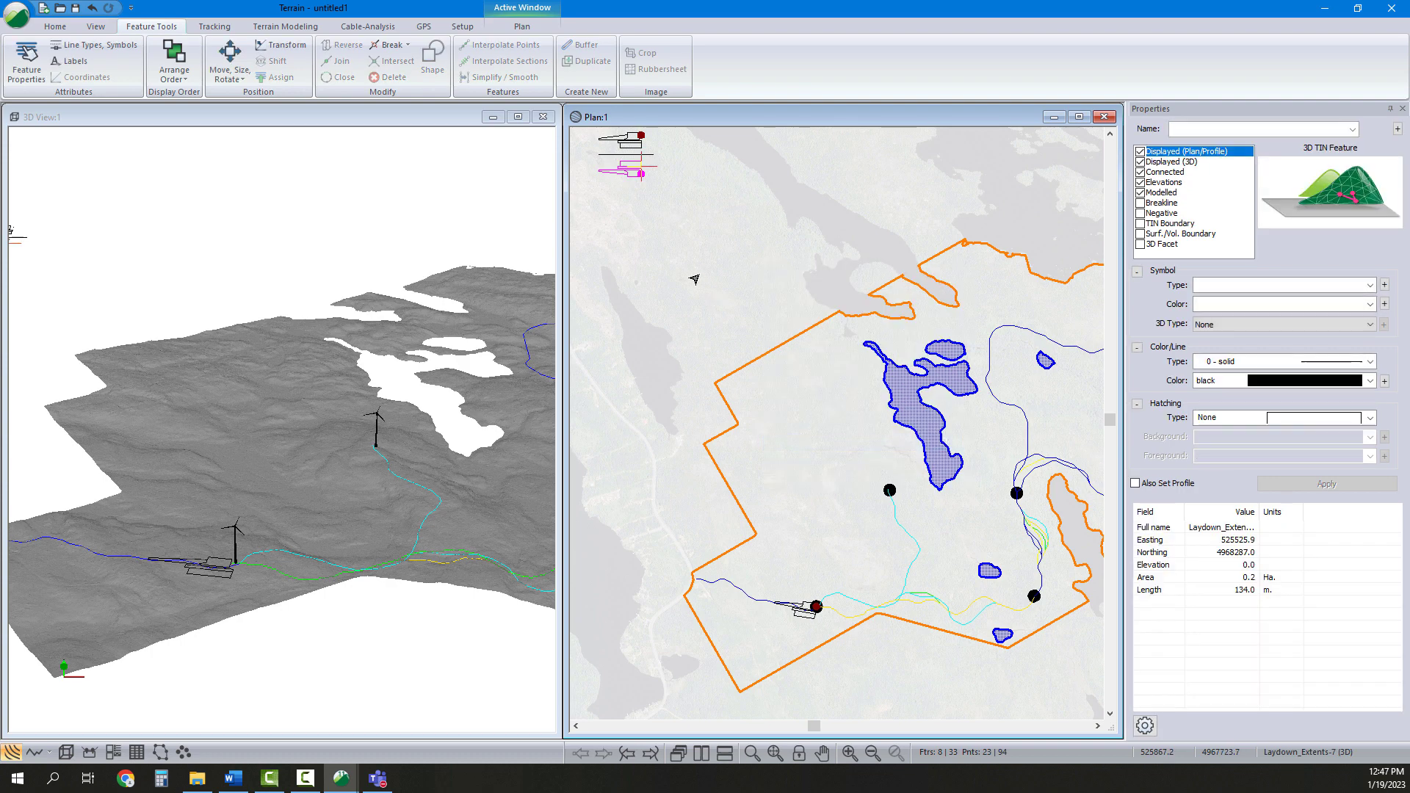
Move the pasted pad by rectangle onto the western turbine north of the first pad and rotate it along the access road
left_click(230, 71)
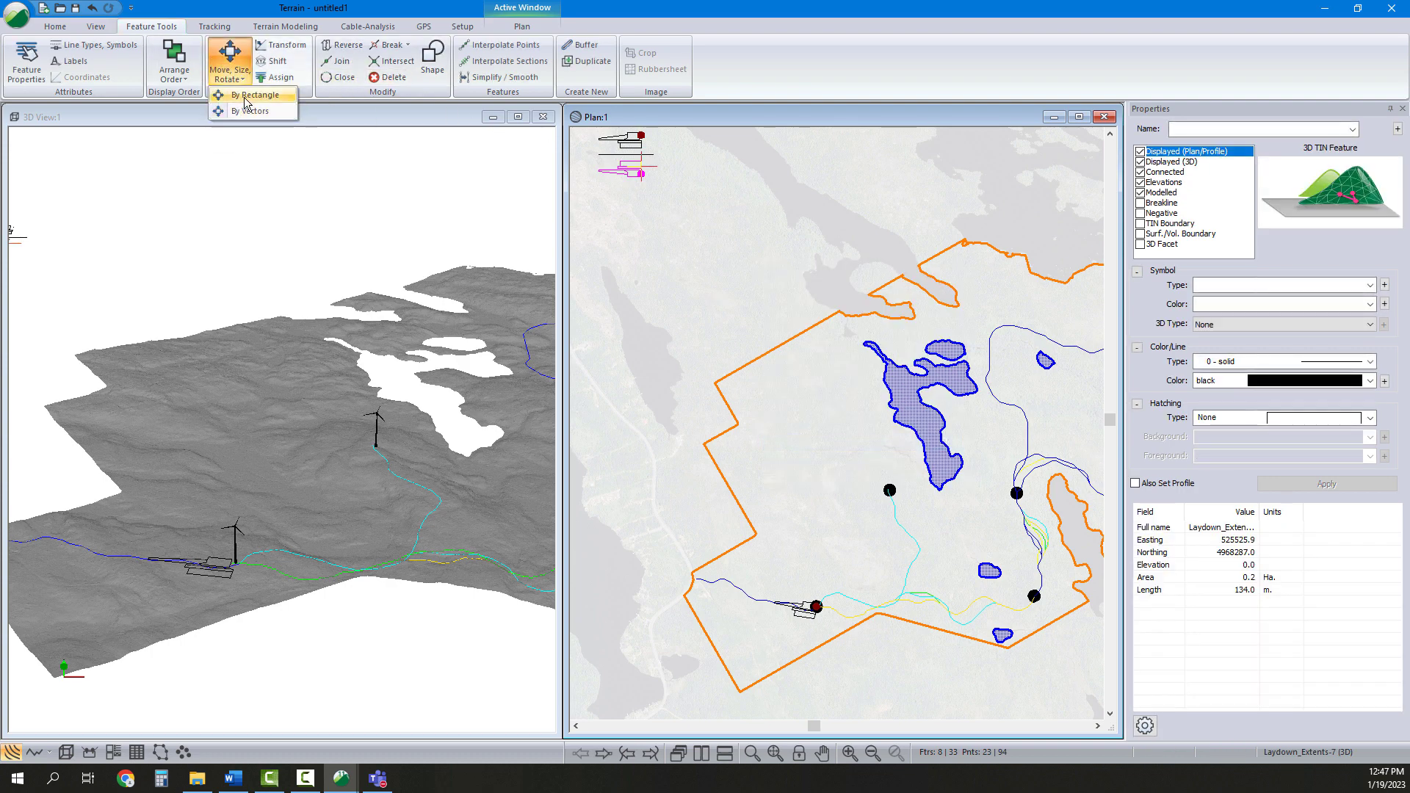
left_click(246, 95)
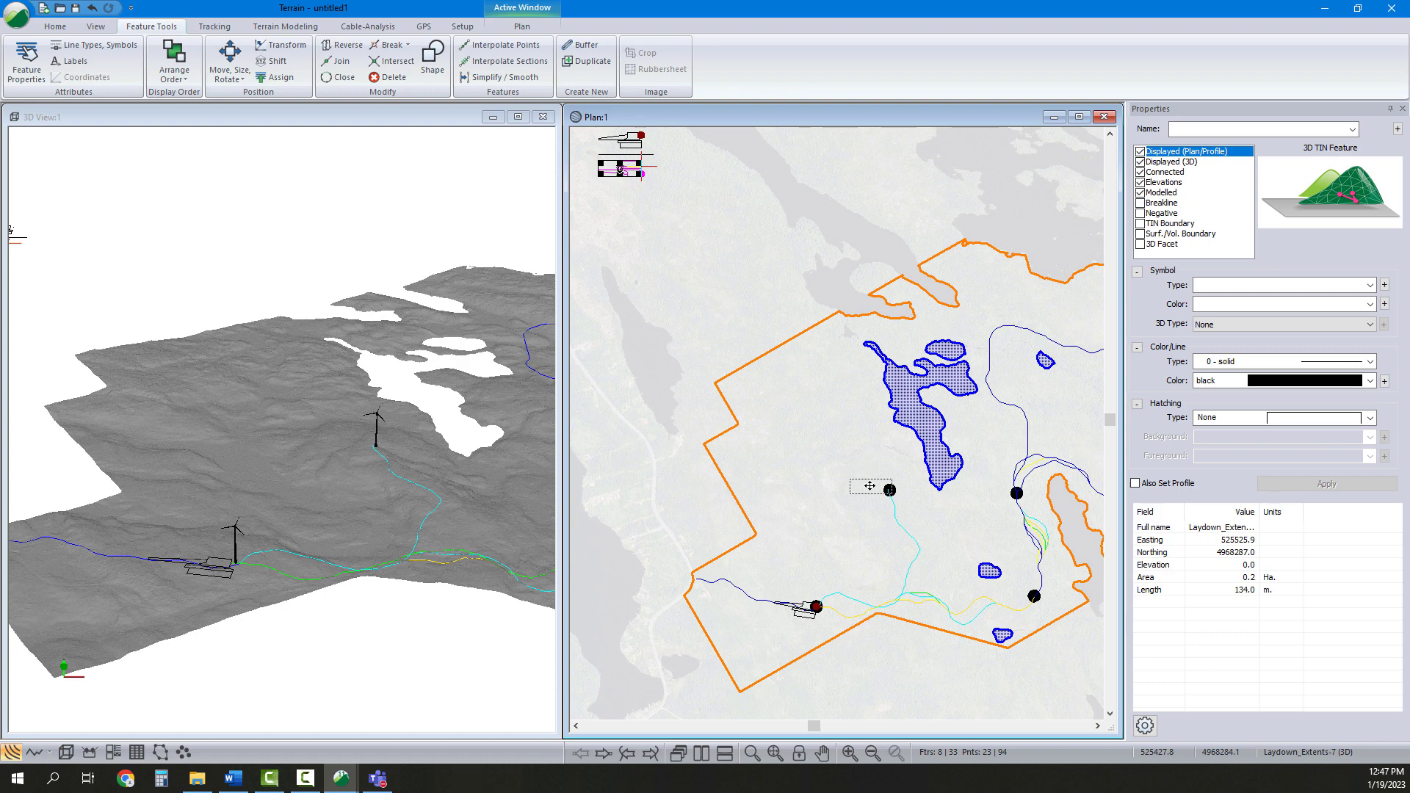
left_click_drag(869, 486, 946, 560)
scroll(859, 489, "up", 3)
middle_click_drag(956, 545, 903, 523)
left_click_drag(895, 531, 935, 541)
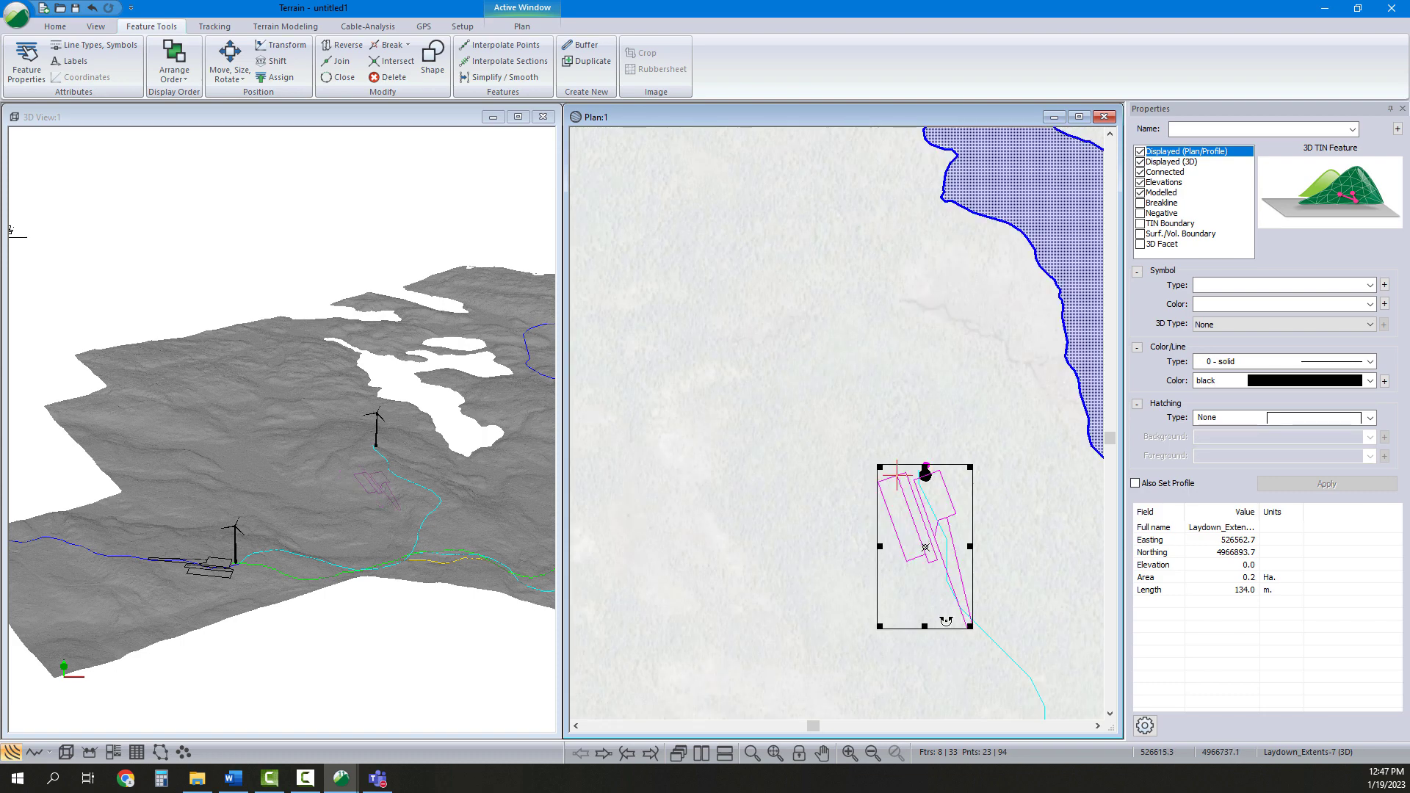
left_click_drag(946, 621, 952, 617)
mouse_move(917, 540)
left_mouse_down()
mouse_move(926, 553)
mouse_move(921, 539)
left_mouse_up()
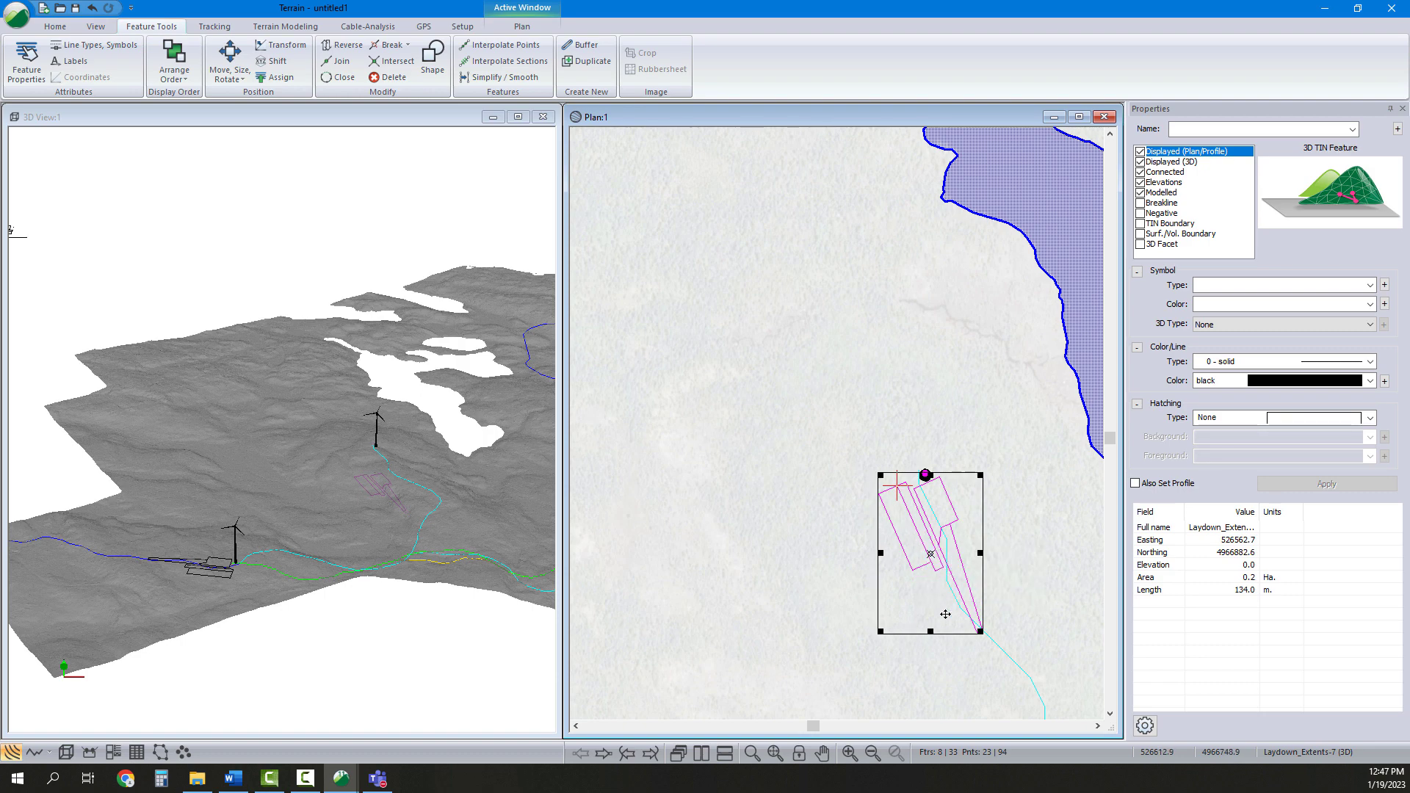
left_click_drag(950, 628, 955, 622)
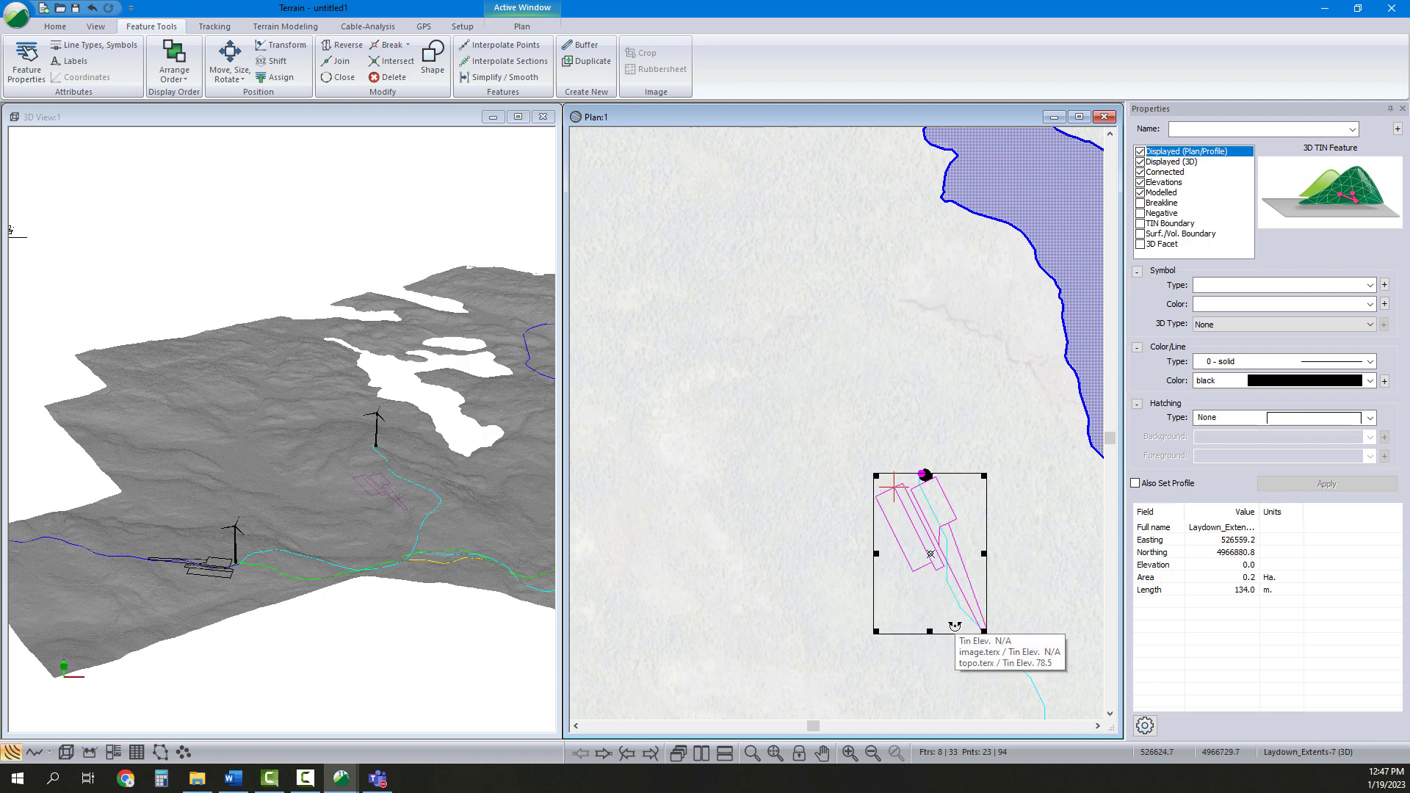
left_click_drag(923, 528, 928, 526)
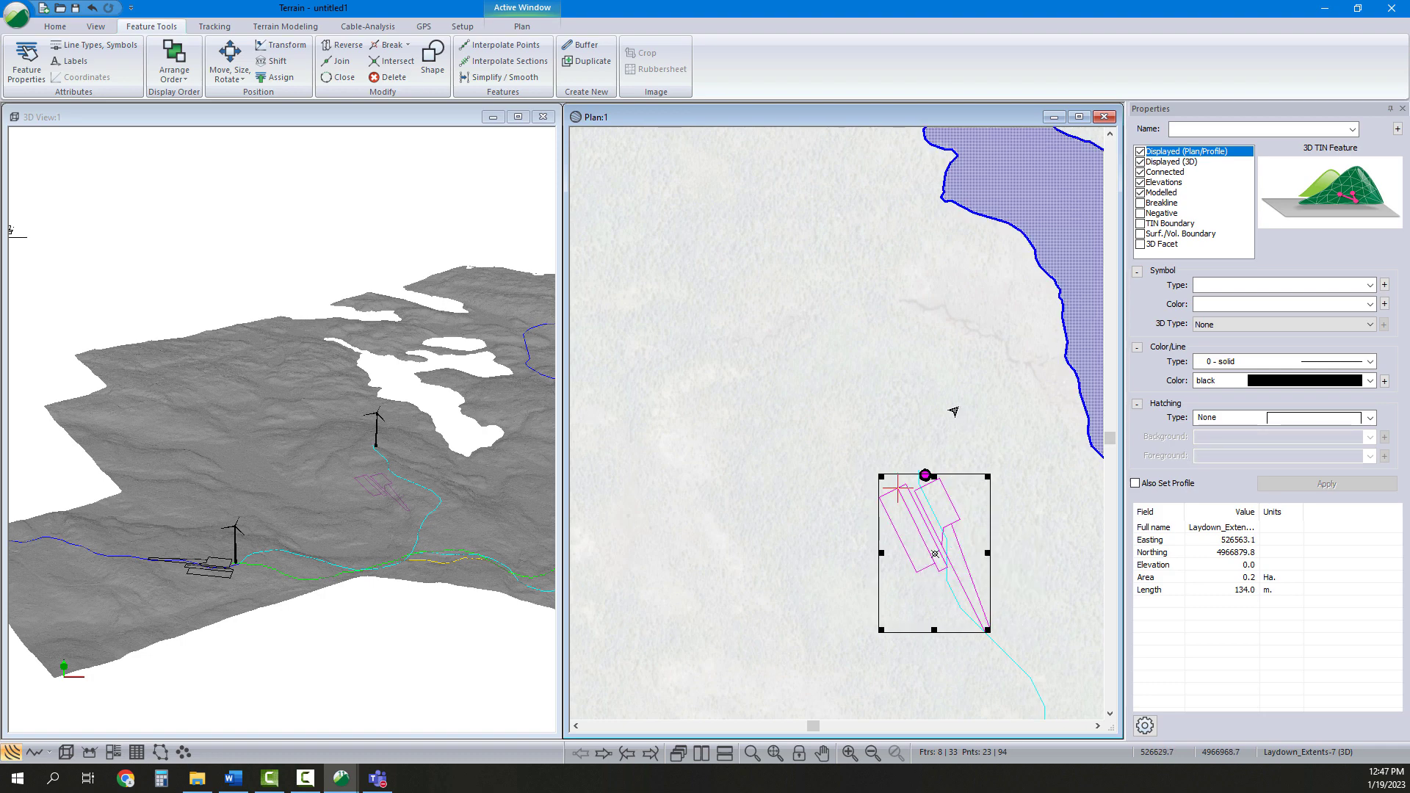
left_click(919, 436)
left_click(980, 584)
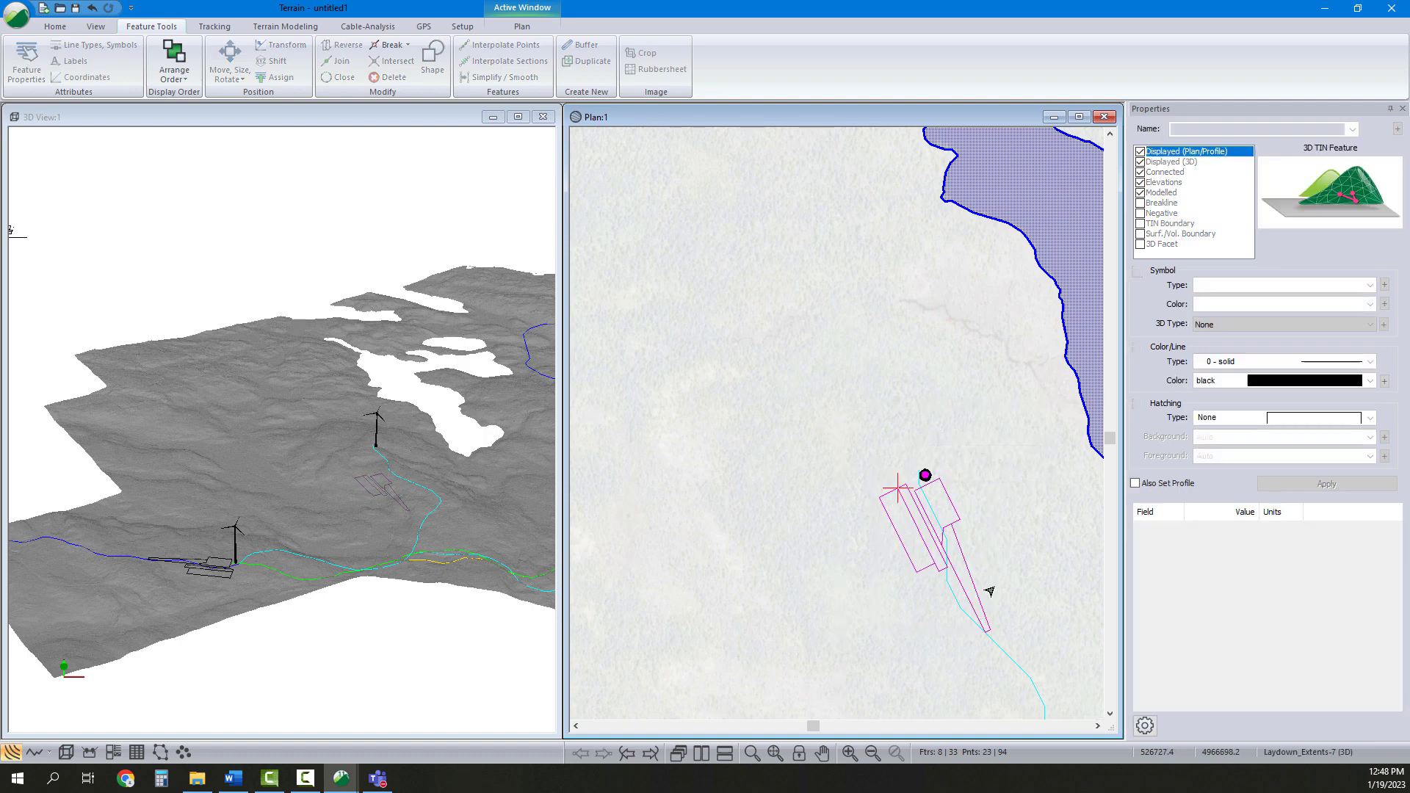
Move the pad features by vectors so the pad's reference point sits on the turbine
scroll(957, 482, "up", 3)
scroll(857, 494, "up", 3)
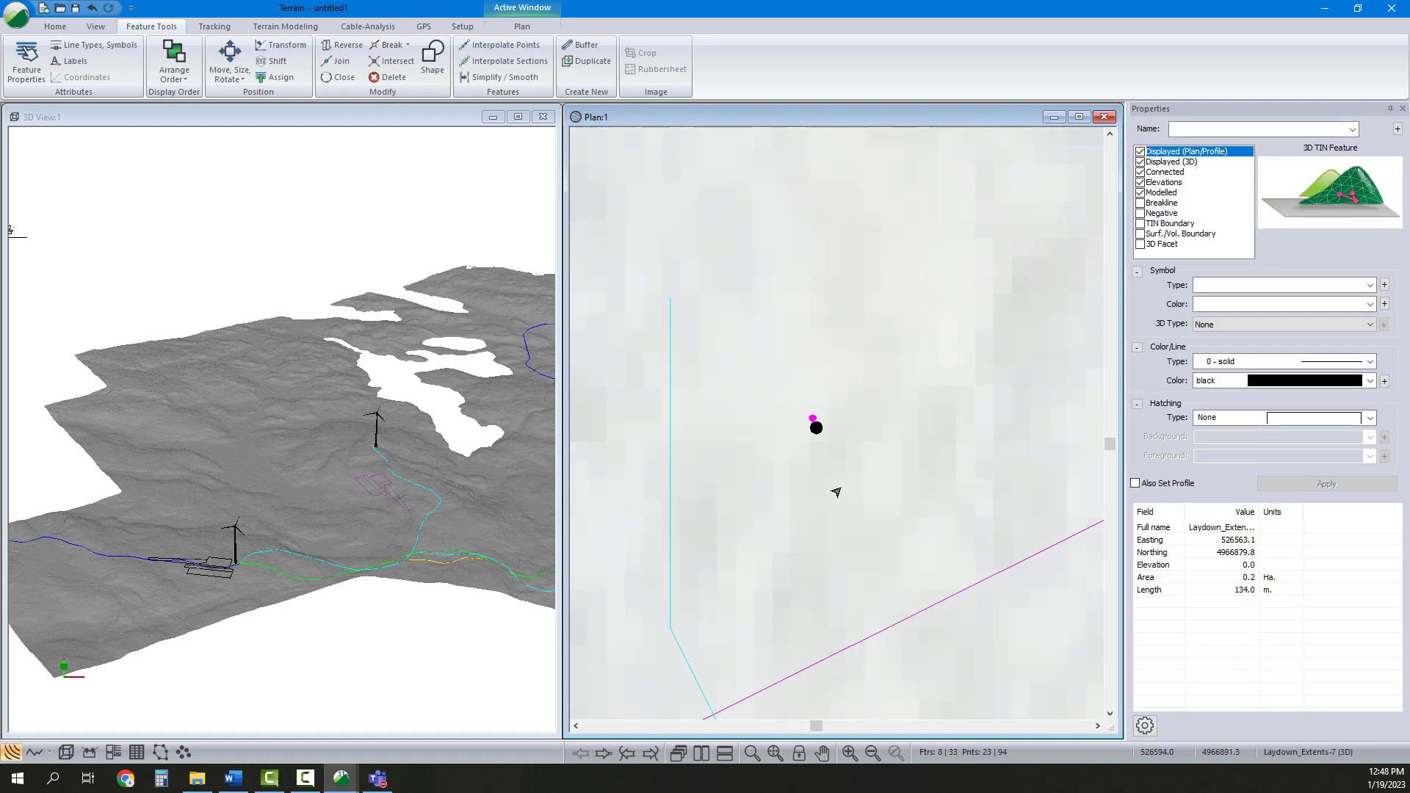
left_click(240, 79)
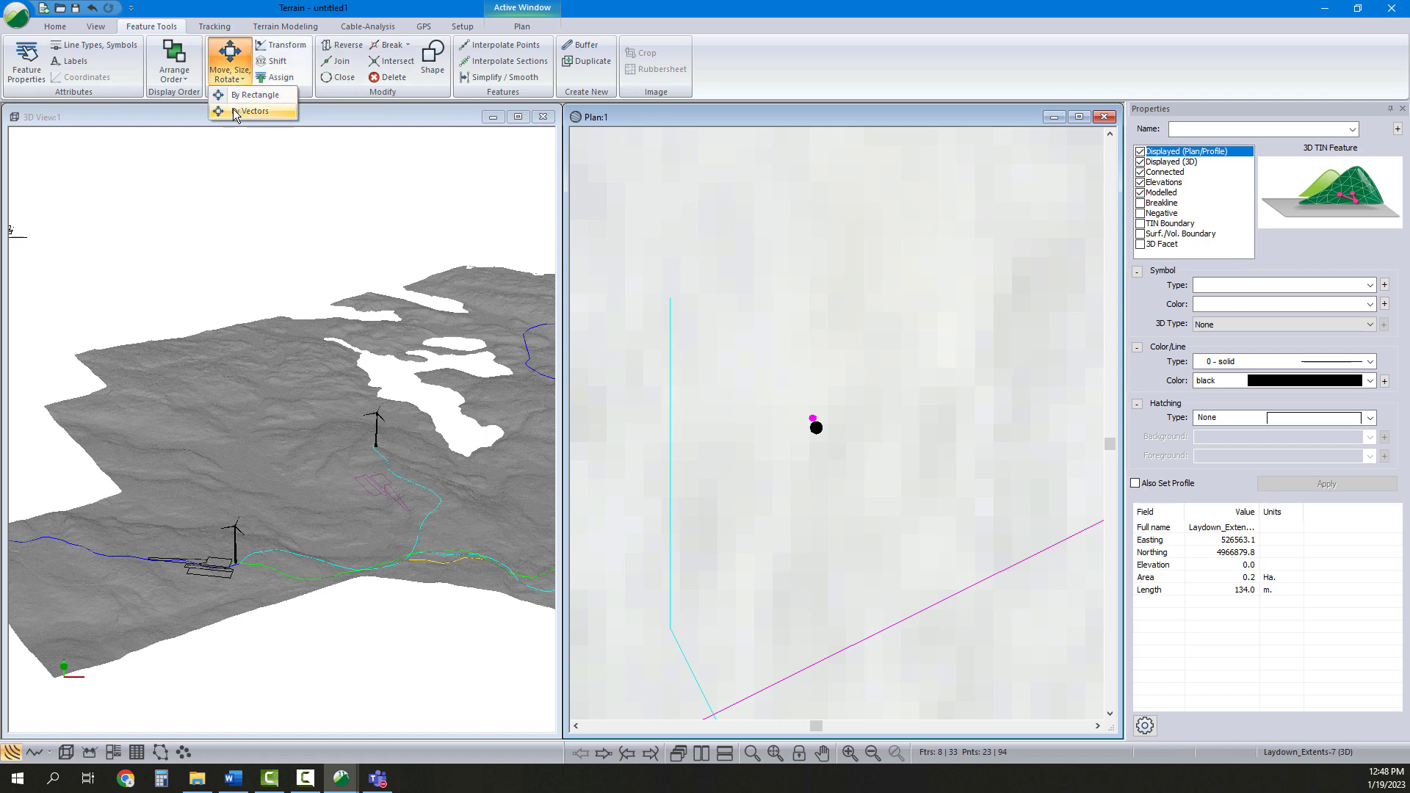
left_click(250, 111)
scroll(793, 417, "down", 3)
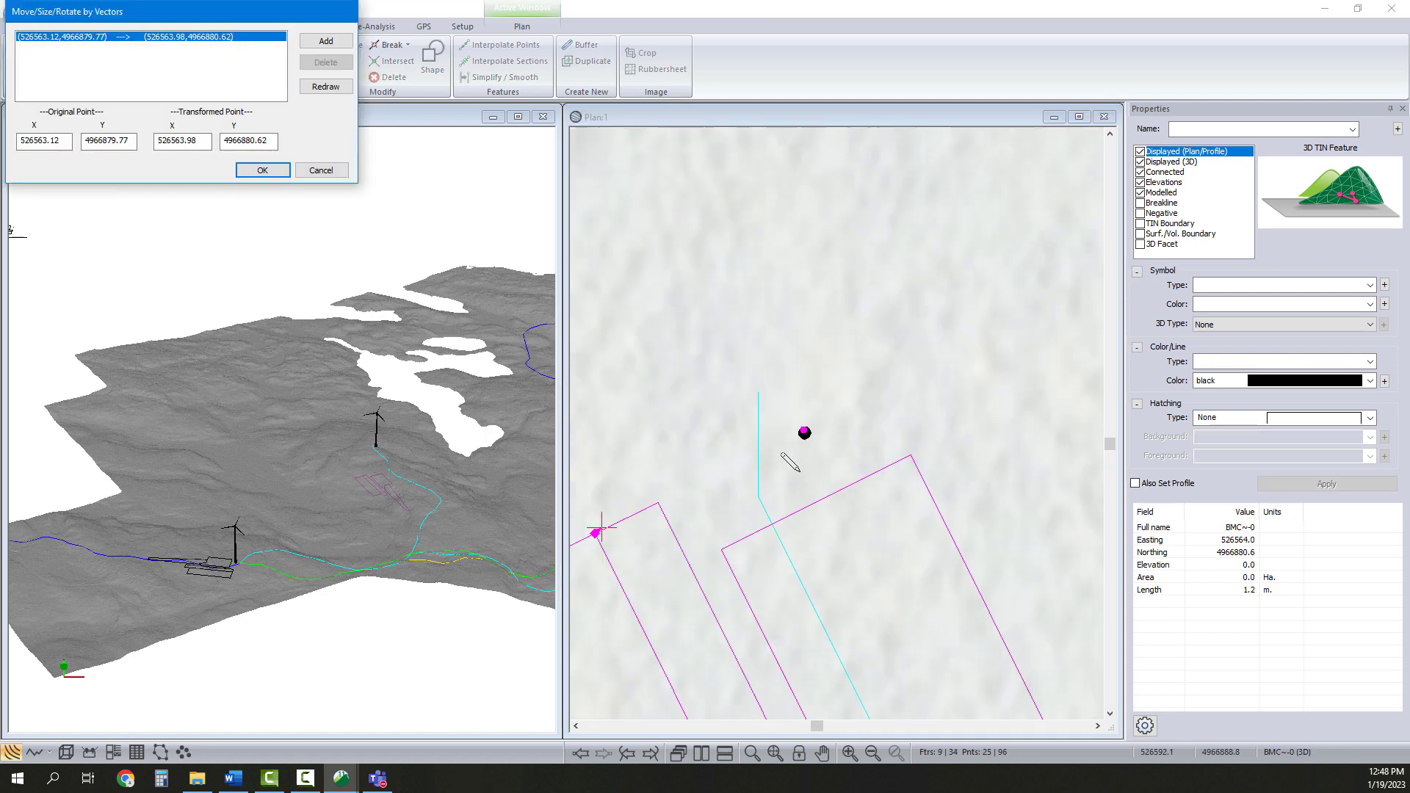
scroll(680, 531, "down", 2)
mouse_move(629, 531)
left_mouse_down()
mouse_move(763, 480)
mouse_move(759, 470)
left_mouse_up()
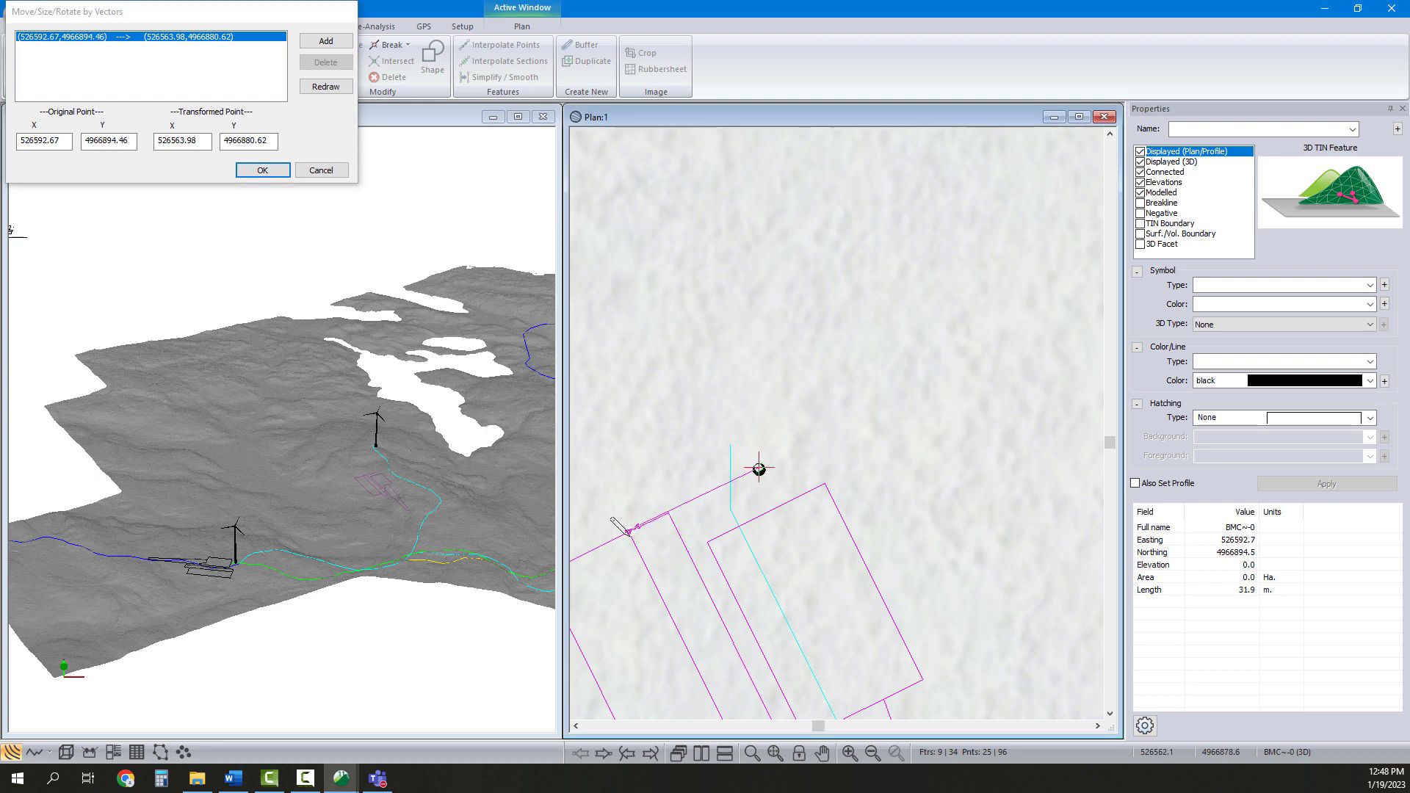
left_click_drag(631, 531, 669, 523)
scroll(770, 465, "up", 5)
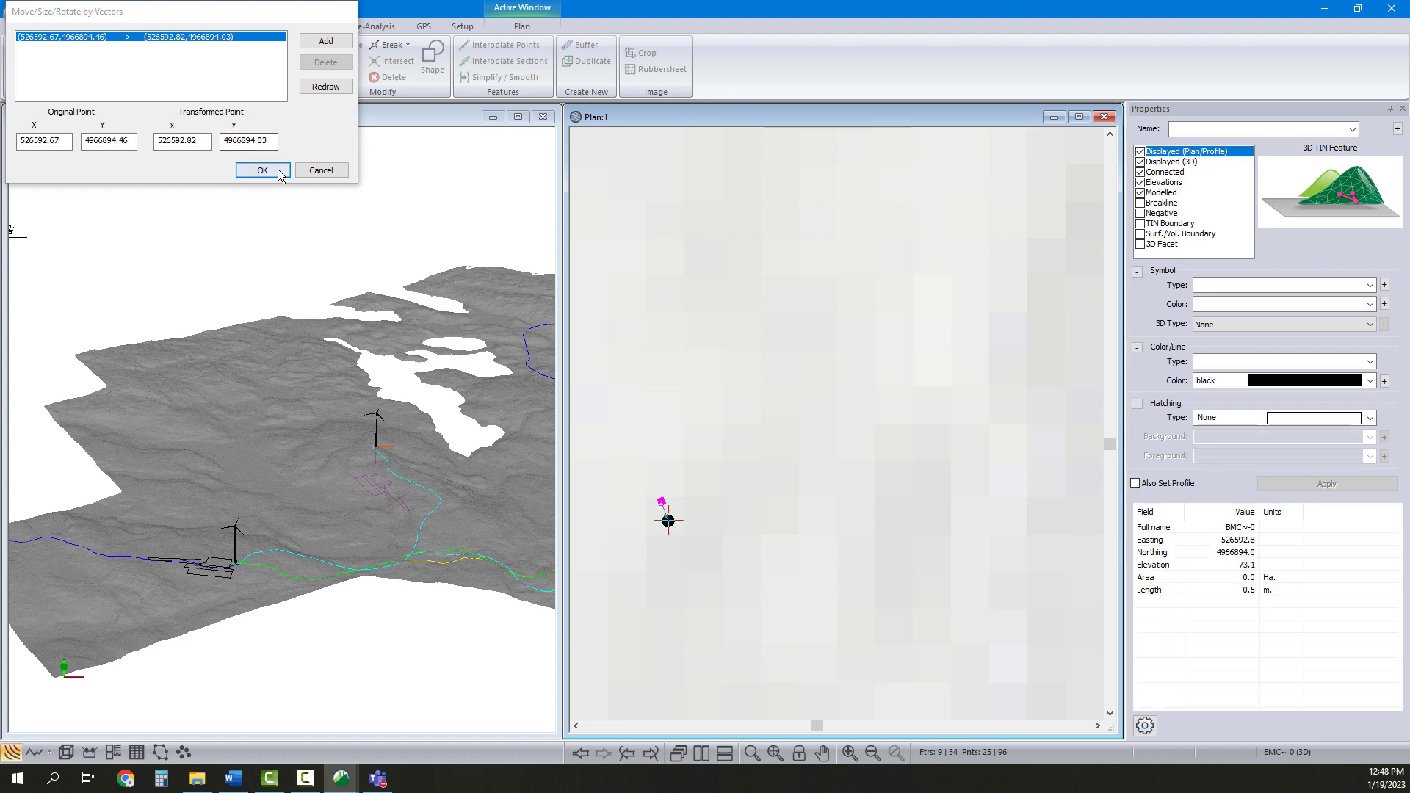
left_click(275, 170)
Shift the selected pad features to an elevation of 75
scroll(825, 390, "down", 5)
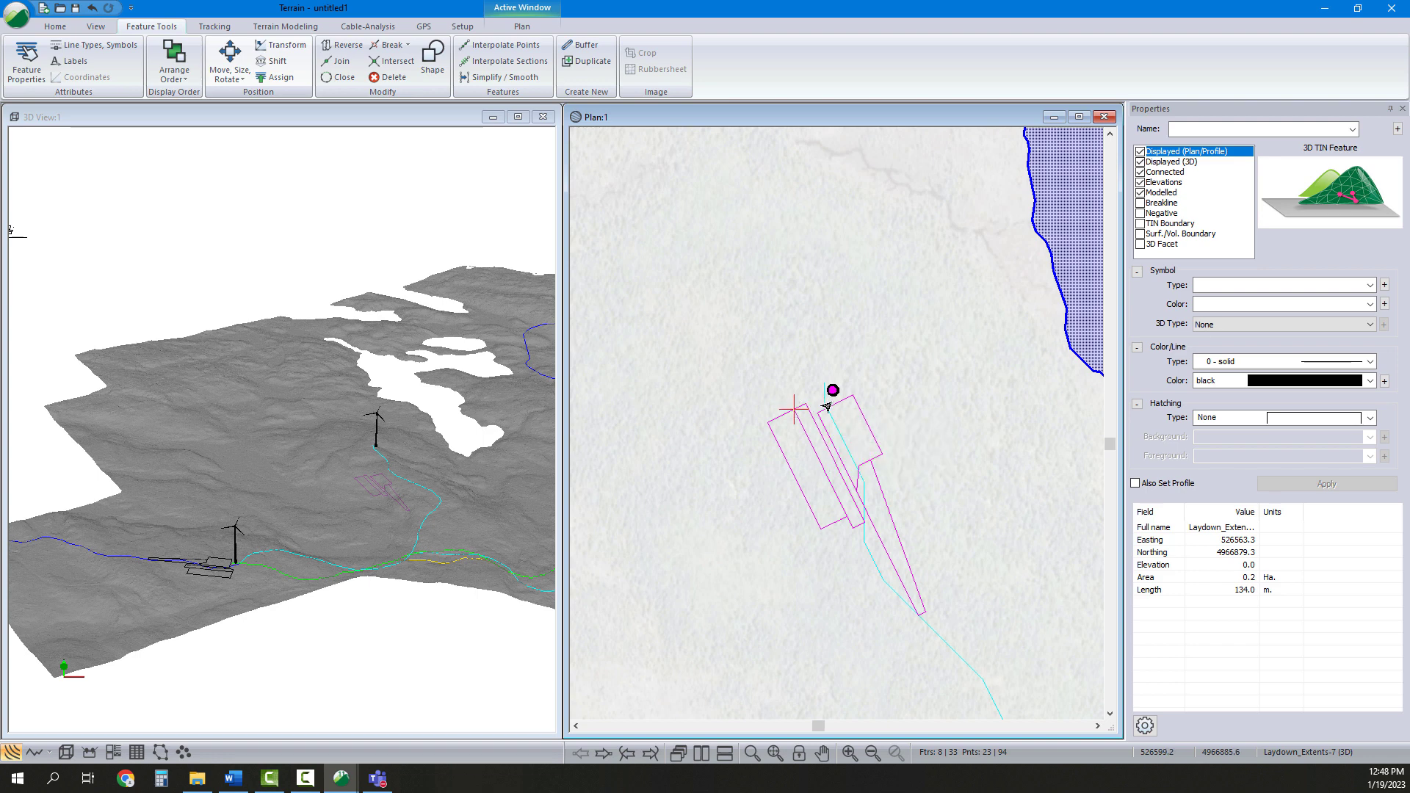
mouse_move(823, 406)
left_click(276, 61)
key("Tab")
key("Tab")
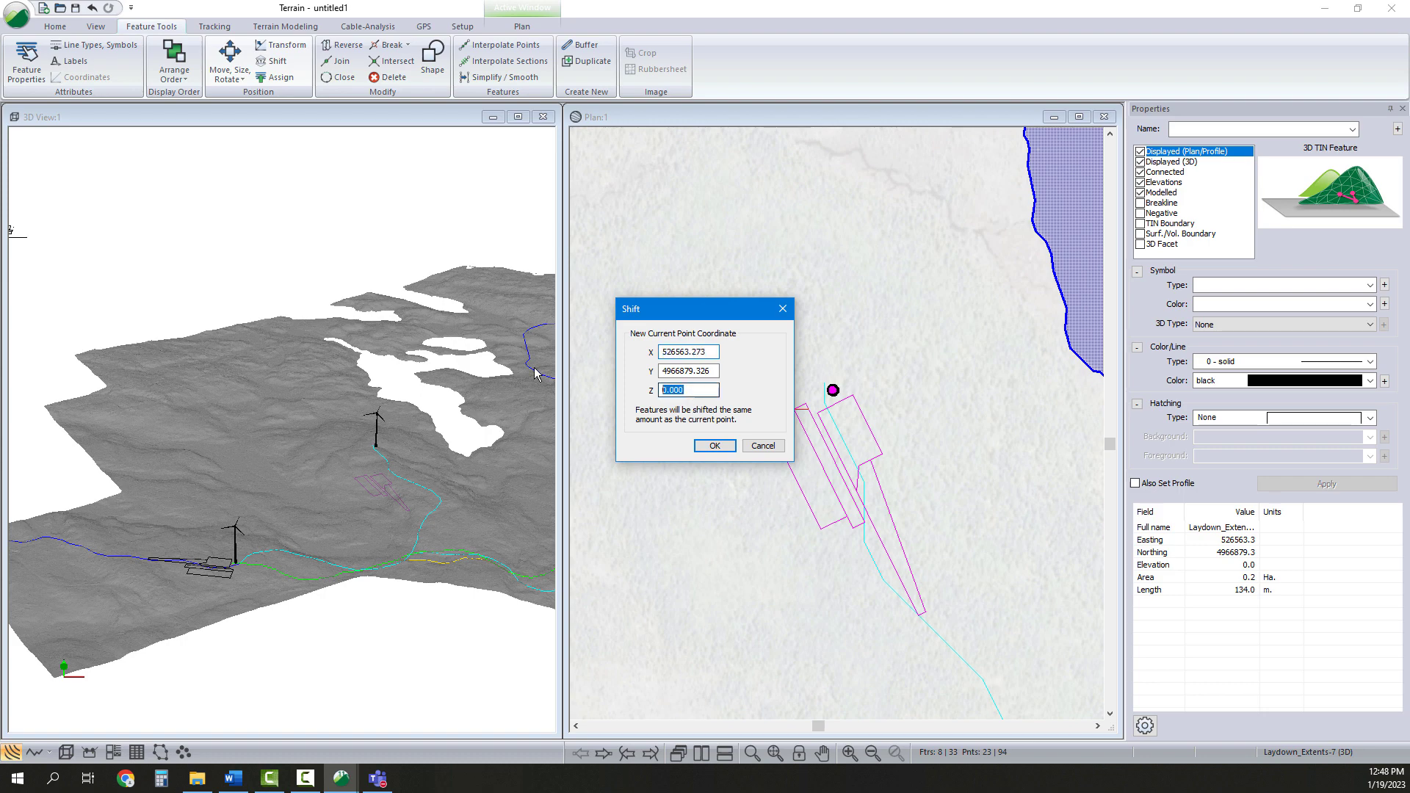
left_click(715, 446)
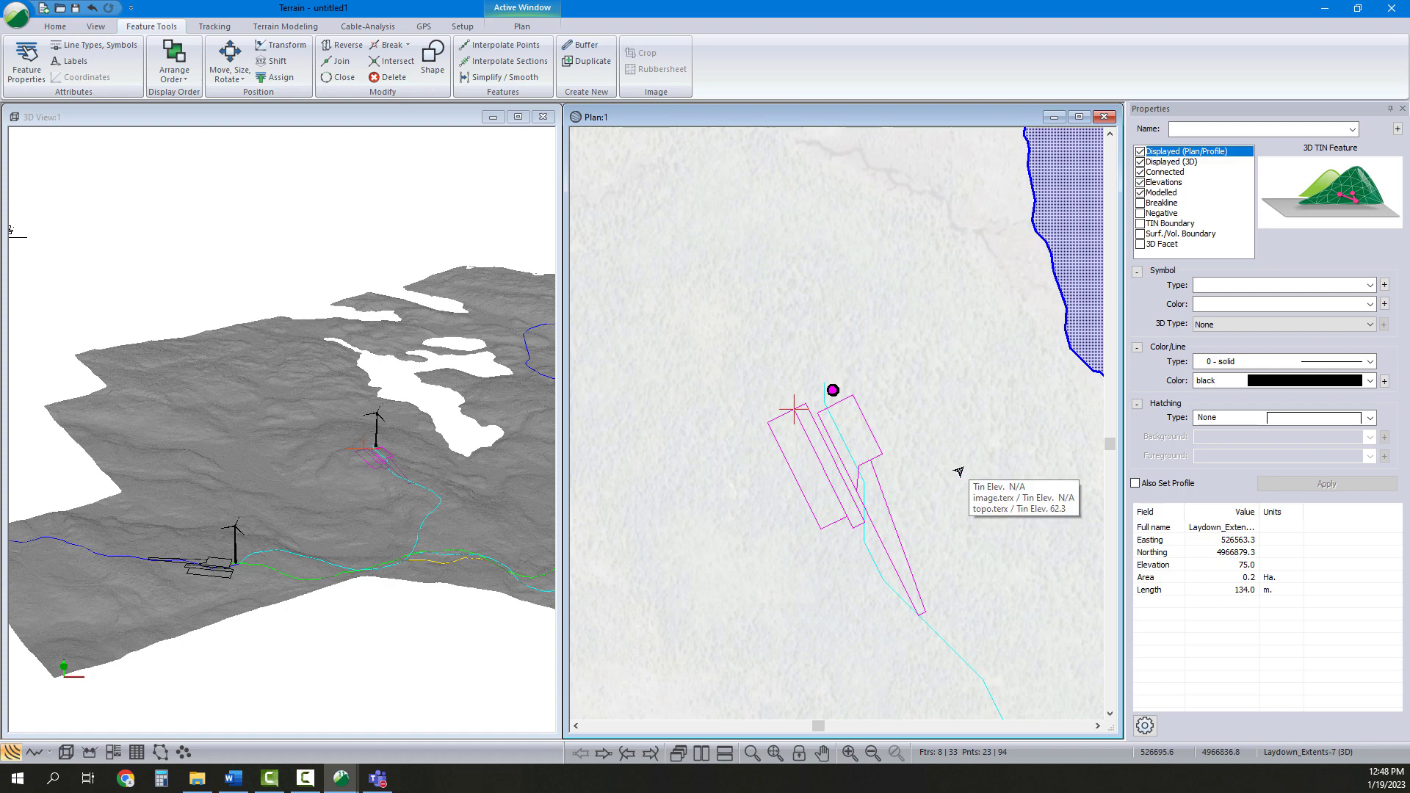
Orbit the 3D view to check the raised pad against the terrain
scroll(944, 476, "down", 2)
scroll(823, 456, "down", 1)
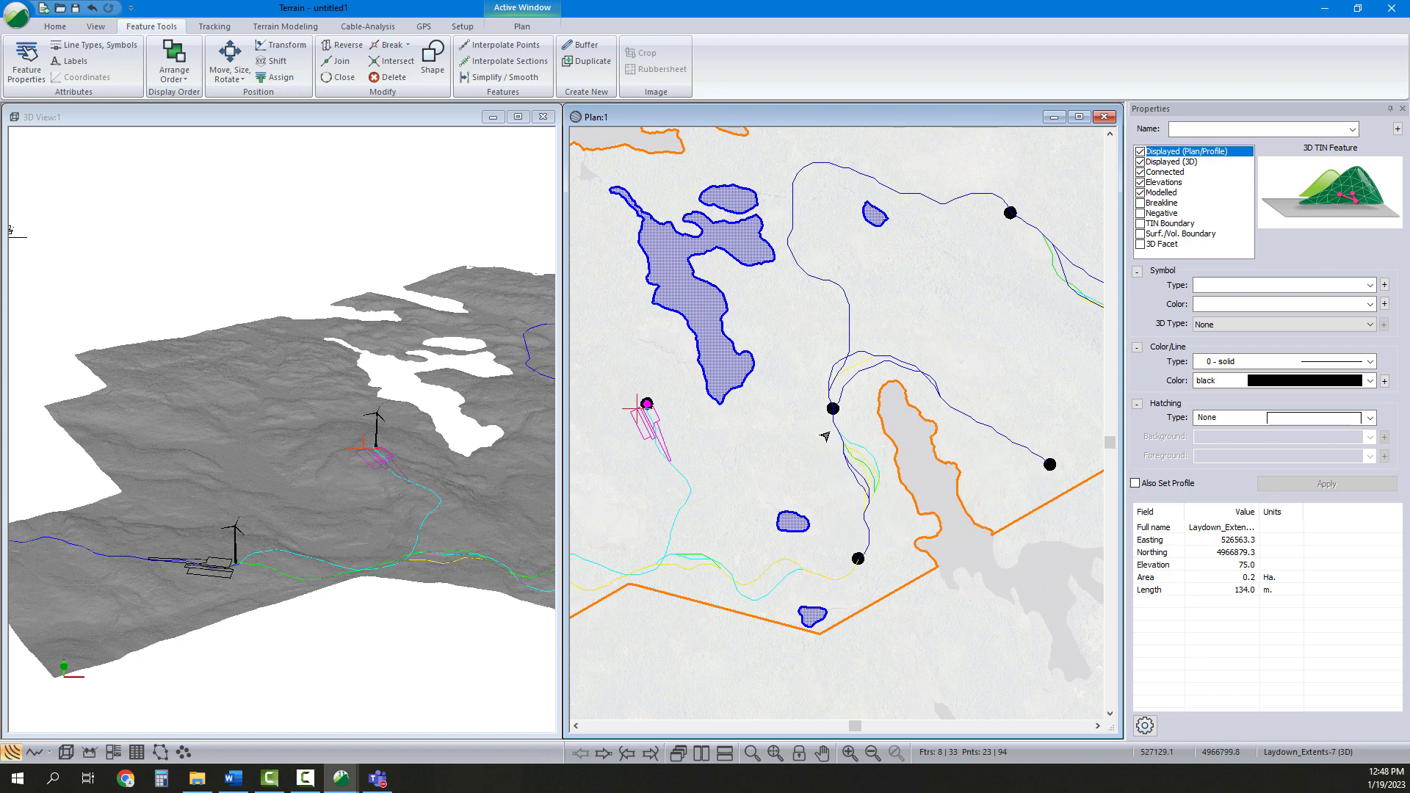
left_click(313, 479)
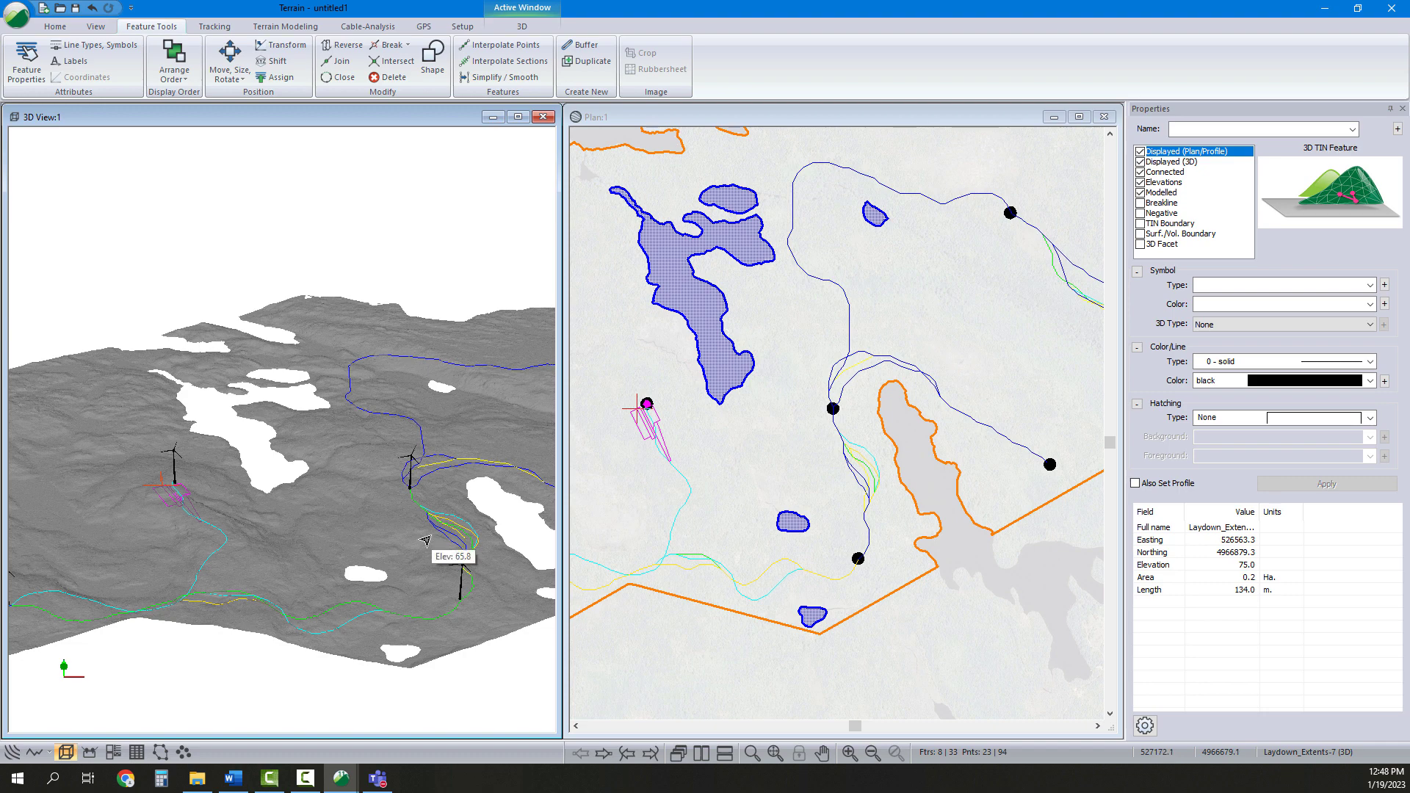
middle_click_drag(309, 386, 390, 467)
scroll(380, 474, "down", 5)
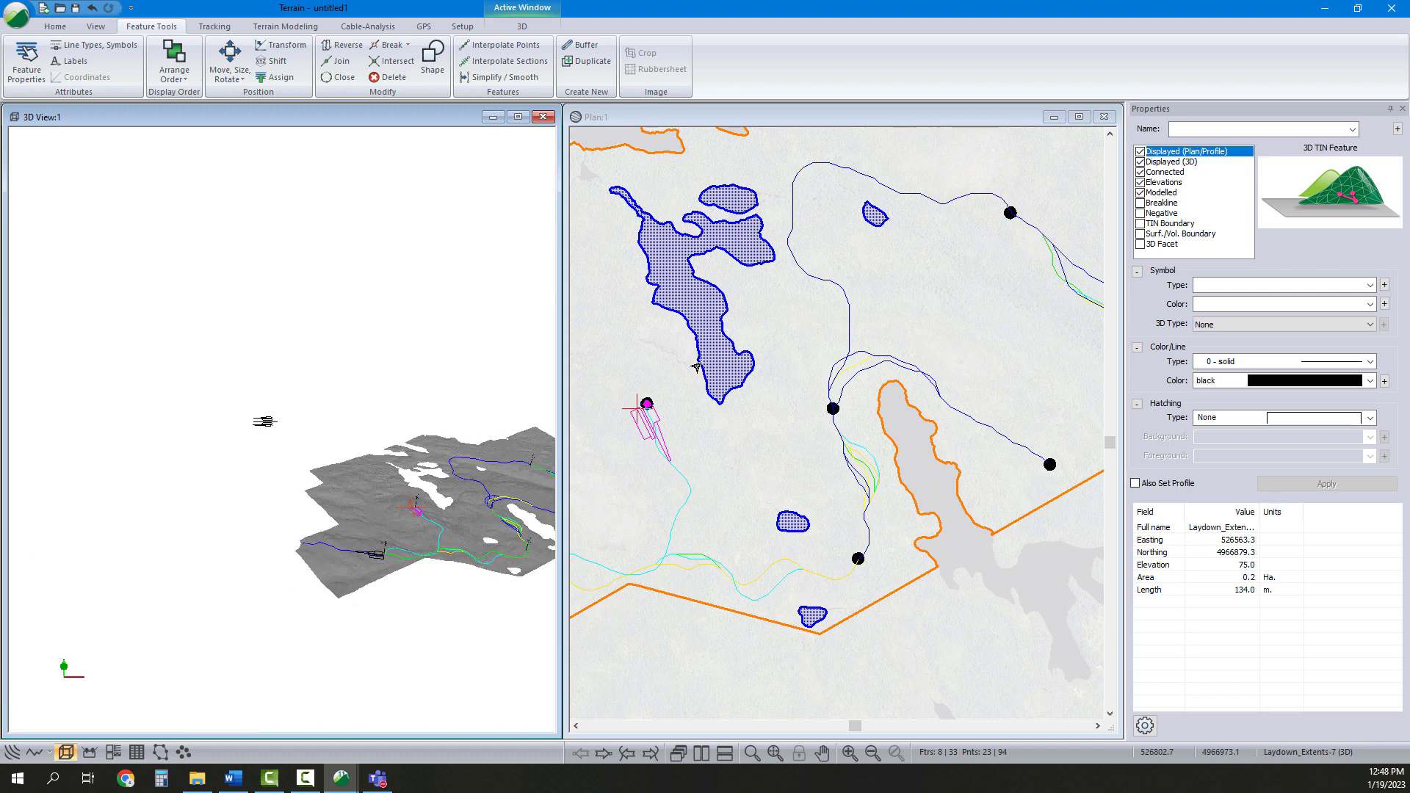
Copy the template pad features from the top-left corner again and paste a third duplicate set
middle_click_drag(750, 412, 869, 487)
scroll(865, 481, "down", 5)
left_click_drag(711, 331, 743, 359)
scroll(749, 358, "up", 3)
right_click(707, 336)
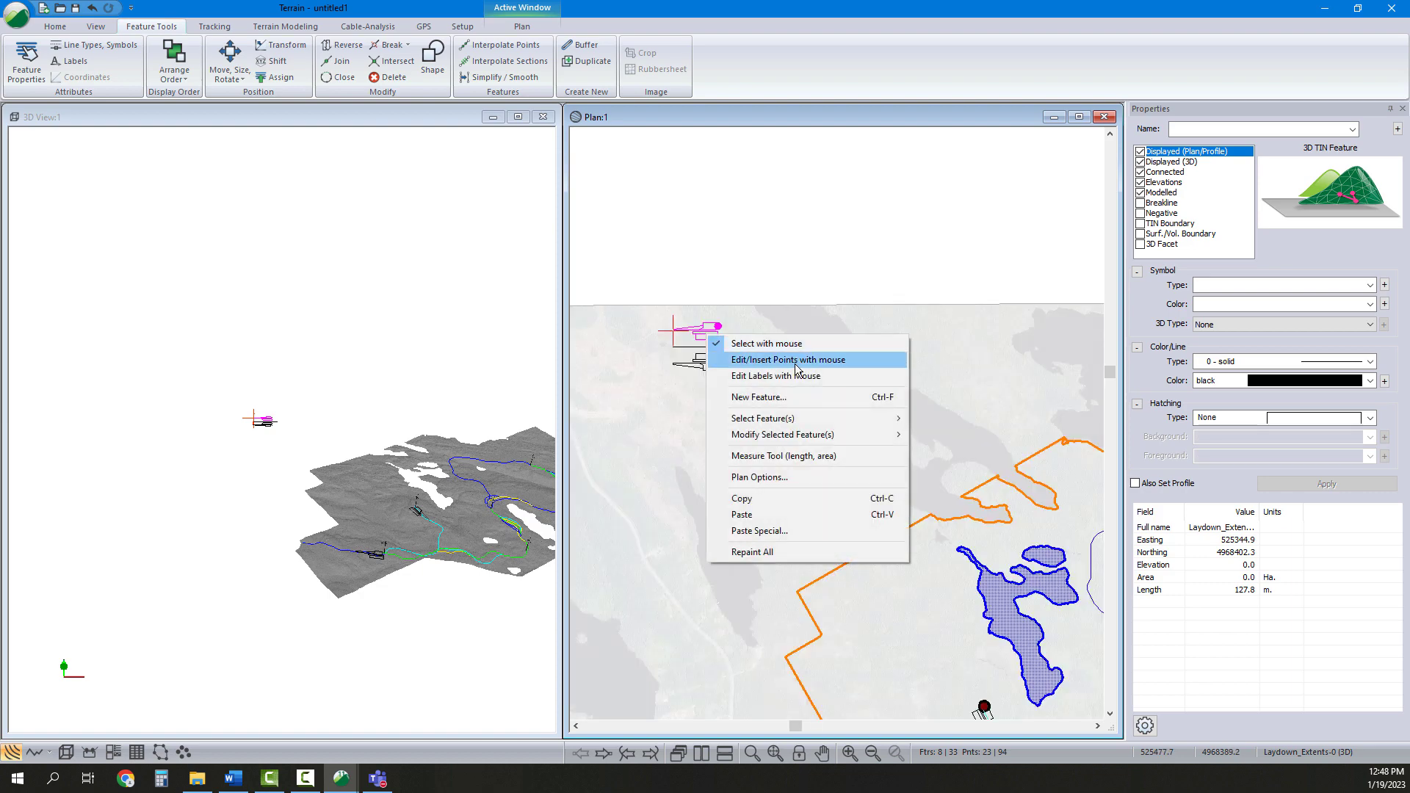
left_click(793, 503)
middle_click_drag(982, 536, 800, 438)
middle_click_drag(886, 532, 820, 470)
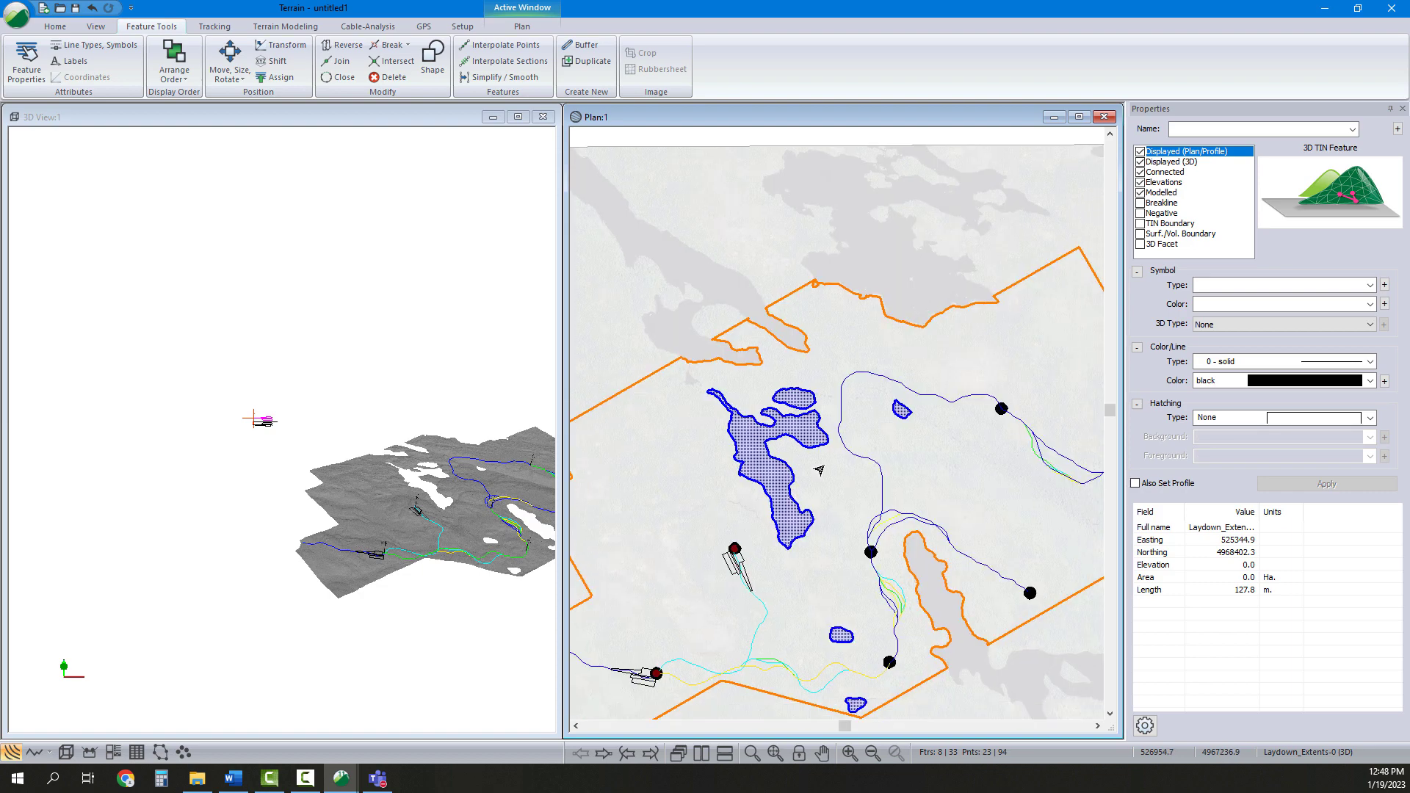
left_click(820, 470)
right_click(834, 470)
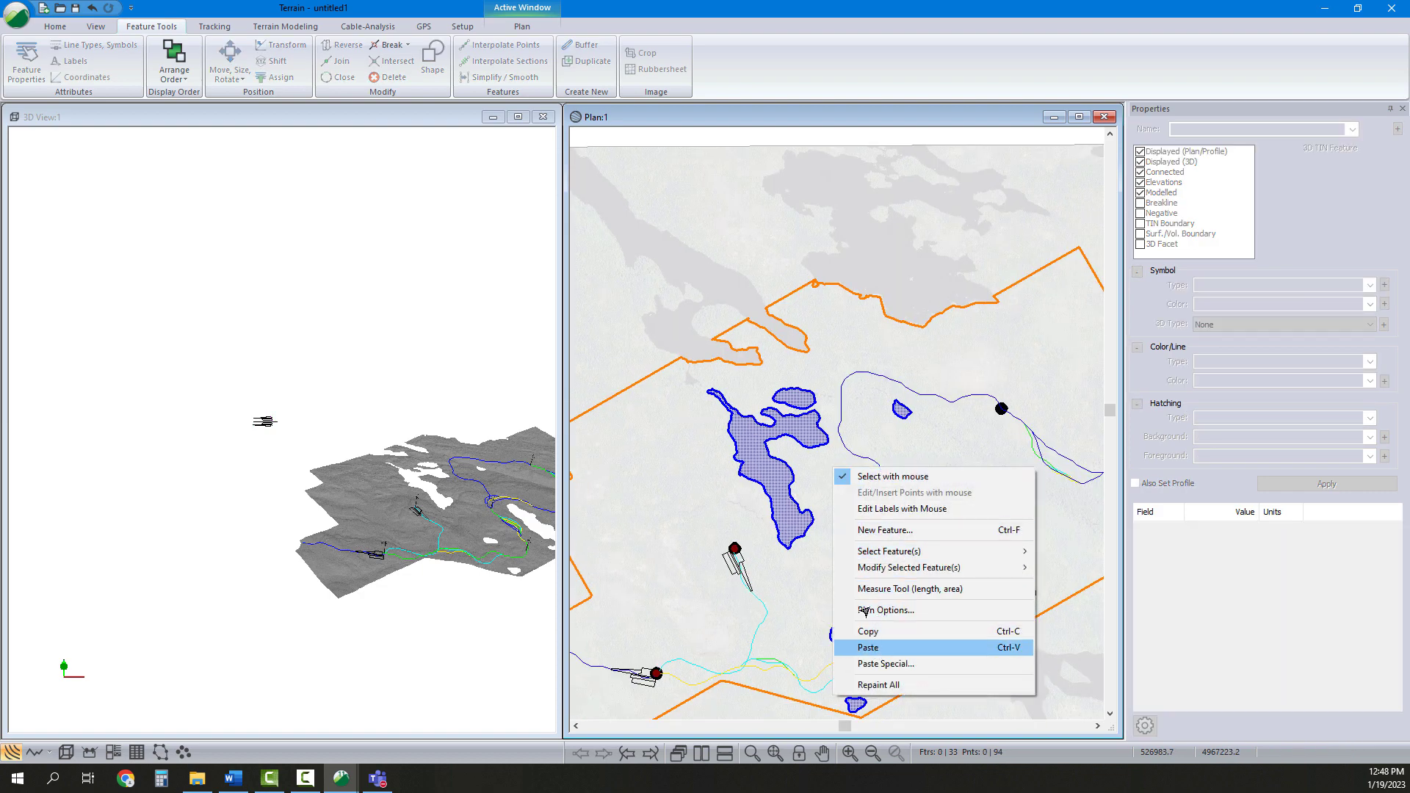
left_click(868, 647)
Rotate the pasted pad features by rectangle and move them alongside the road next to the turbine
left_click(237, 65)
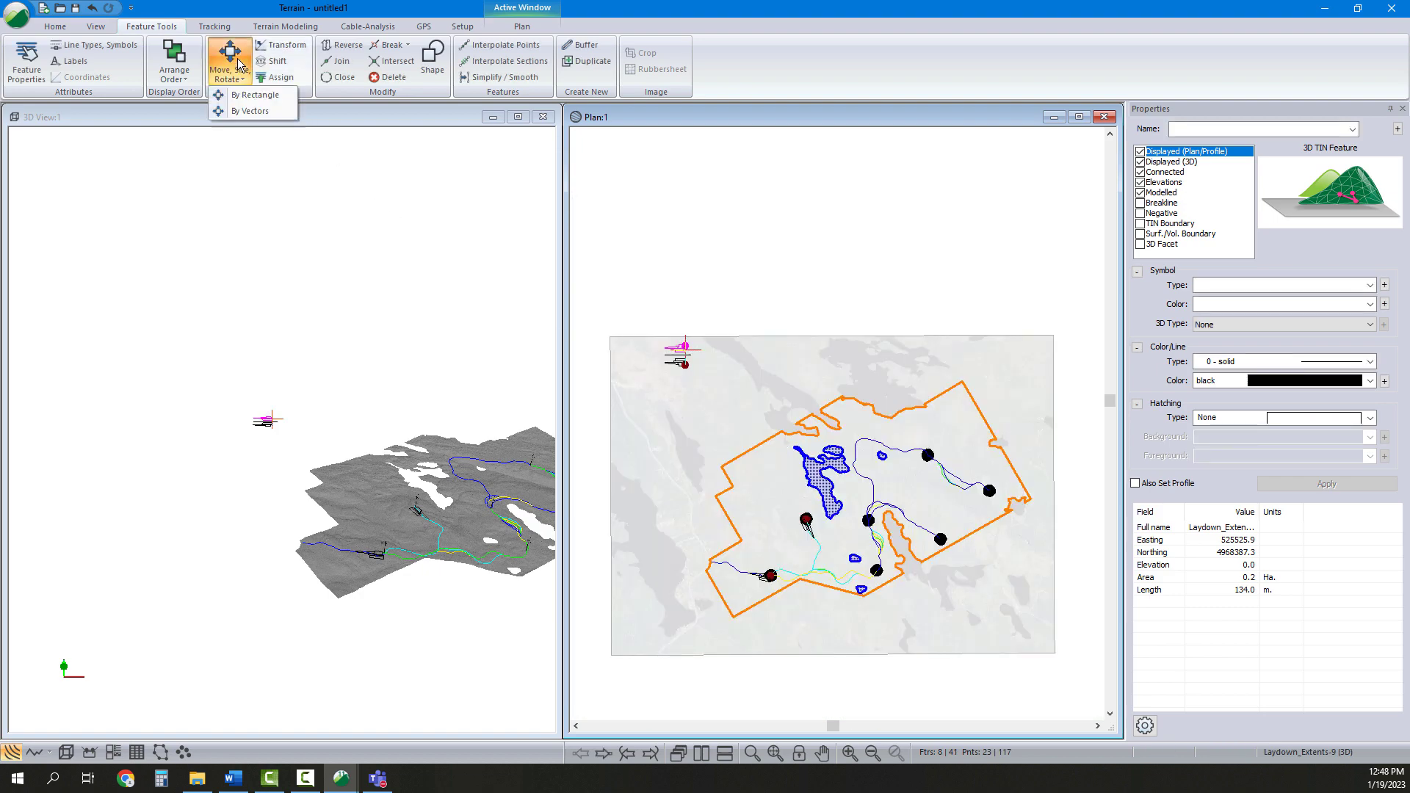
left_click(255, 95)
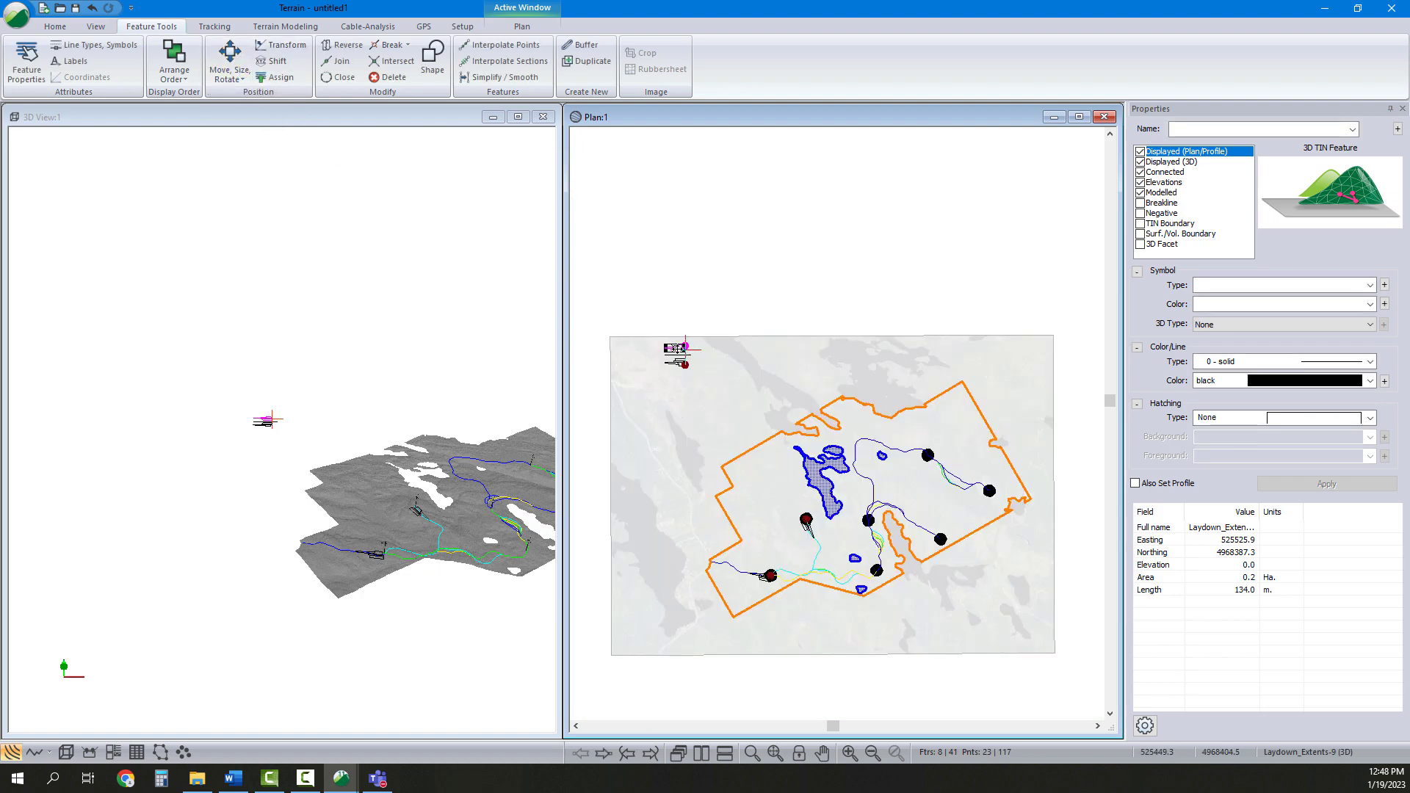
left_click(860, 520)
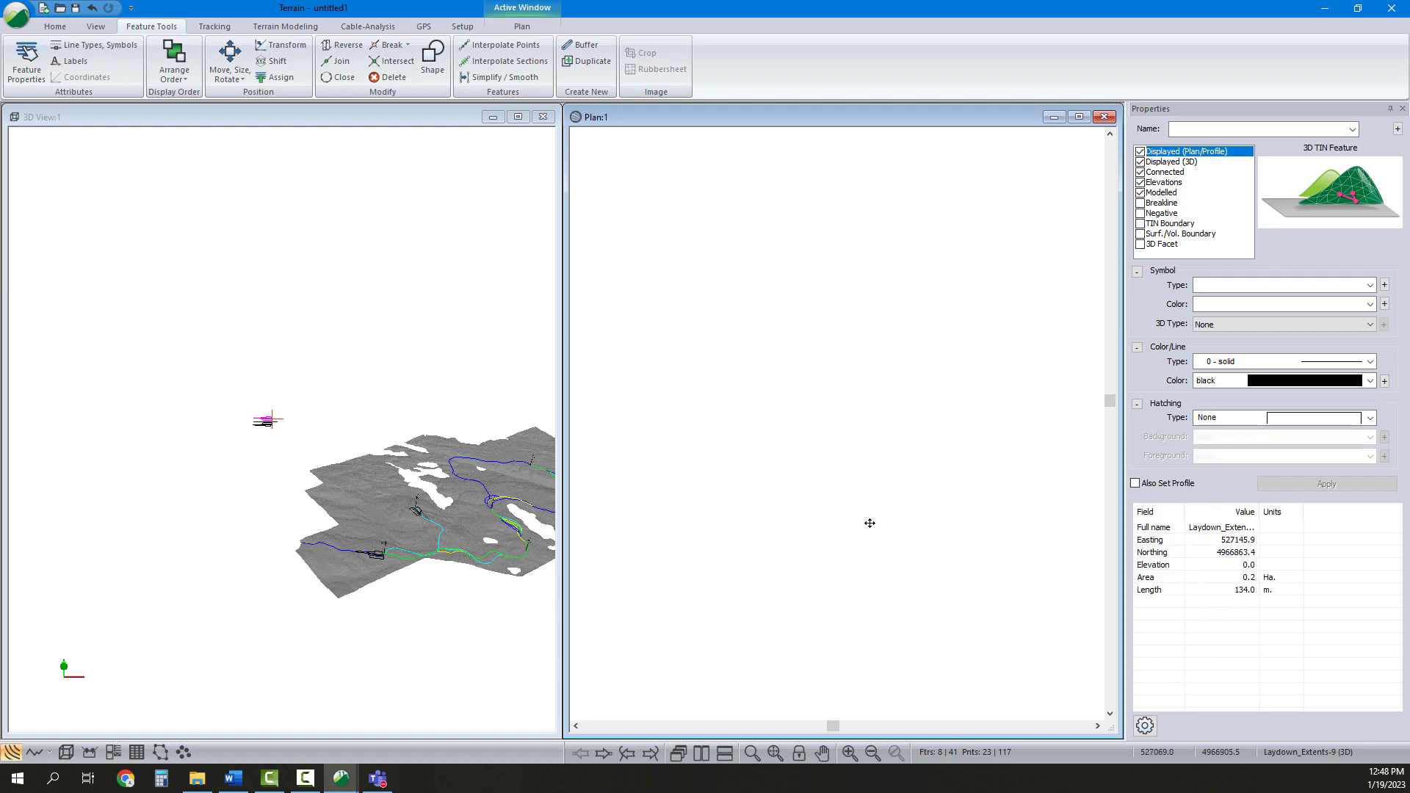
scroll(869, 523, "up", 5)
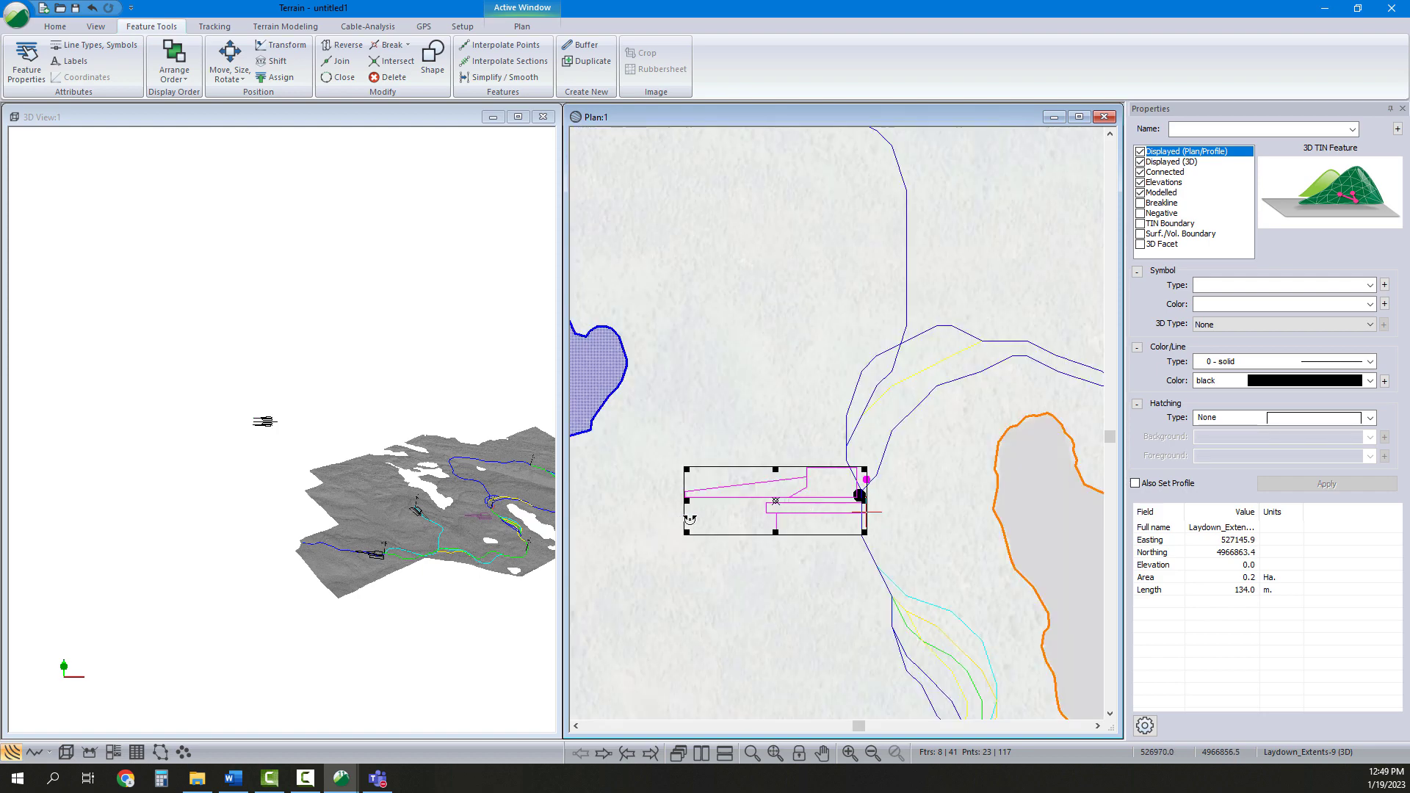
left_click_drag(691, 519, 791, 585)
left_click_drag(772, 472, 850, 545)
middle_click_drag(936, 525, 899, 389)
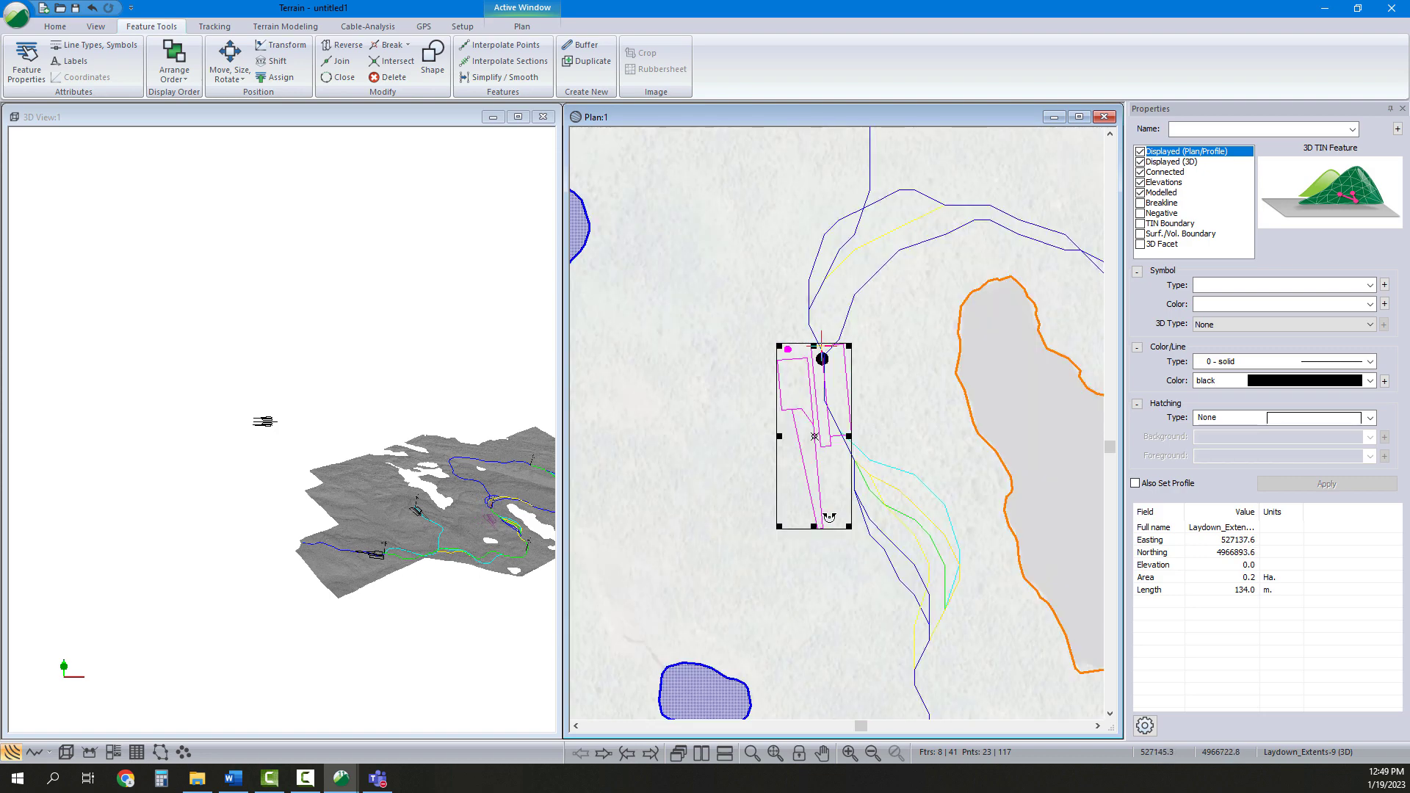
Nudge the pad features by rectangle so they sit beside the turbine
left_click_drag(842, 515, 837, 482)
left_click_drag(808, 414, 864, 467)
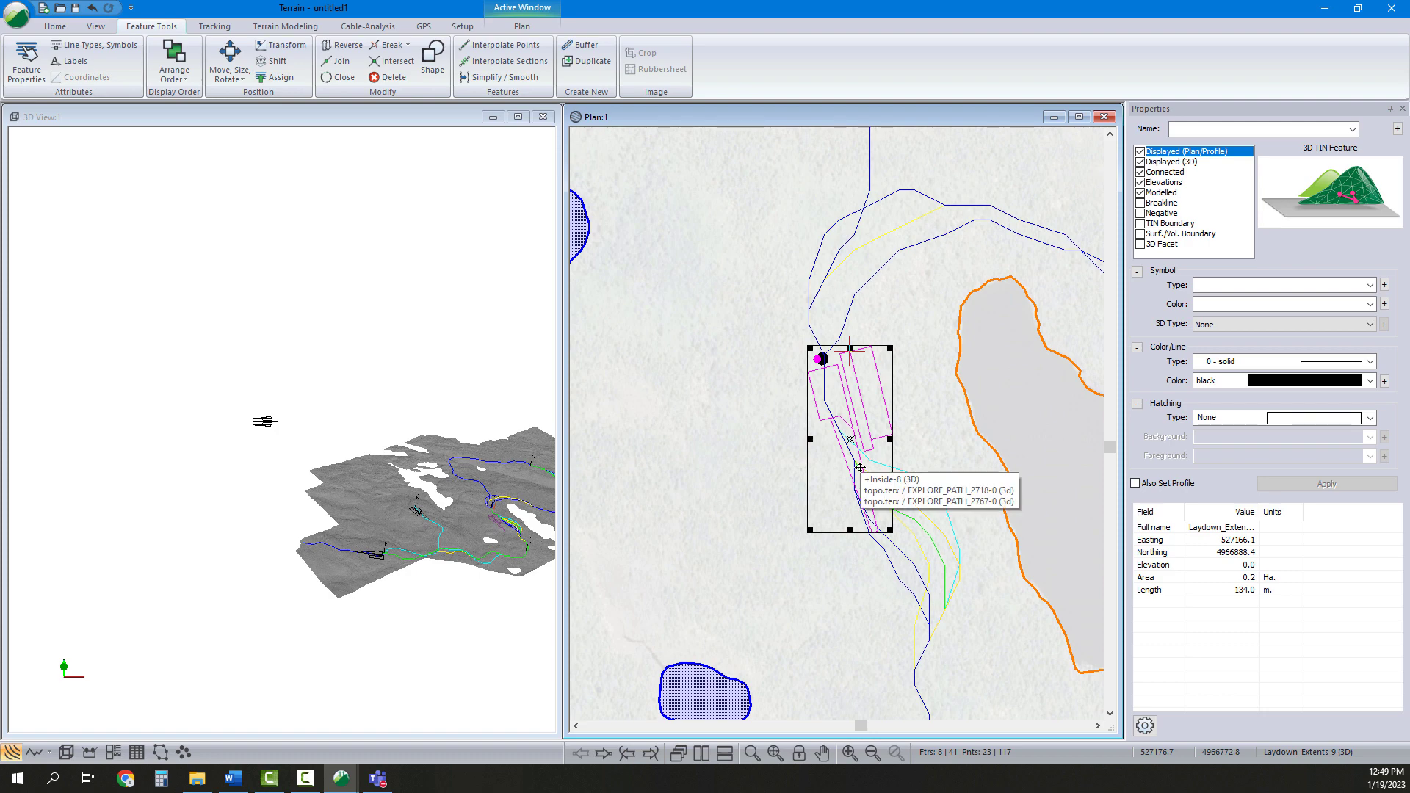
scroll(457, 558, "up", 6)
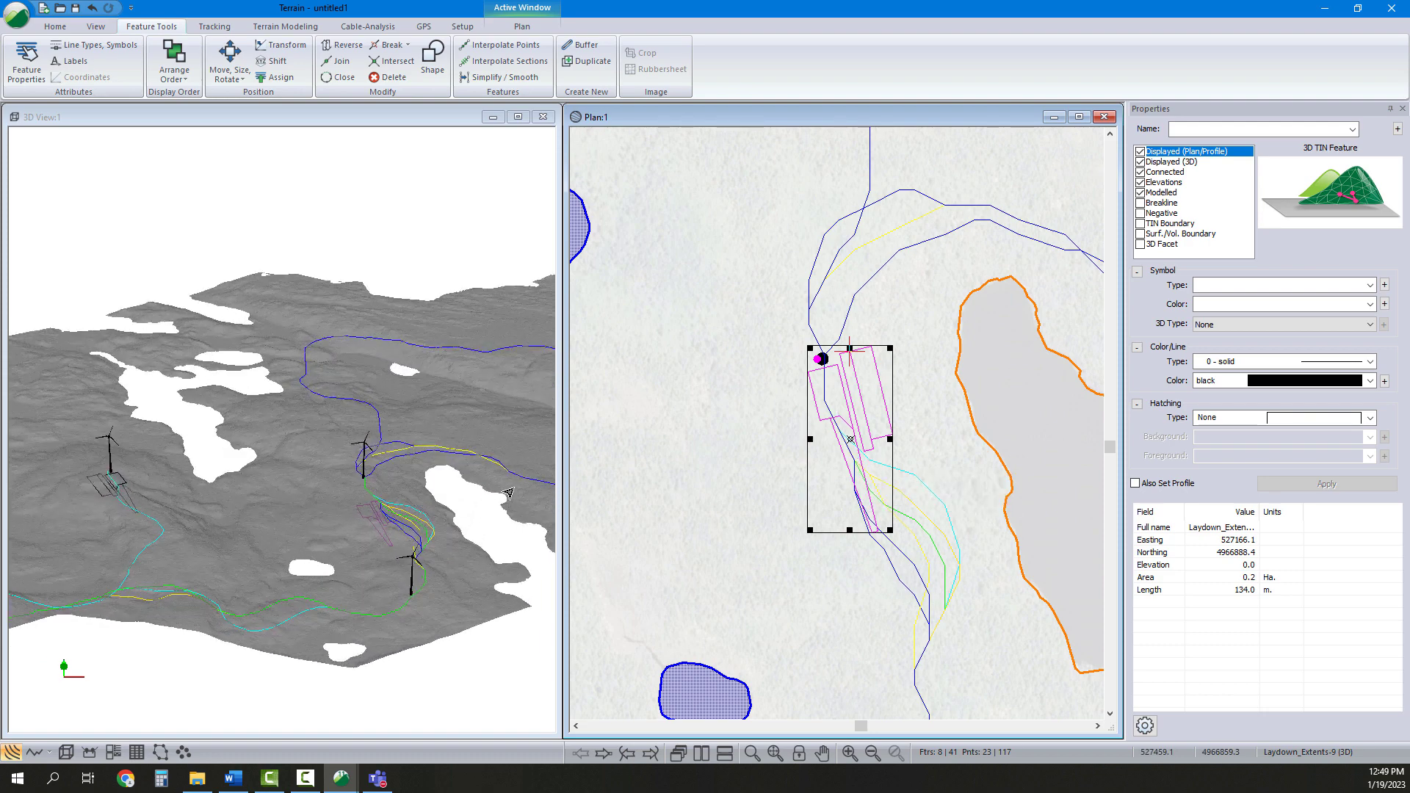
left_click_drag(835, 421, 843, 412)
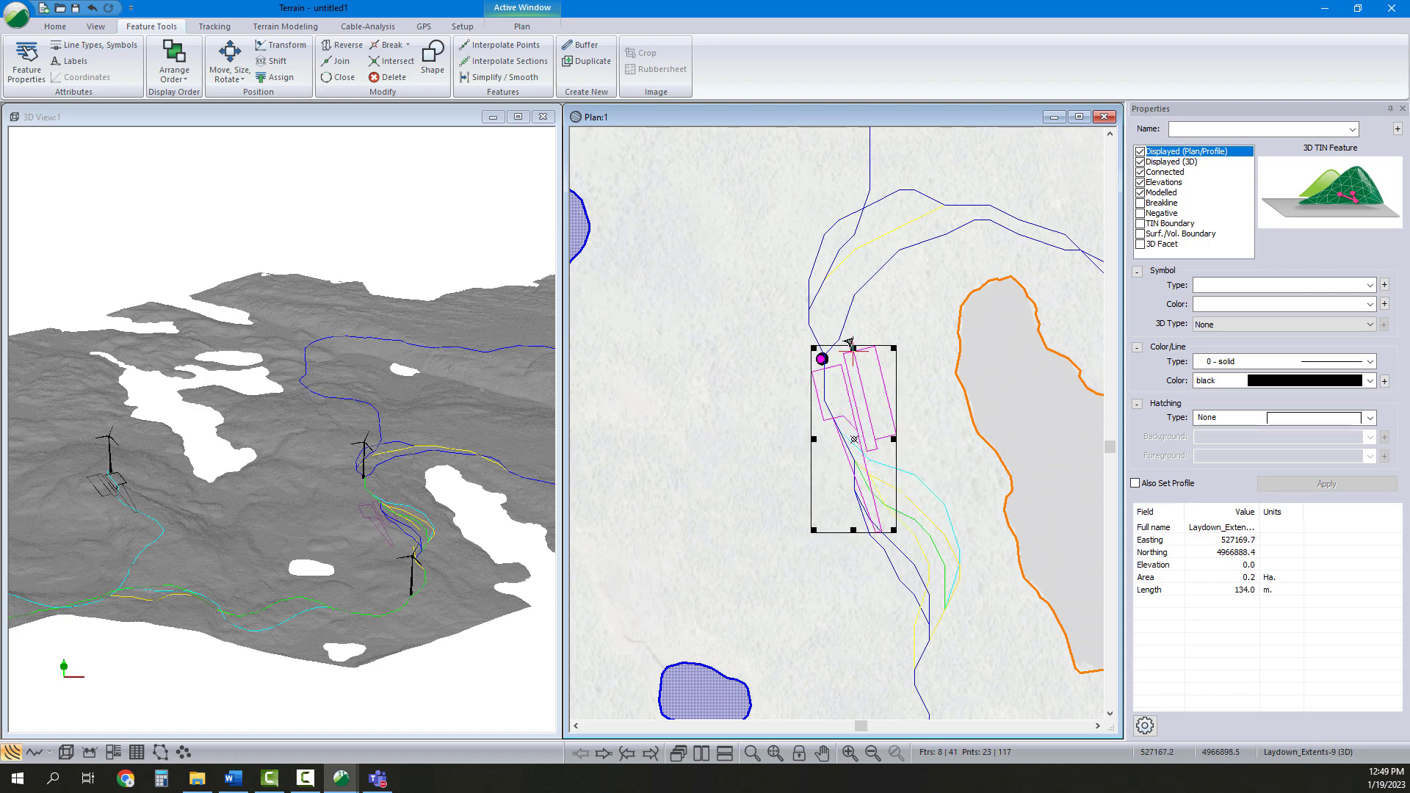
left_click_drag(762, 324, 958, 575)
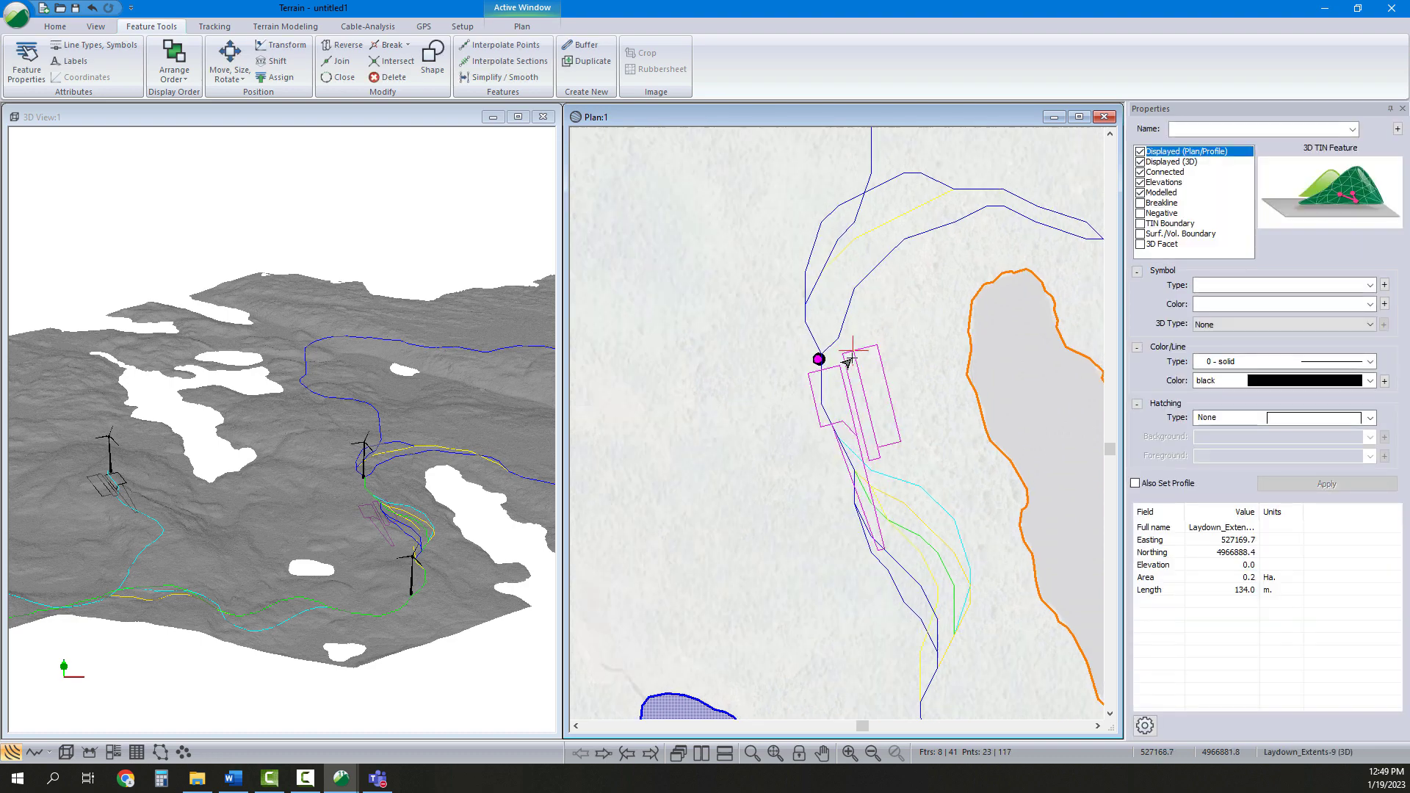
scroll(691, 377, "up", 1)
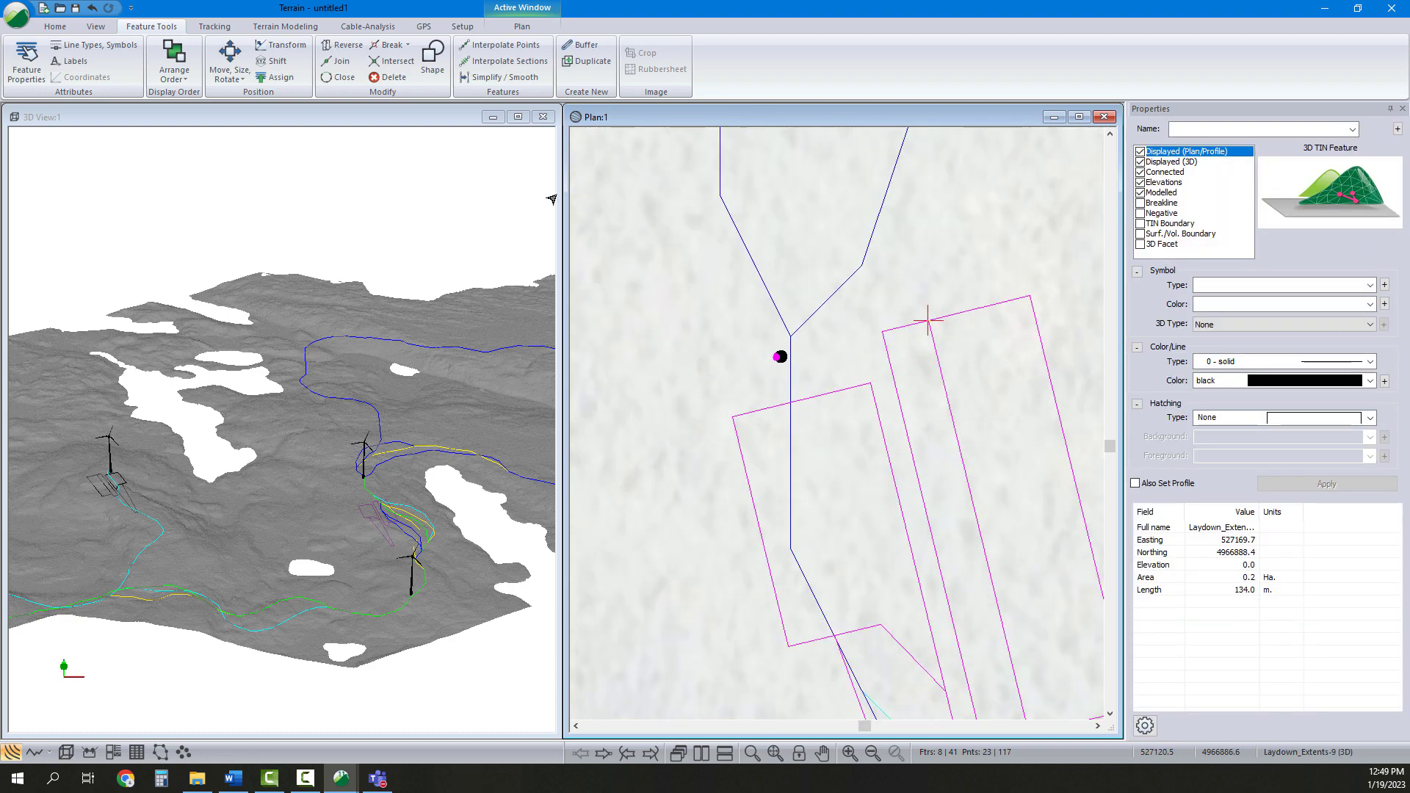
Move the pad features by vectors so the pad's reference point lands on the turbine
left_click(230, 78)
left_click(254, 104)
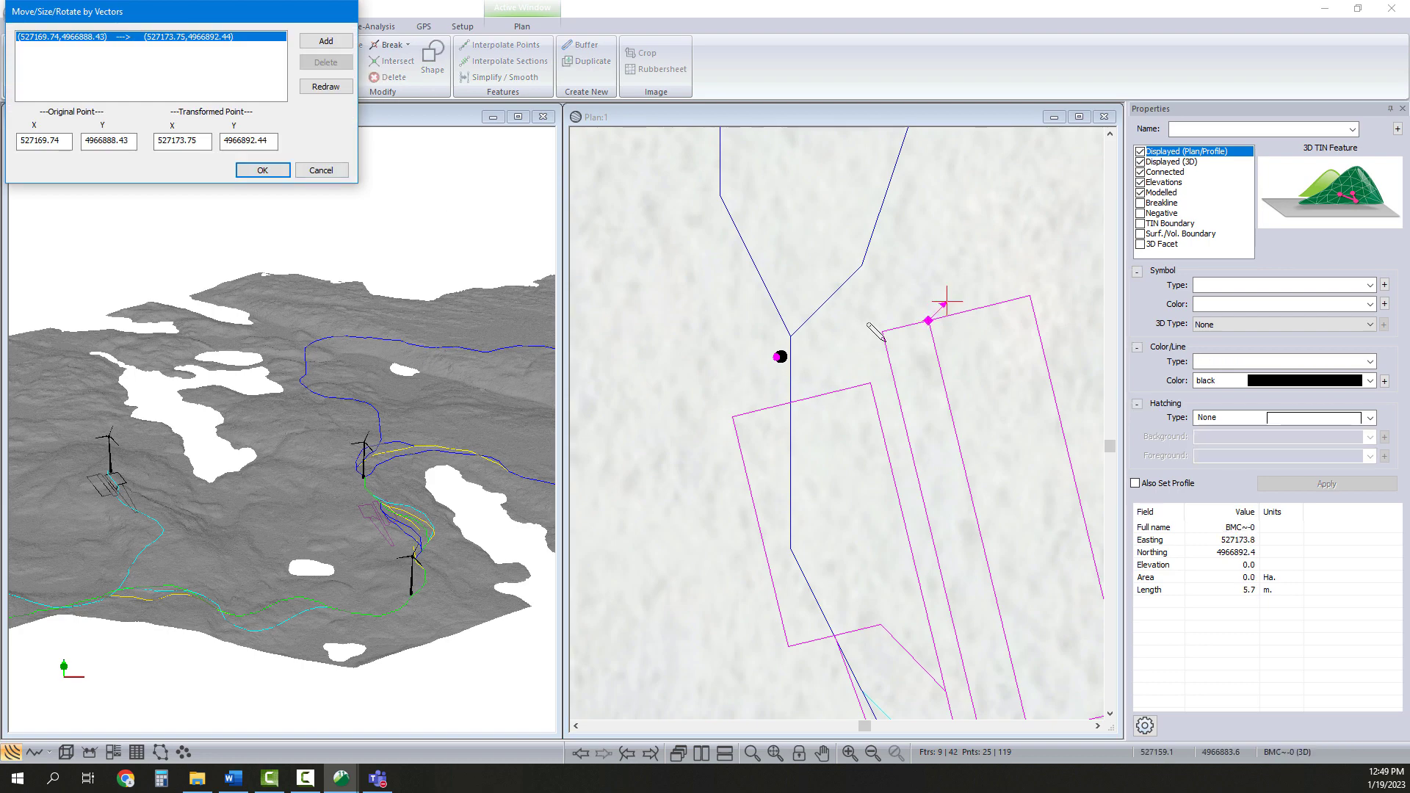
left_click_drag(928, 320, 742, 371)
scroll(806, 348, "up", 4)
scroll(742, 371, "up", 4)
left_click_drag(742, 371, 684, 381)
left_click(261, 169)
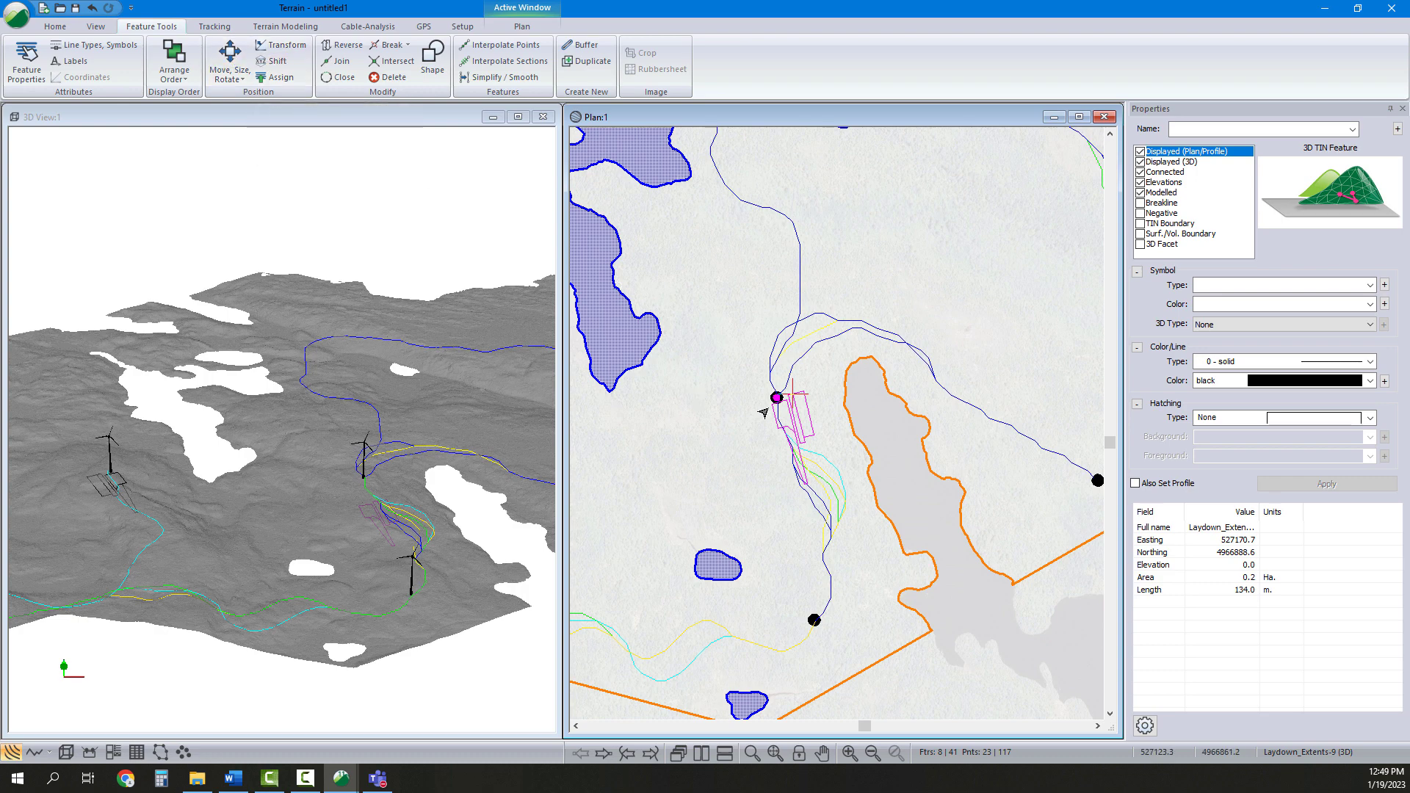
Shift the selected pad features to an elevation of 65
mouse_move(763, 412)
left_click(273, 61)
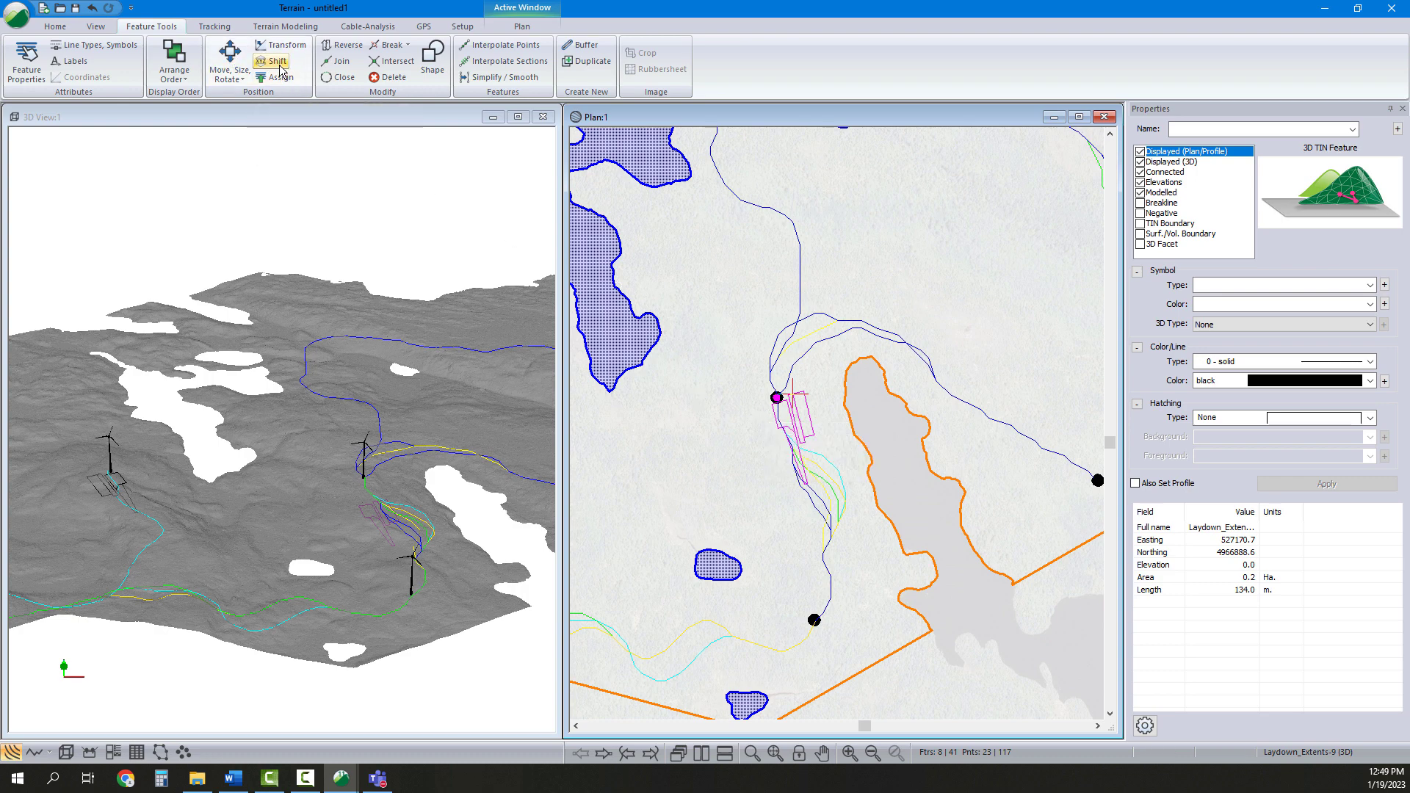
key("Tab")
key("Tab")
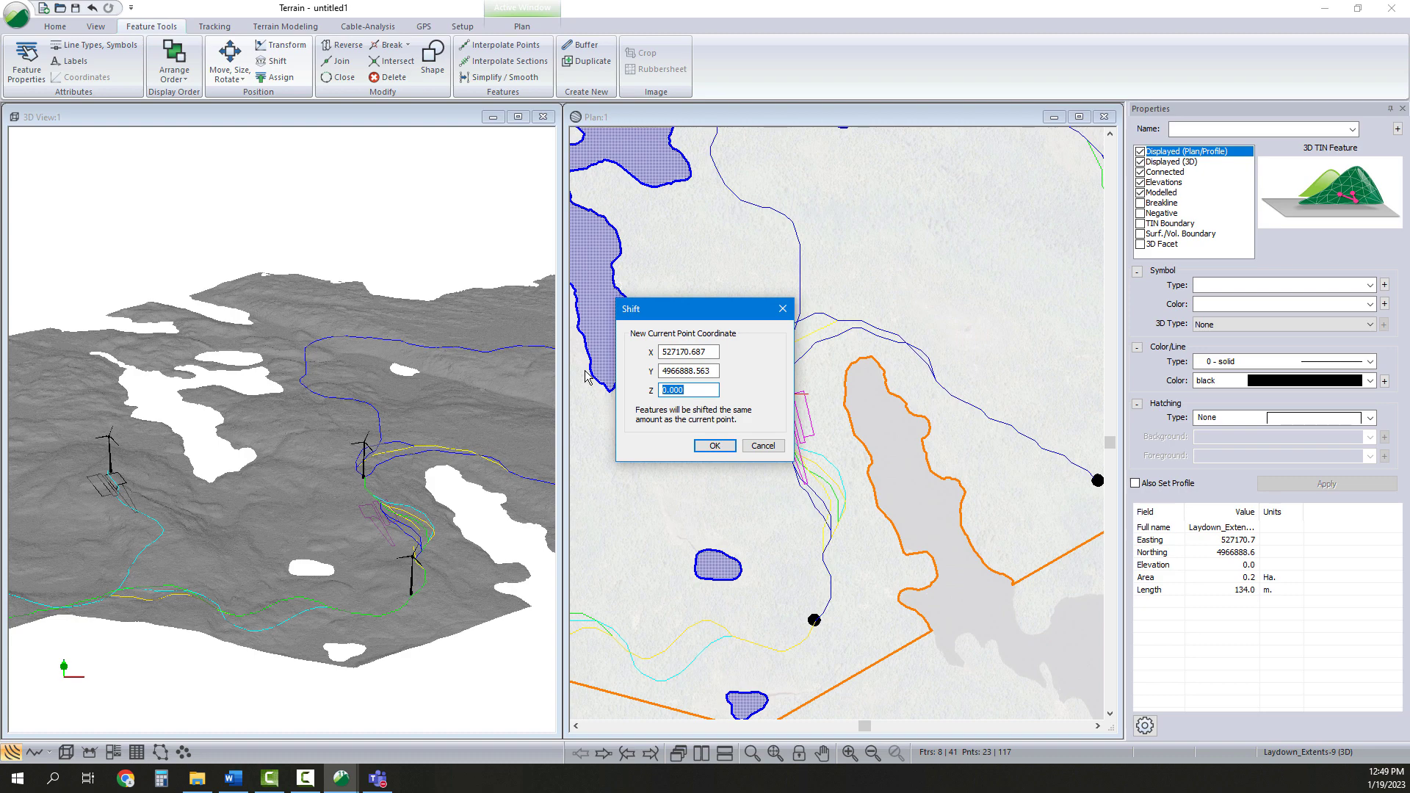
left_click(714, 445)
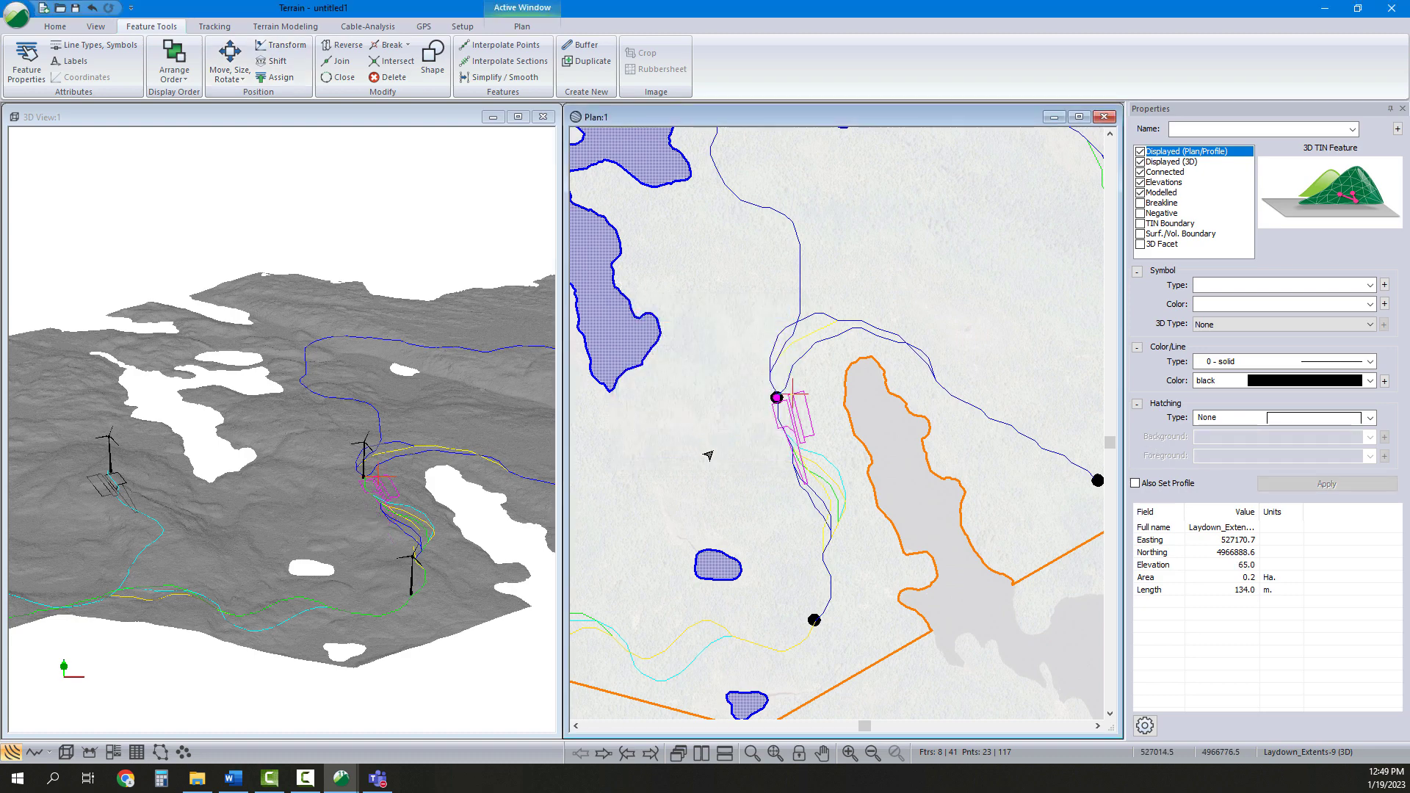
Inspect the raised pad in the 3D view, reviewing the vertical exaggeration in the 3D options
left_click_drag(501, 506, 459, 505)
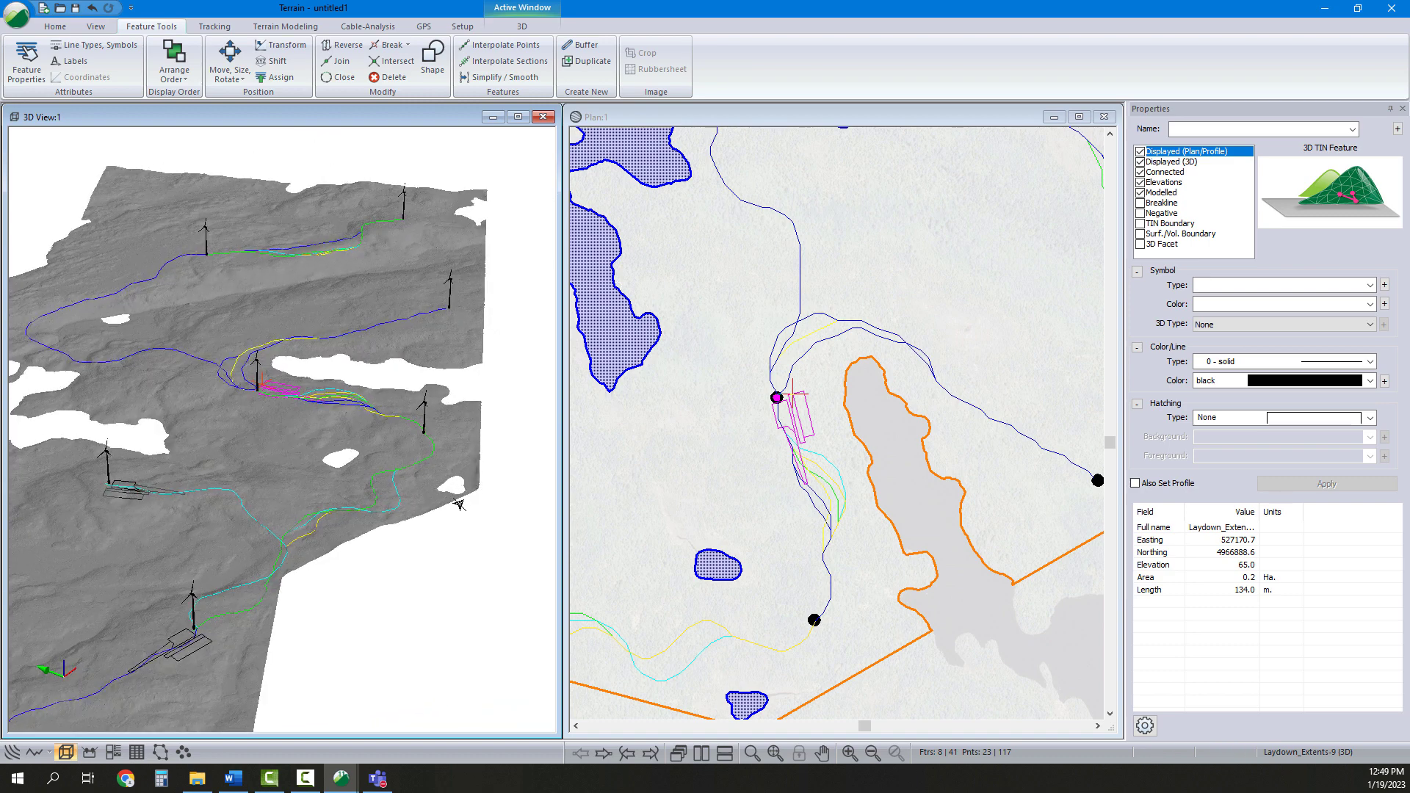
scroll(814, 624, "up", 5)
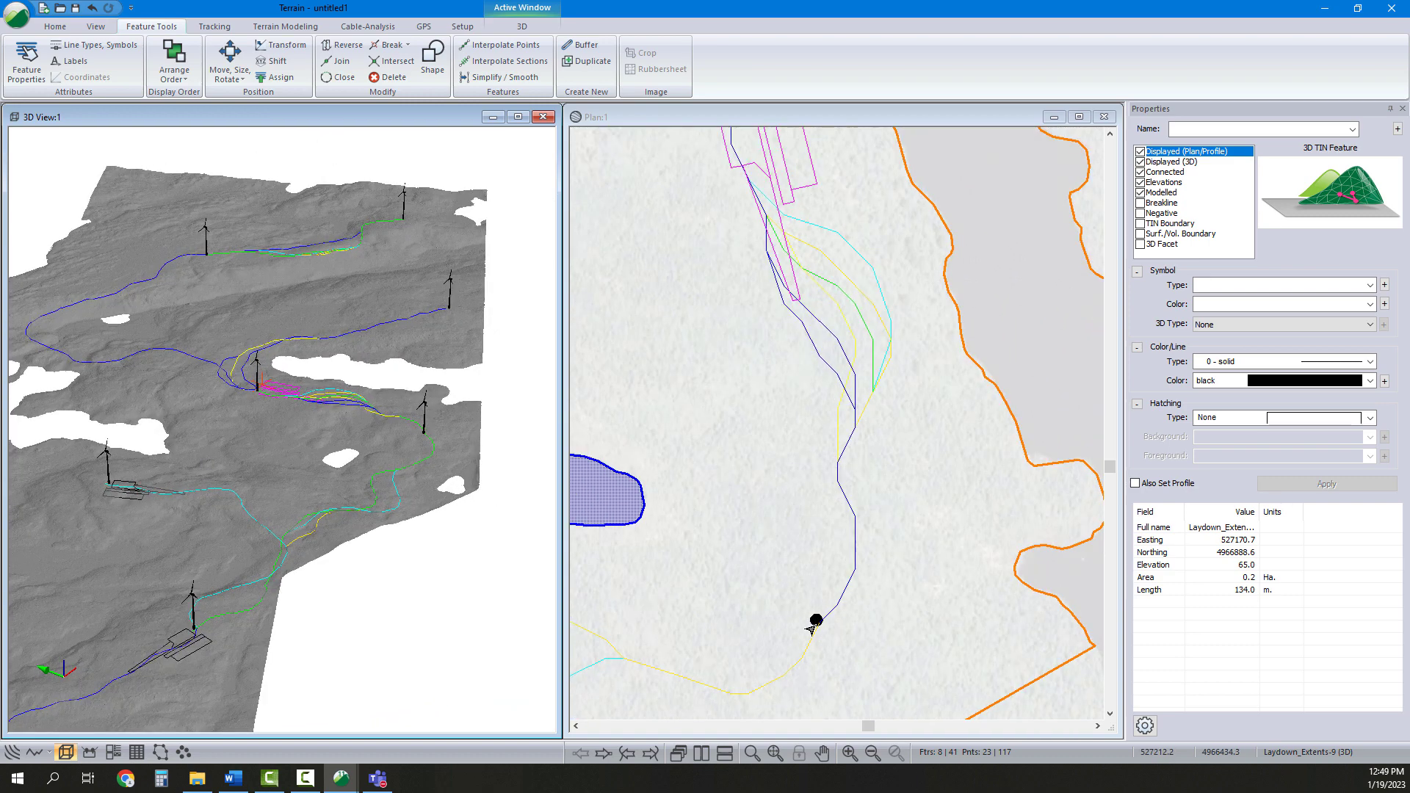
scroll(374, 487, "up", 5)
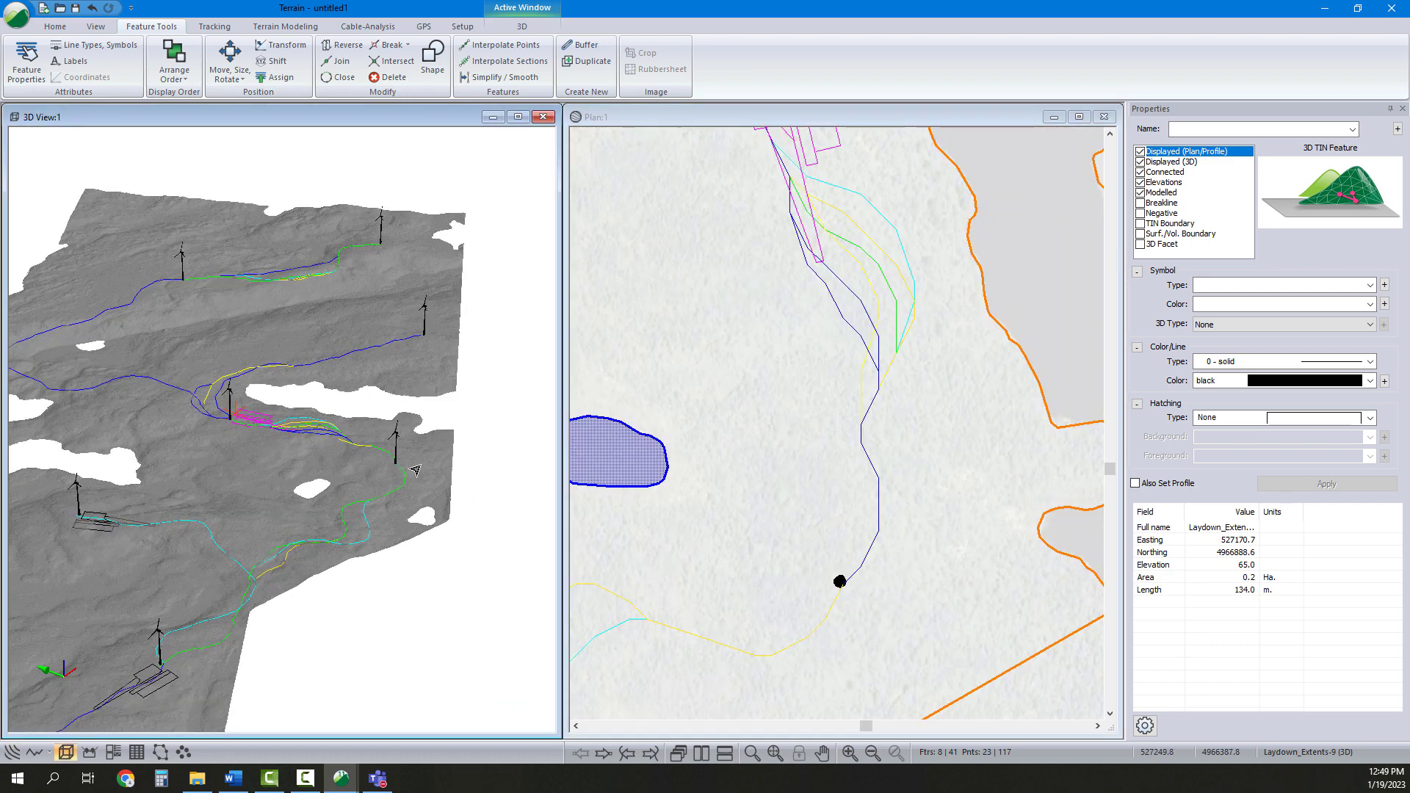
right_click(440, 447)
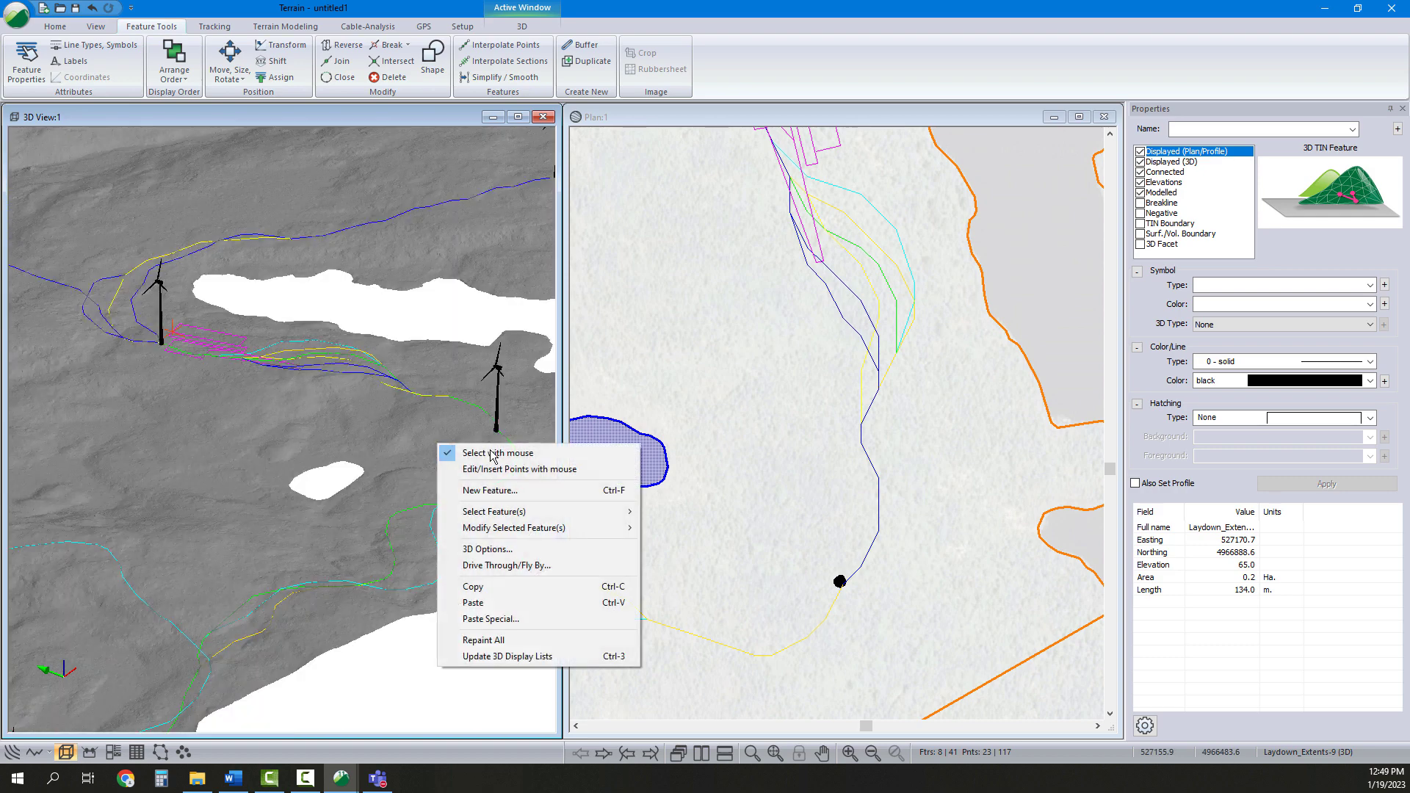
left_click(491, 550)
double_click(861, 345)
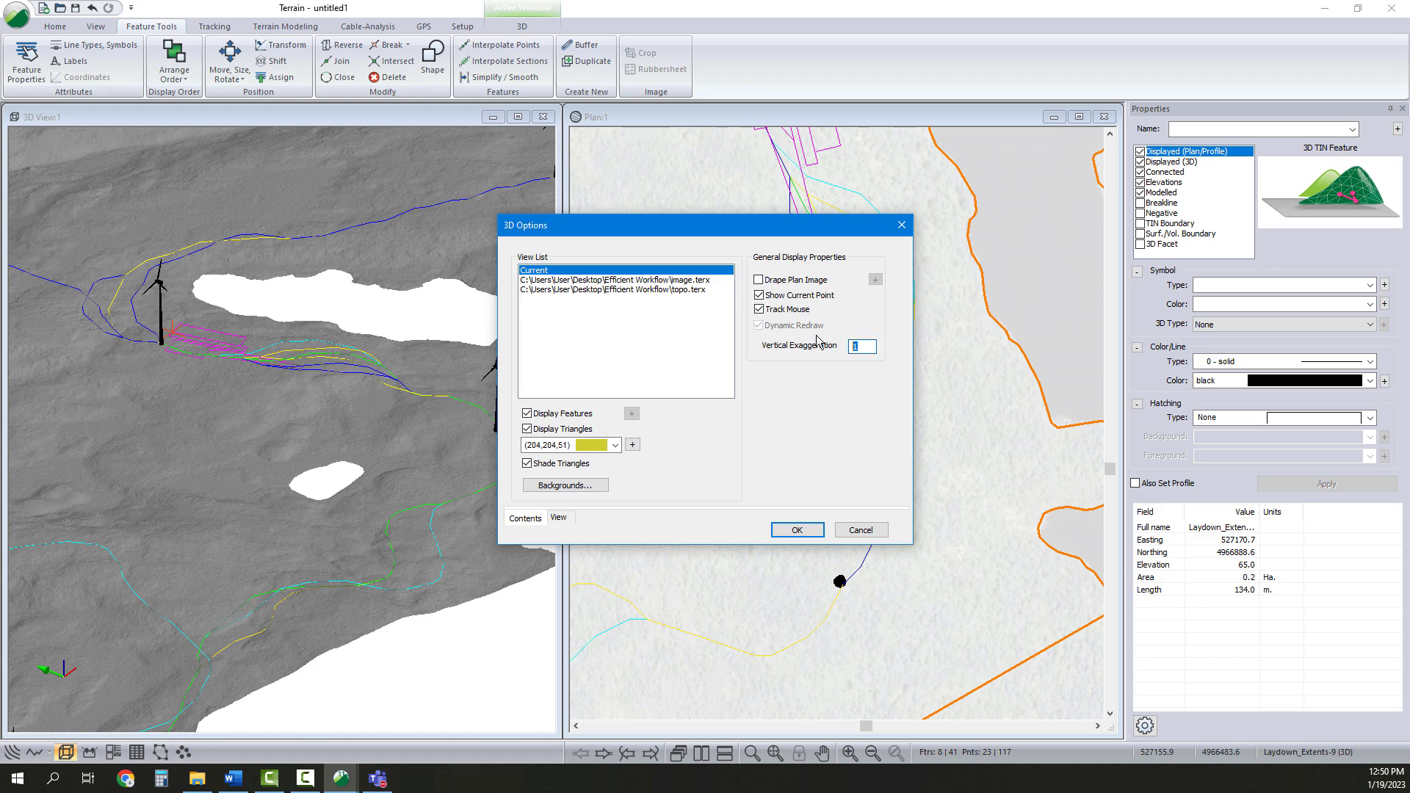
left_click(790, 530)
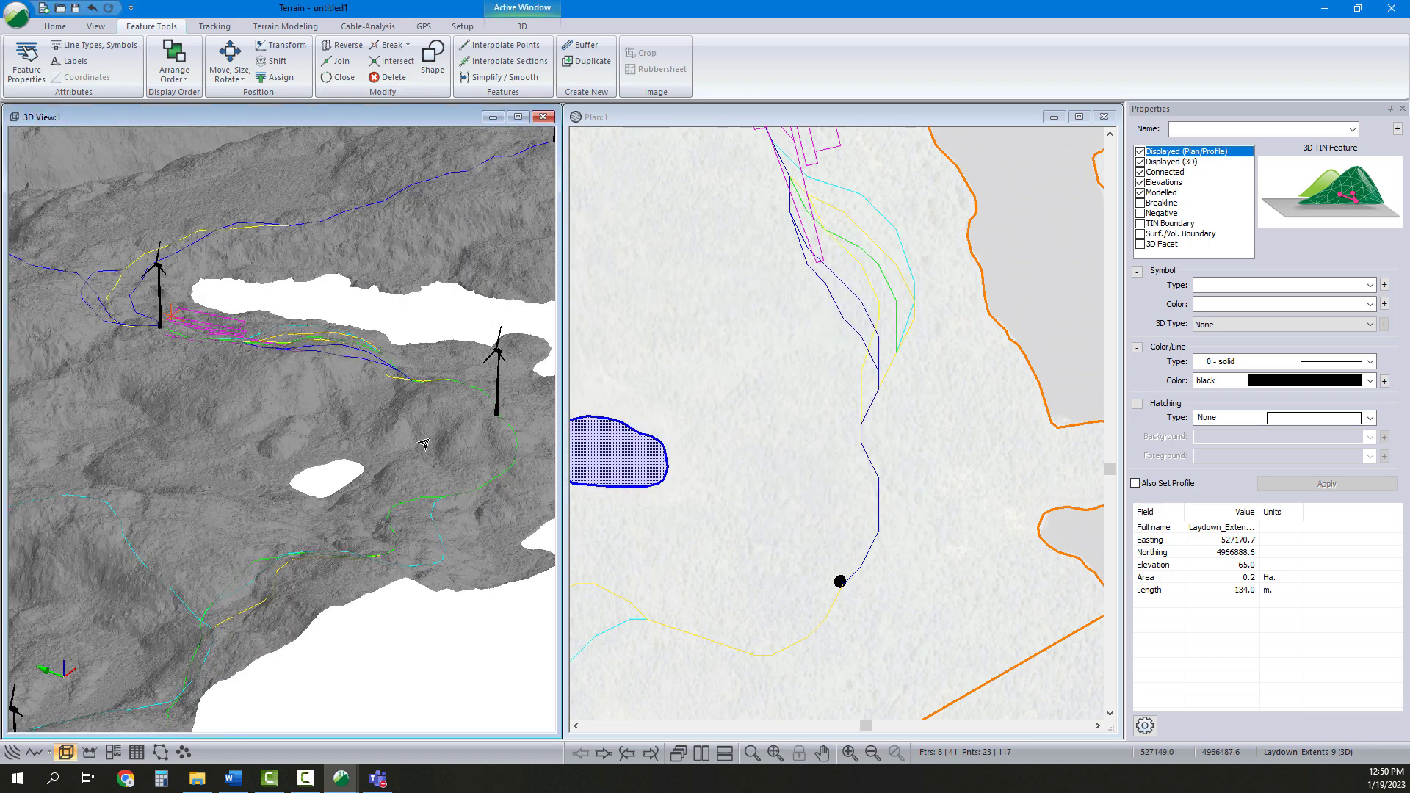
left_click_drag(470, 463, 409, 403)
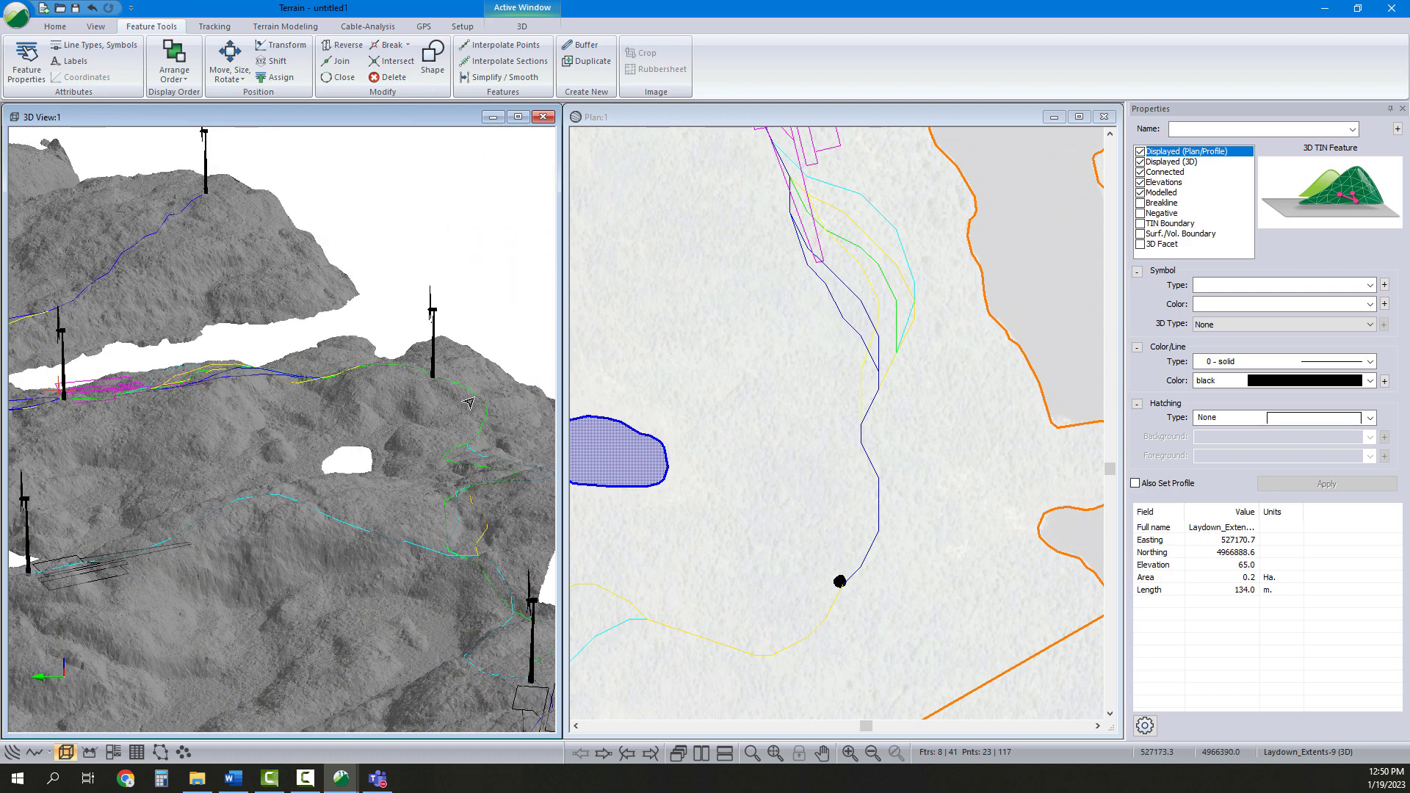
left_click_drag(466, 404, 397, 459)
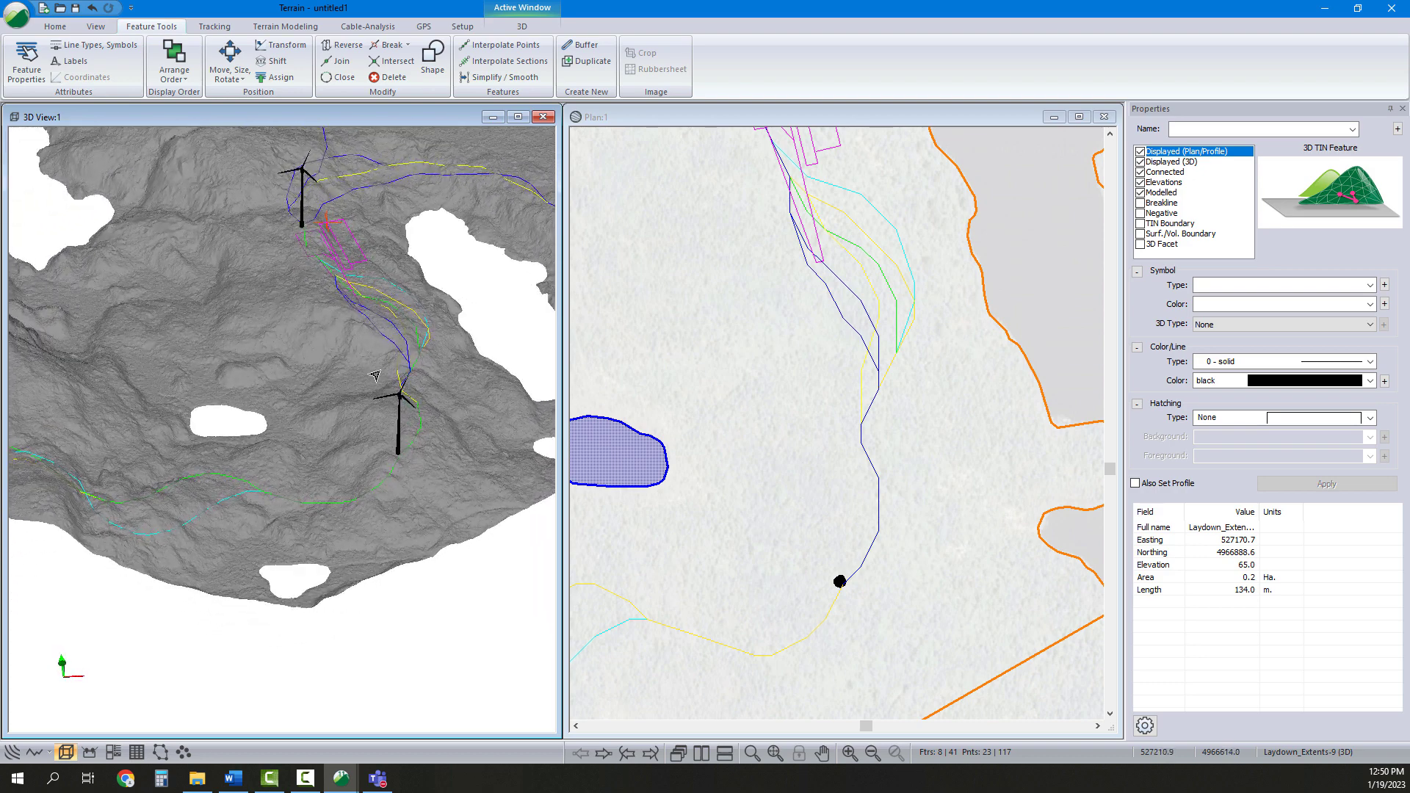
Copy the template pad features from the top-left corner and paste a fourth duplicate set
scroll(900, 449, "down", 2)
middle_click_drag(904, 470, 909, 524)
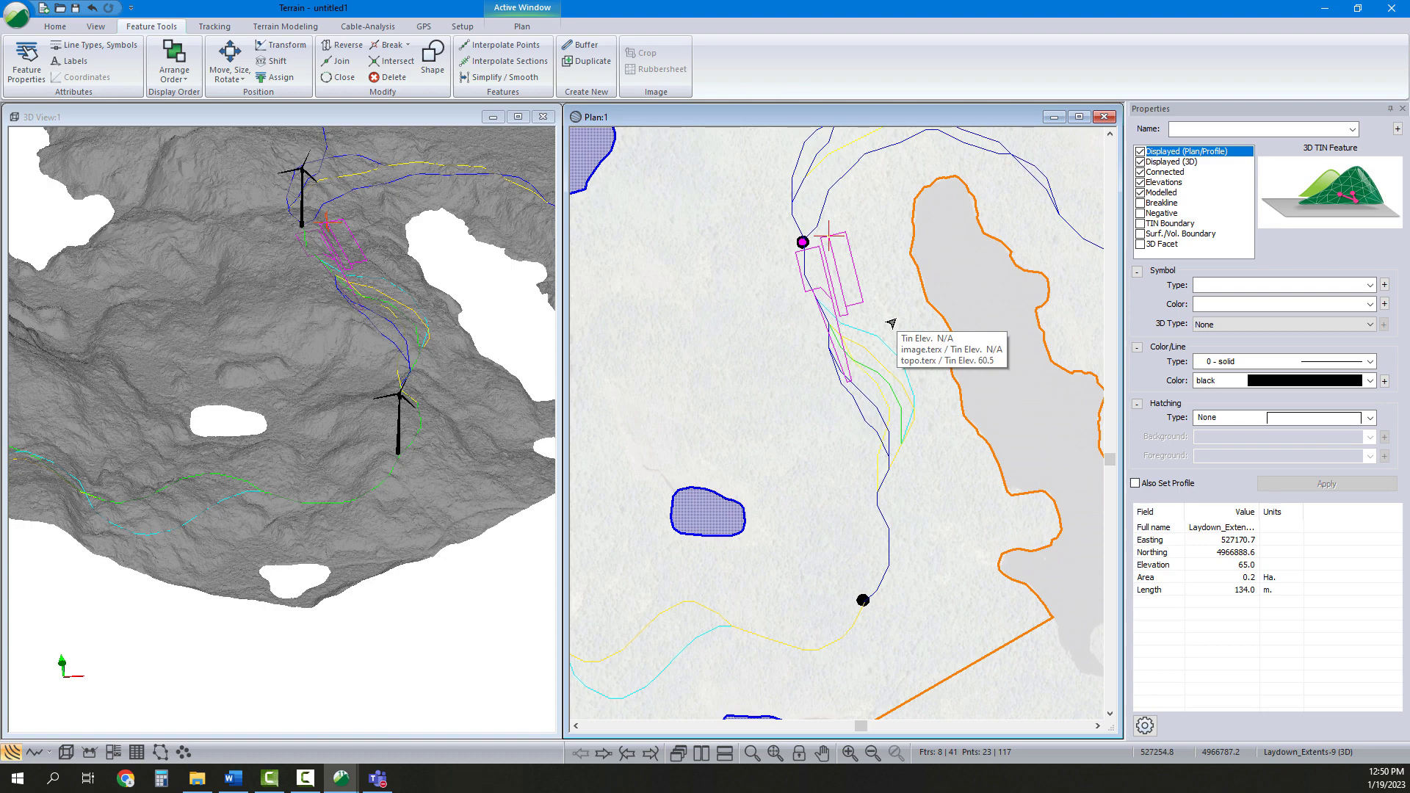
scroll(927, 364, "down", 6)
middle_click_drag(923, 377, 953, 415)
scroll(864, 340, "up", 4)
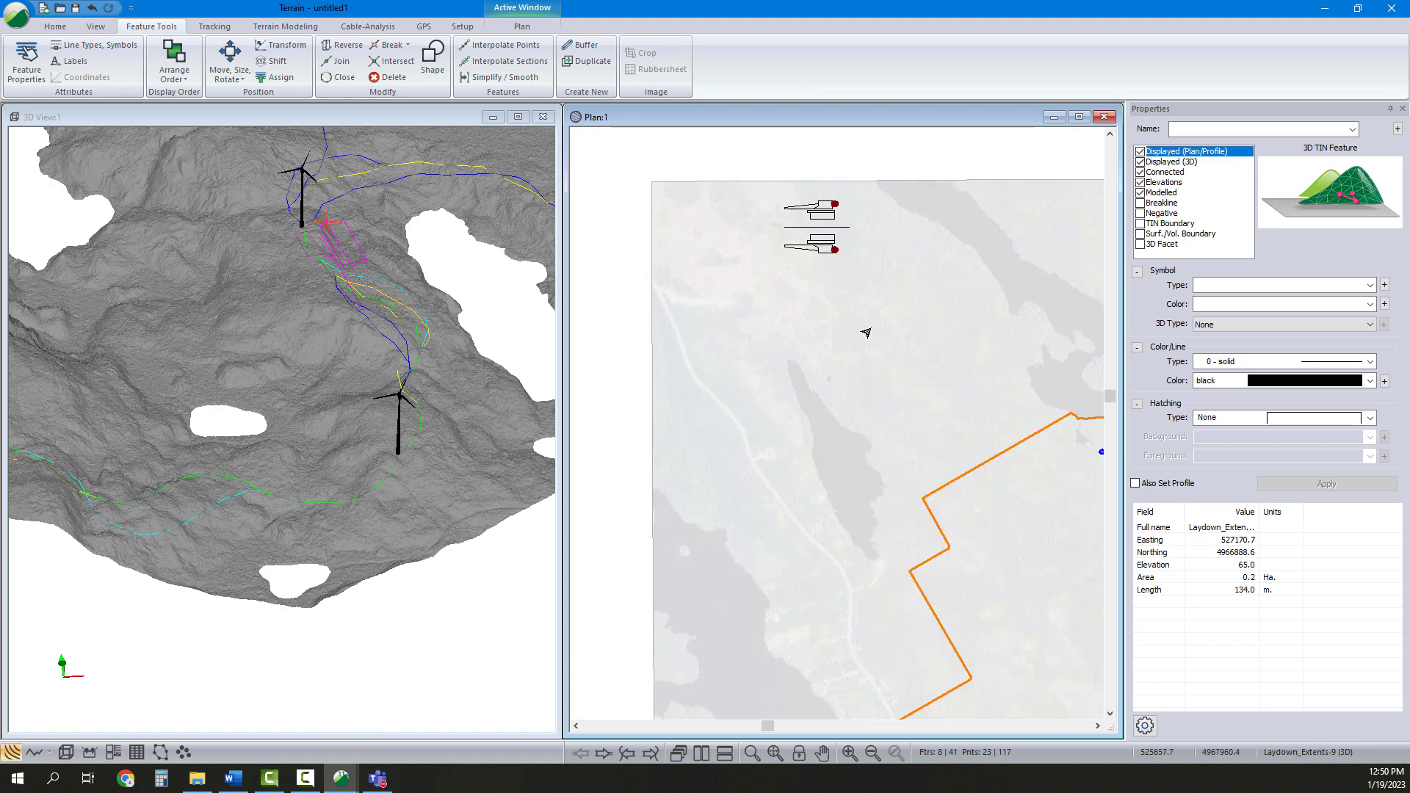
scroll(844, 311, "up", 1)
left_click(807, 221)
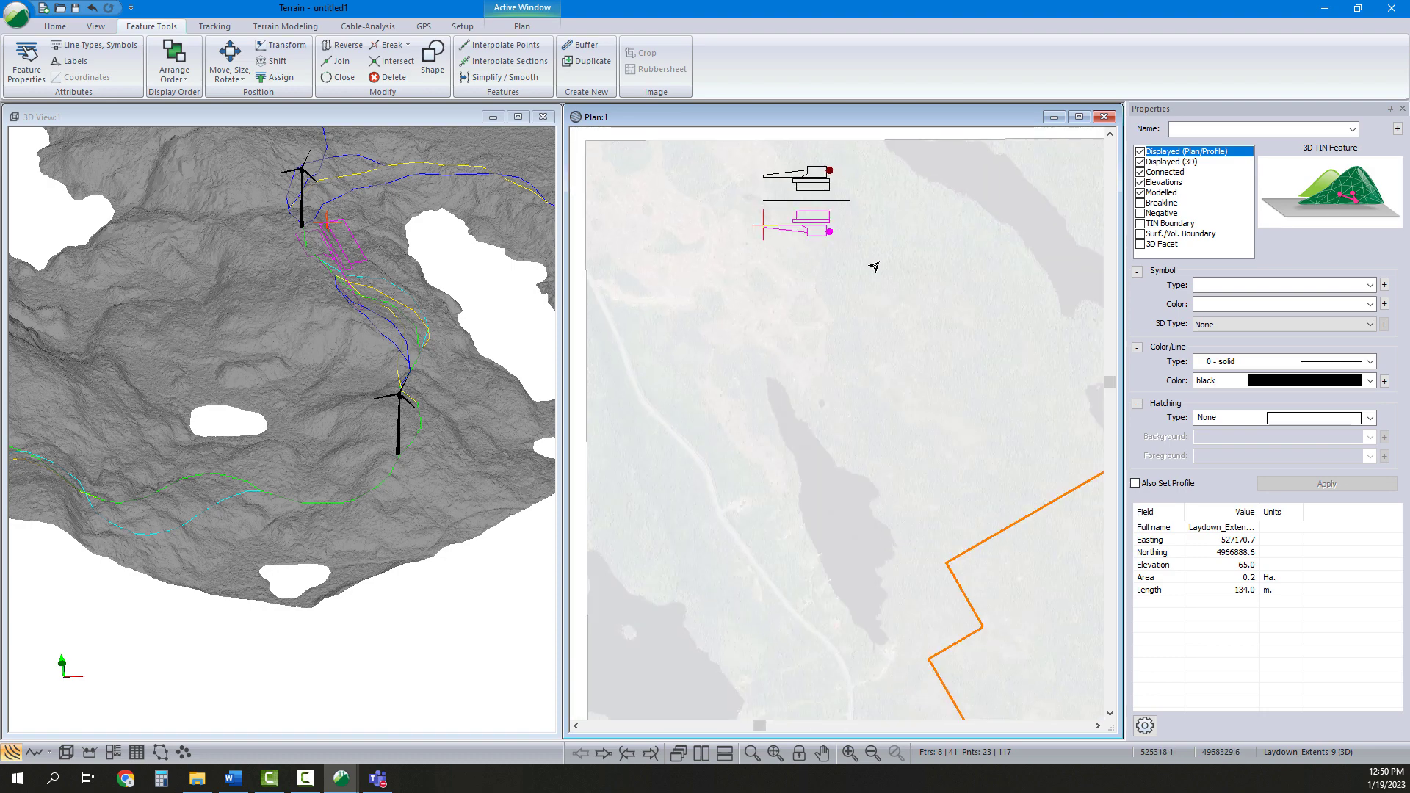
right_click(803, 219)
left_click(865, 377)
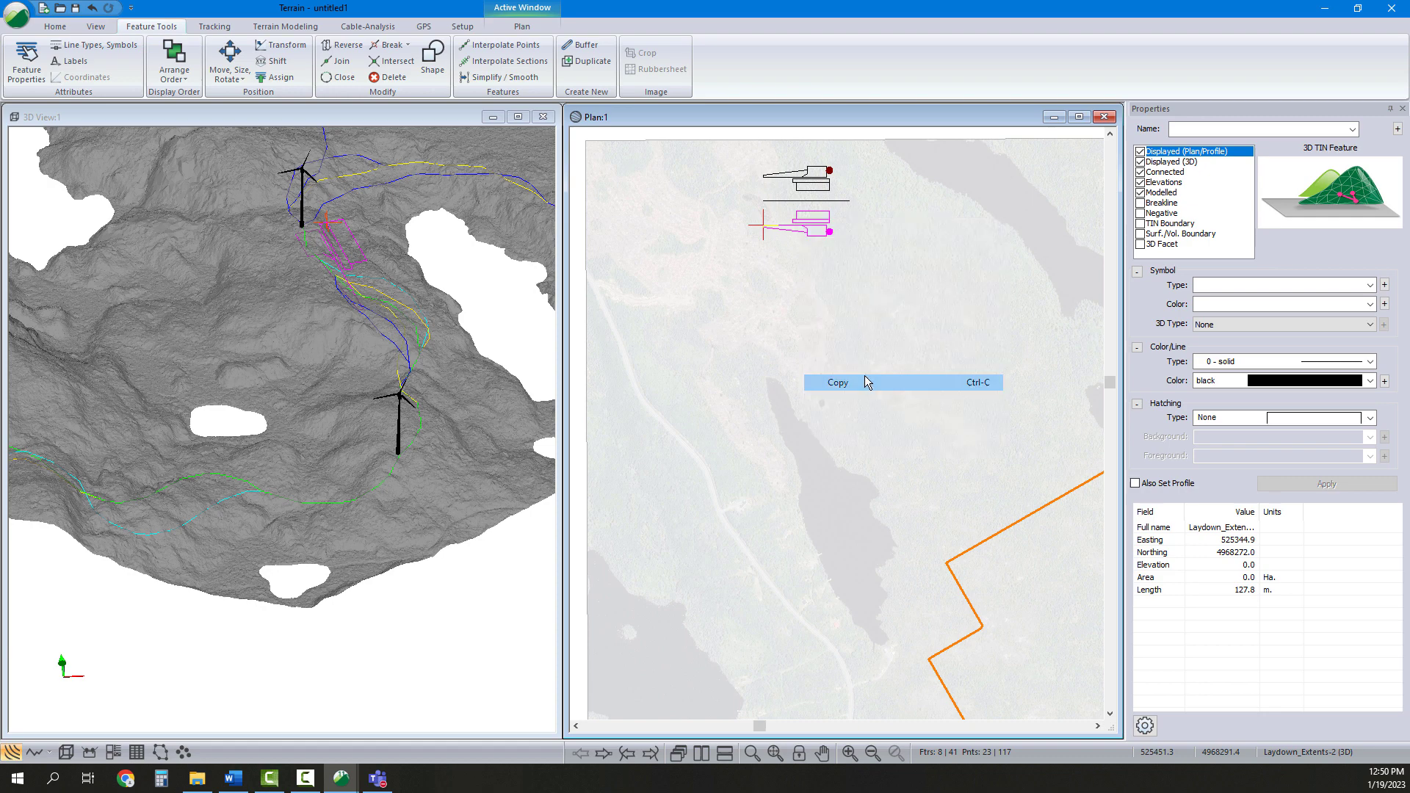
middle_click_drag(1010, 472, 705, 305)
middle_click_drag(969, 444, 849, 382)
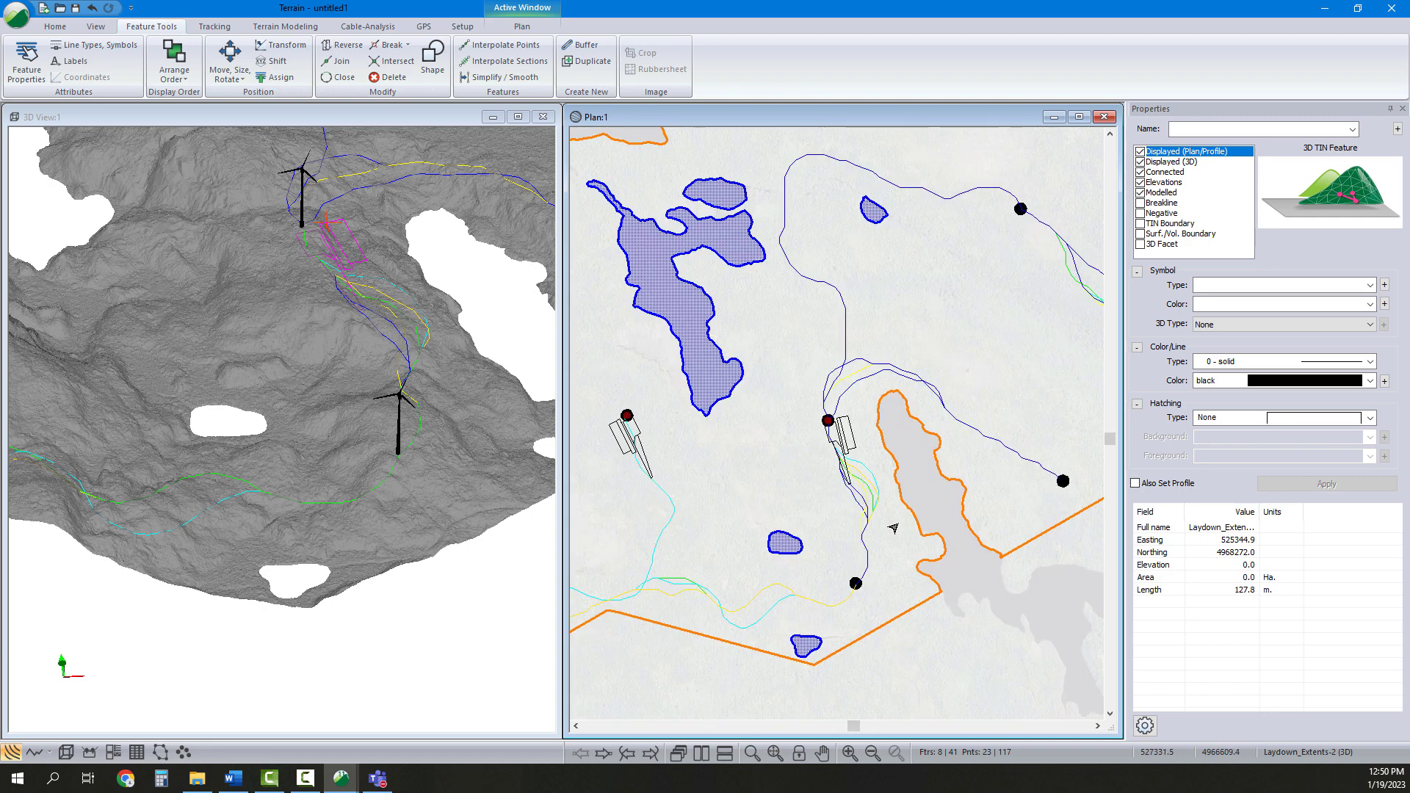
right_click(895, 517)
left_click(947, 697)
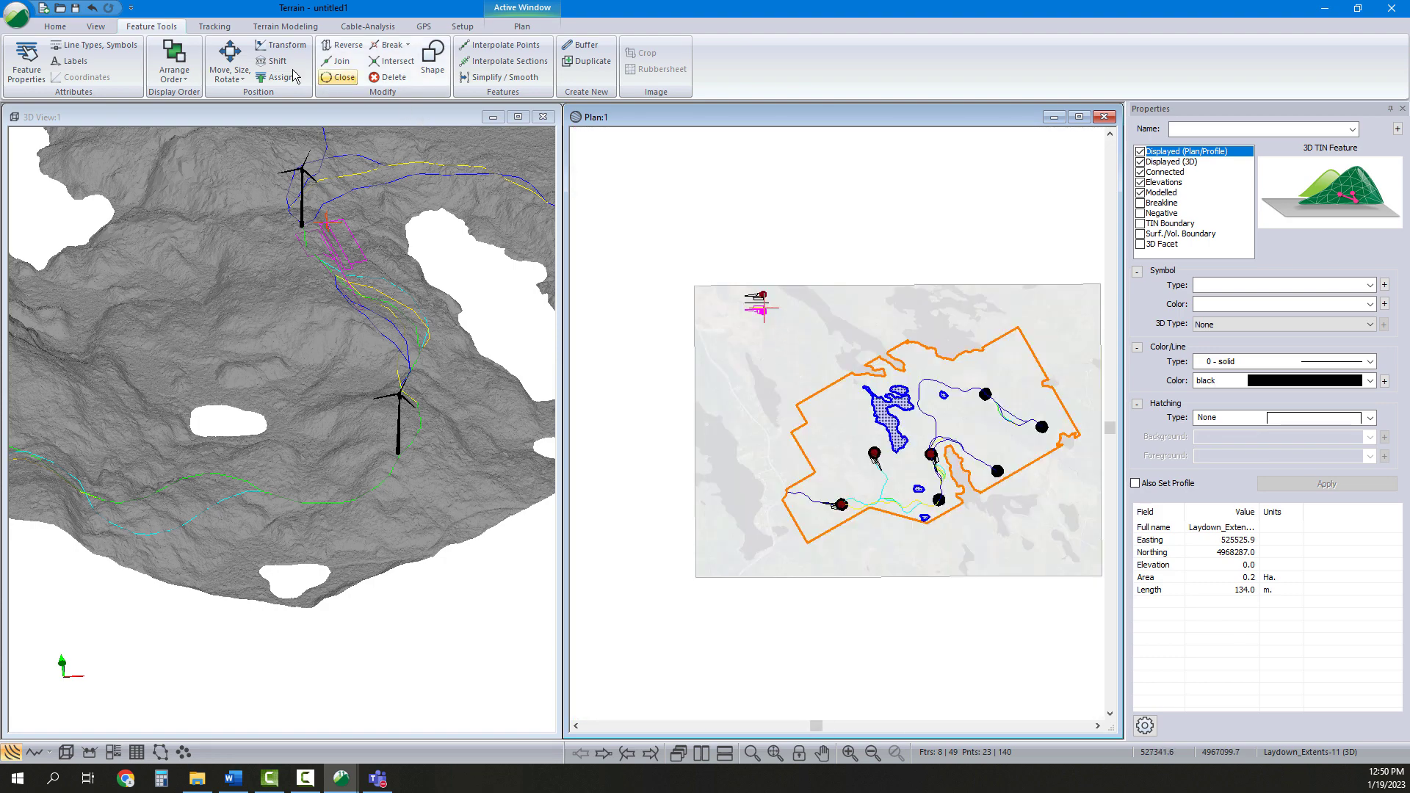
Move the fourth pad set by rectangle to the southern turbine
left_click(230, 73)
left_click(246, 107)
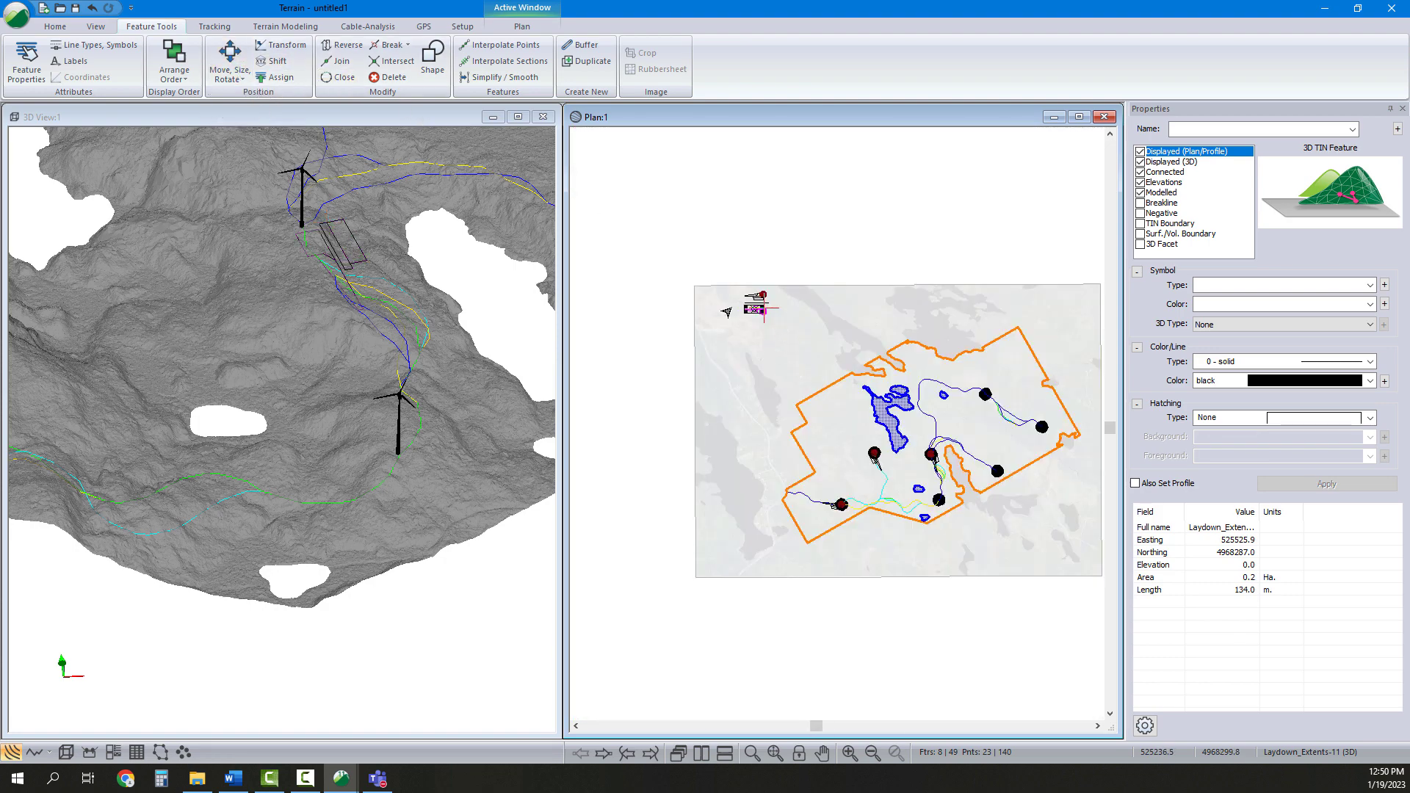
left_click_drag(763, 308, 1004, 471)
left_click(937, 493)
scroll(937, 493, "up", 5)
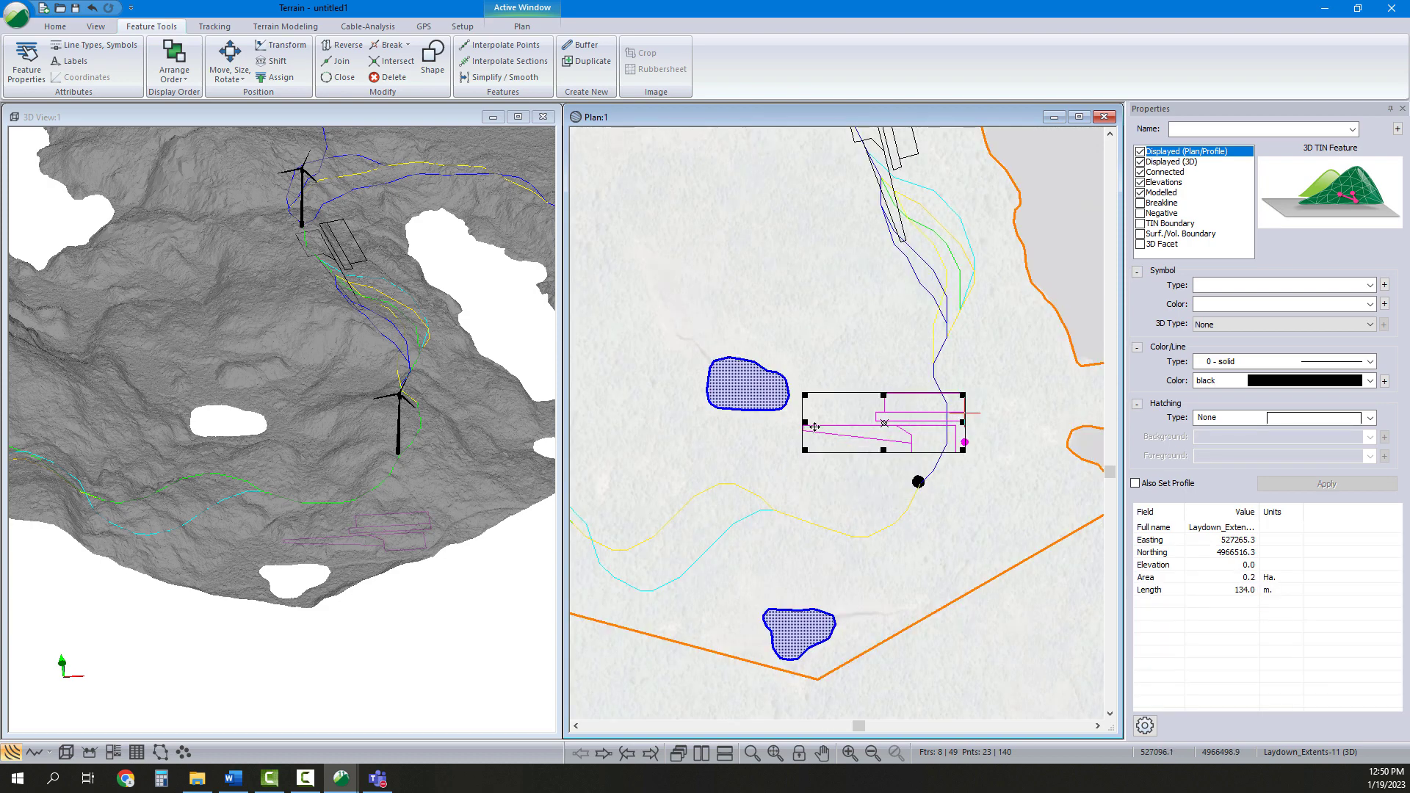
Rotate and reposition the fourth pad set so it lies along the access road at the southern turbine
left_click_drag(812, 428, 881, 347)
mouse_move(914, 418)
left_mouse_down()
mouse_move(945, 407)
mouse_move(932, 437)
left_mouse_up()
scroll(930, 455, "up", 1)
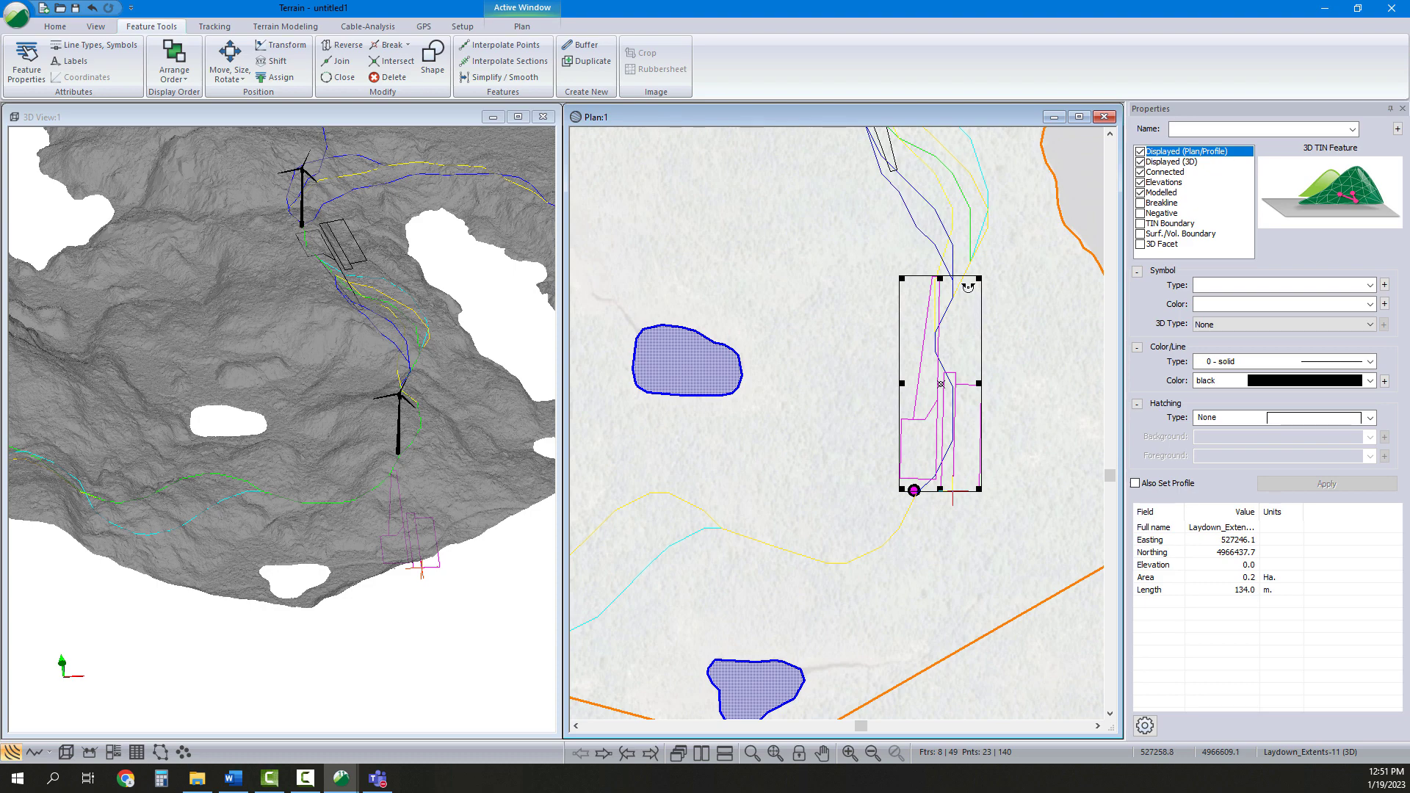
left_click_drag(968, 287, 978, 290)
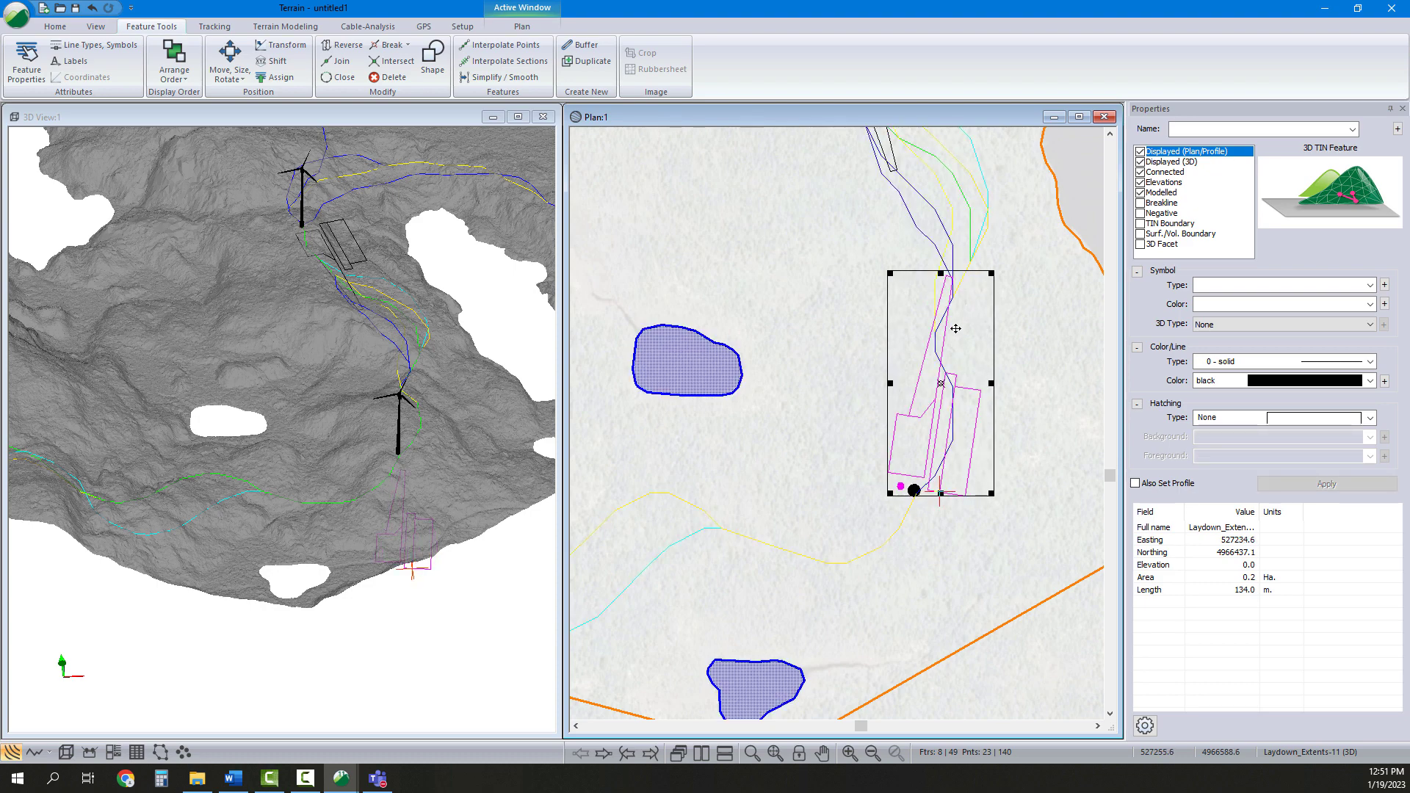
left_click_drag(952, 336, 949, 345)
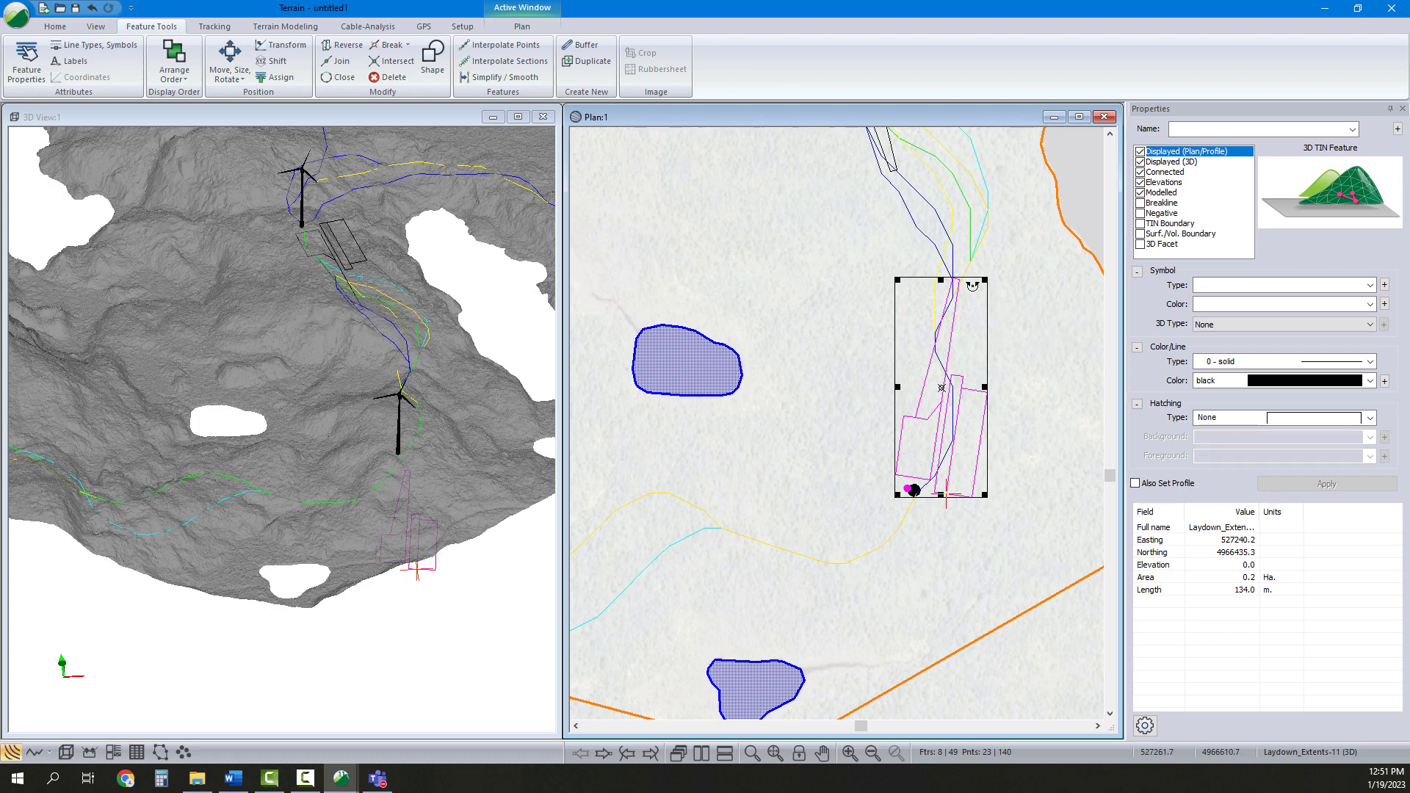
left_click_drag(972, 286, 976, 289)
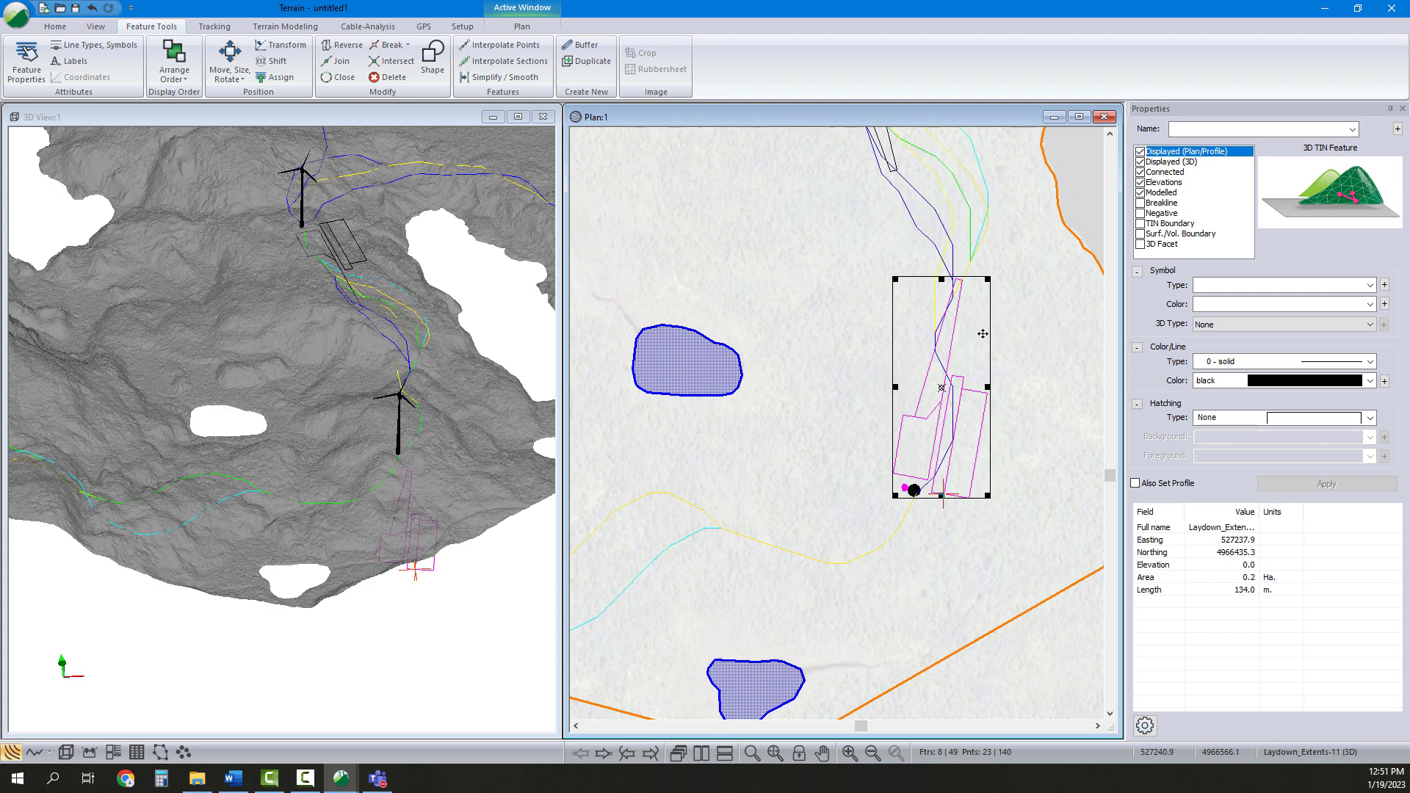
left_click_drag(1040, 550, 850, 239)
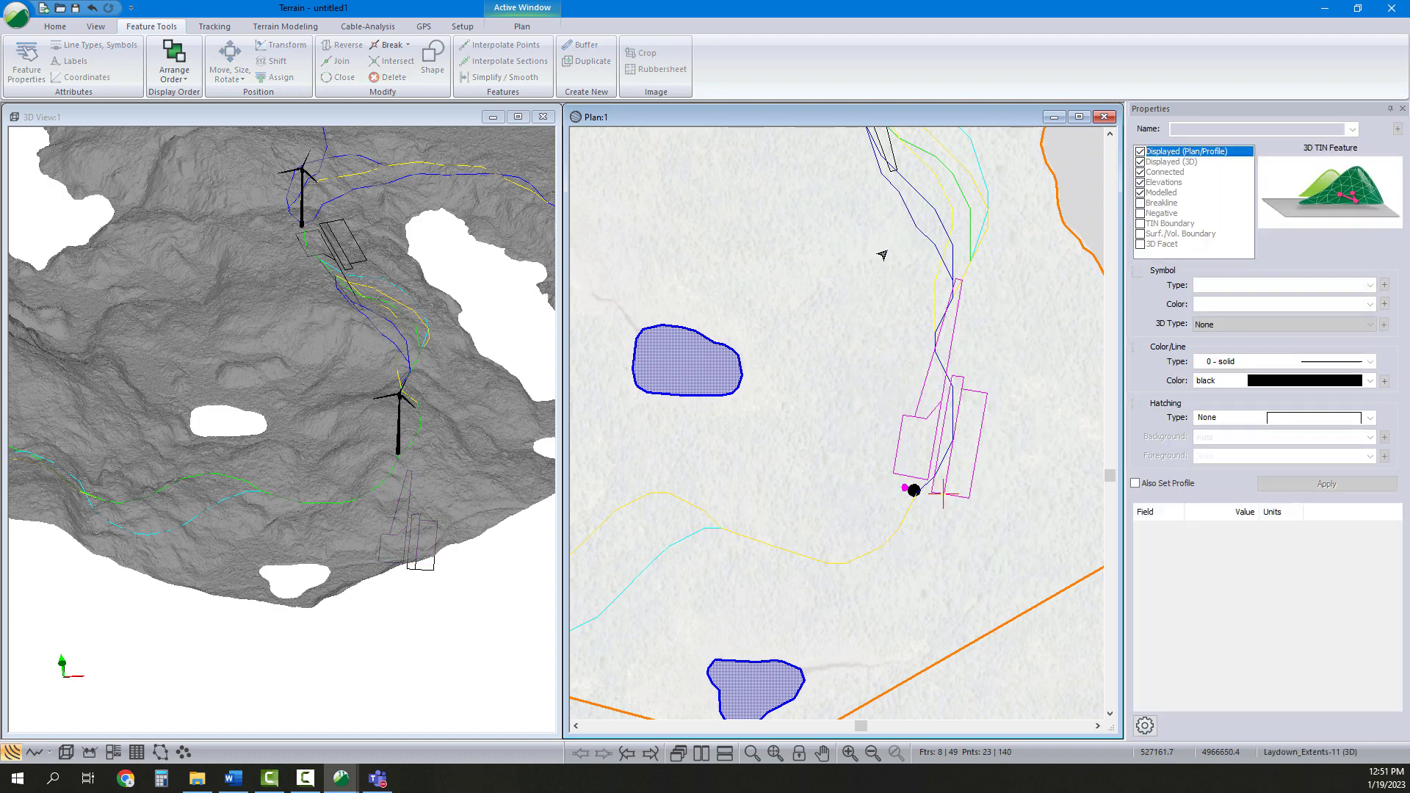
Delete two stray features beside the southern pad
left_click(947, 325)
key("Delete")
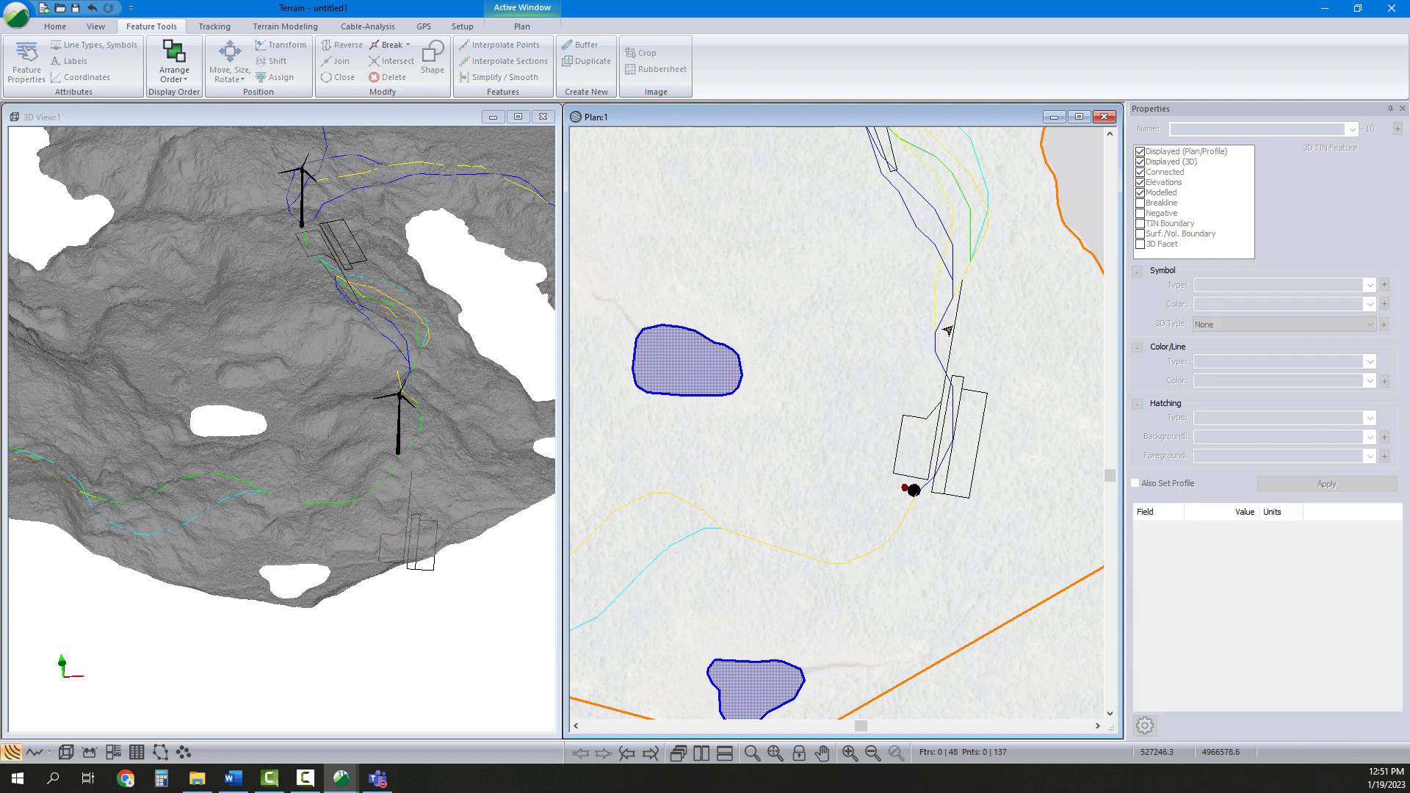
left_click(950, 328)
key("Delete")
Select the southern pad features and move them by vector onto the turbine point
left_click_drag(859, 349, 1012, 518)
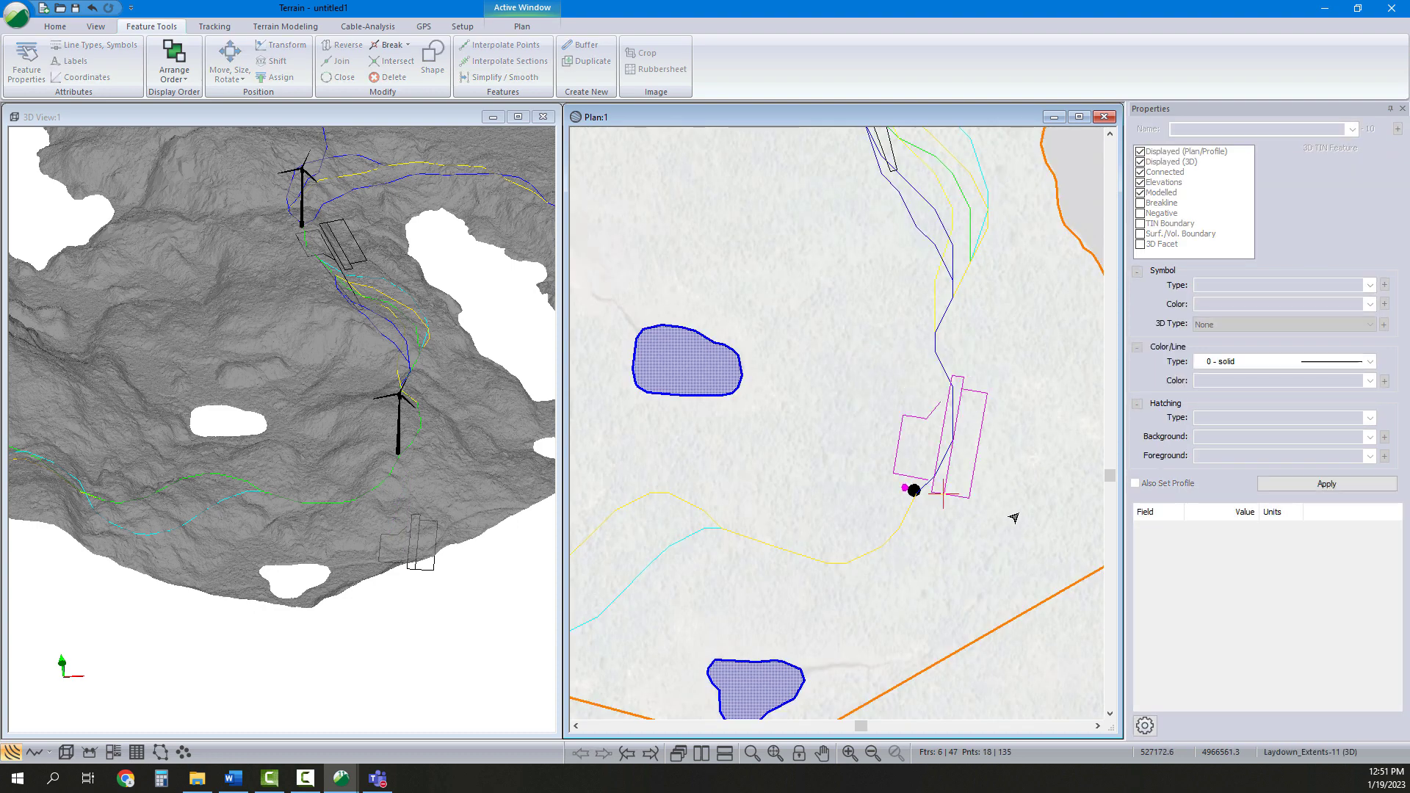
left_click(230, 70)
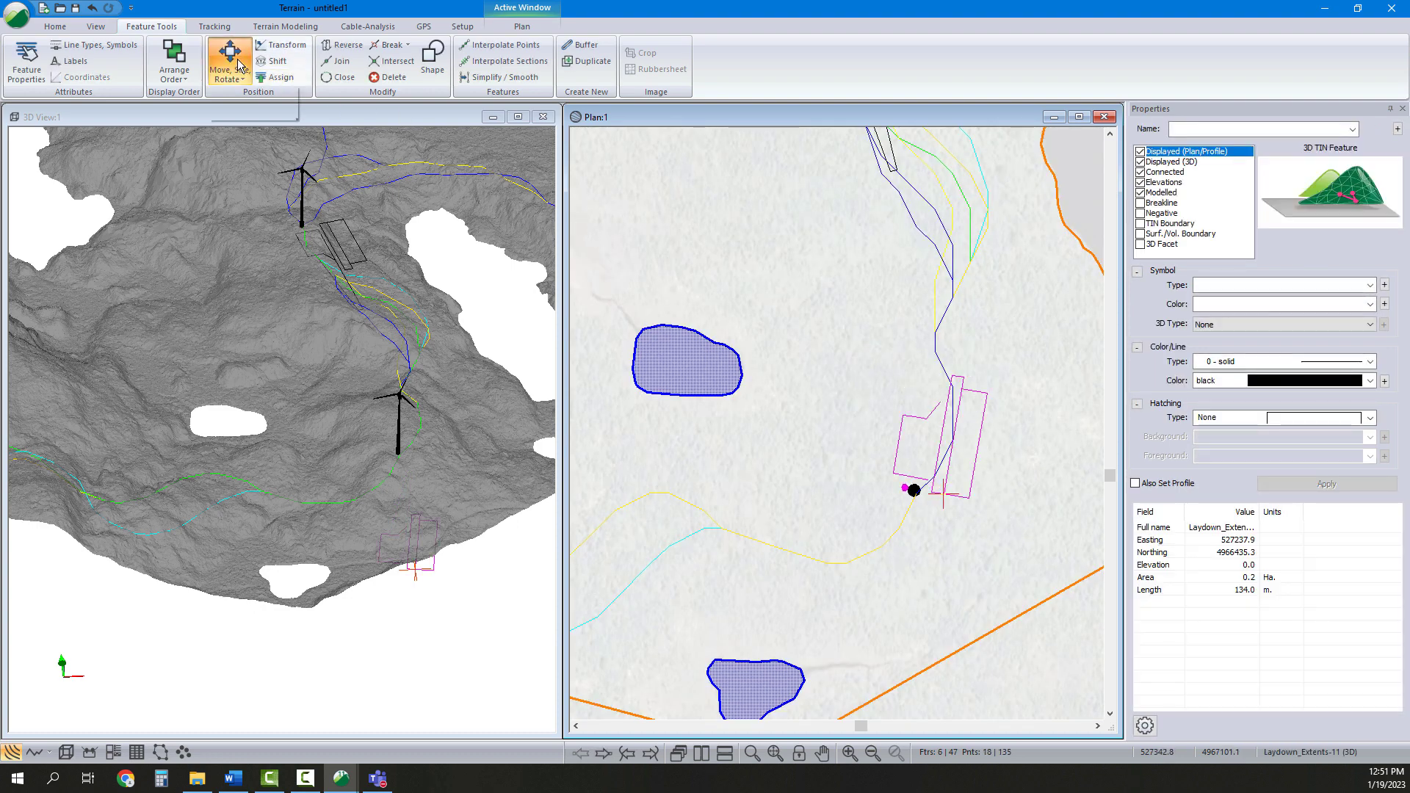
left_click(249, 113)
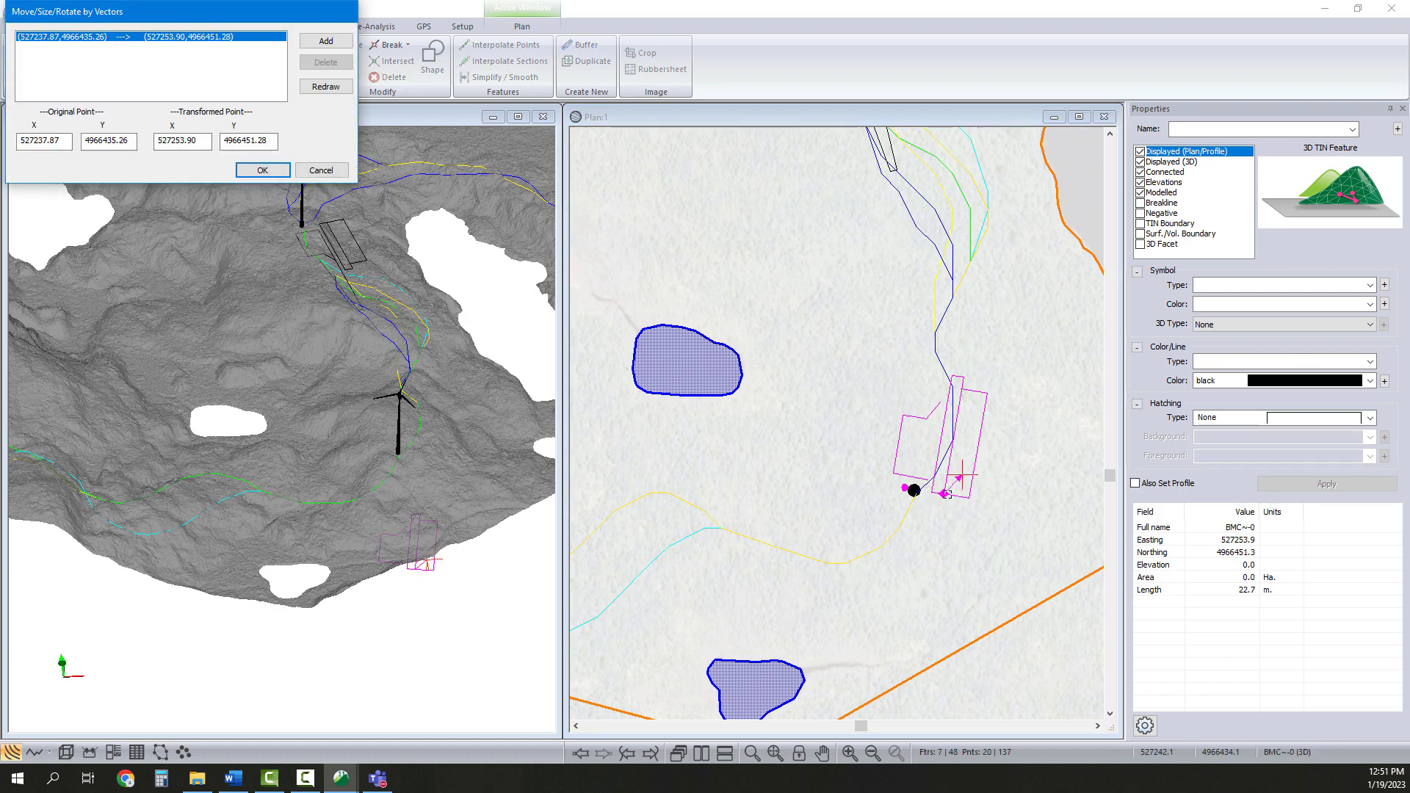
left_click_drag(946, 494, 915, 490)
left_click(263, 171)
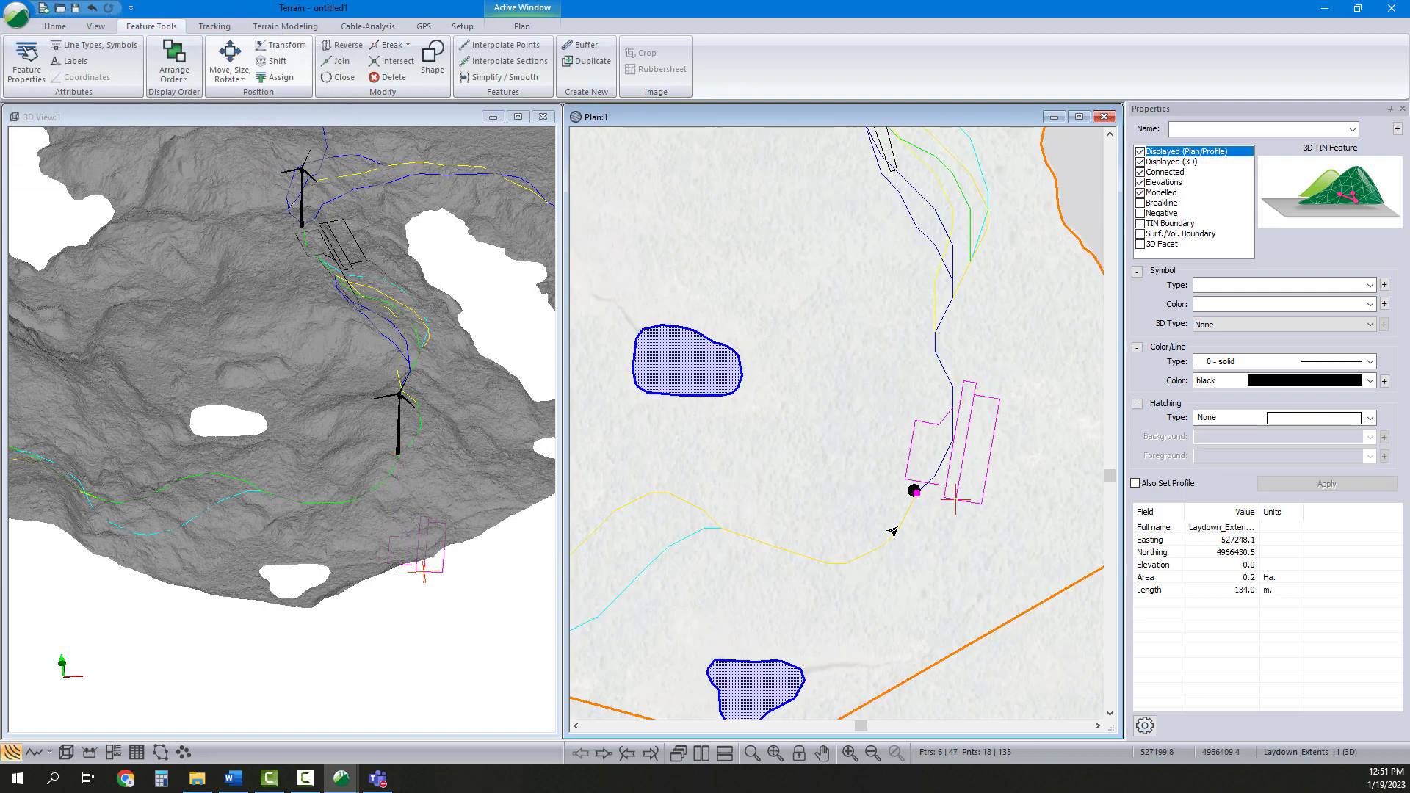
Refine the vector move so the pad's reference point sits exactly on the southern turbine
scroll(913, 492, "up", 2)
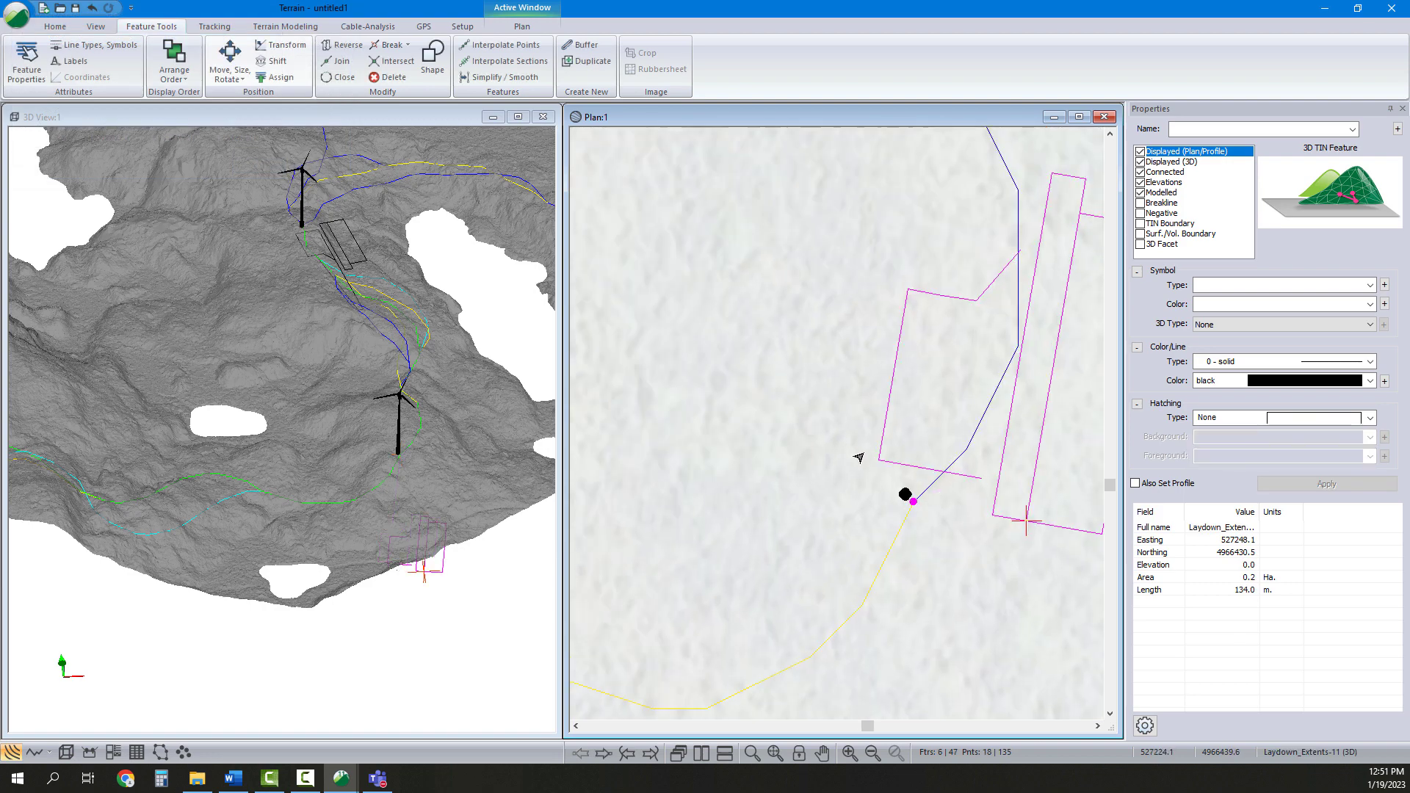
left_click(229, 61)
left_click(253, 115)
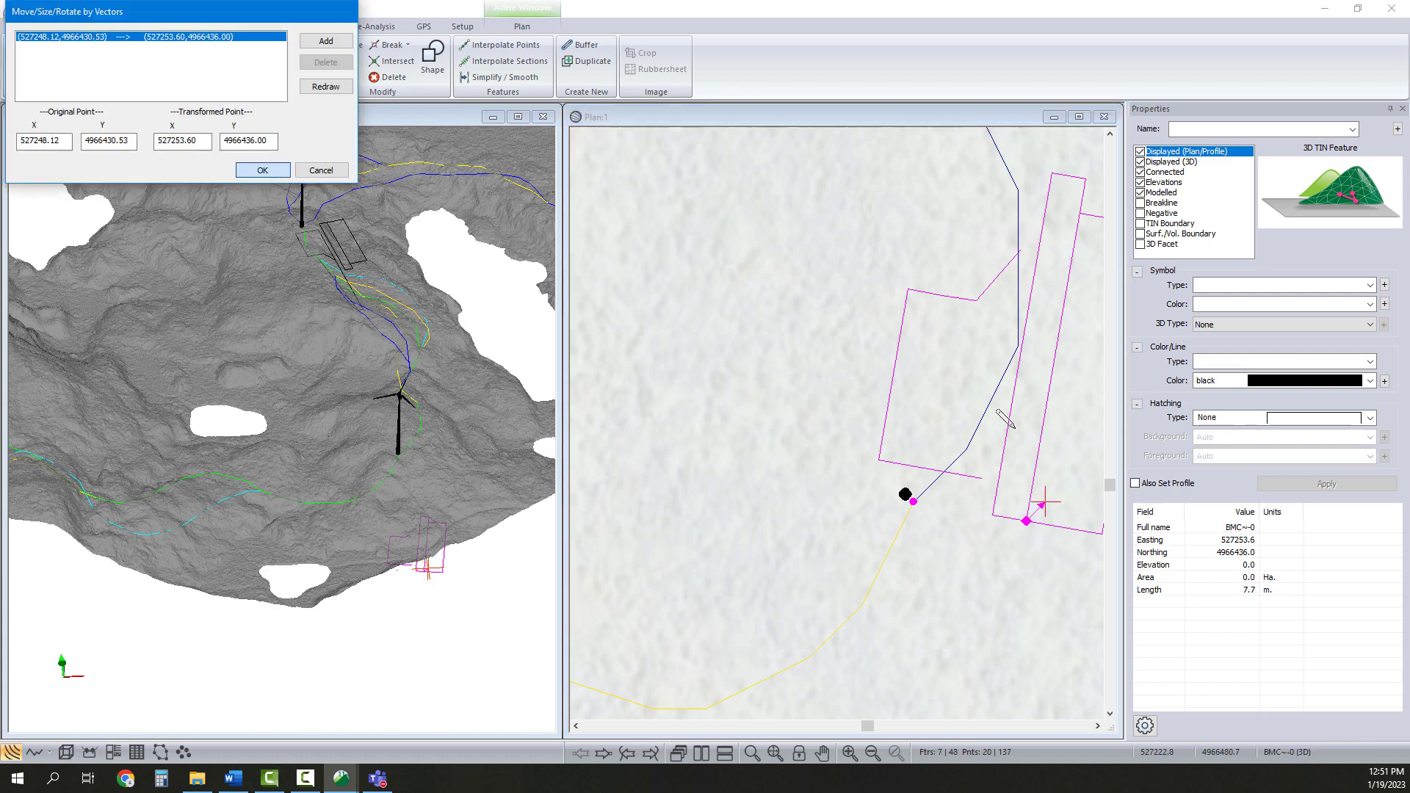
left_click(913, 501)
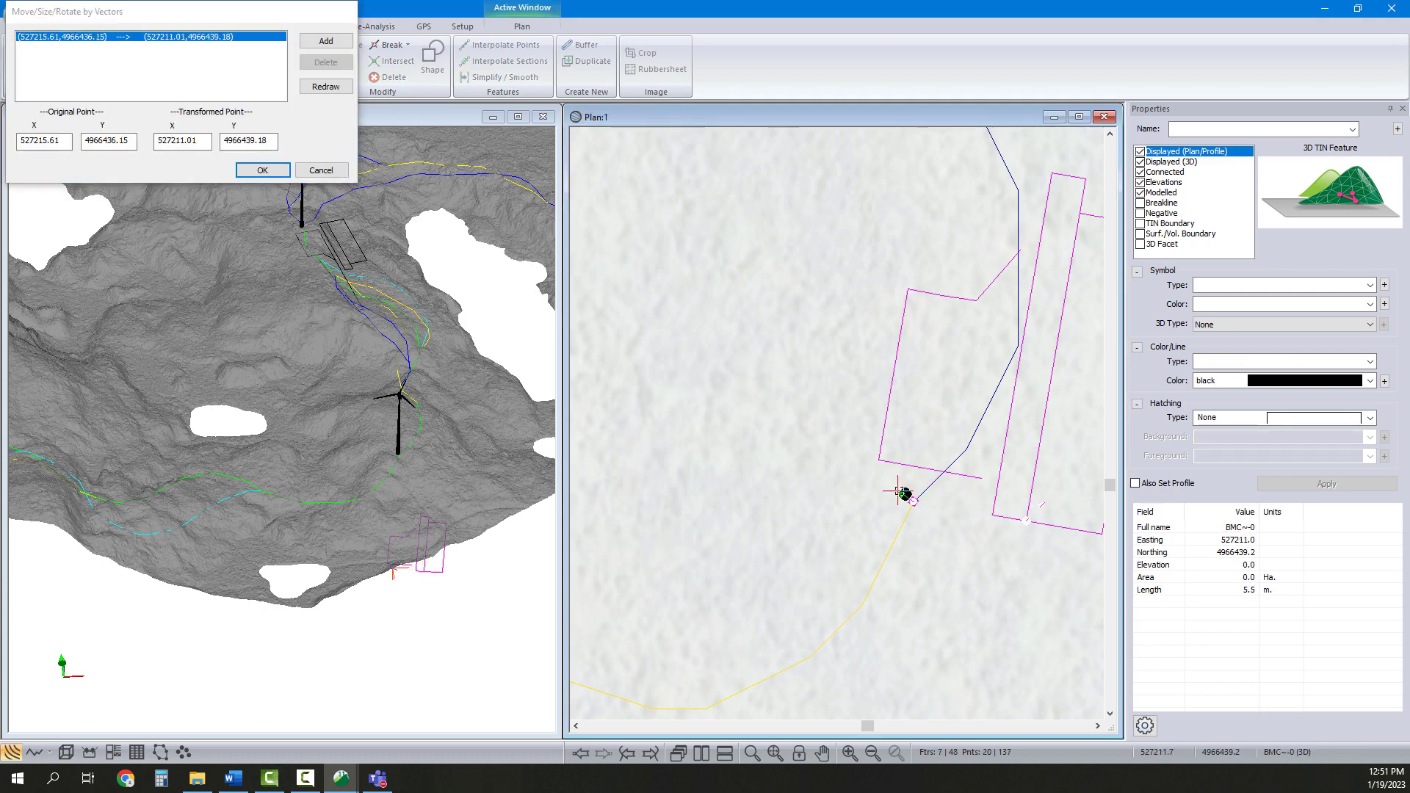
left_click(905, 494)
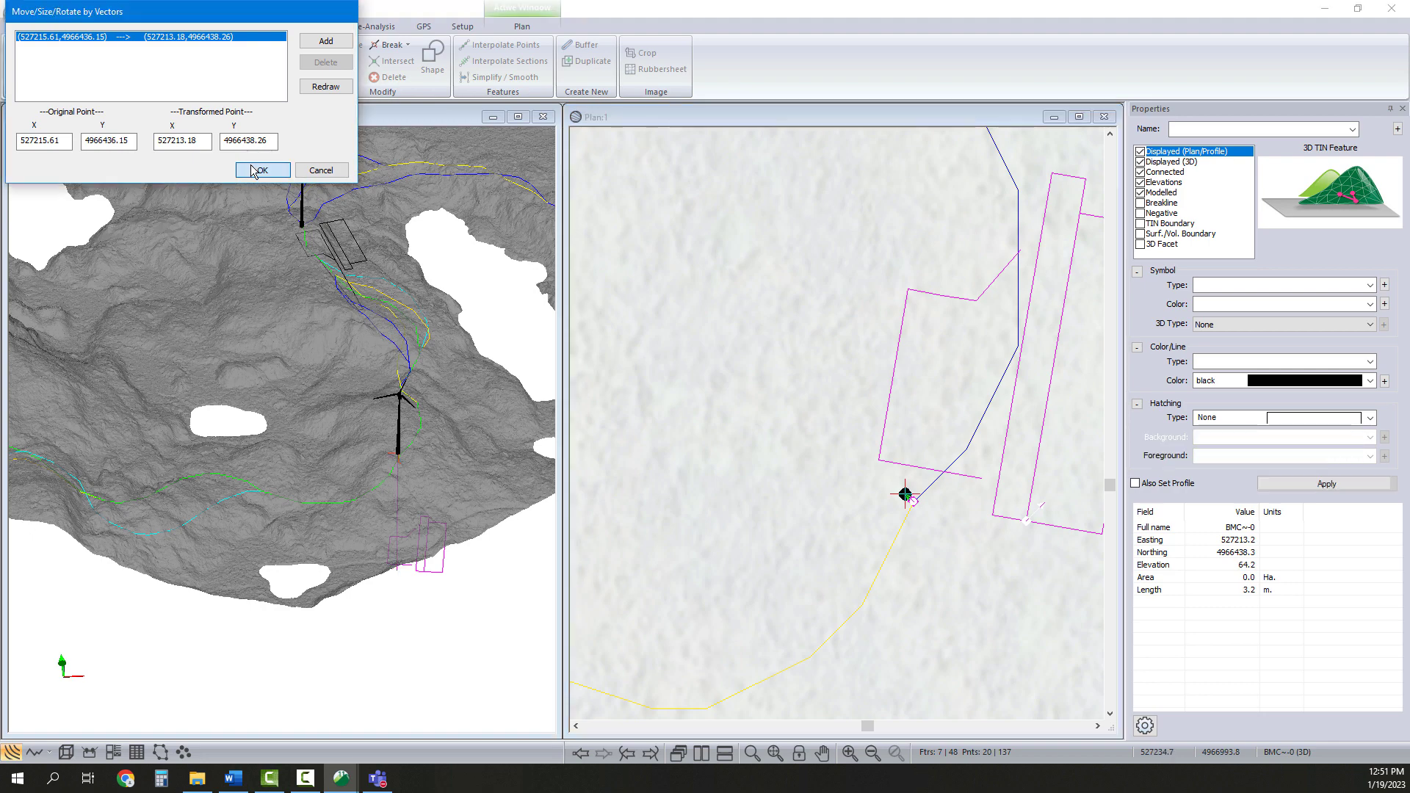
key("Return")
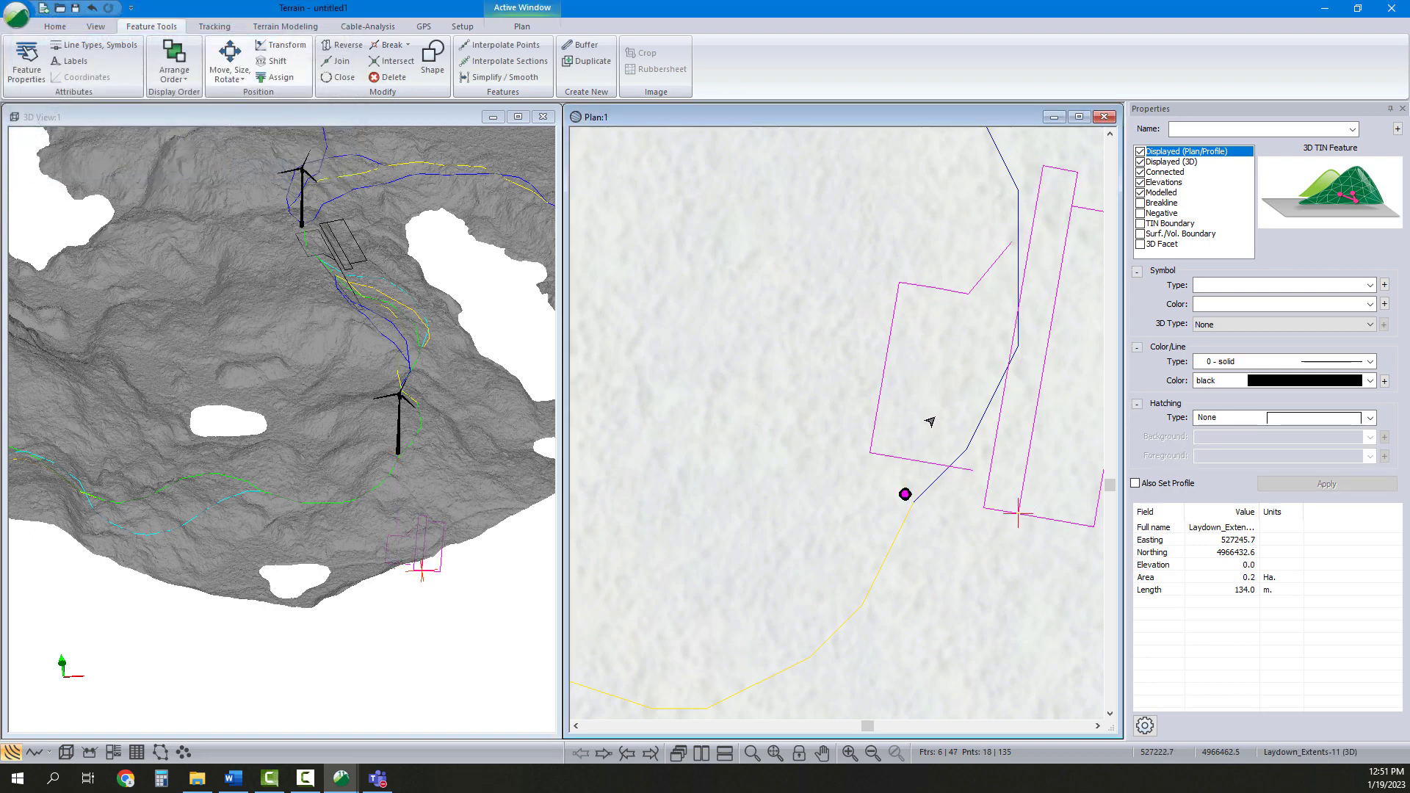
Shift the selected pad features to an elevation of 65
scroll(906, 541, "down", 2)
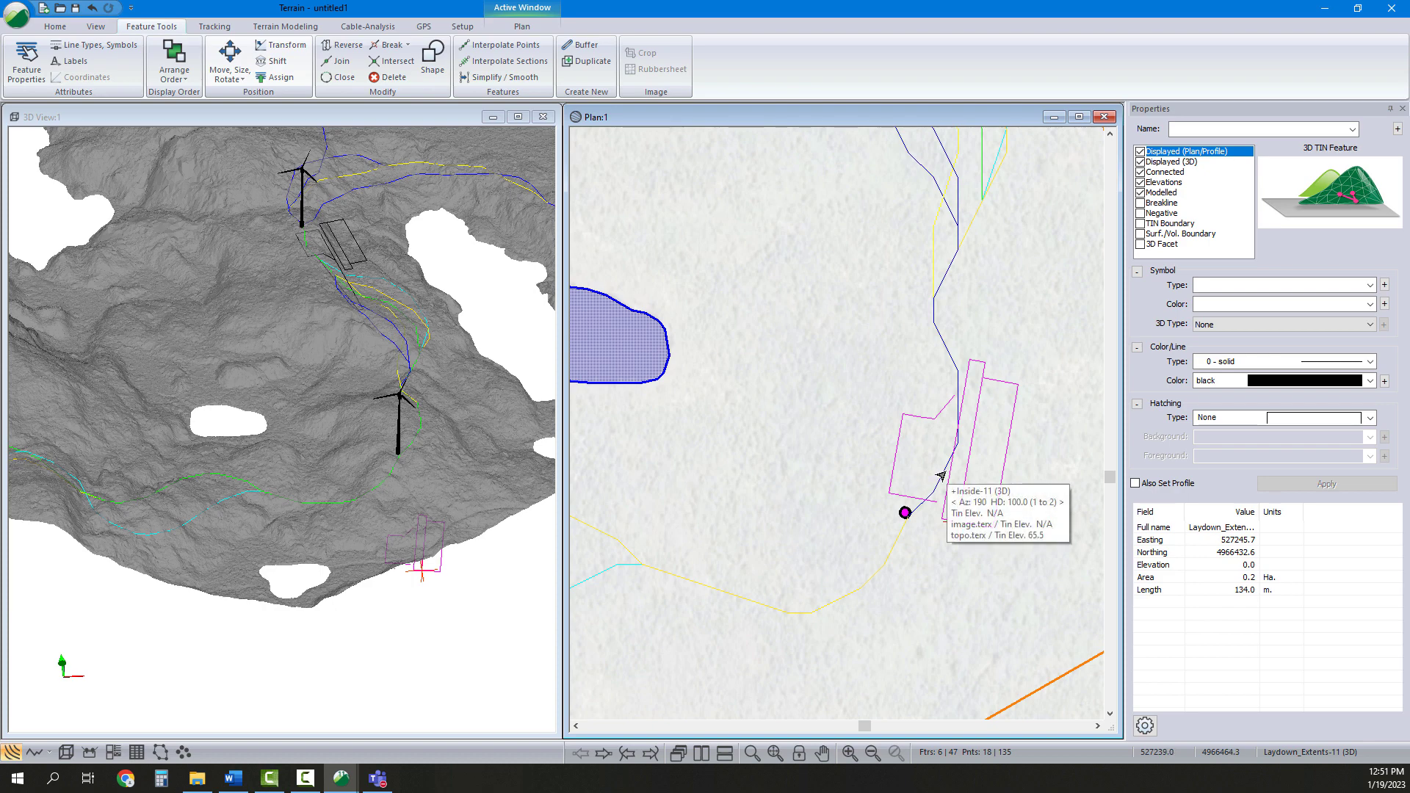
left_click(277, 61)
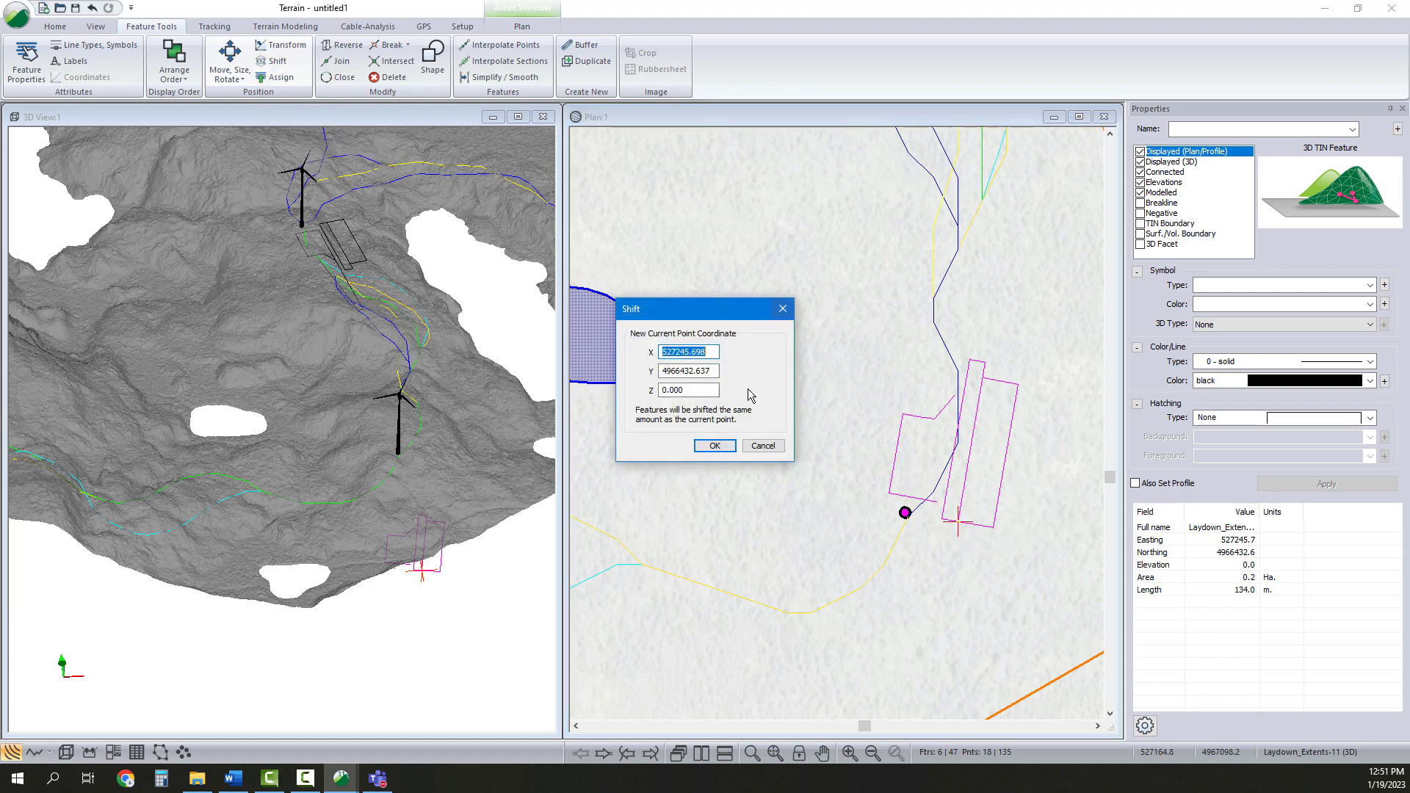
left_click(690, 390)
type("65")
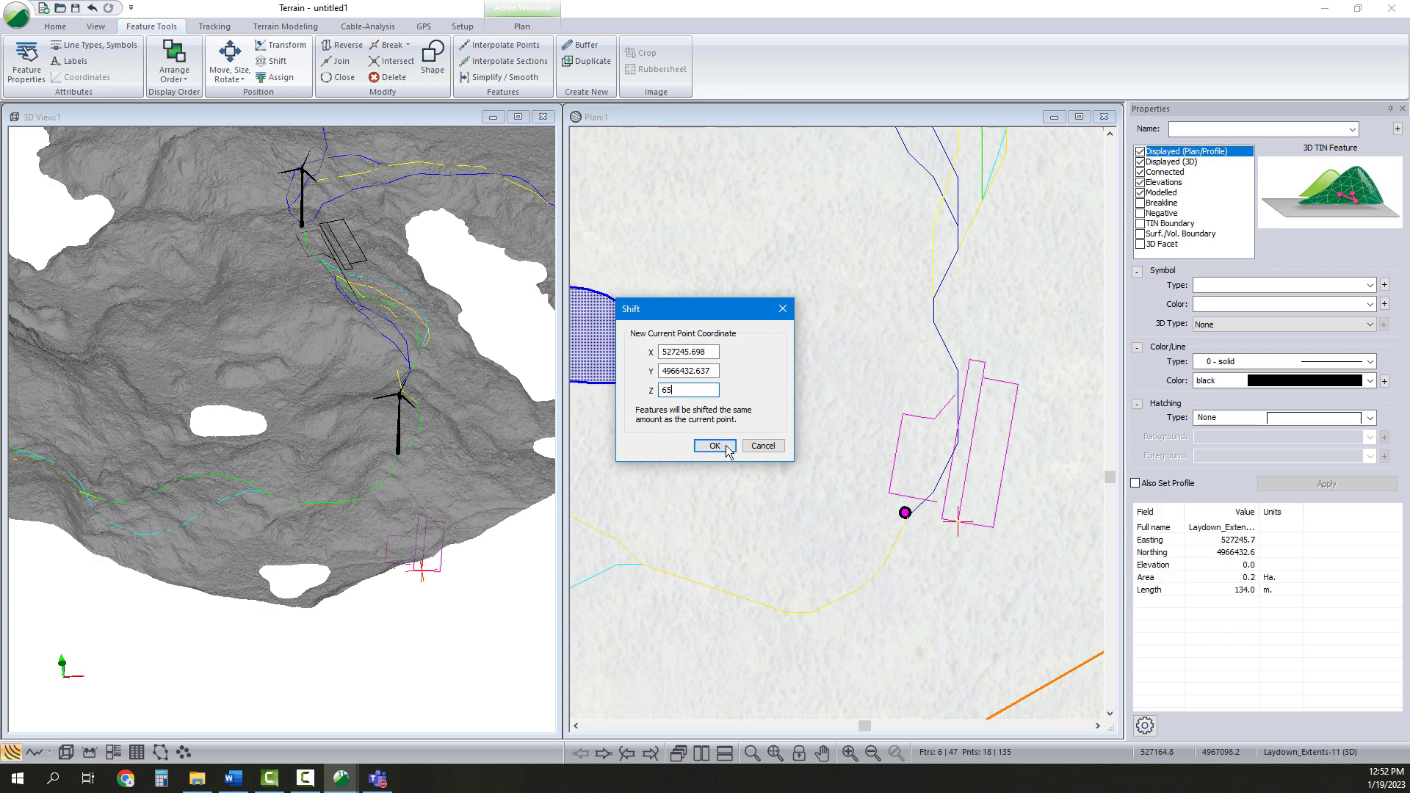
left_click(716, 446)
Inspect the raised southern pad in the 3D view and survey the plan toward the eastern turbine
left_click_drag(402, 484, 415, 427)
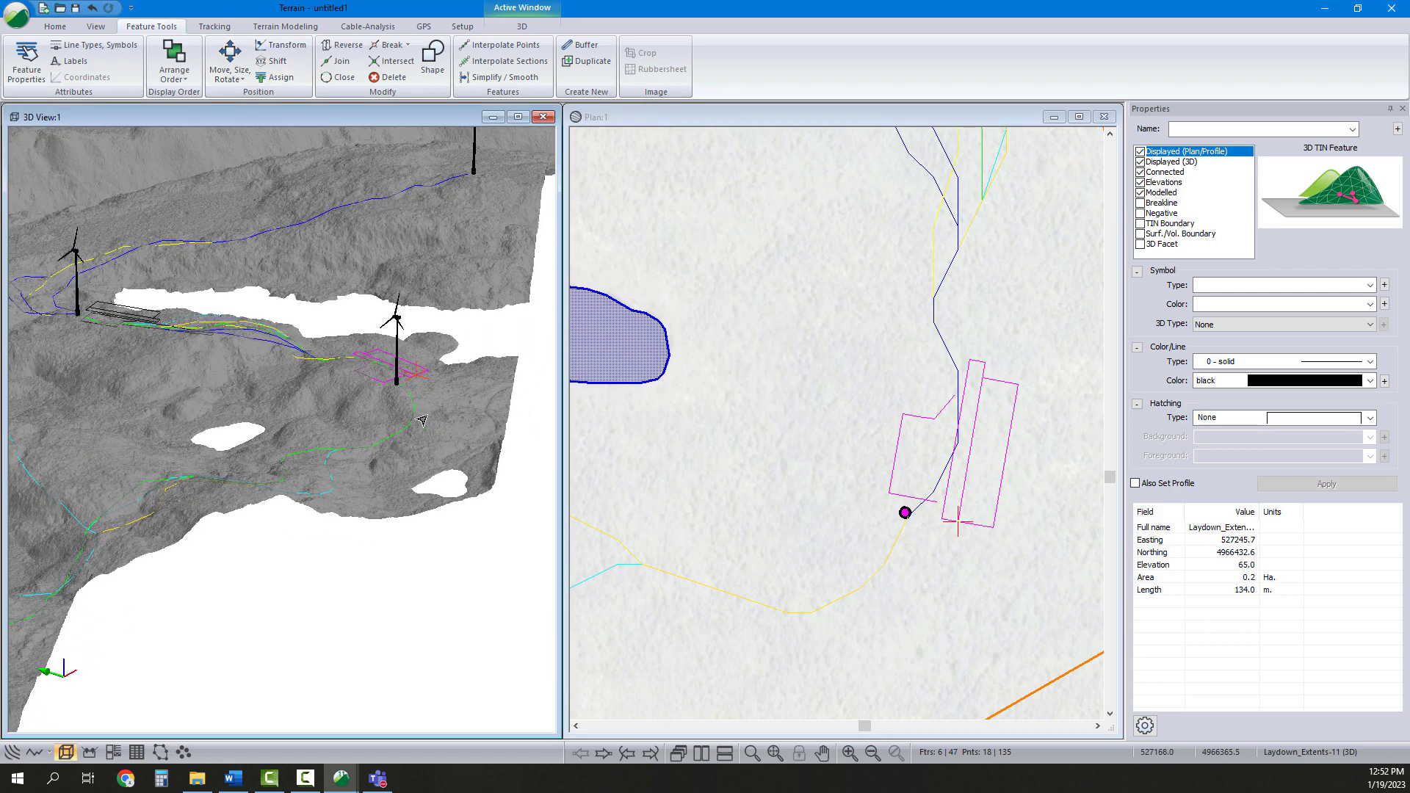
left_click_drag(332, 358, 514, 415)
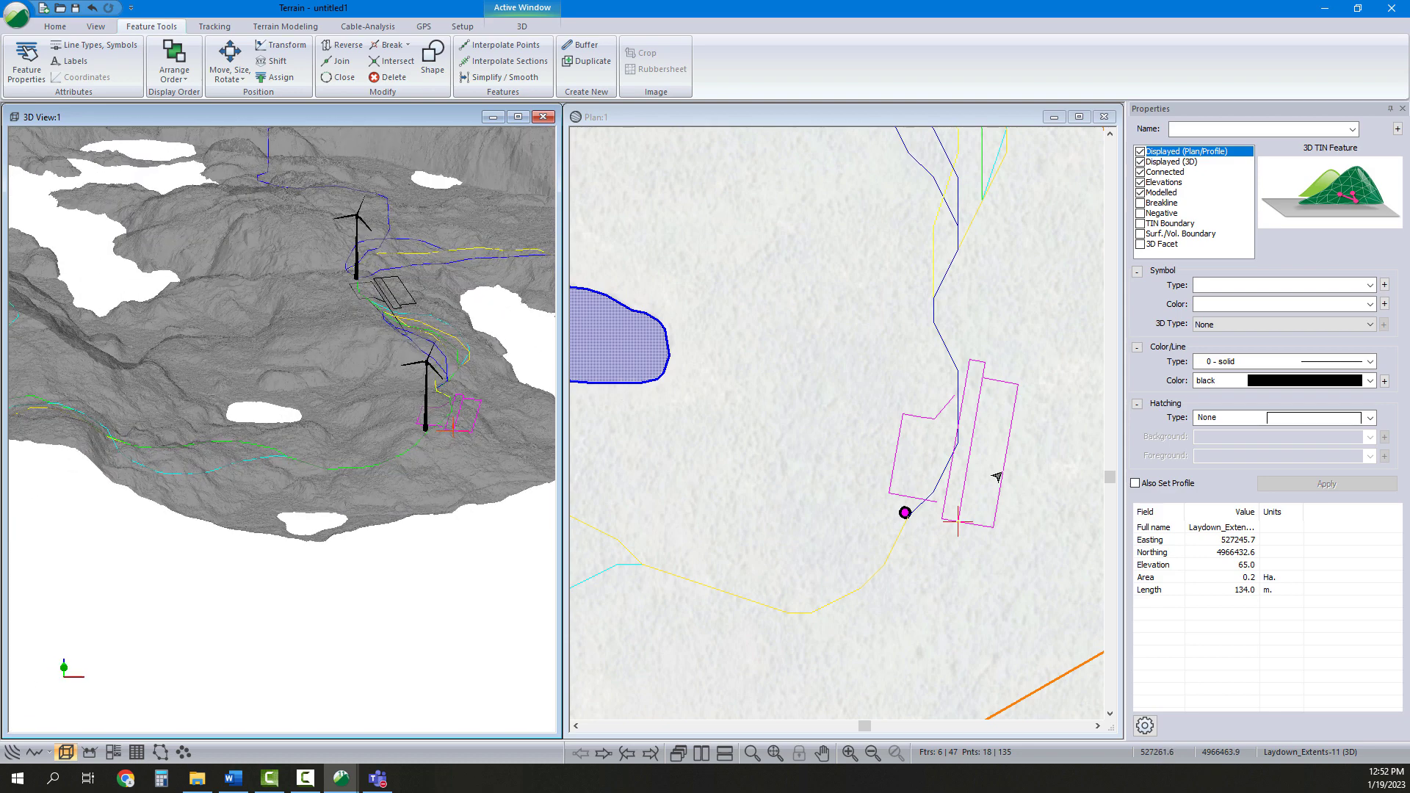
left_click(984, 319)
middle_click_drag(986, 334, 921, 395)
scroll(919, 399, "down", 2)
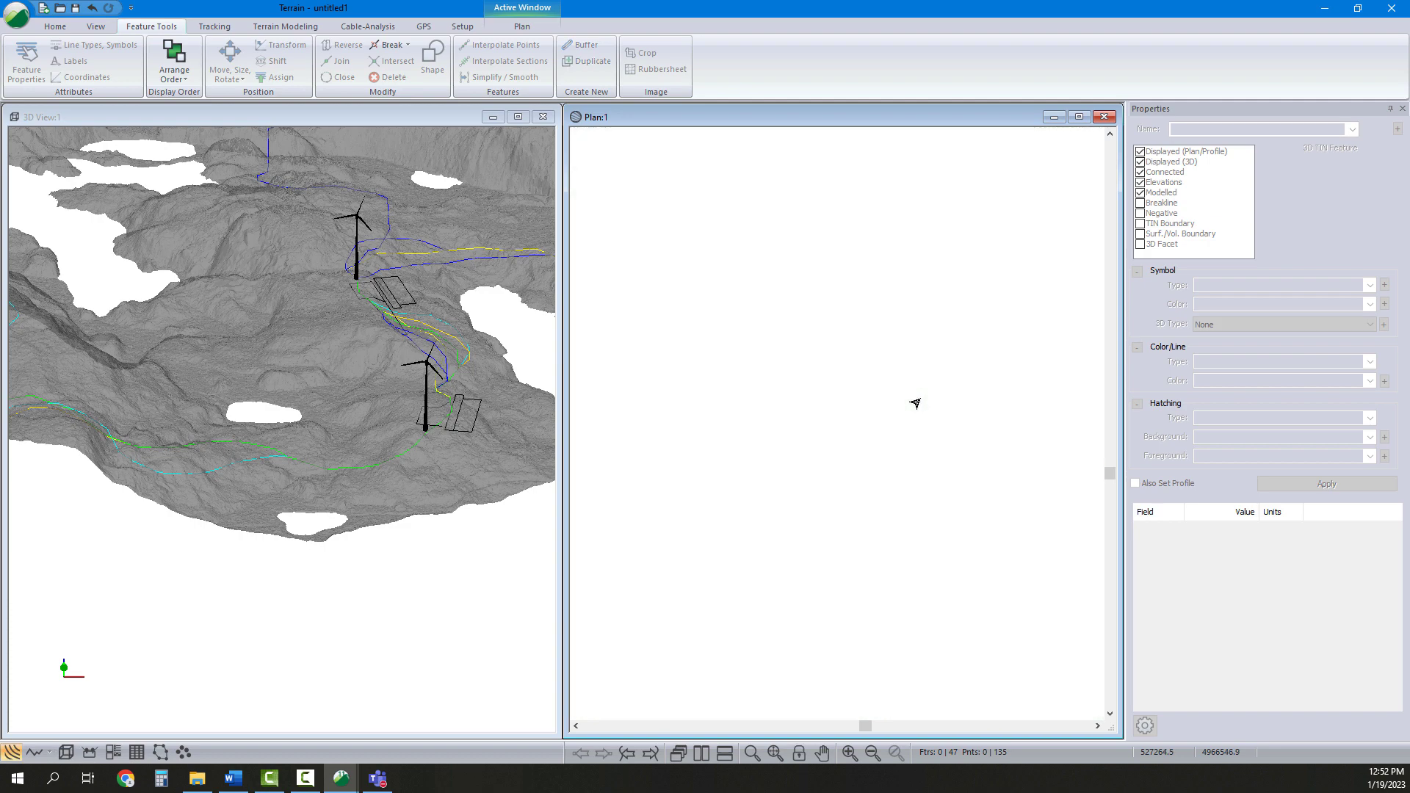
left_click(339, 392)
scroll(326, 419, "down", 3)
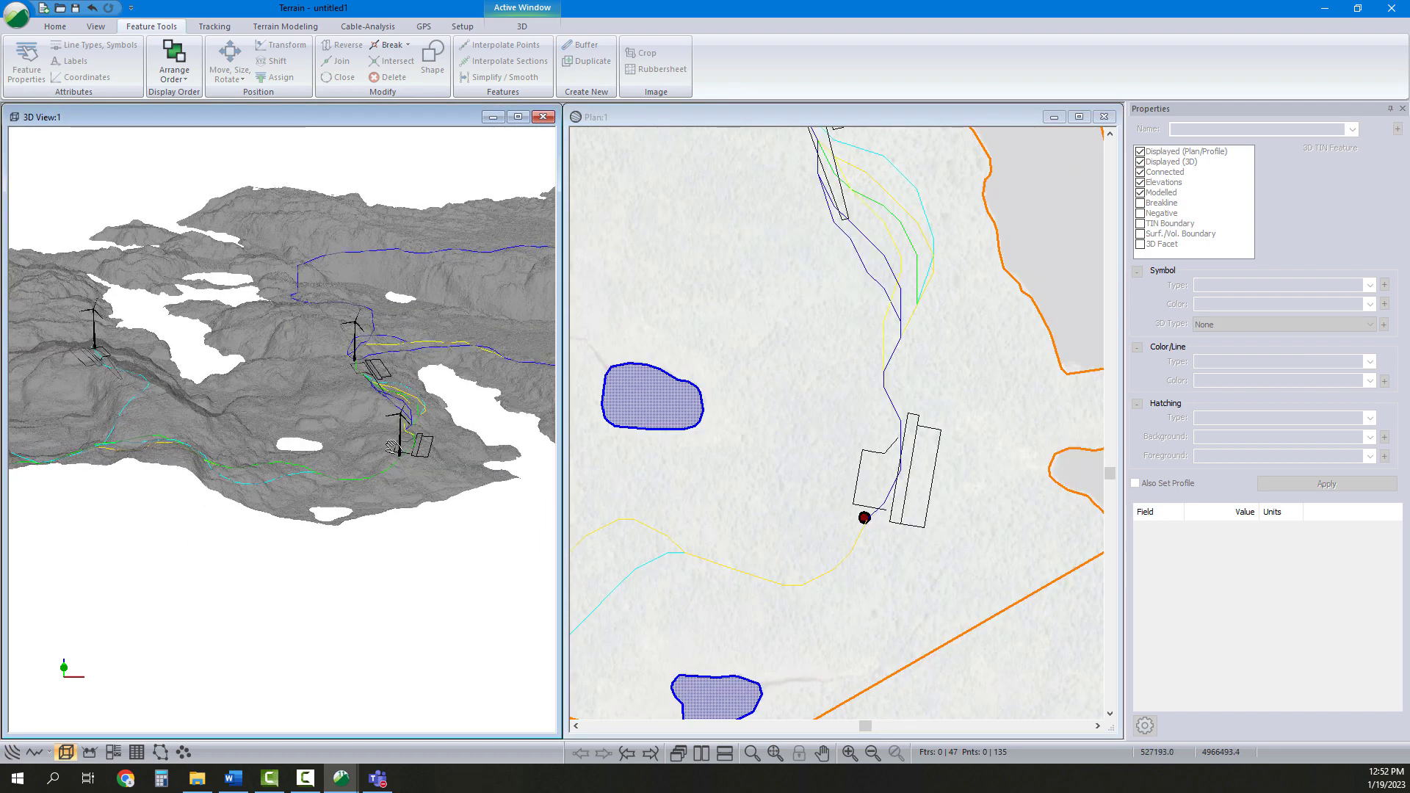
middle_click_drag(313, 434, 296, 482)
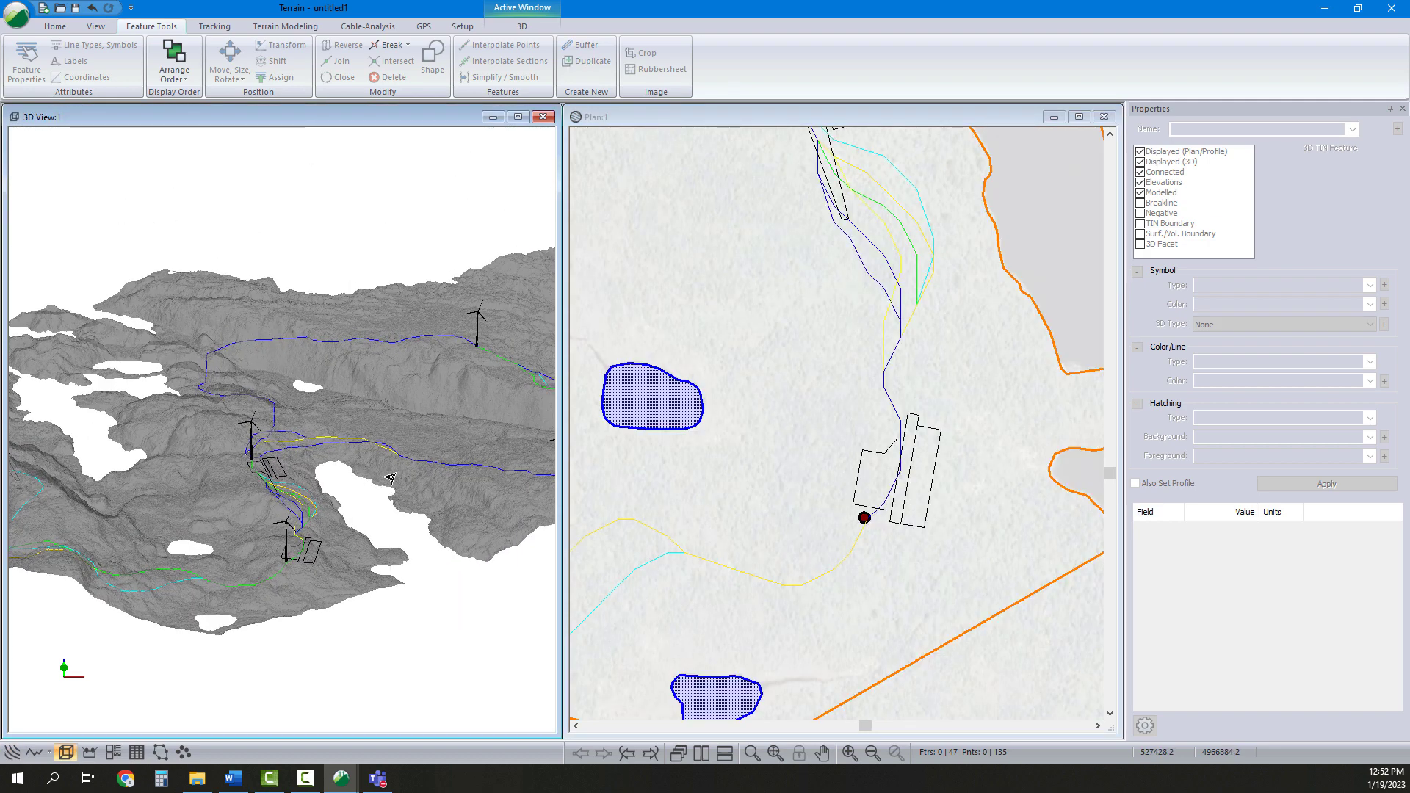
middle_click_drag(924, 393, 860, 487)
scroll(859, 488, "down", 3)
middle_click_drag(897, 428, 827, 483)
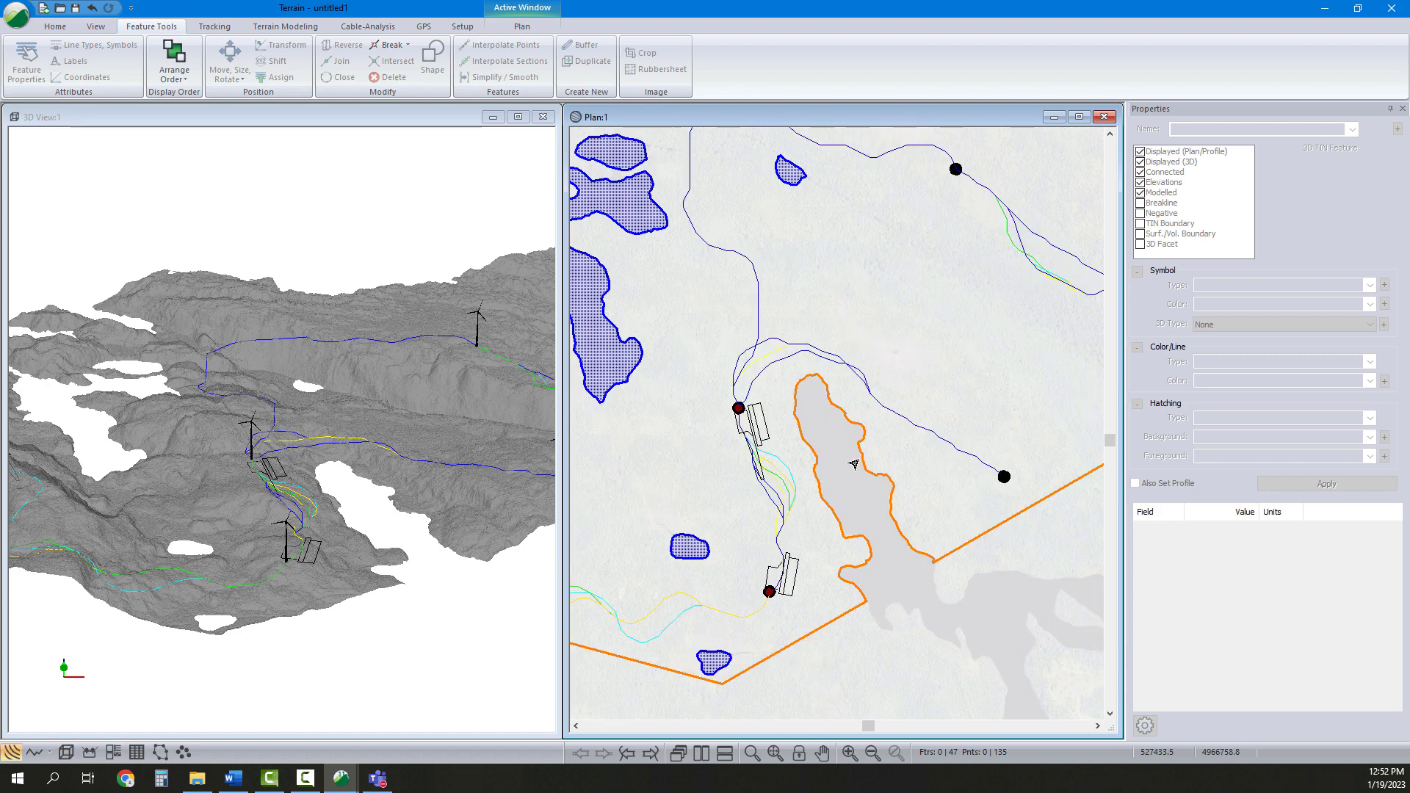
middle_click_drag(422, 512, 408, 505)
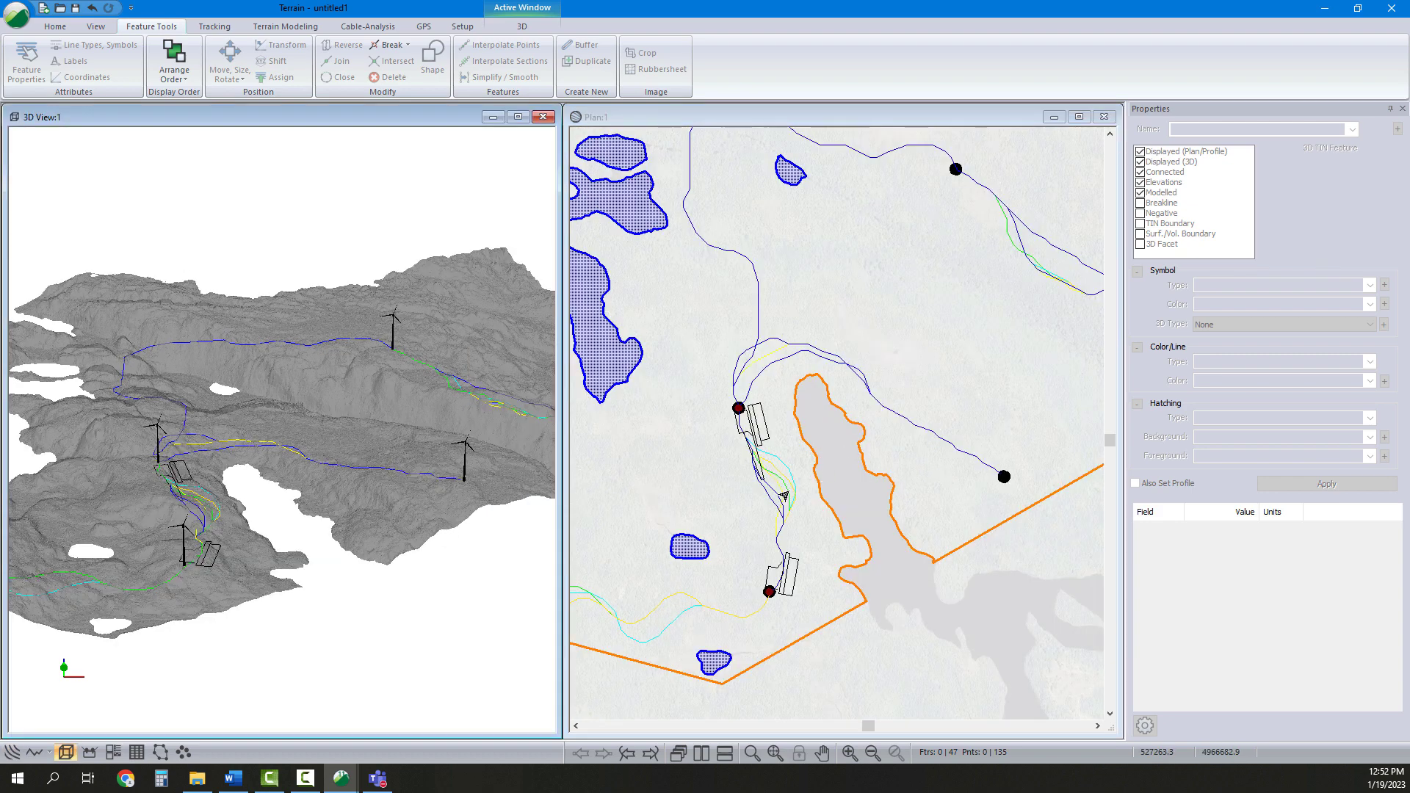
mouse_move(784, 496)
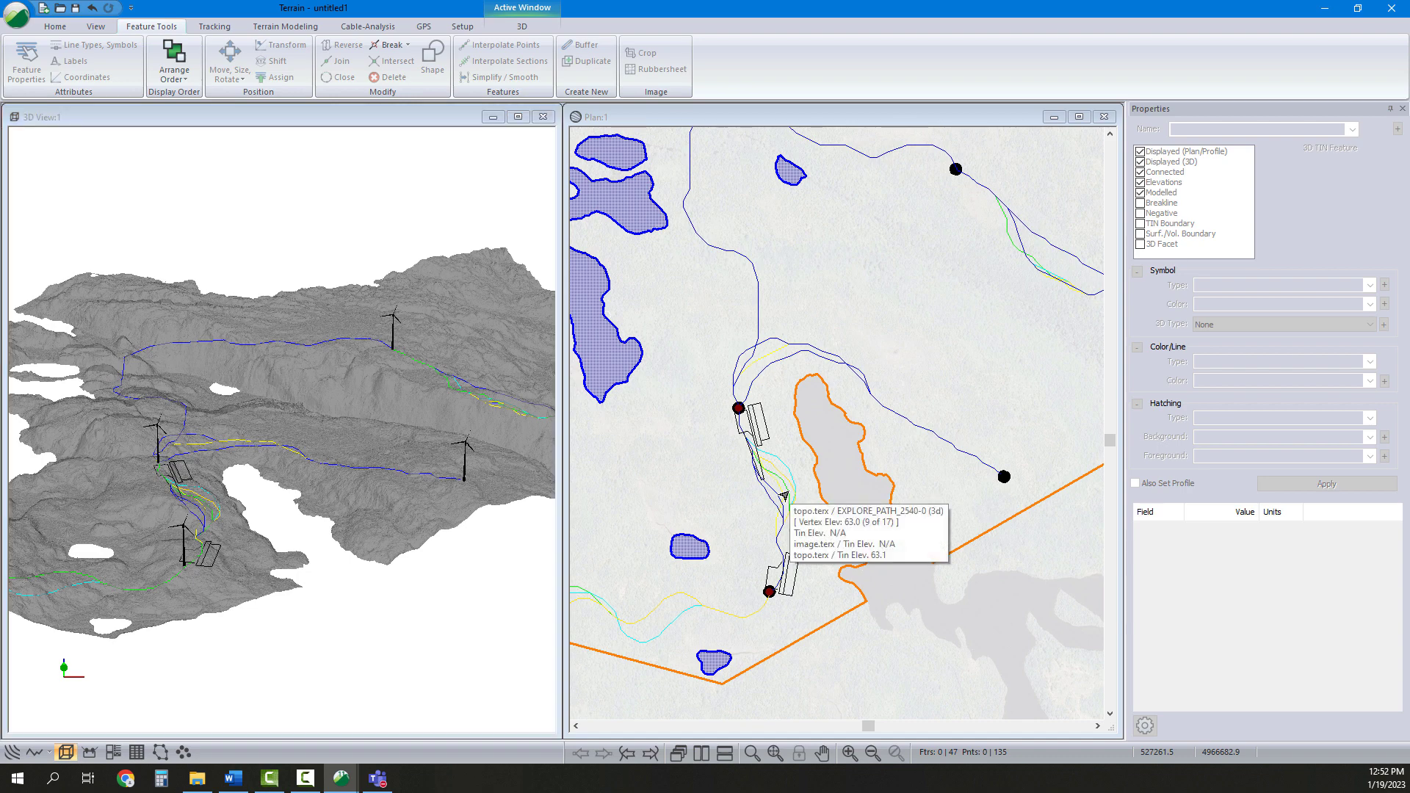
Paste a fifth duplicate set of pad features into the plan
left_click(706, 395)
right_click(809, 388)
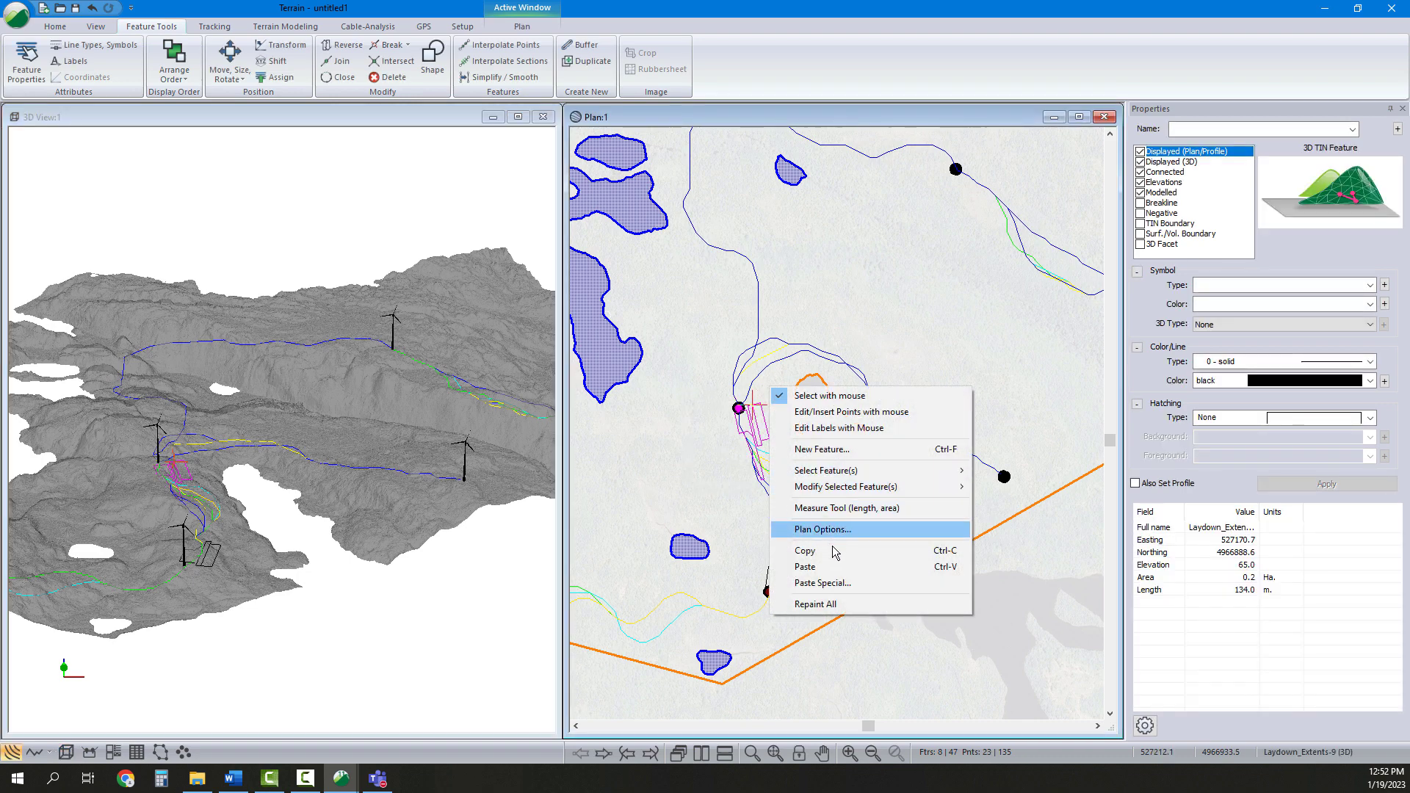
left_click(663, 466)
right_click(684, 409)
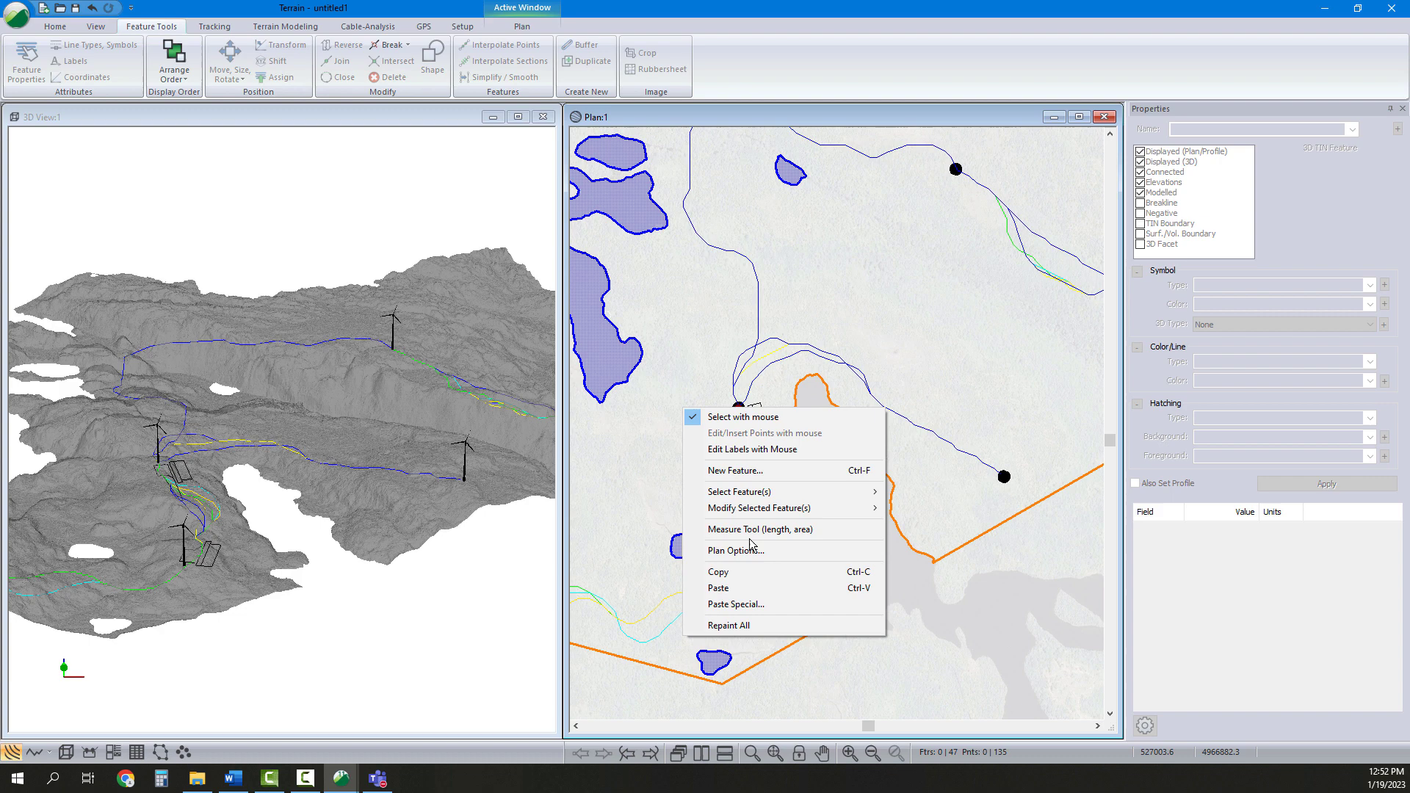
left_click(719, 588)
Move the fifth pad set by rectangle to the eastern turbine
left_click(238, 66)
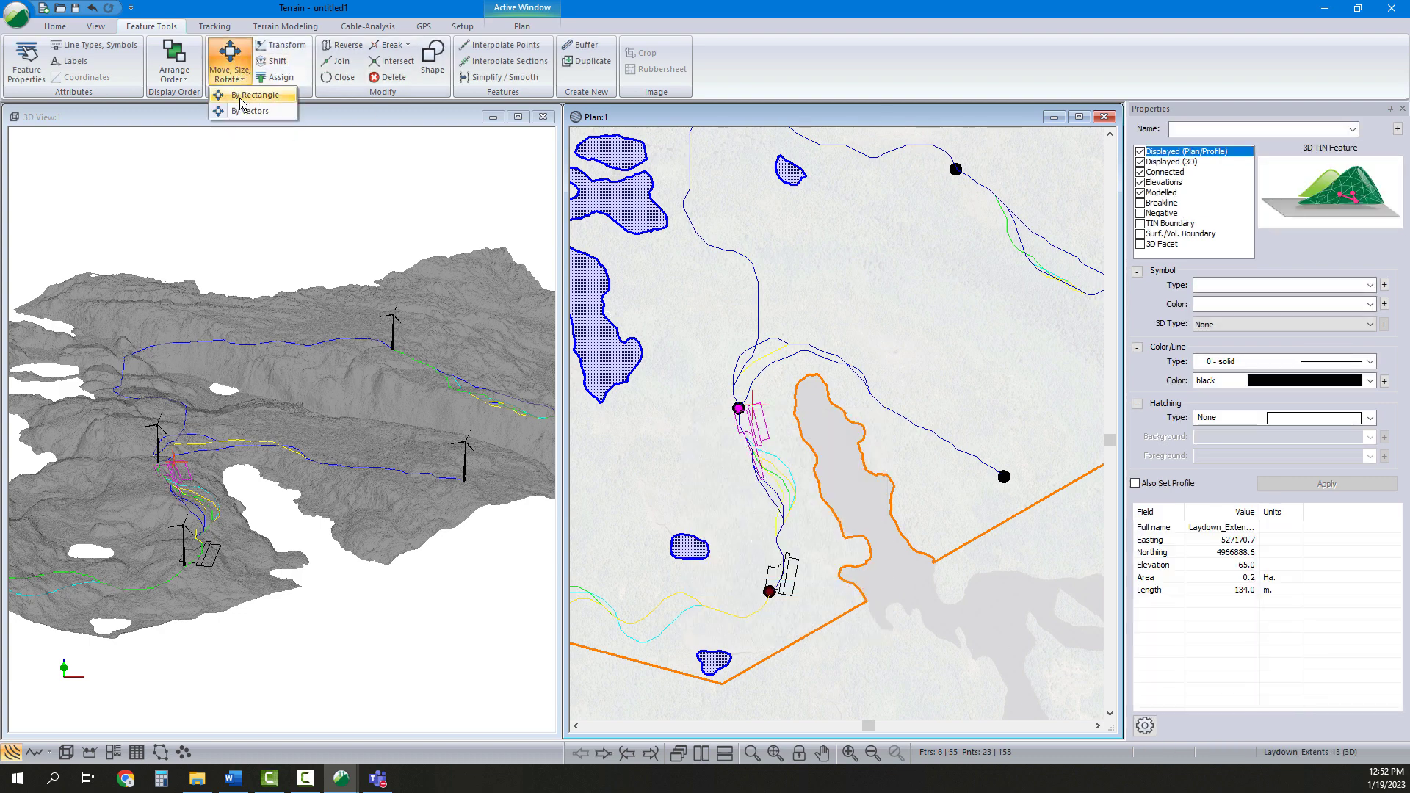
left_click(244, 96)
left_click_drag(766, 437, 977, 505)
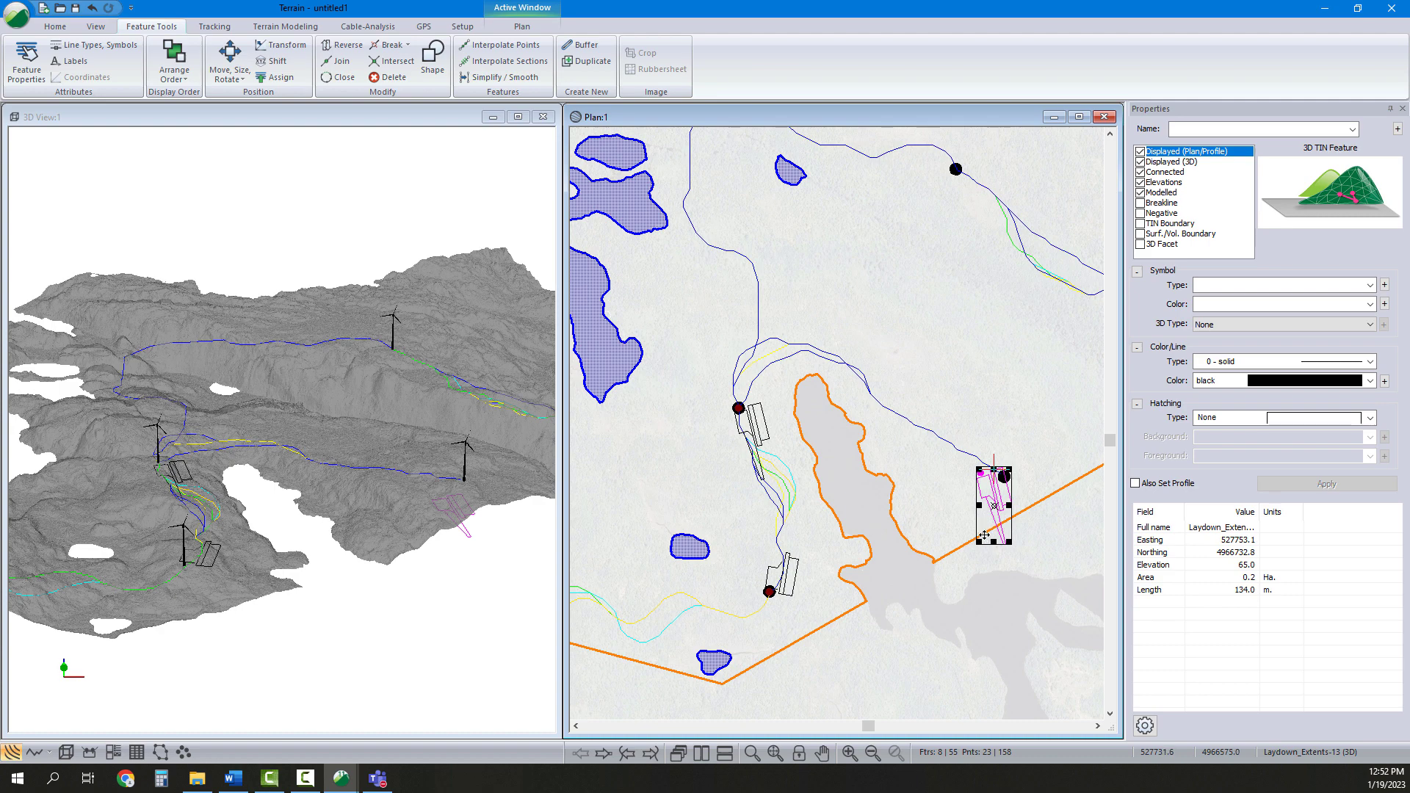
left_click_drag(992, 543, 944, 494)
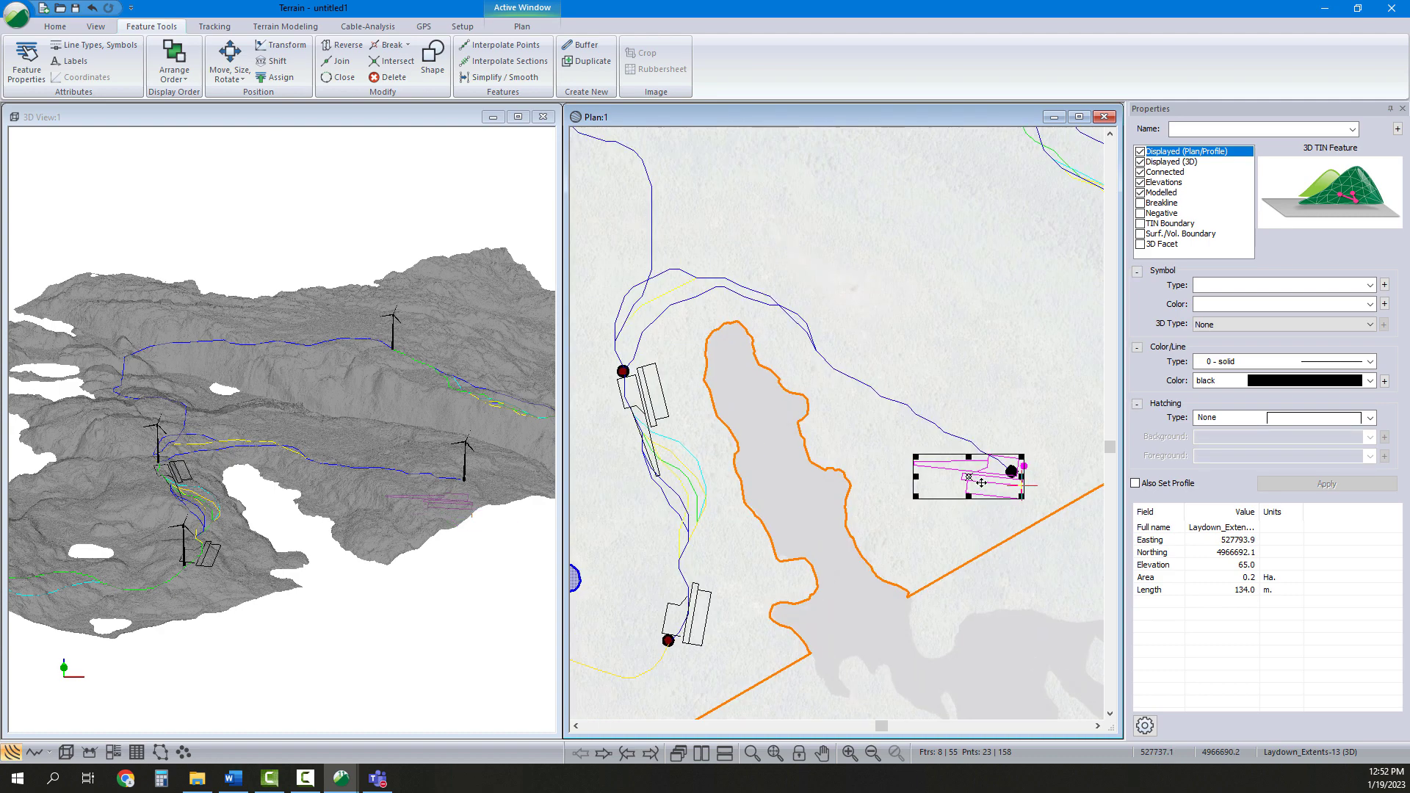
Rotate and nudge the fifth pad set so it lies alongside the road at the eastern turbine
scroll(969, 473, "up", 2)
left_click_drag(916, 466, 959, 469)
scroll(1007, 470, "up", 1)
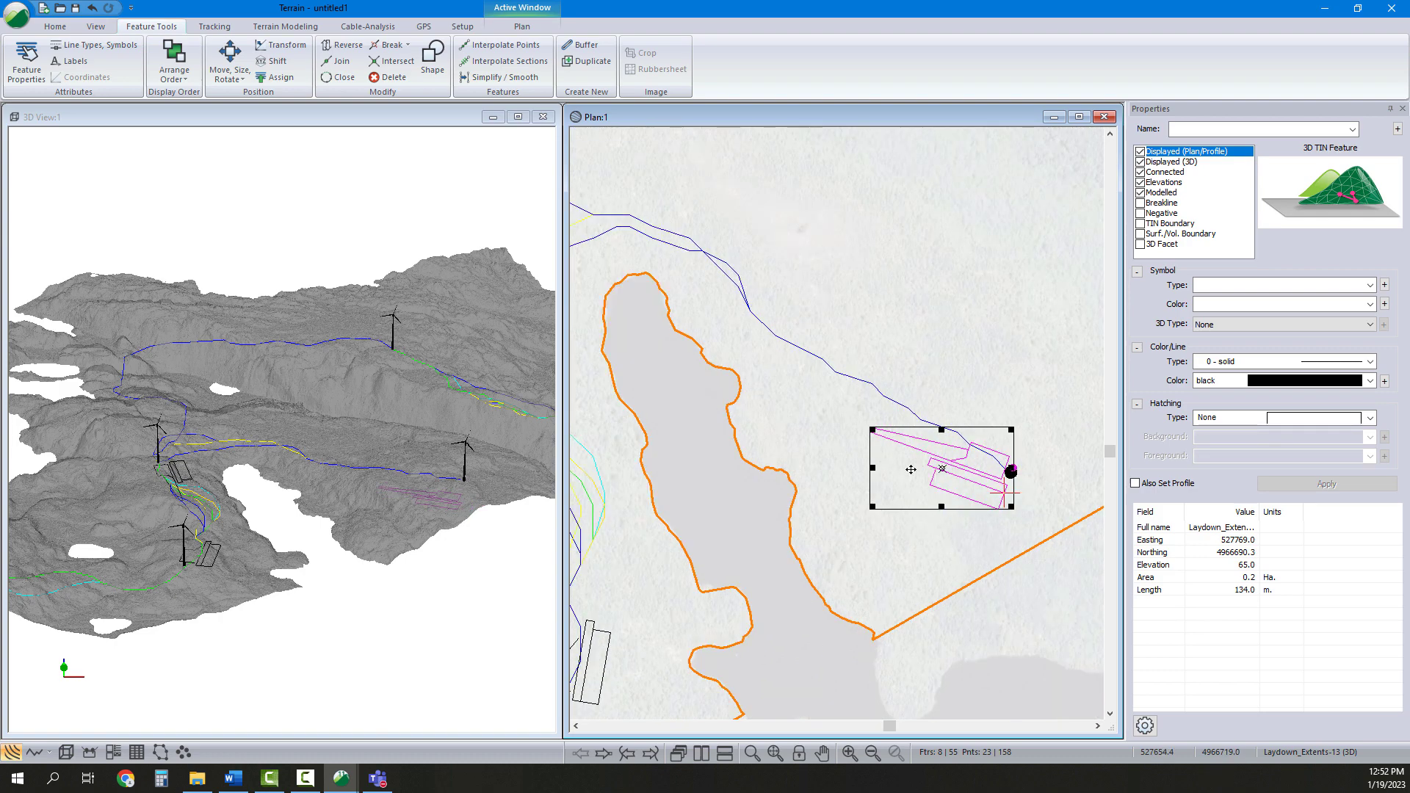
scroll(984, 467, "up", 1)
left_click_drag(832, 436, 848, 433)
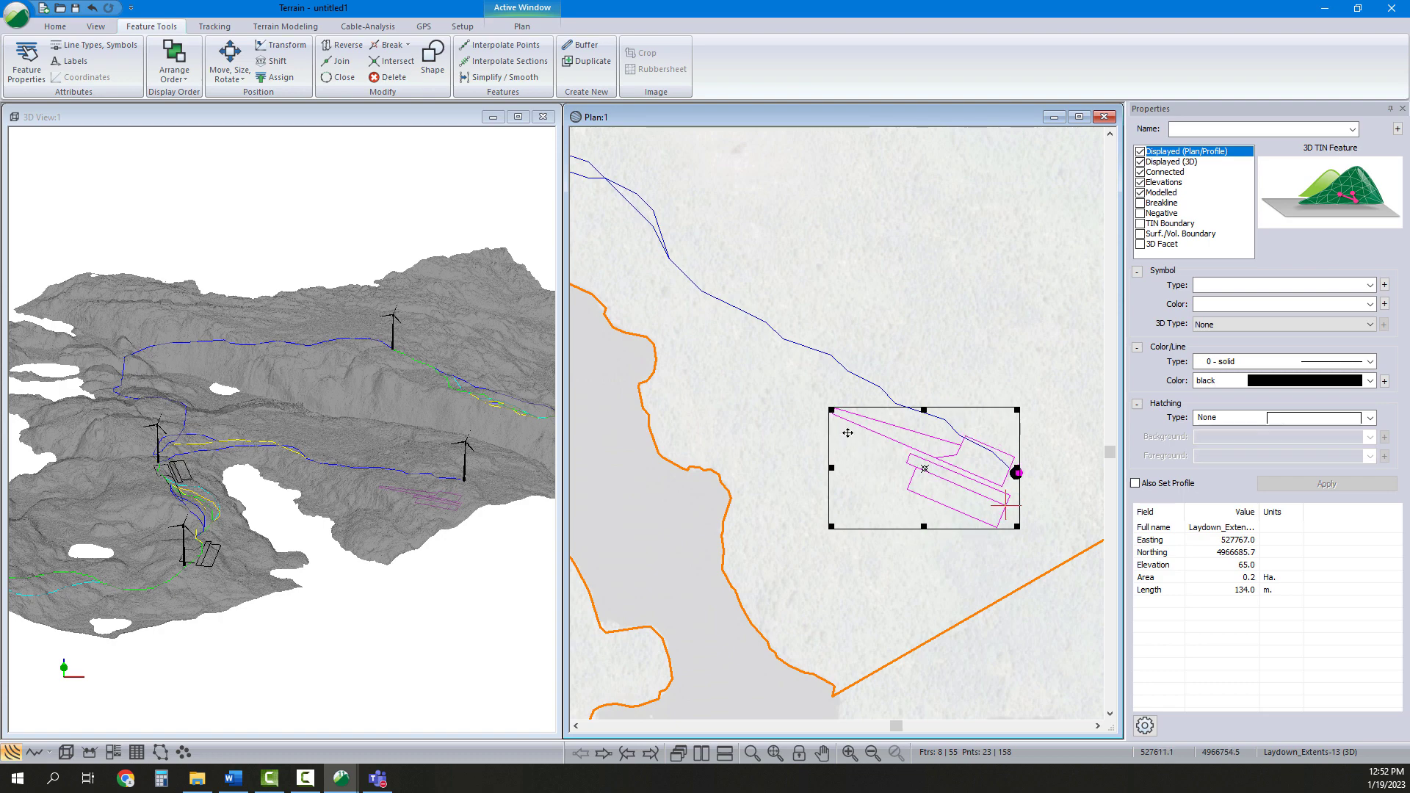
left_click_drag(958, 467, 956, 458)
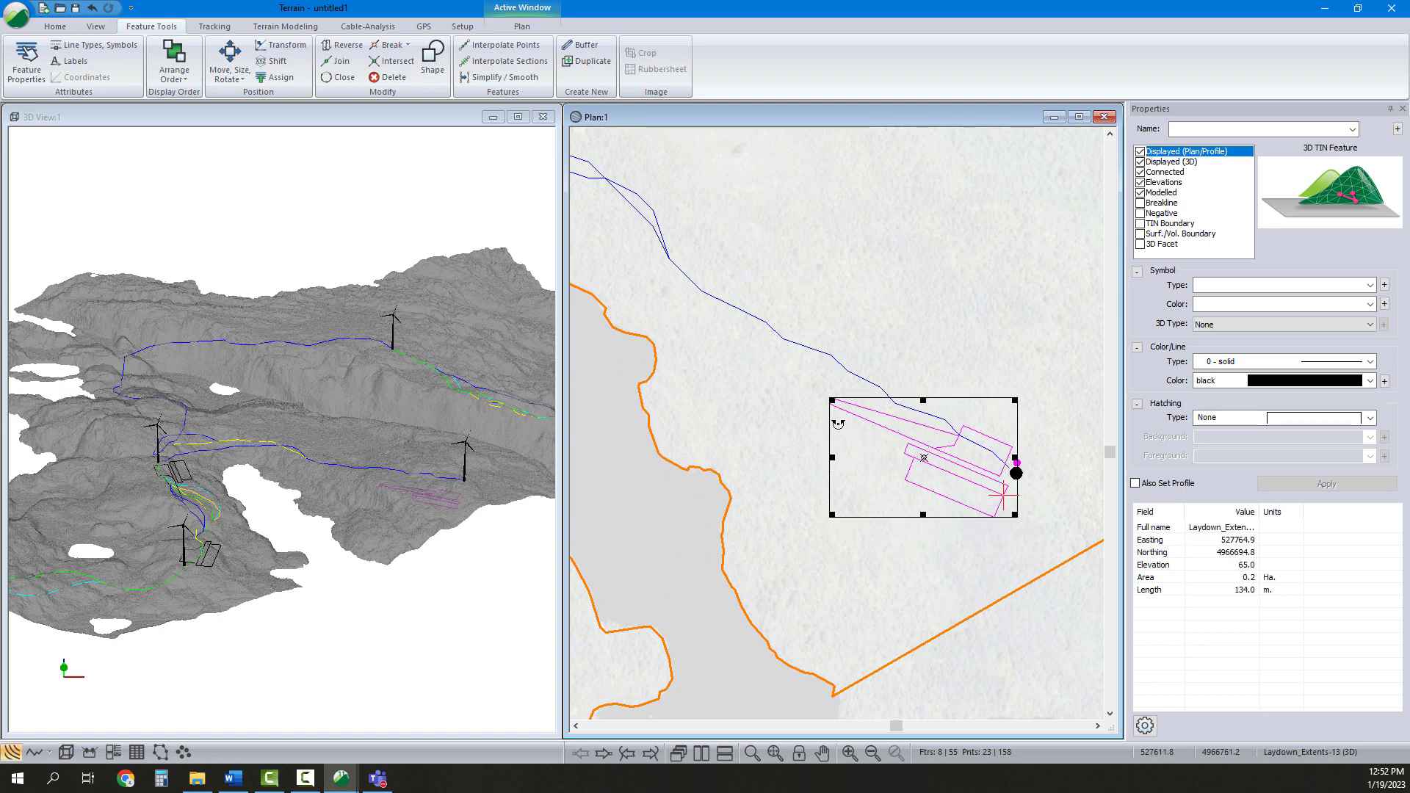
left_click_drag(839, 421, 846, 411)
left_click_drag(951, 462, 955, 459)
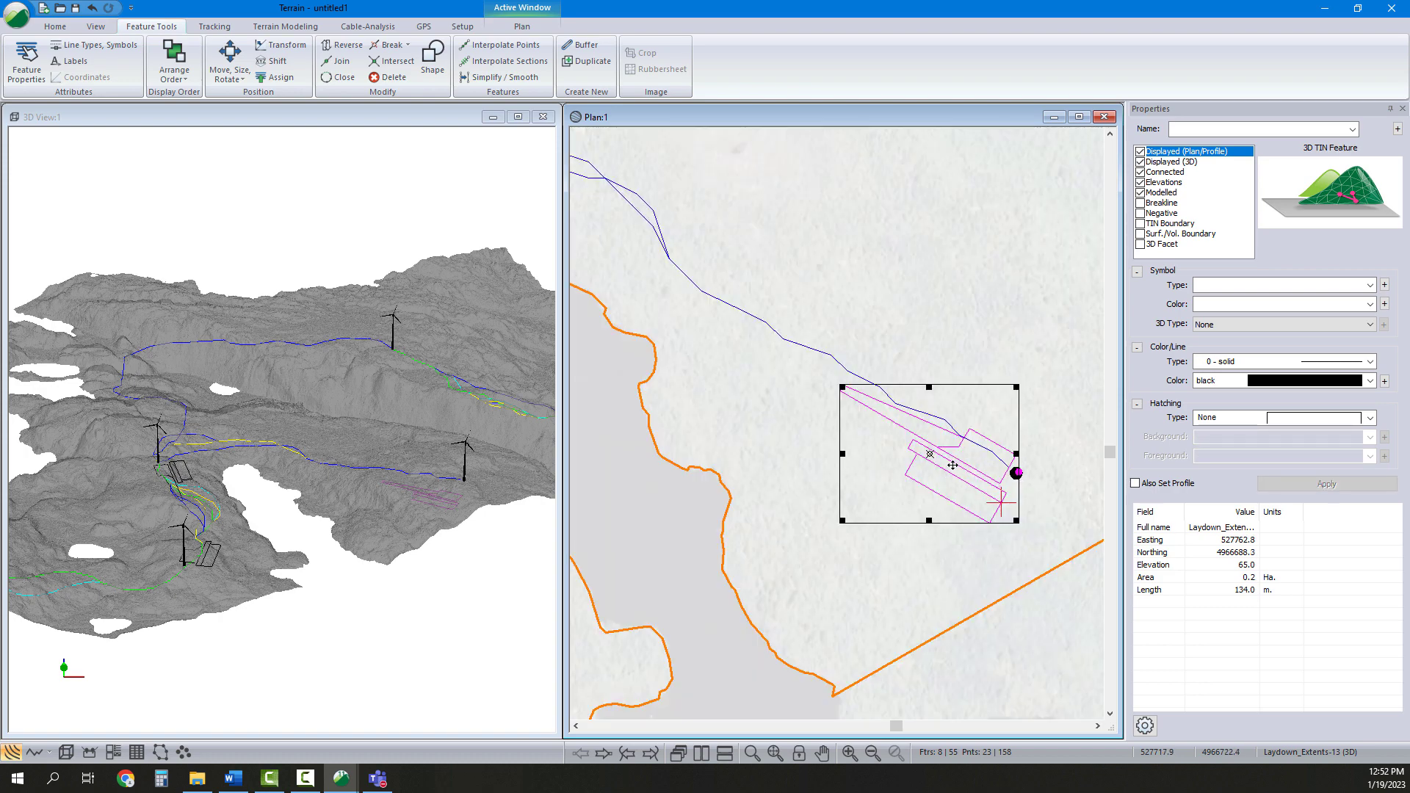
scroll(952, 464, "down", 1)
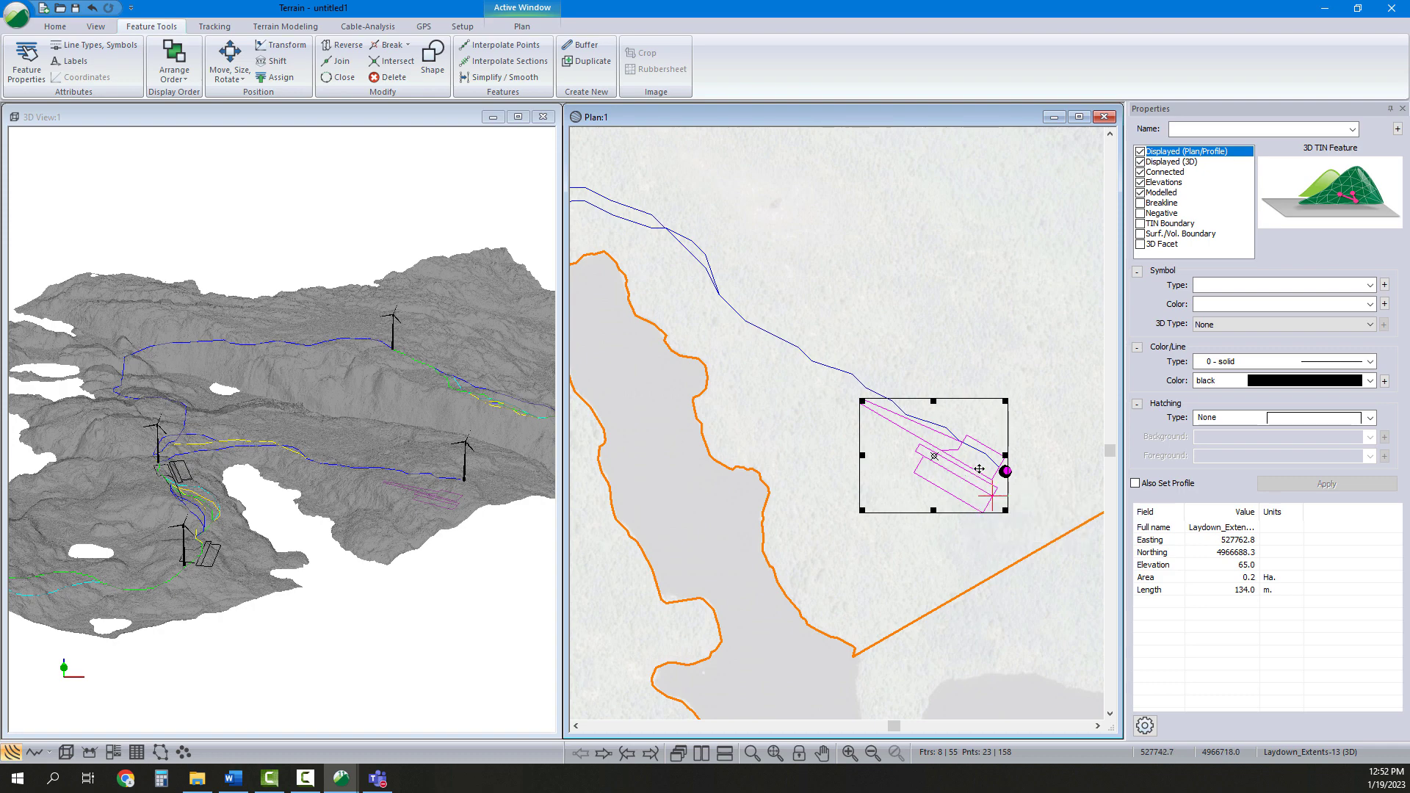
scroll(987, 470, "up", 2)
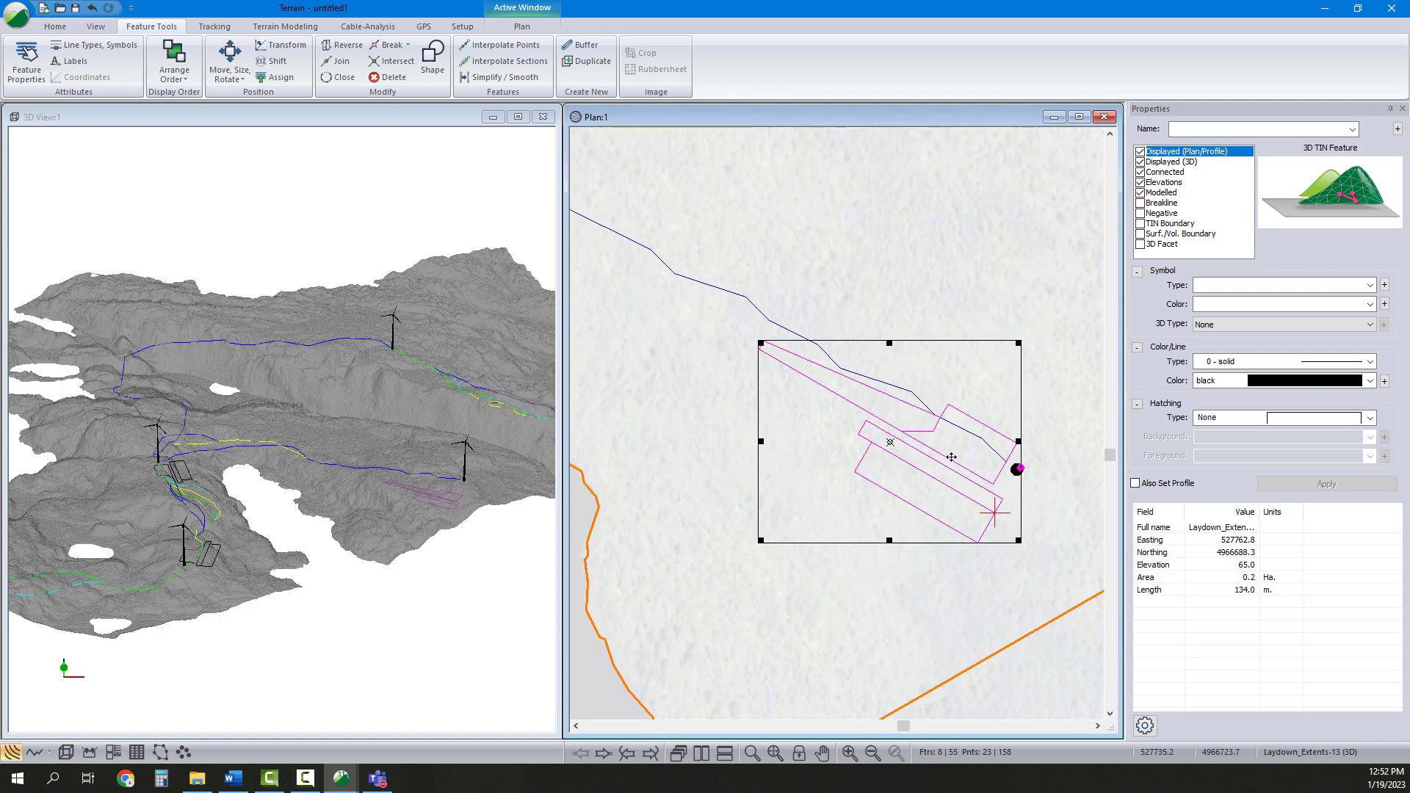
Select the fifth pad set and move it by vectors so its reference point lands on the eastern turbine
left_click(1040, 461)
left_click_drag(1025, 557, 777, 318)
left_click(230, 74)
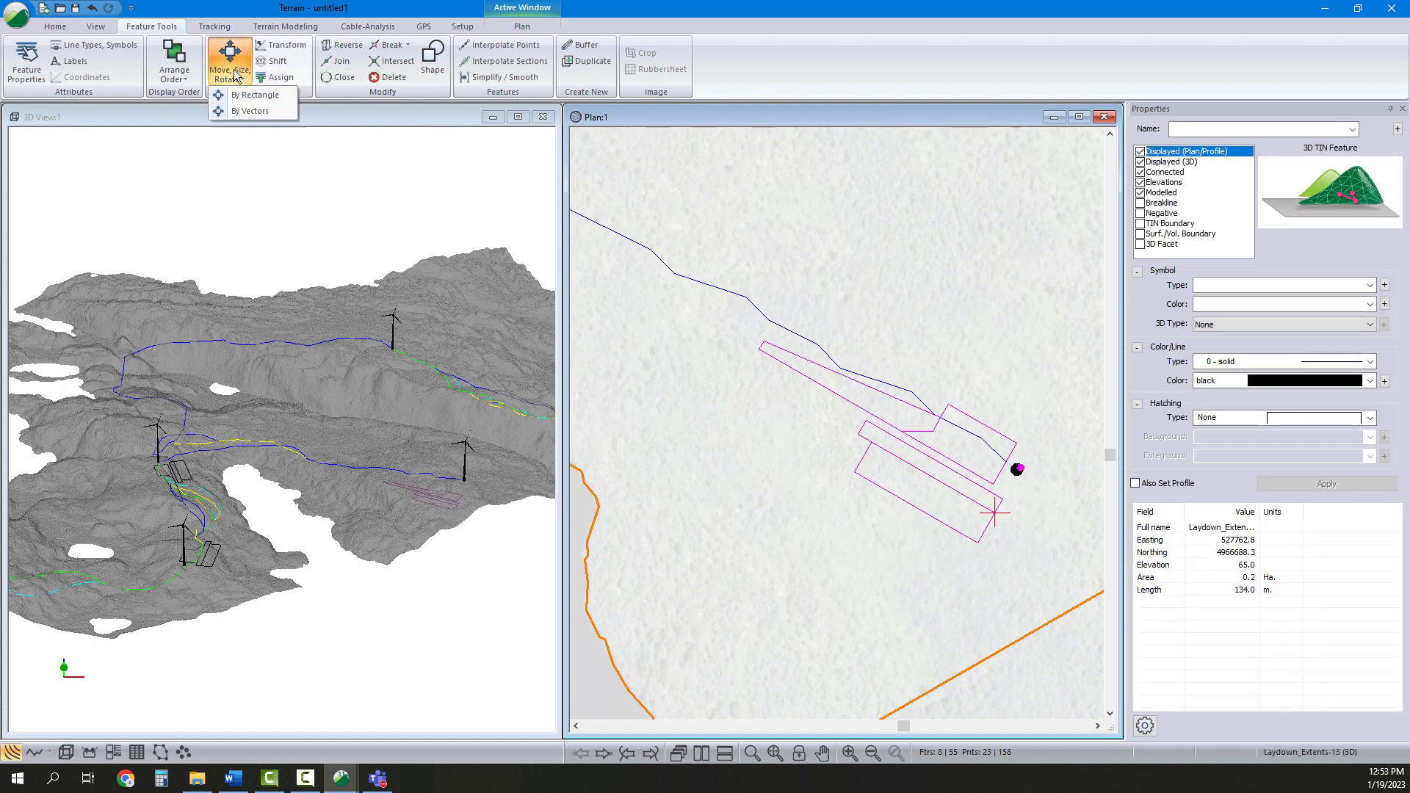
left_click(245, 110)
left_click(1016, 468)
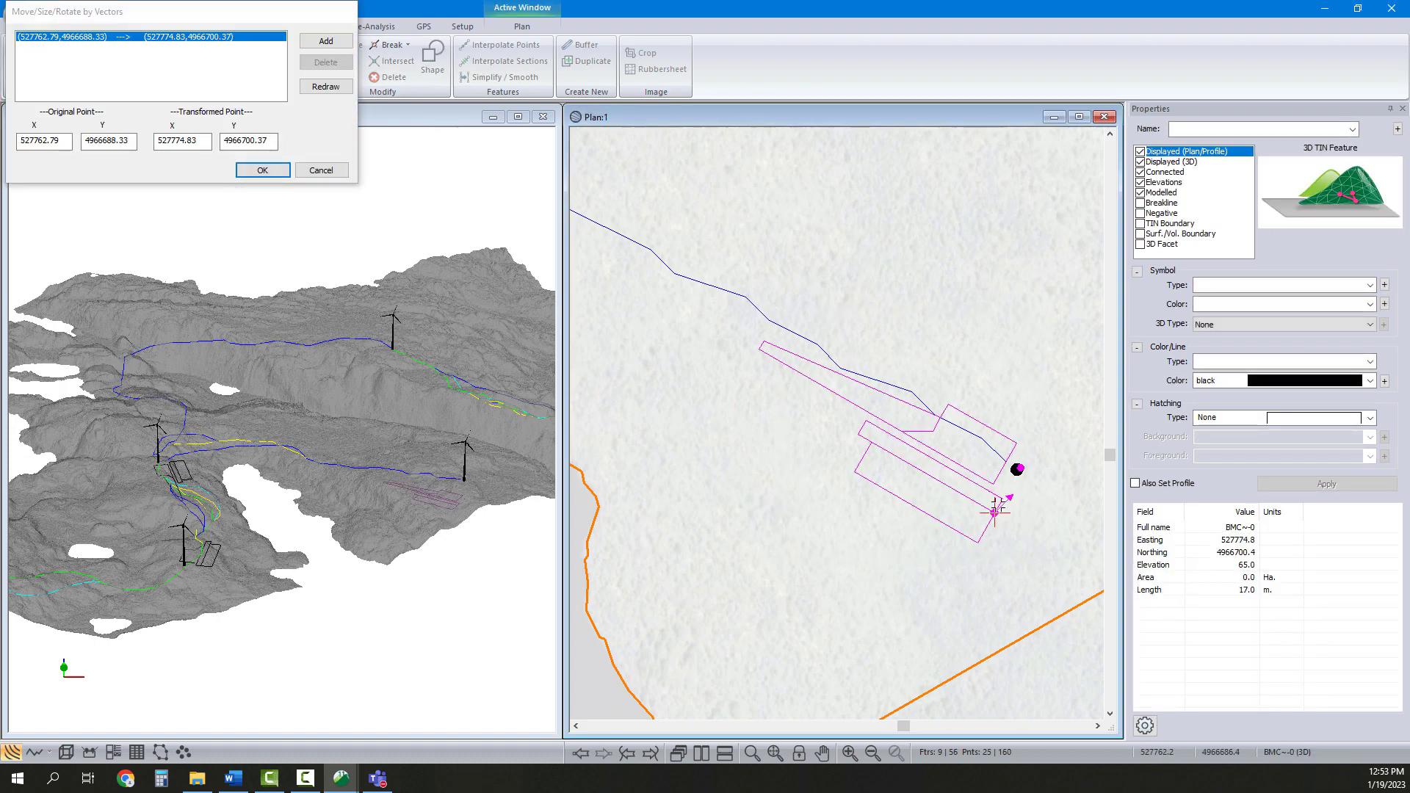
scroll(1017, 466, "up", 2)
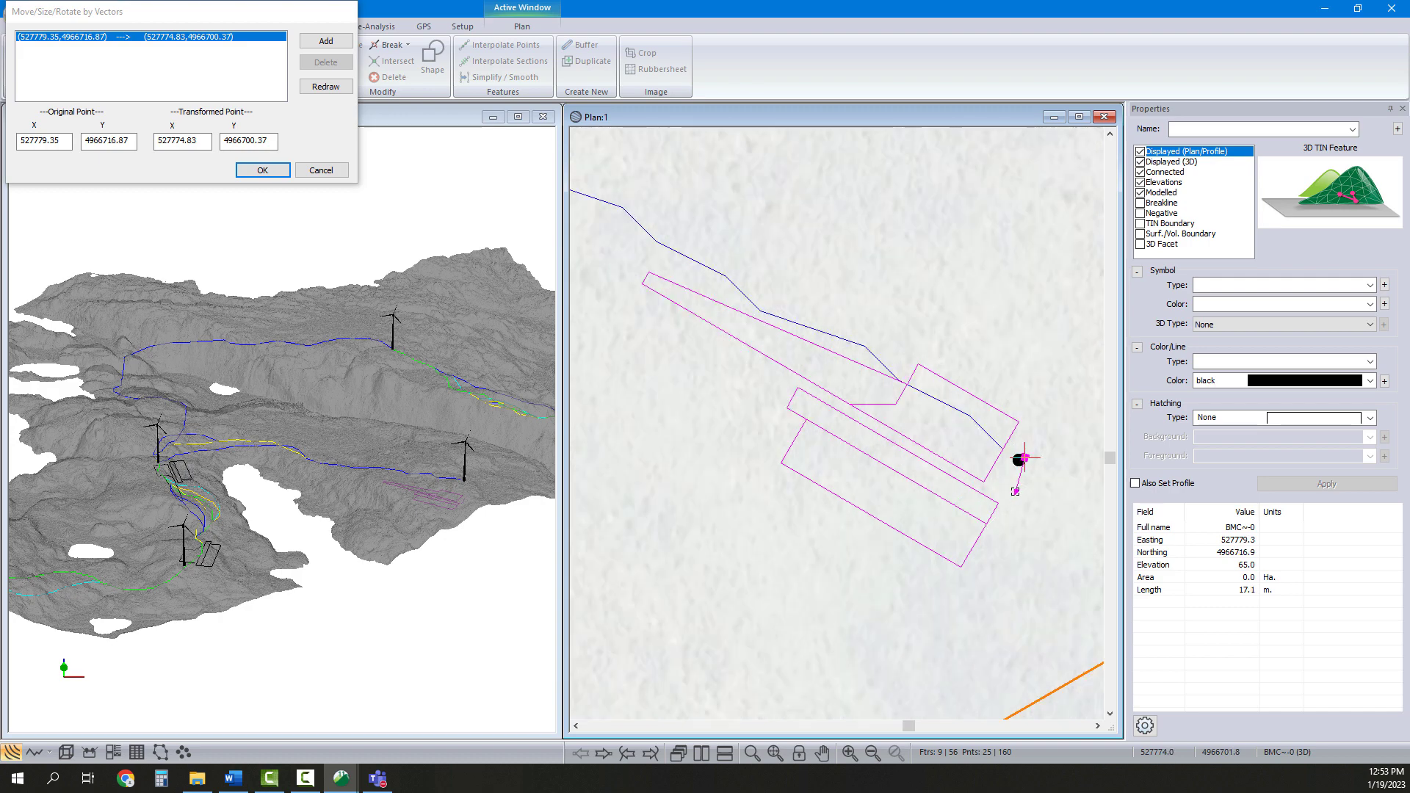
left_click(1017, 462)
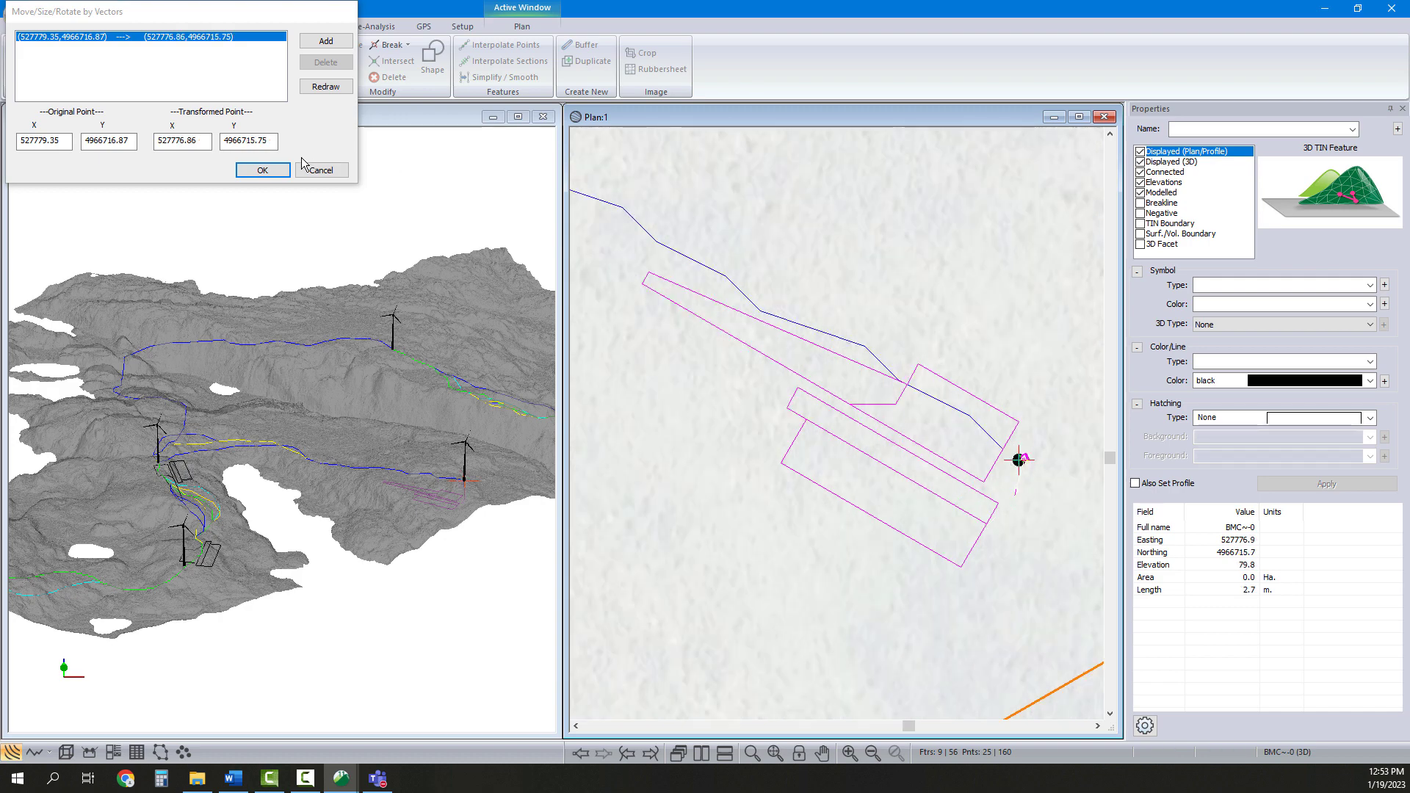
left_click(262, 170)
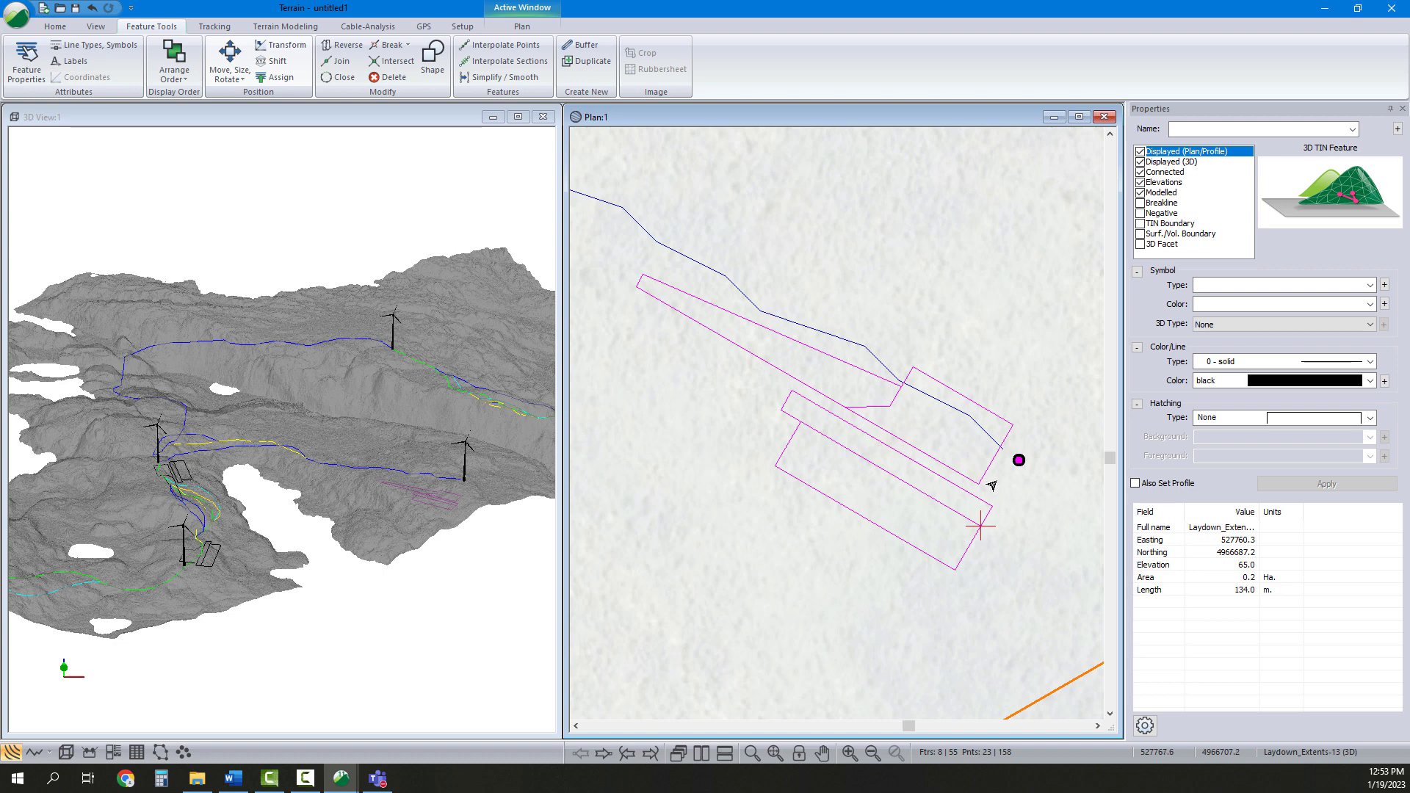
Check the terrain elevation at the pad, then shift the selected pad features to an elevation of 79
left_click(1024, 500)
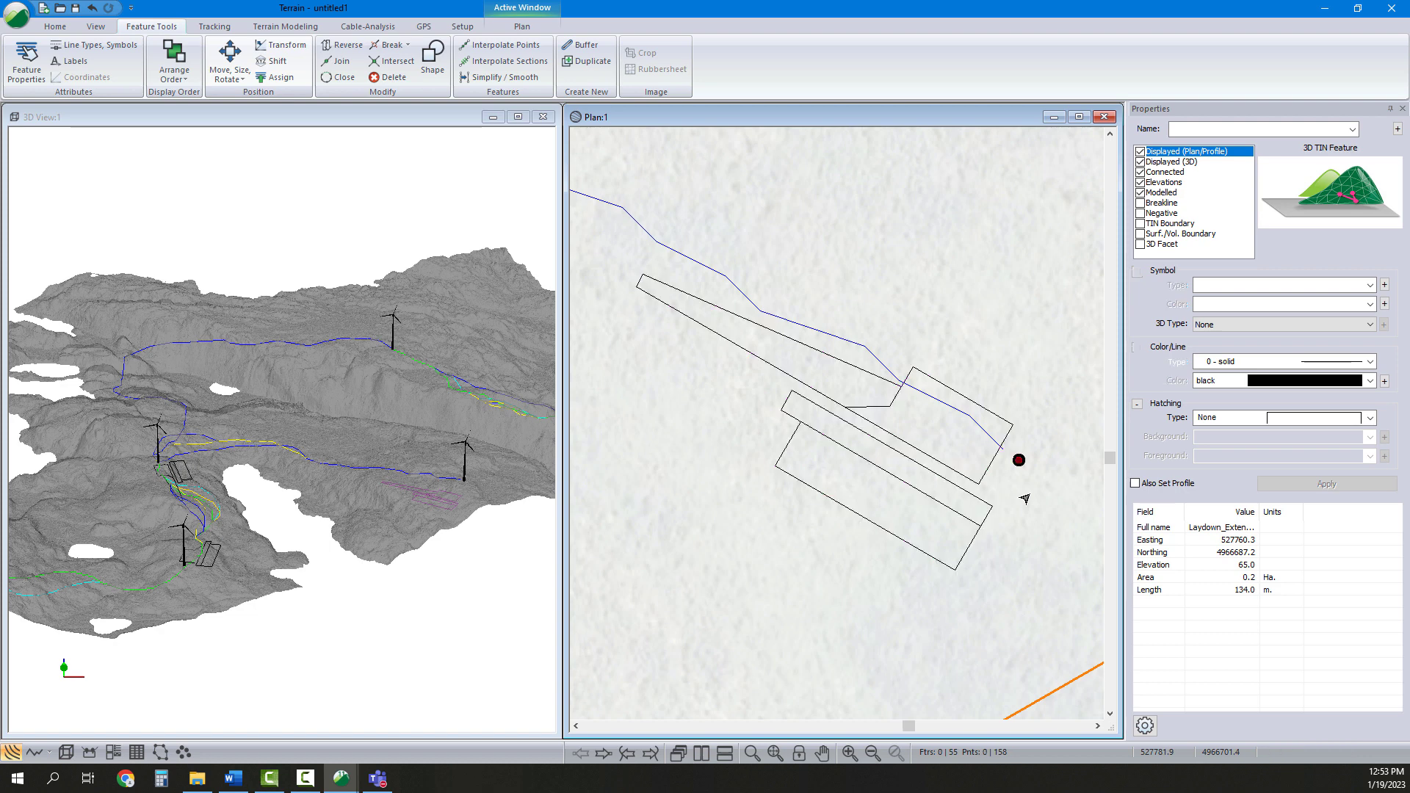
mouse_move(1003, 488)
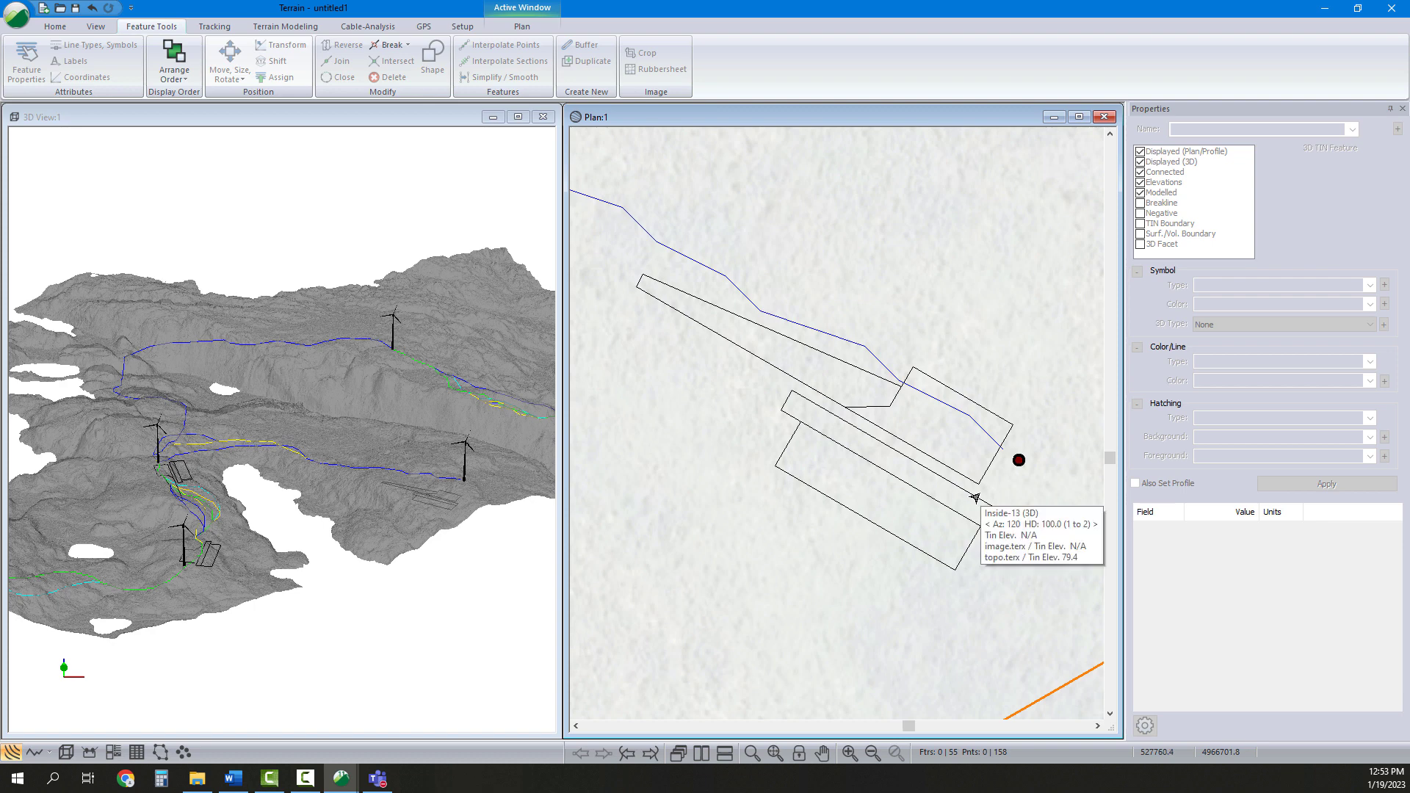
left_click_drag(646, 240, 610, 229)
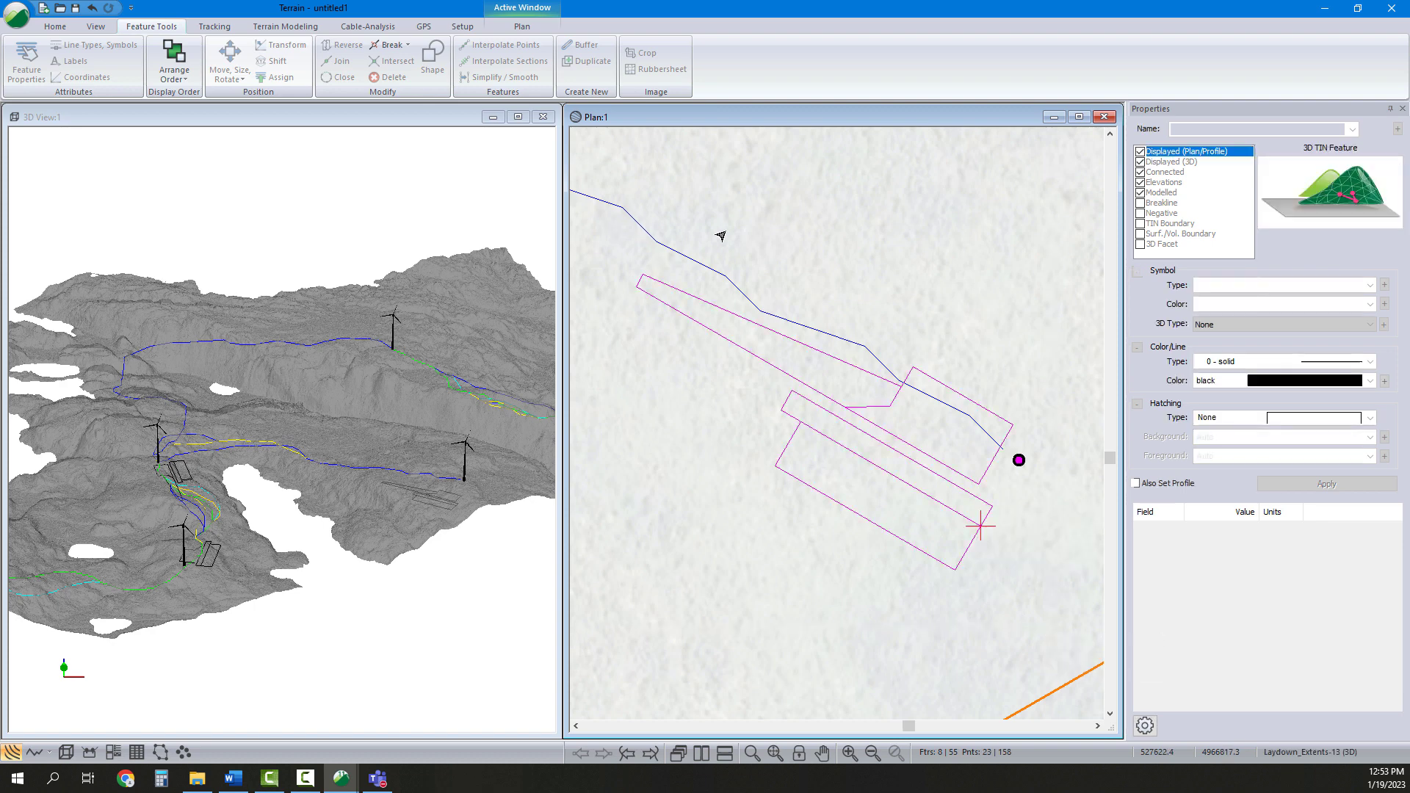
left_click(273, 61)
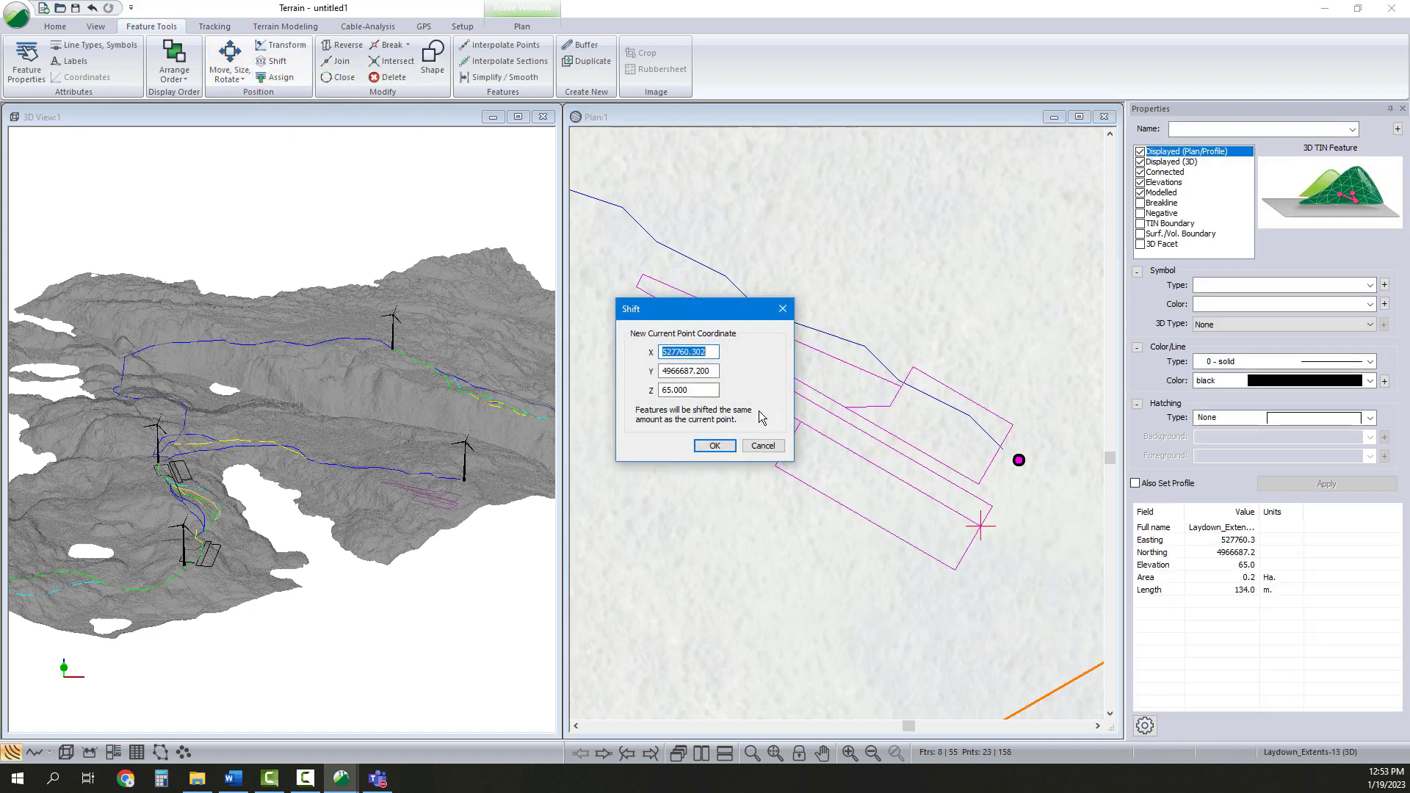
left_click(704, 390)
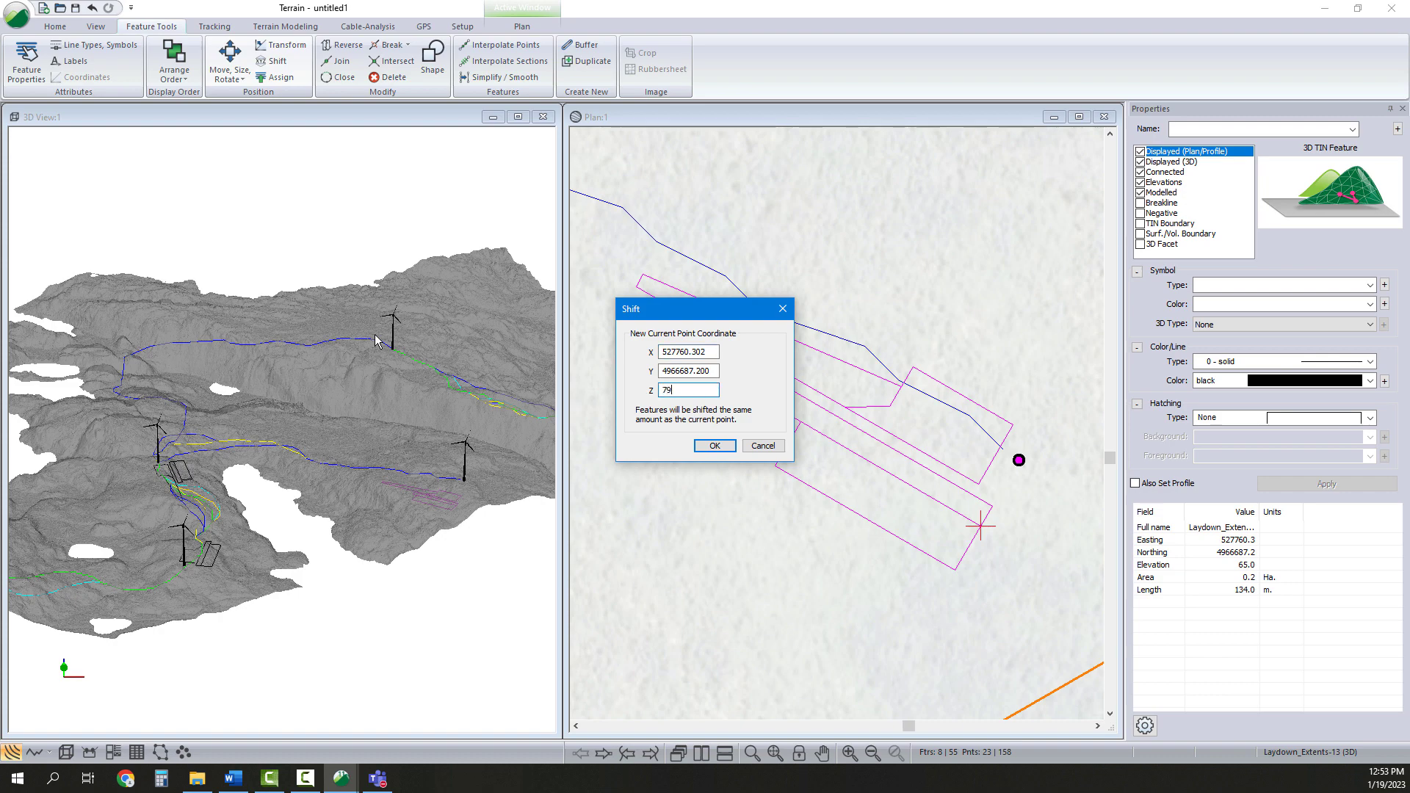
left_click(716, 446)
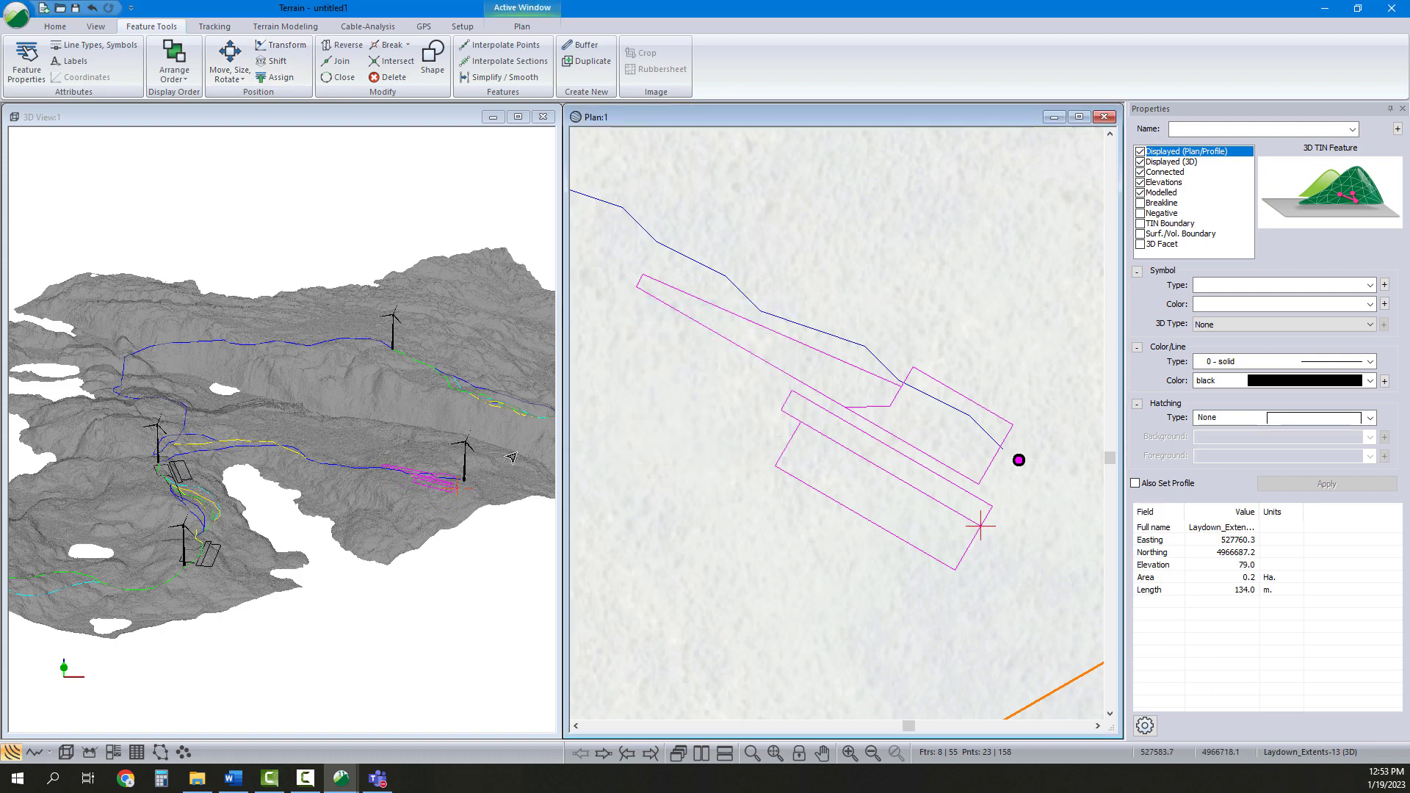
Inspect the raised eastern pad in the 3D view and survey the plan toward the northern turbine
left_click_drag(405, 500, 277, 468)
scroll(953, 442, "down", 2)
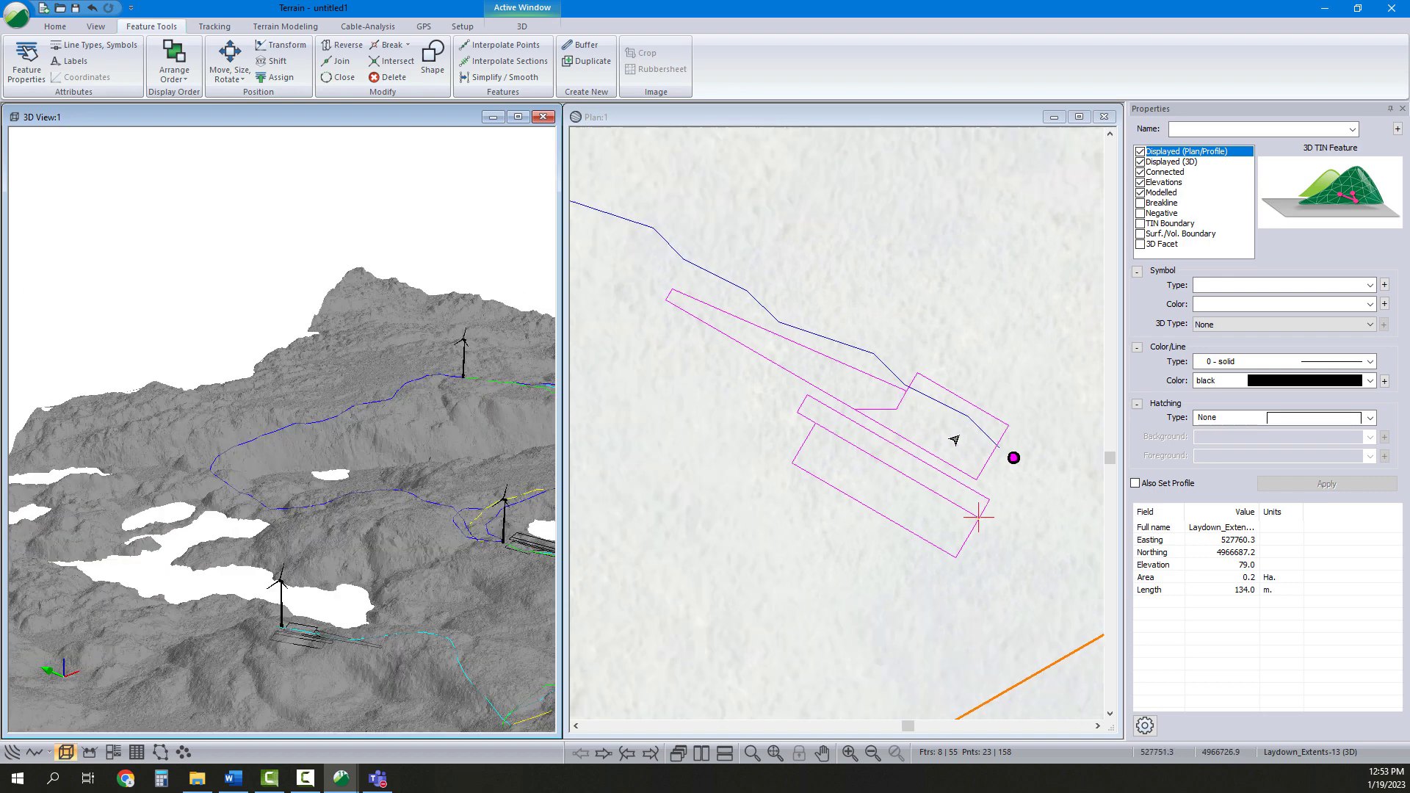
scroll(812, 465, "down", 5)
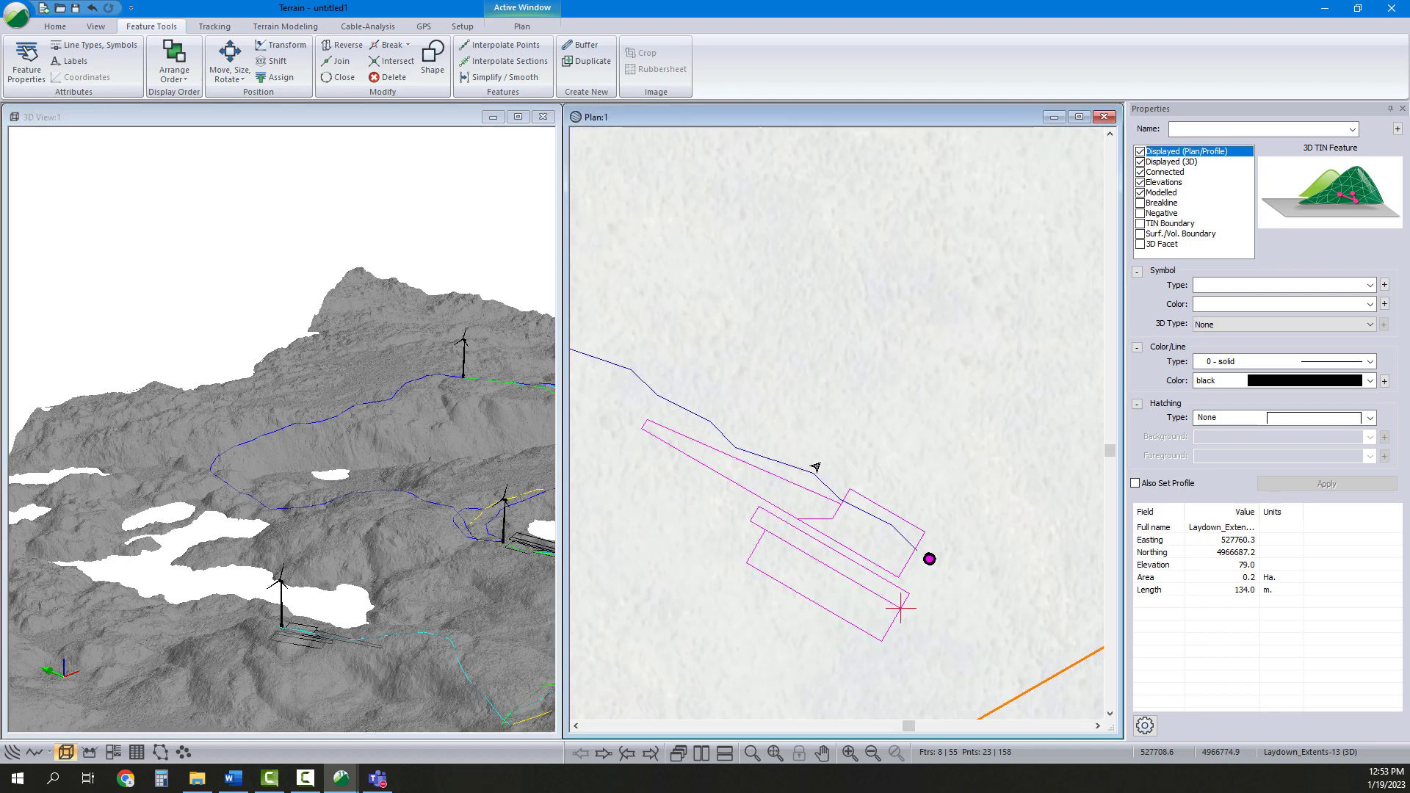
middle_click_drag(863, 375, 856, 424)
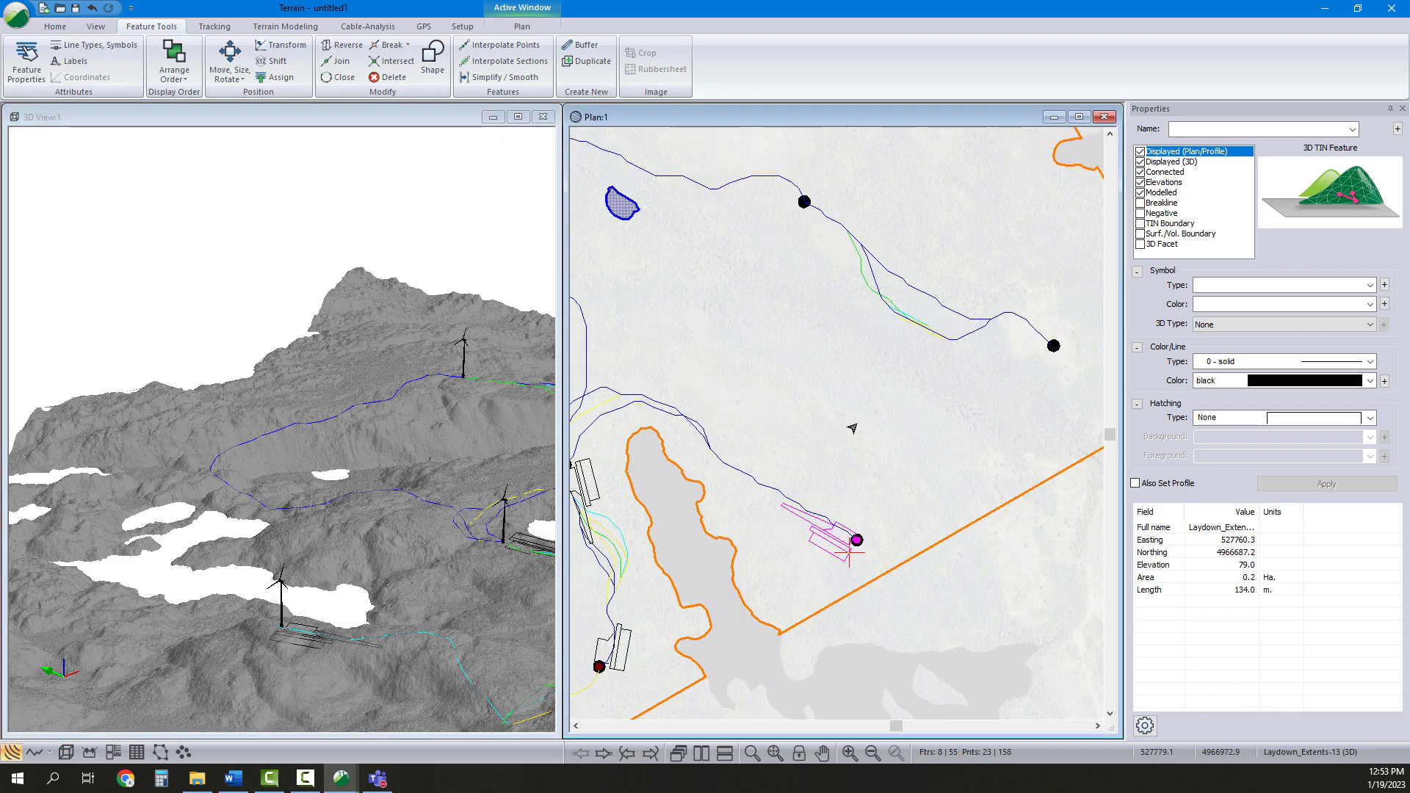
left_click_drag(366, 420, 423, 409)
scroll(437, 414, "up", 3)
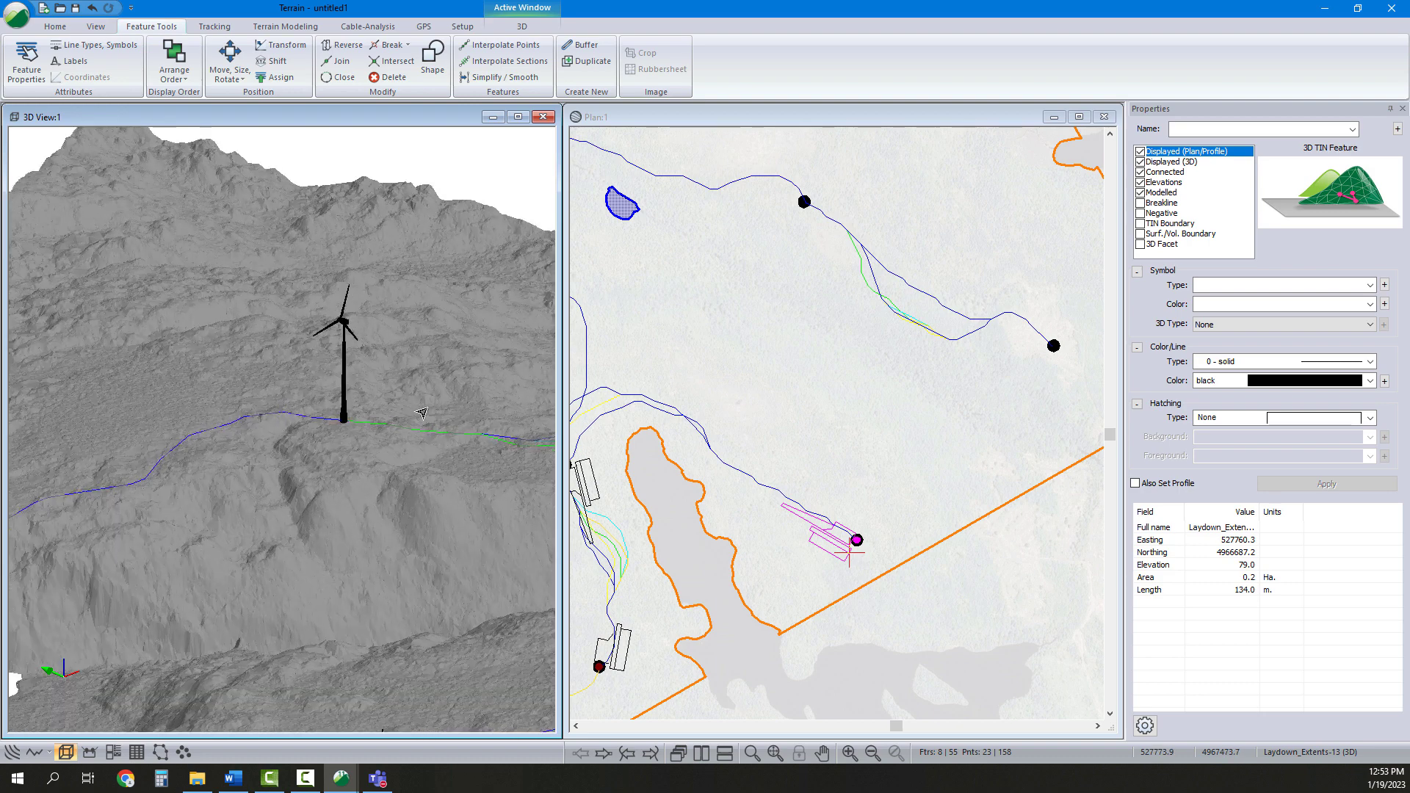
scroll(417, 417, "down", 2)
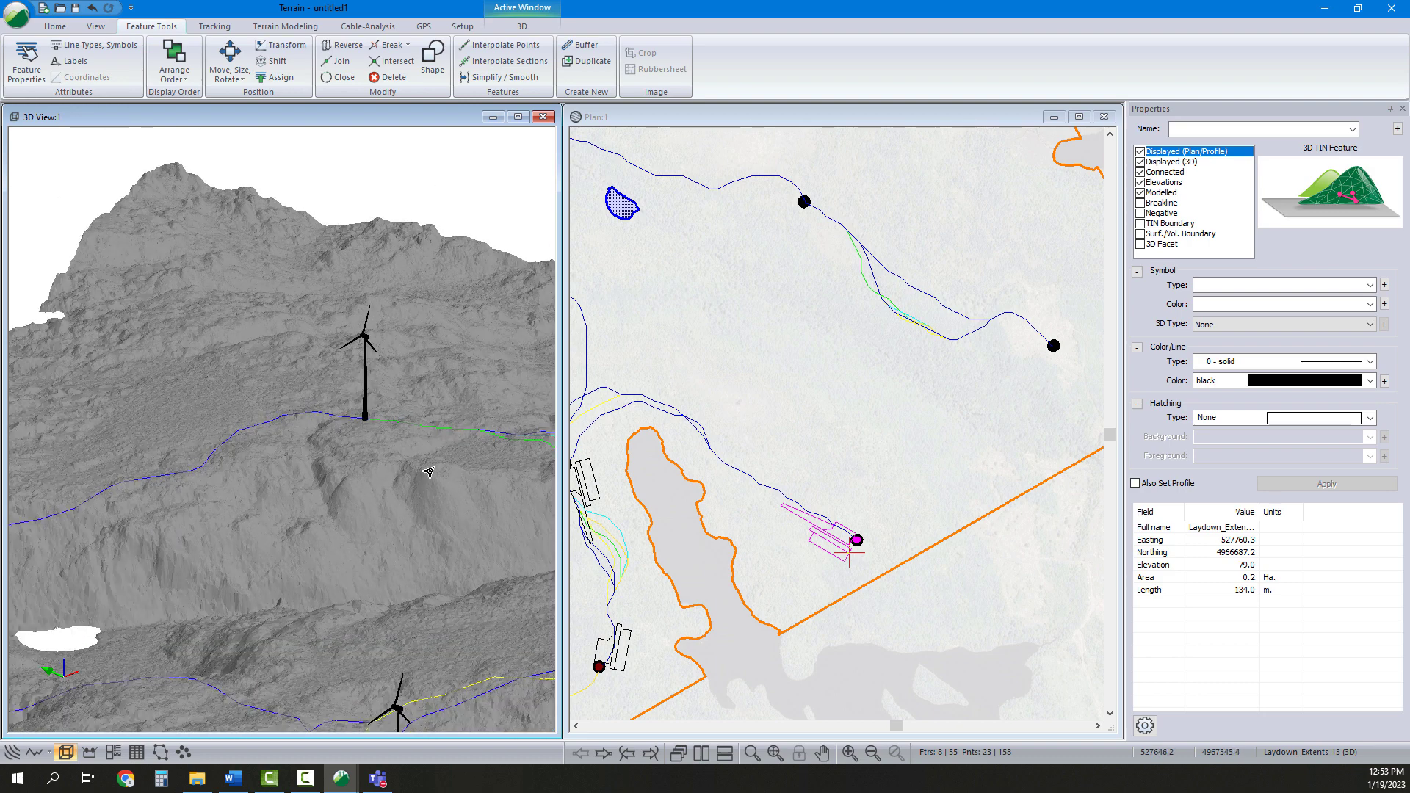
scroll(428, 471, "down", 2)
middle_click_drag(908, 445, 938, 442)
middle_click_drag(388, 467, 273, 456)
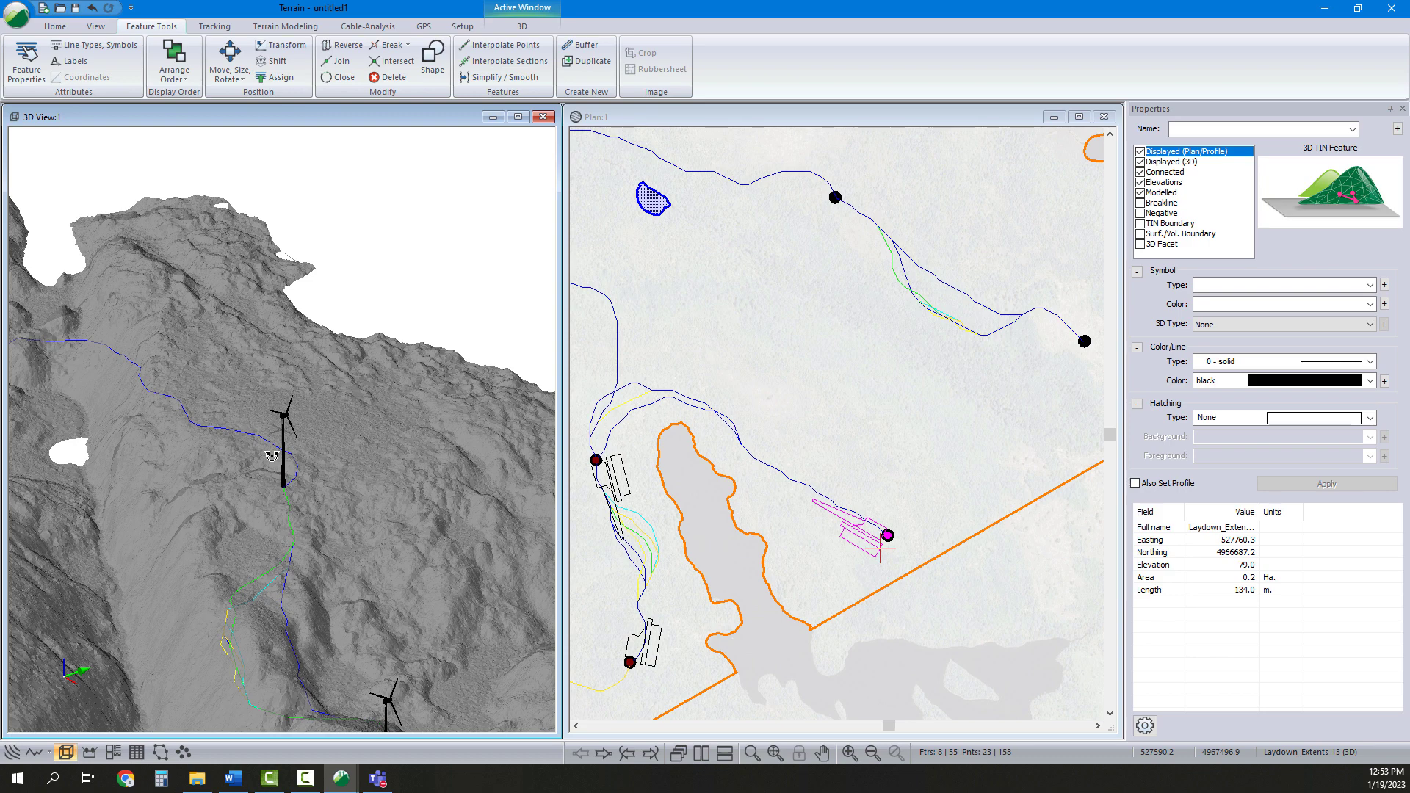
middle_click_drag(272, 456, 279, 494)
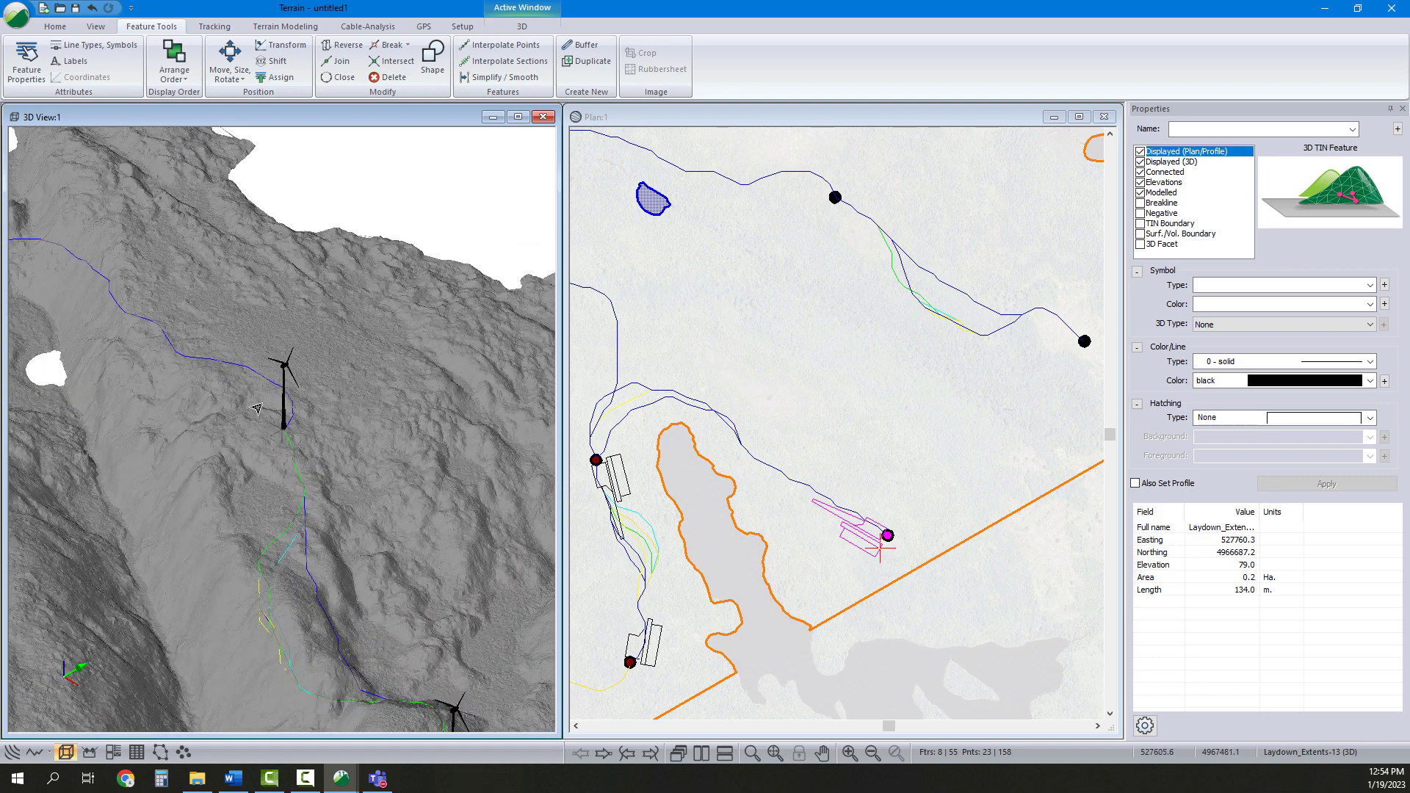
middle_click_drag(723, 397, 824, 473)
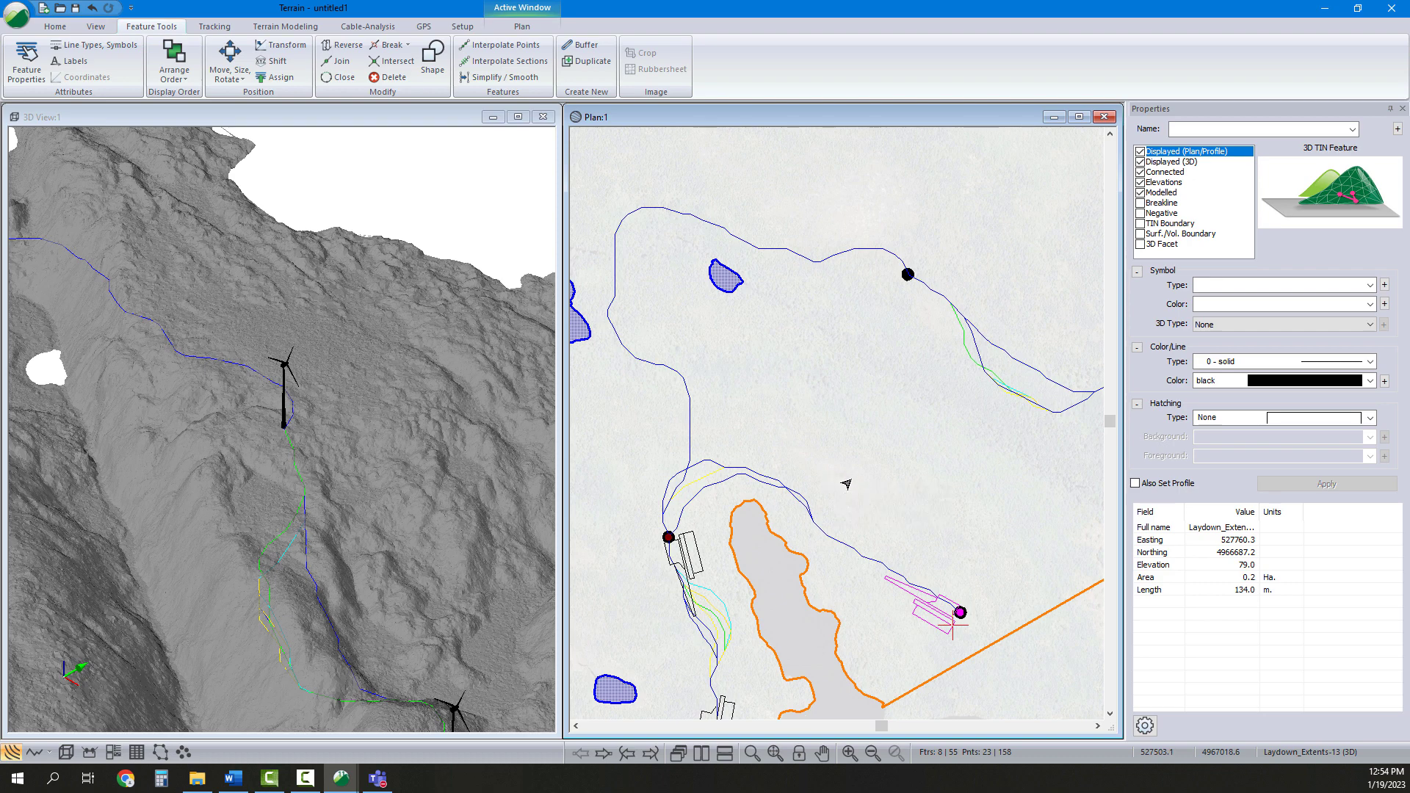
Copy the pad features and paste a sixth duplicate set into the plan
right_click(893, 530)
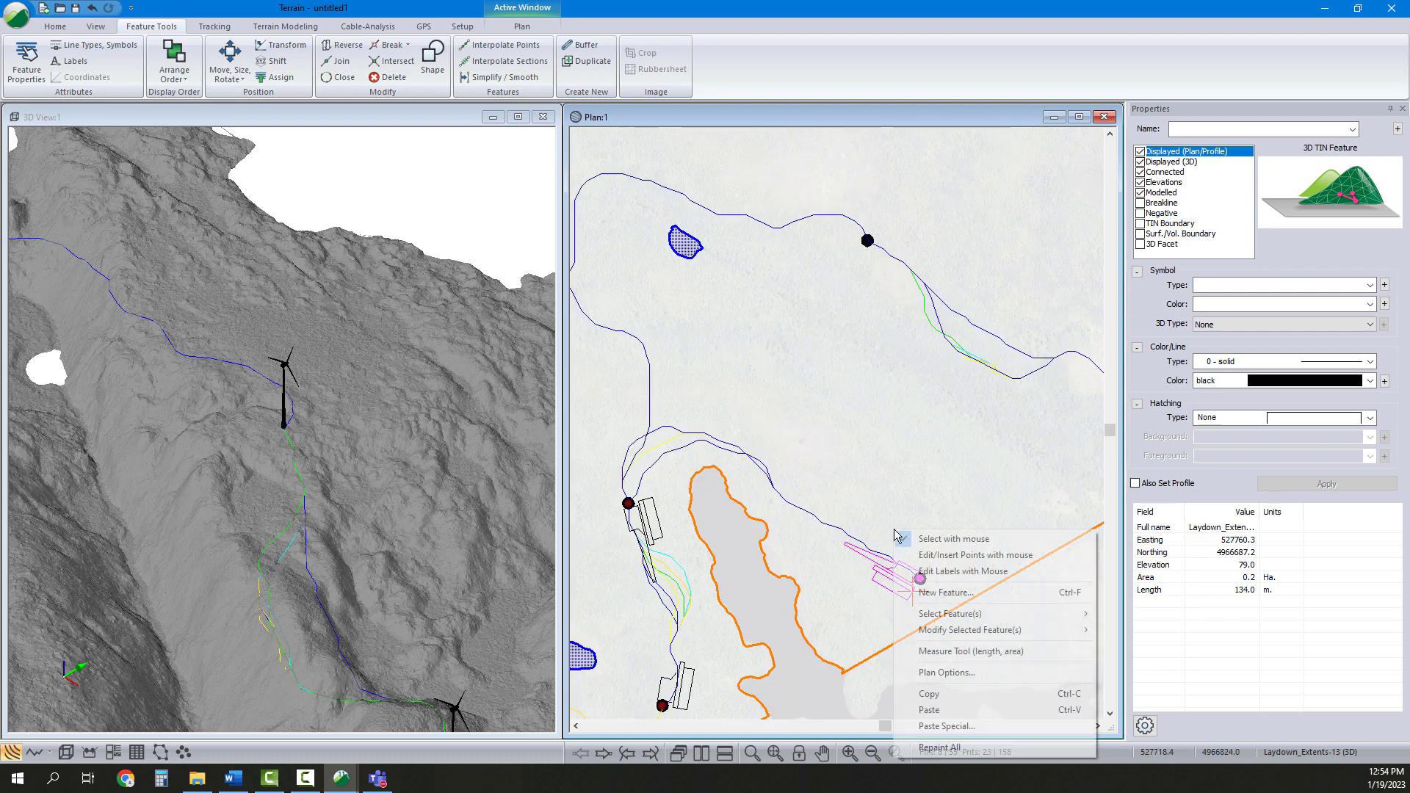
left_click(931, 693)
left_click(885, 492)
right_click(889, 489)
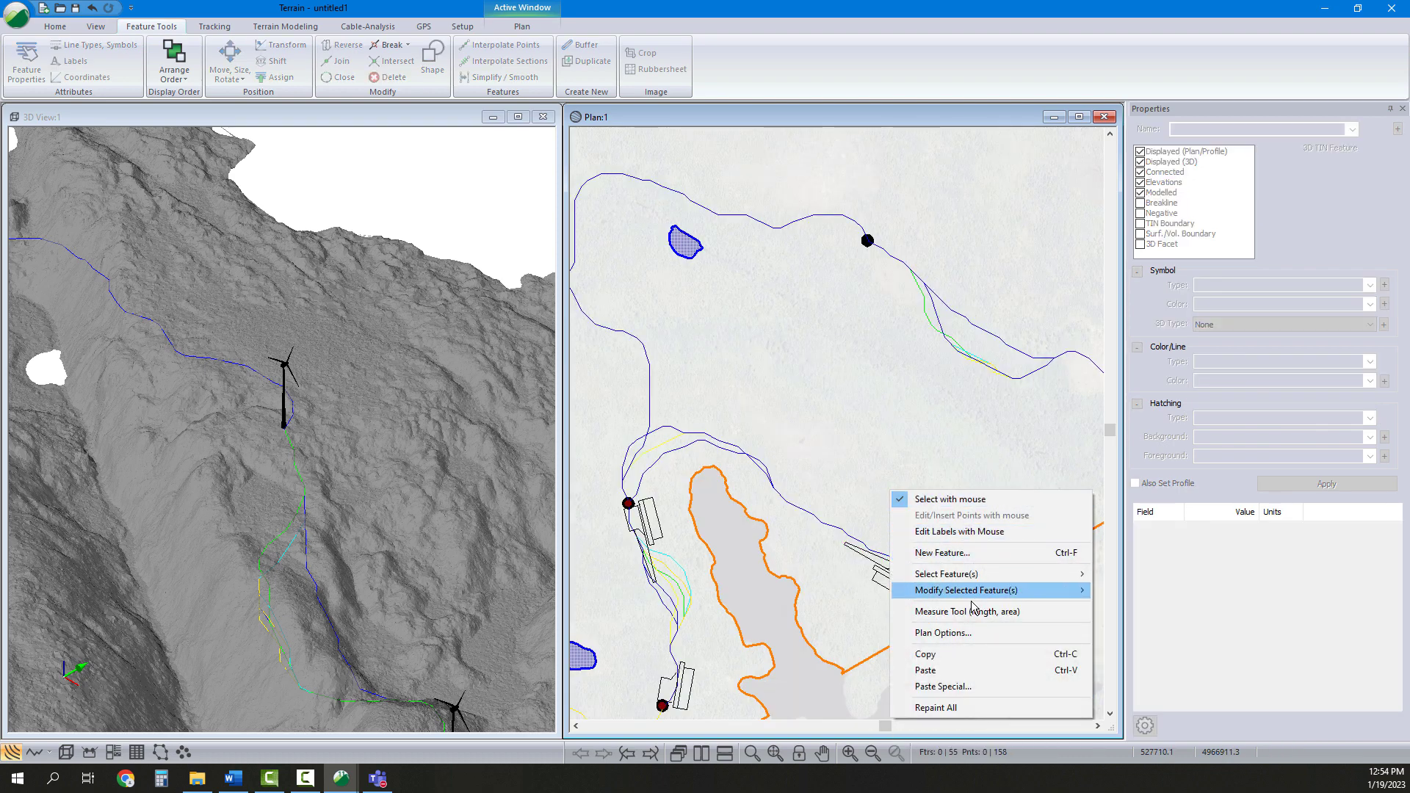
left_click(943, 669)
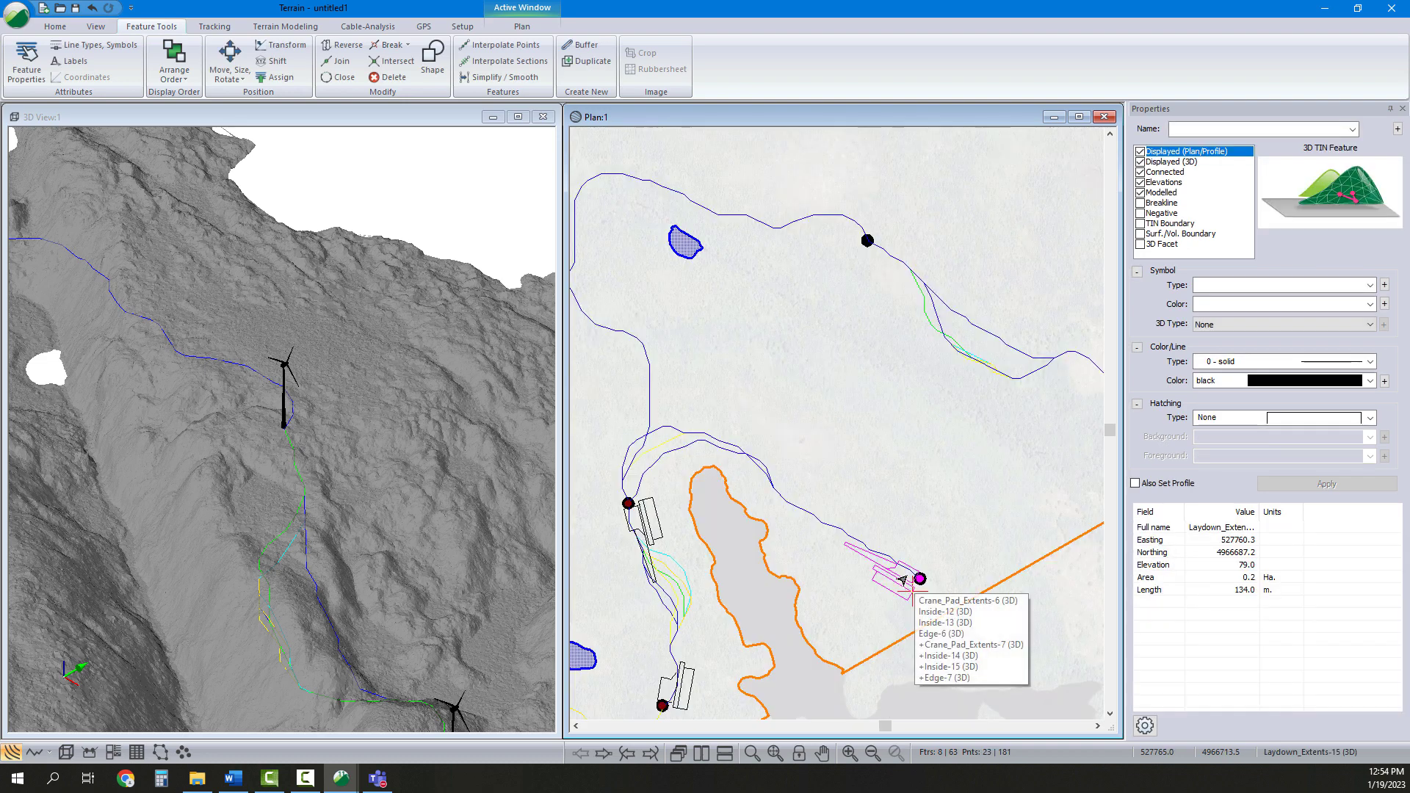
Move the sixth pad set by rectangle to the northern turbine
left_click(242, 81)
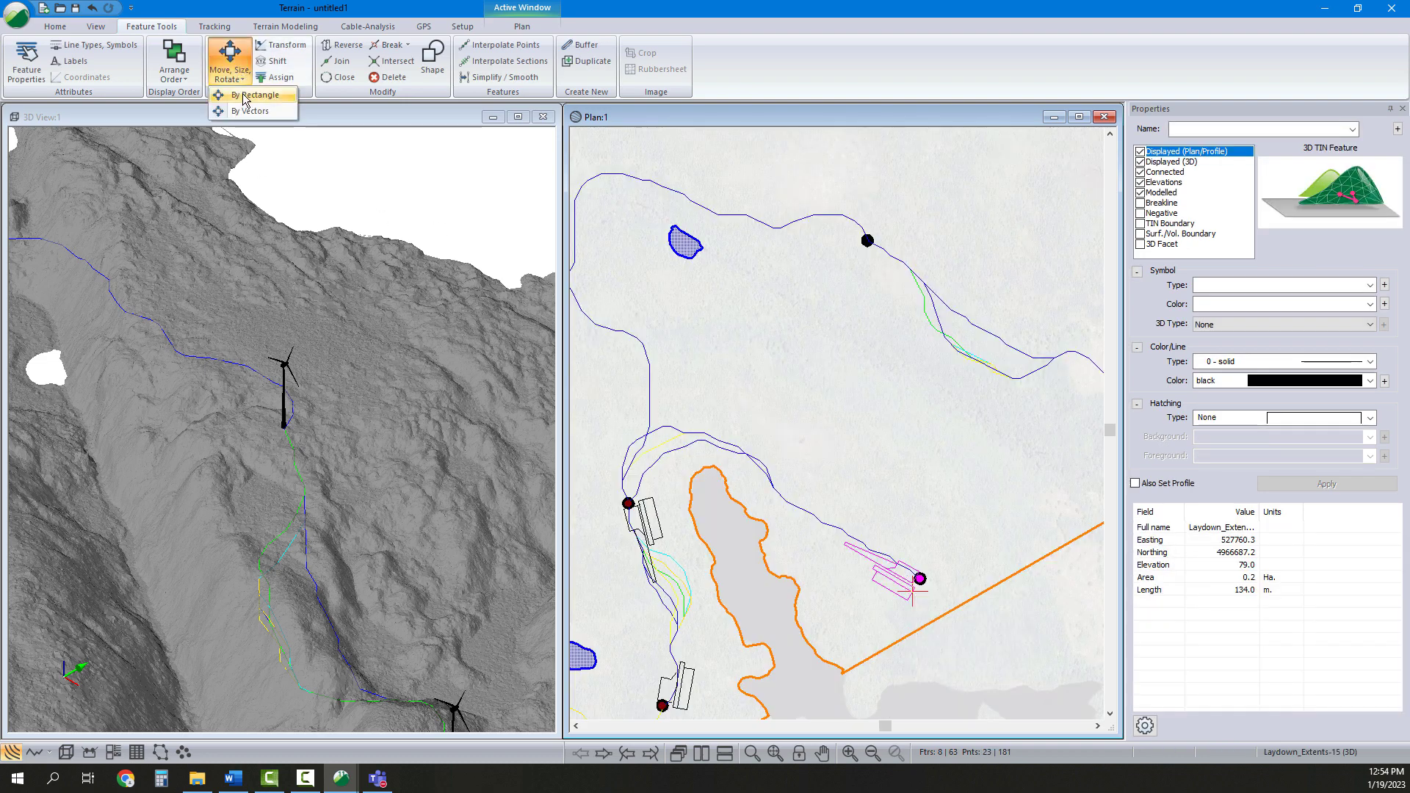
left_click(246, 94)
left_click_drag(890, 583, 834, 234)
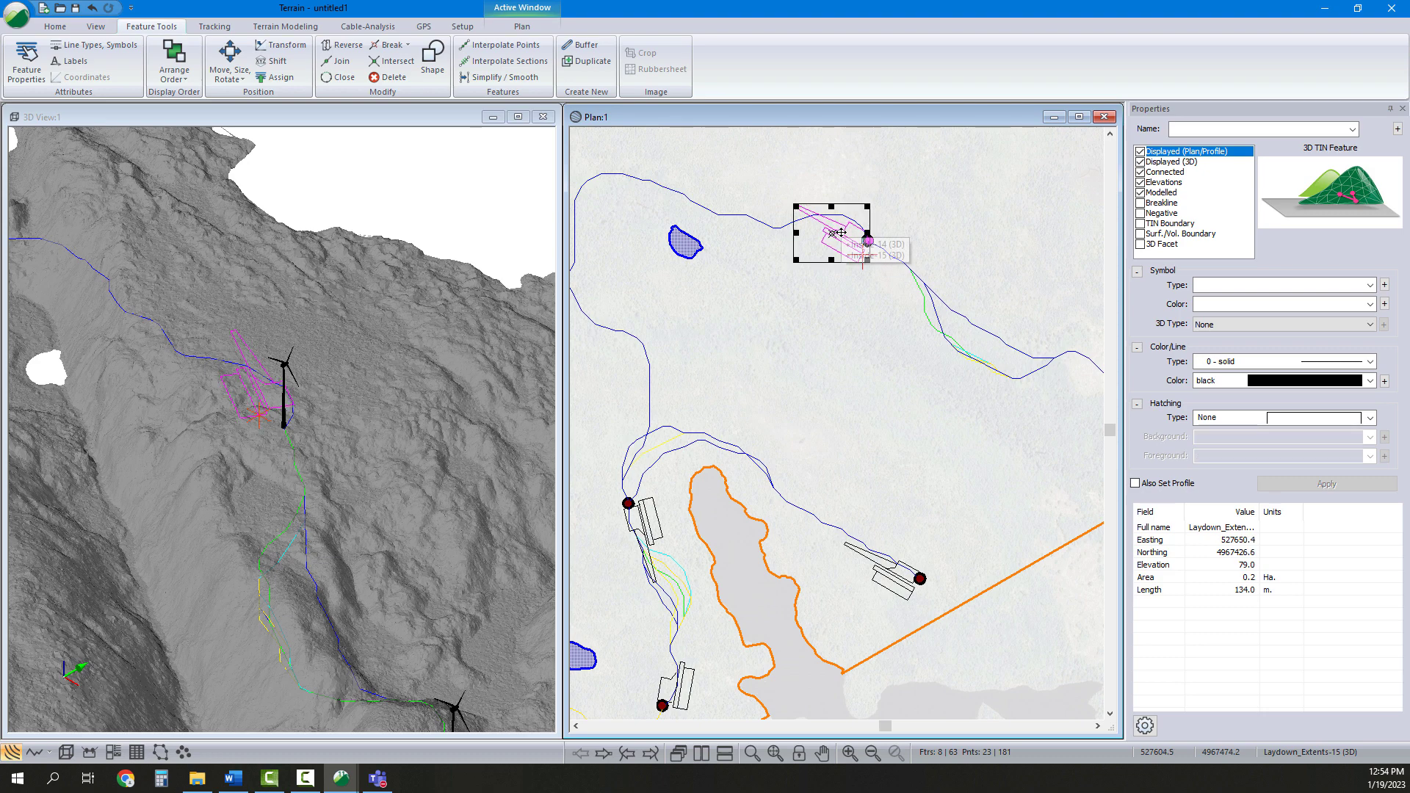
Rotate and nudge the sixth pad set to align with the road at the northern turbine
scroll(775, 255, "up", 2)
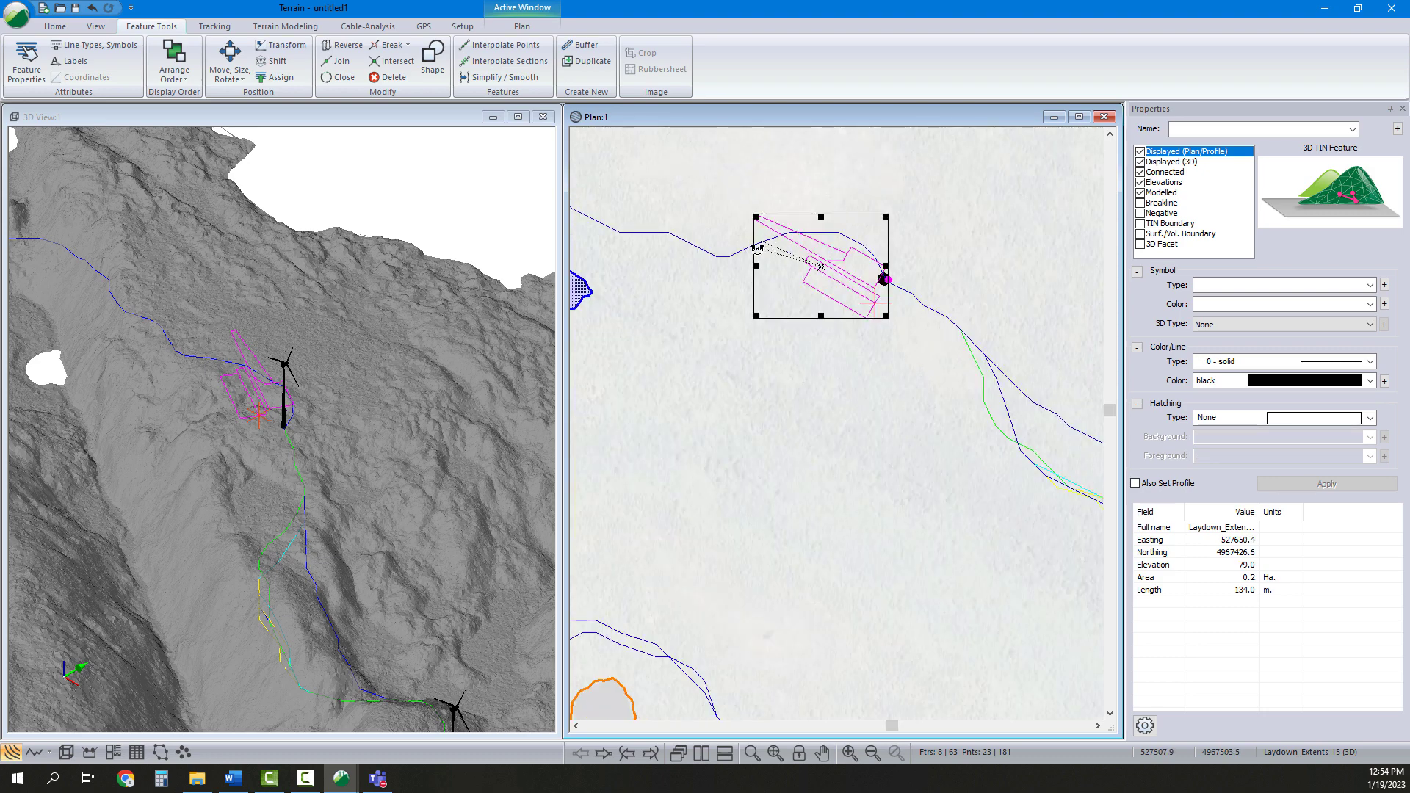
left_click_drag(758, 248, 753, 254)
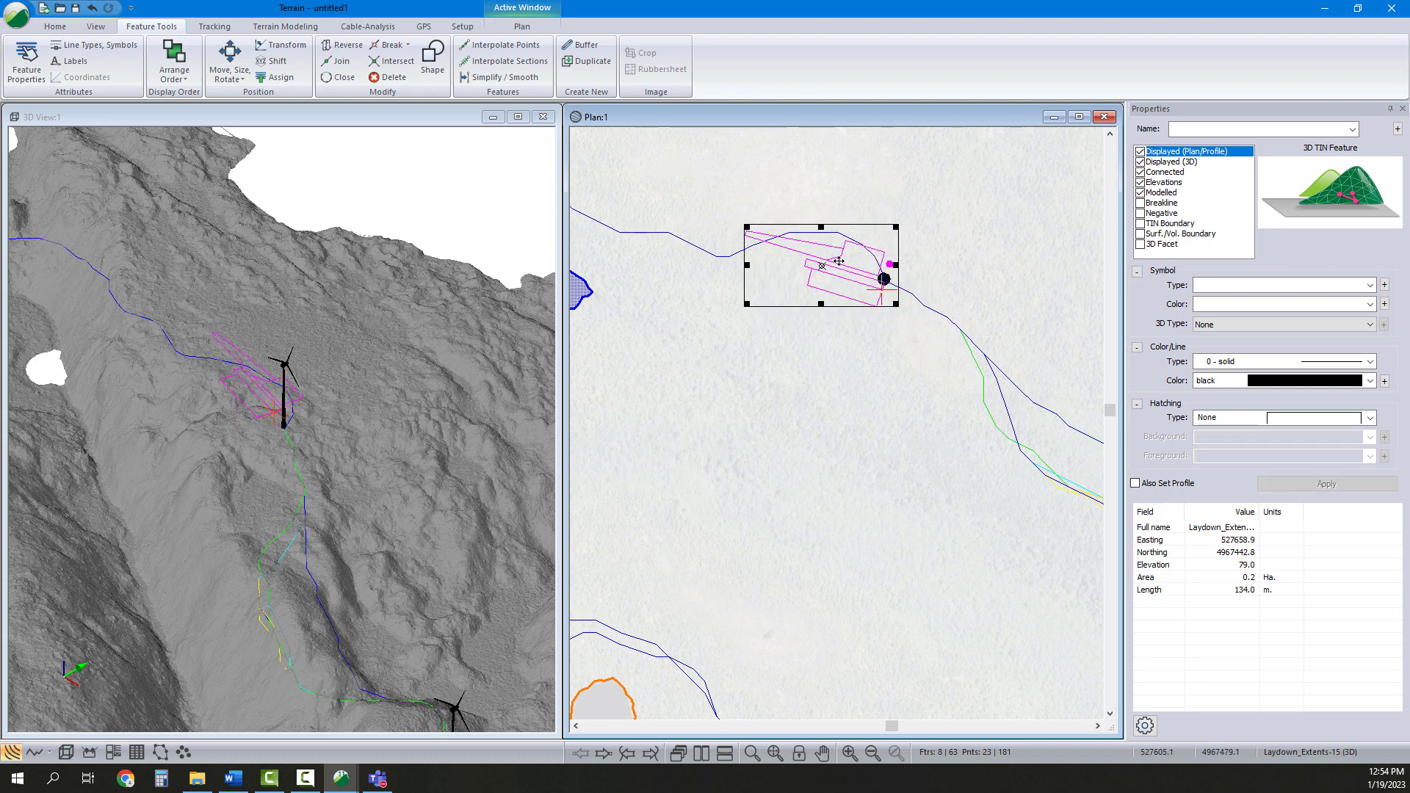
left_click_drag(844, 259, 835, 271)
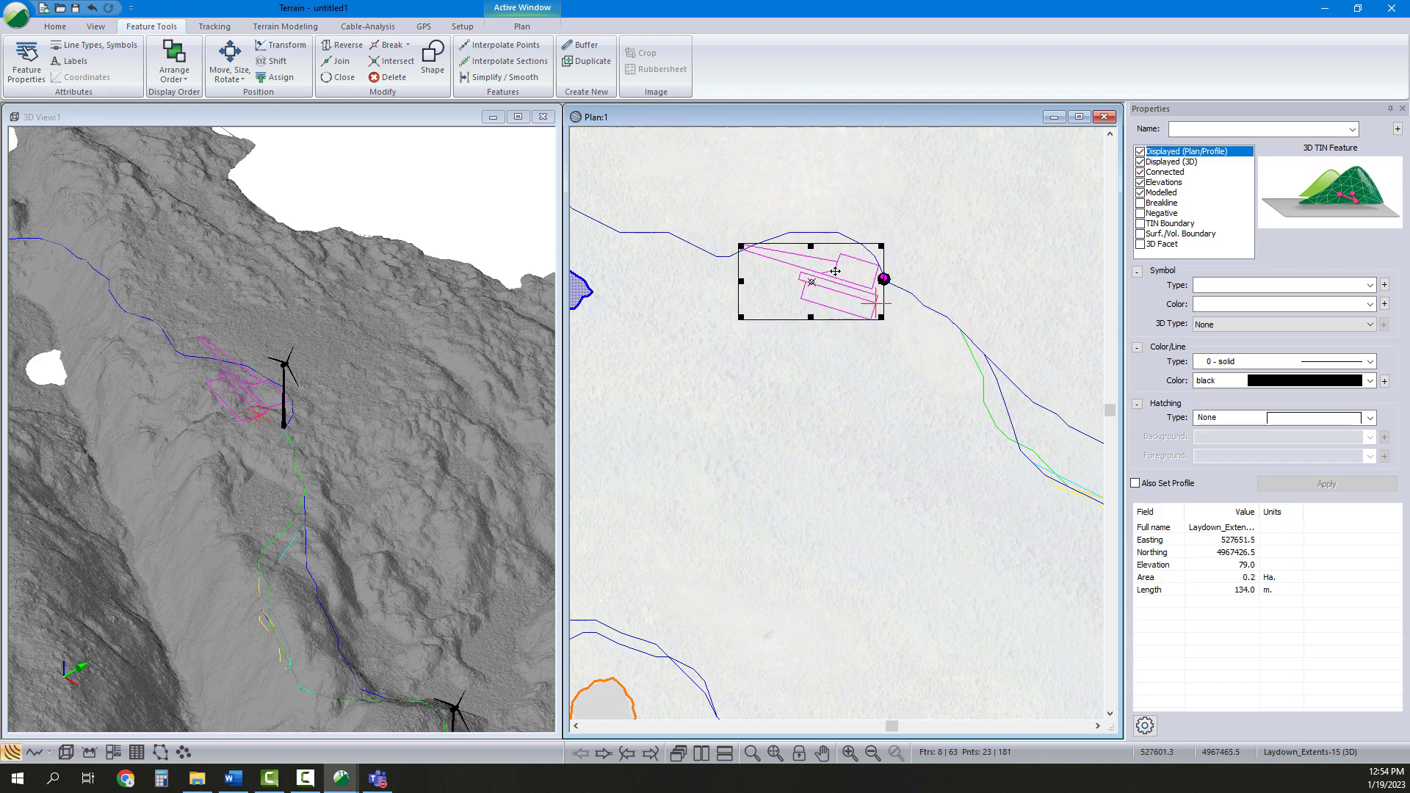
middle_click_drag(310, 431, 382, 451)
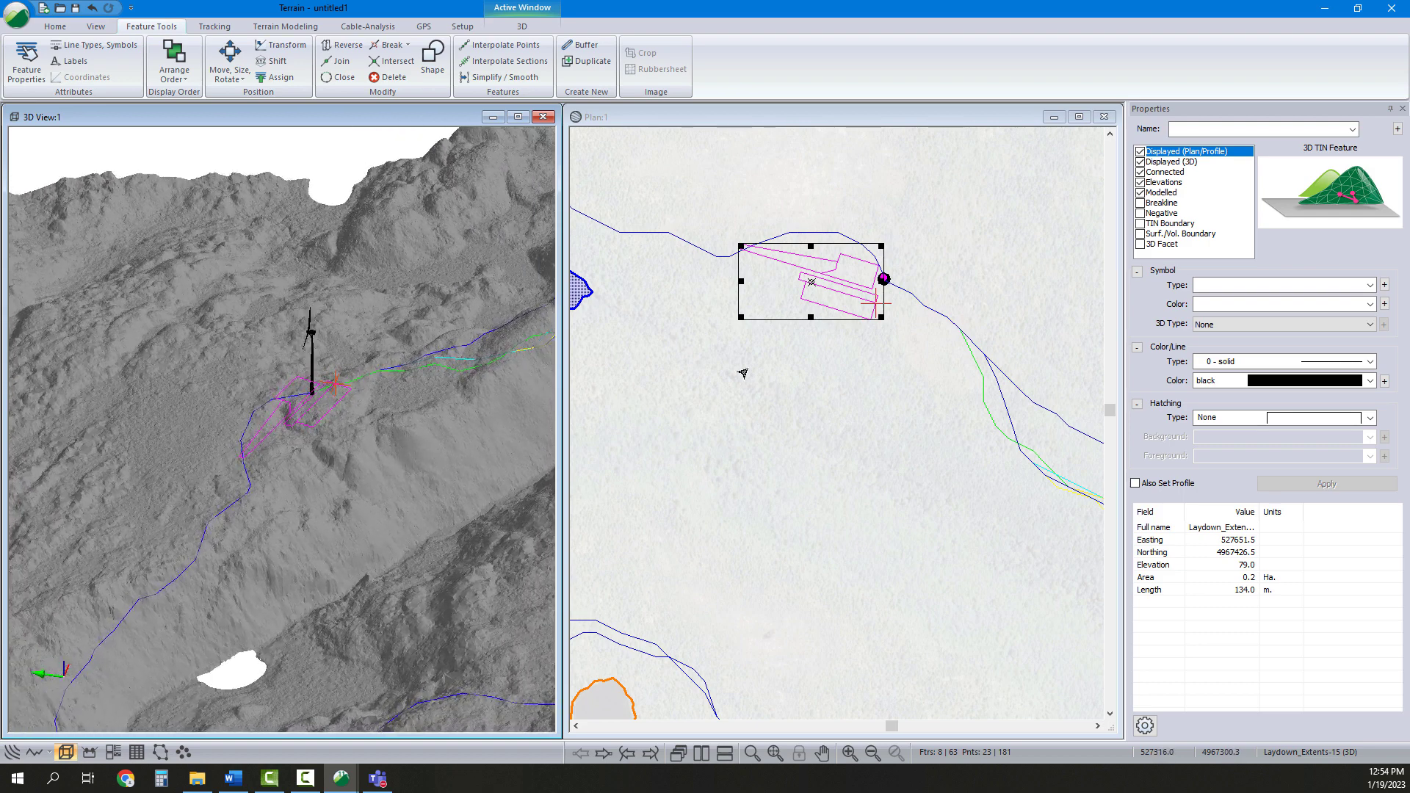
scroll(887, 286, "up", 2)
left_click(930, 271)
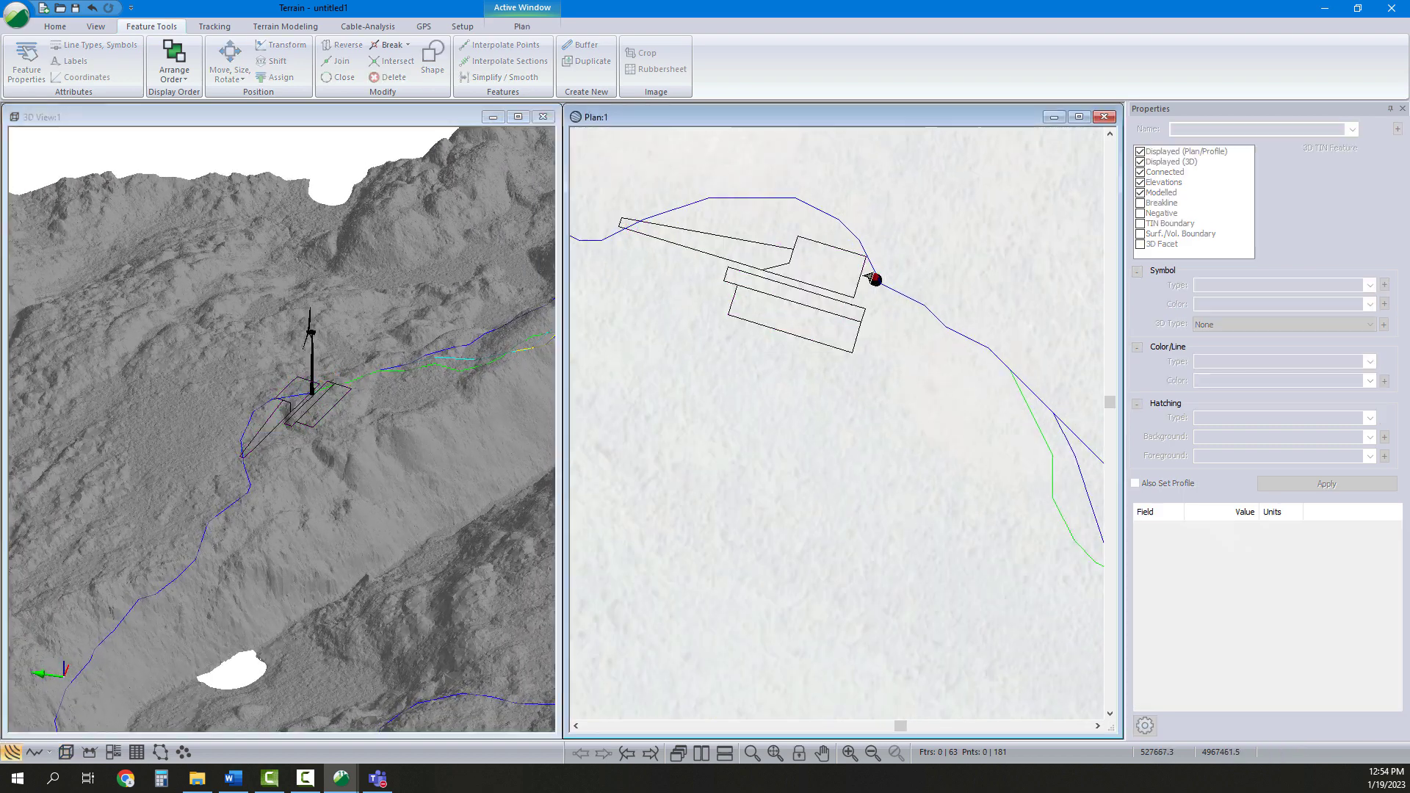
Select the sixth pad set and move it by a vector so its reference point sits on the northern turbine
left_click_drag(905, 382, 567, 175)
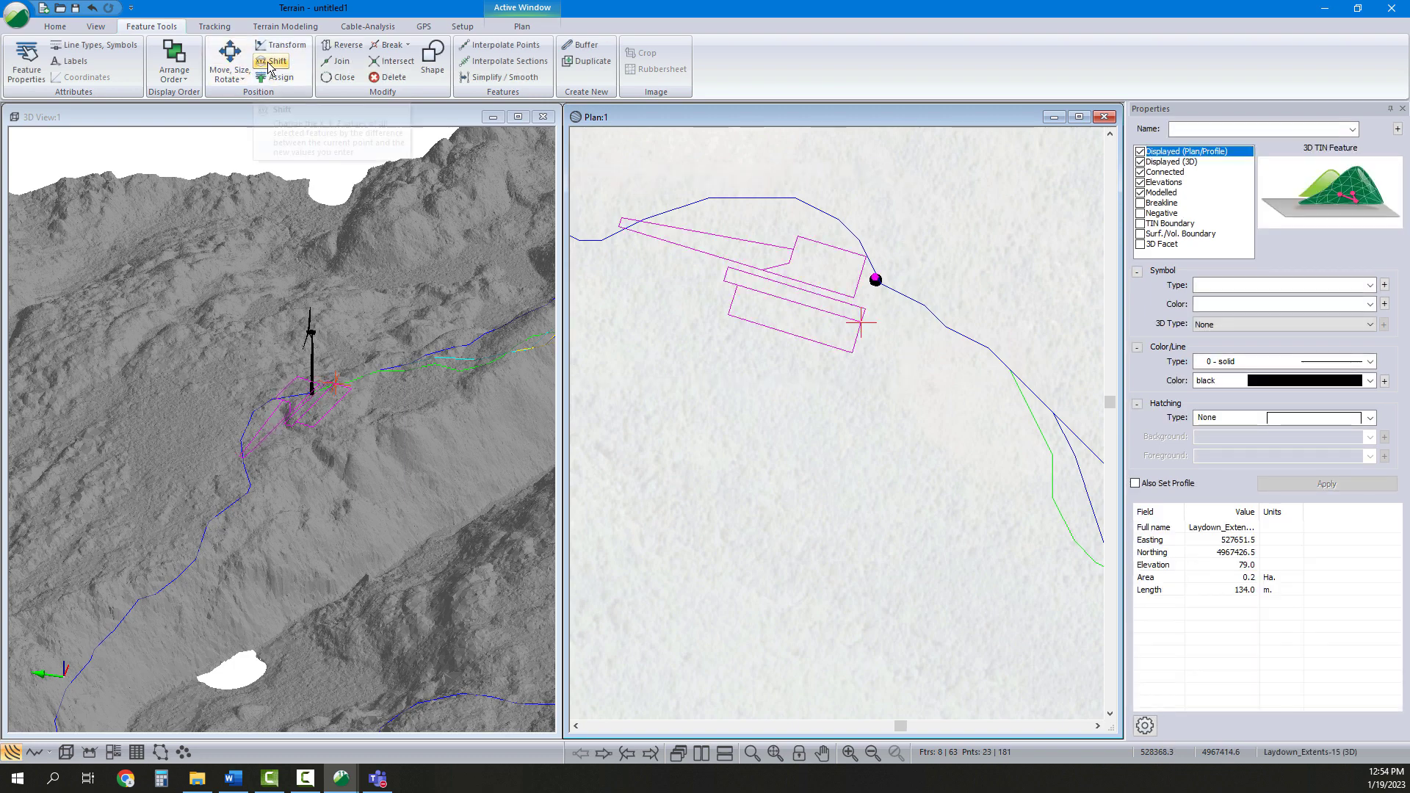
left_click(276, 61)
left_click(764, 445)
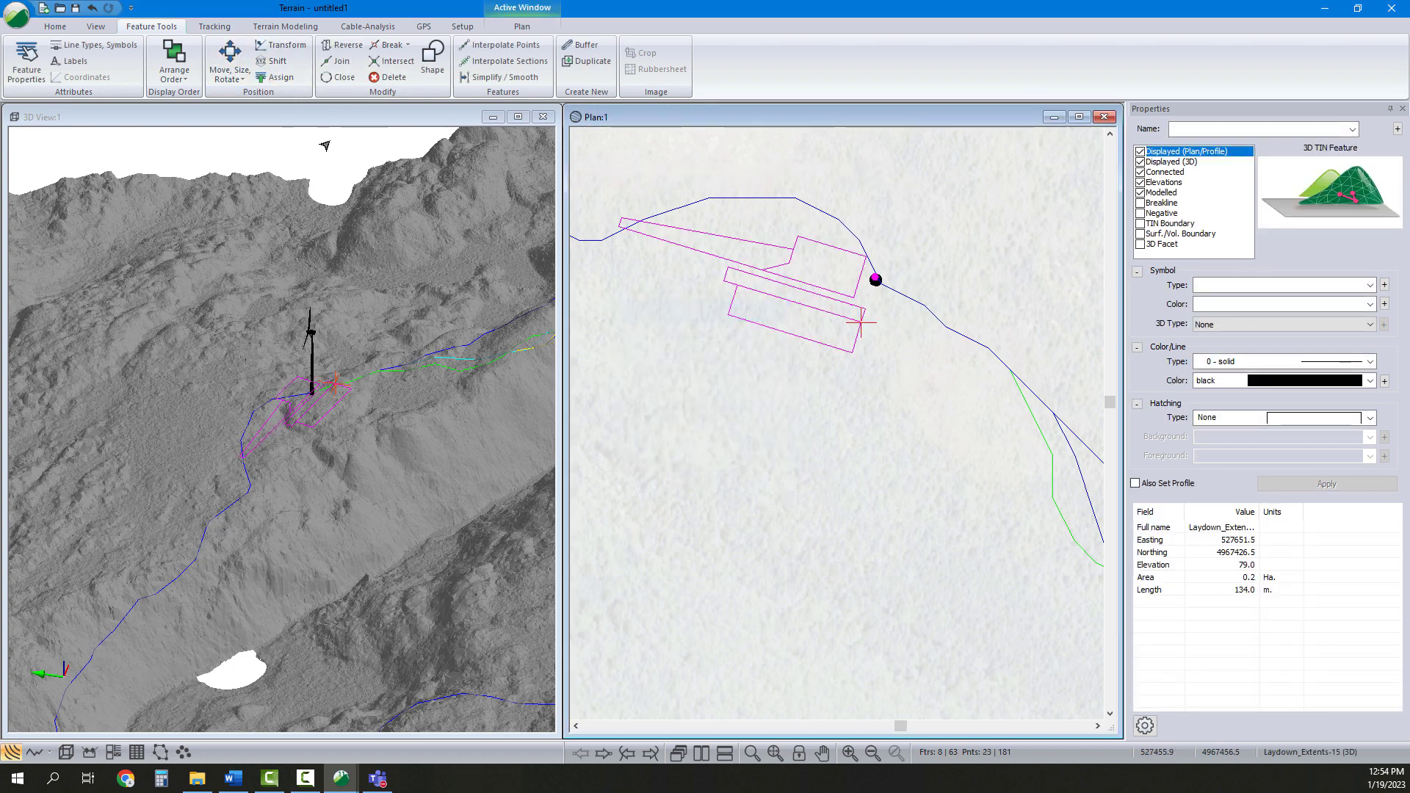
left_click(230, 75)
left_click(249, 111)
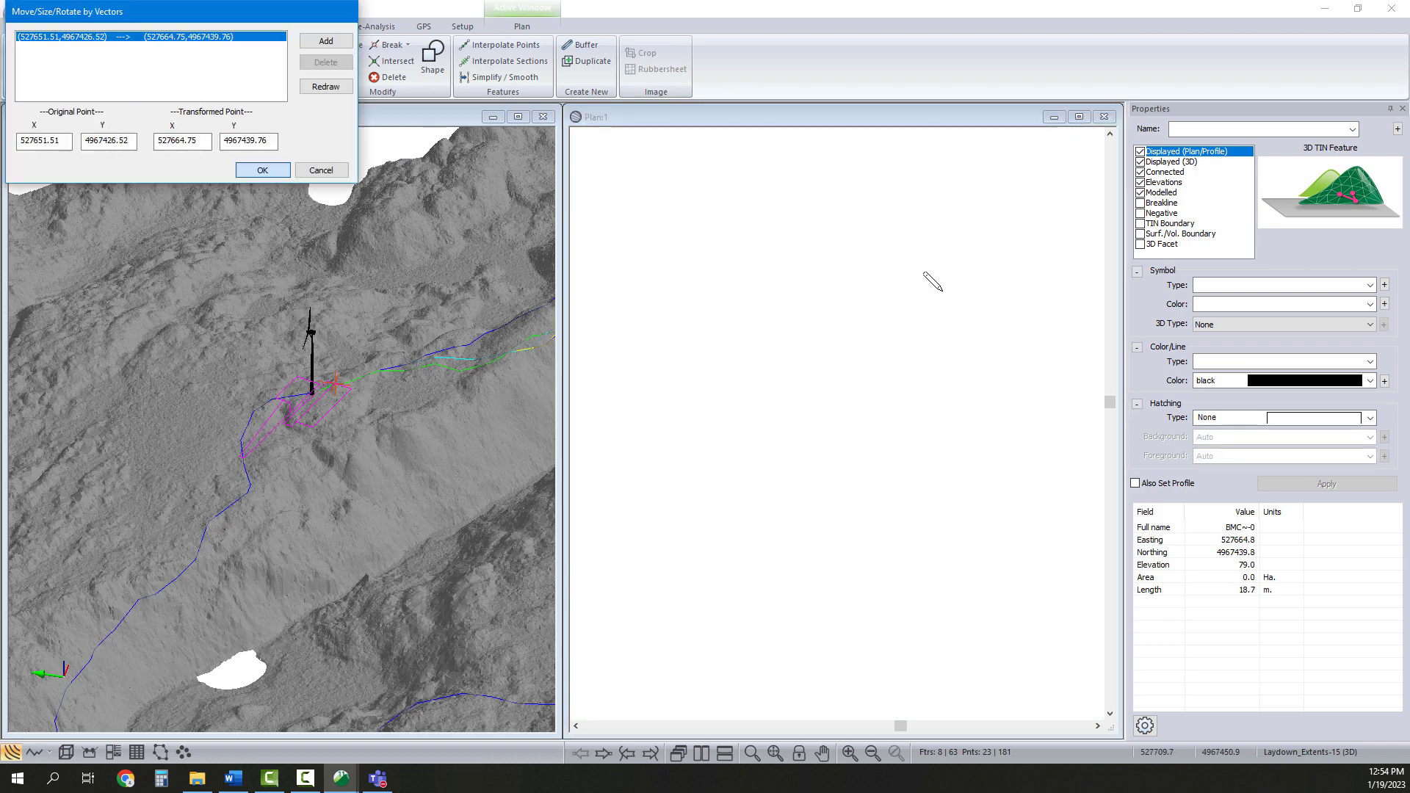
left_click(874, 280)
left_click_drag(873, 279, 875, 277)
scroll(881, 285, "up", 4)
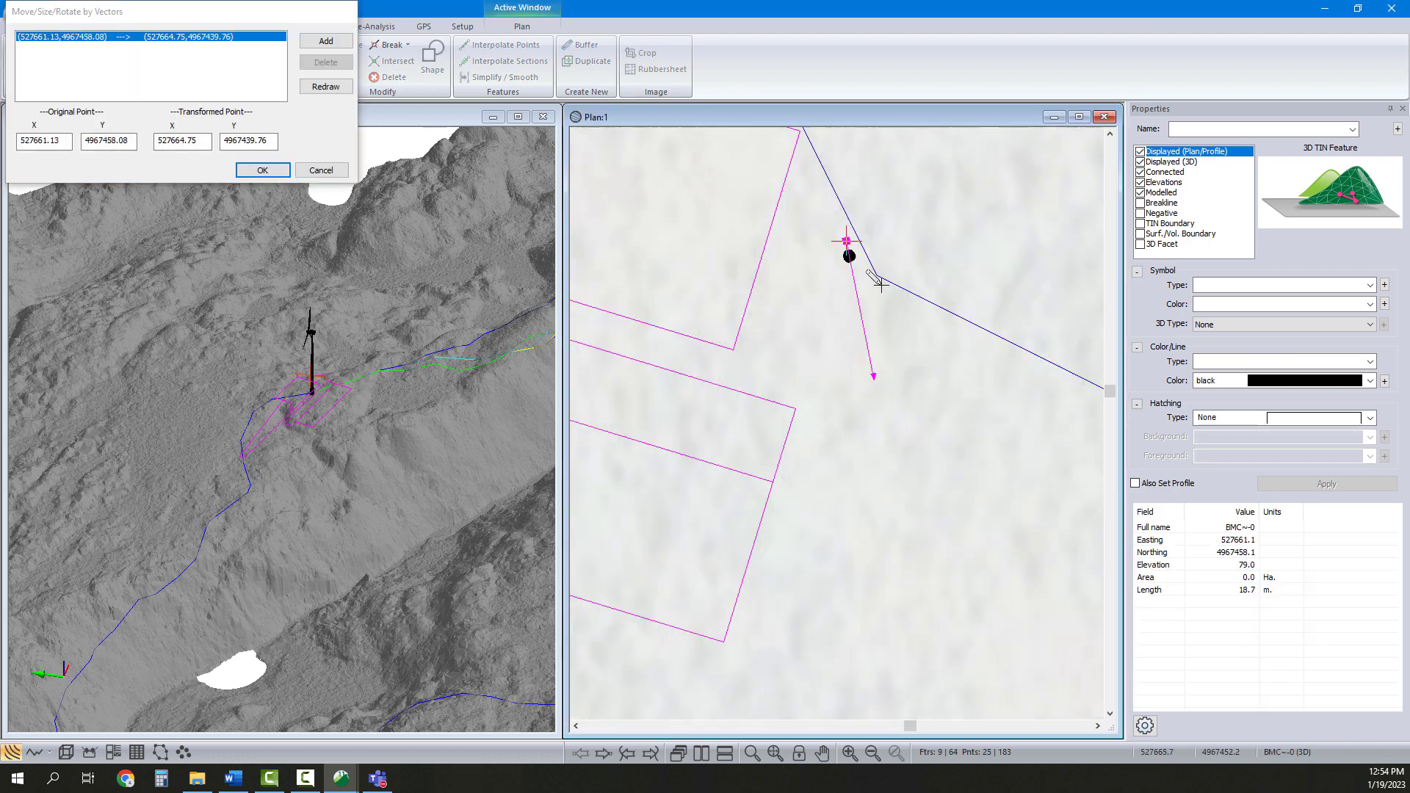
left_click_drag(869, 389, 844, 254)
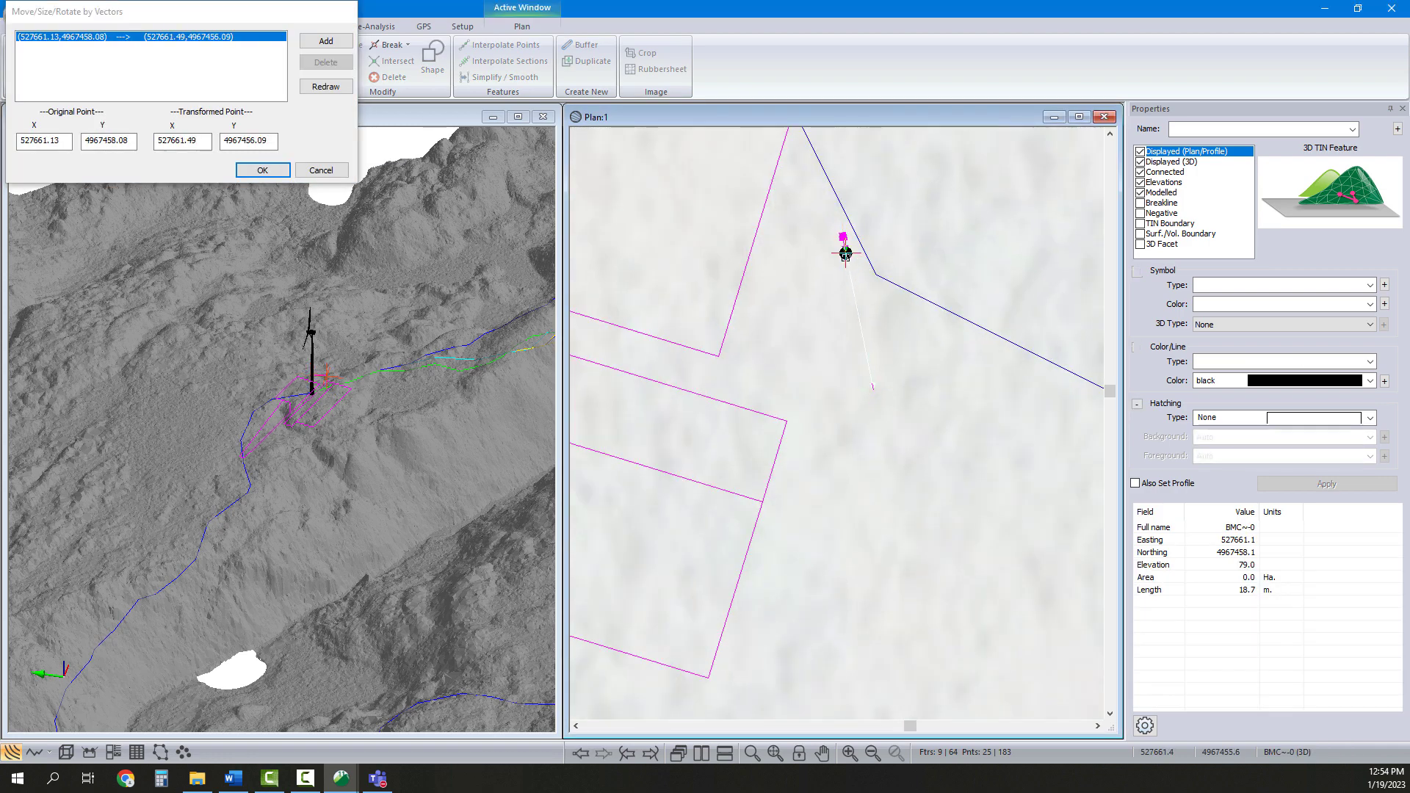
left_click(262, 171)
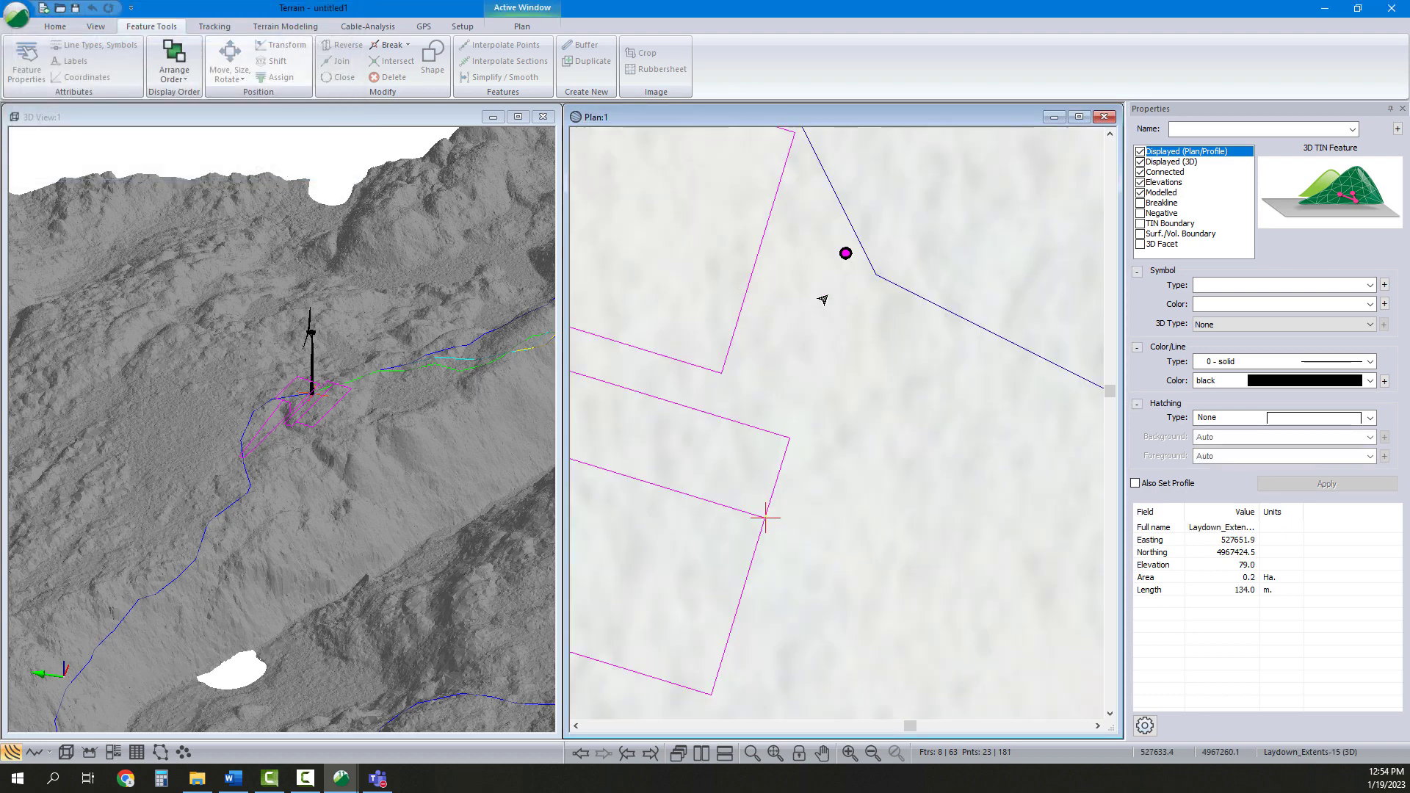
Shift the sixth pad set vertically so its current point sits at elevation 70
scroll(909, 328, "down", 3)
middle_click_drag(892, 281, 916, 335)
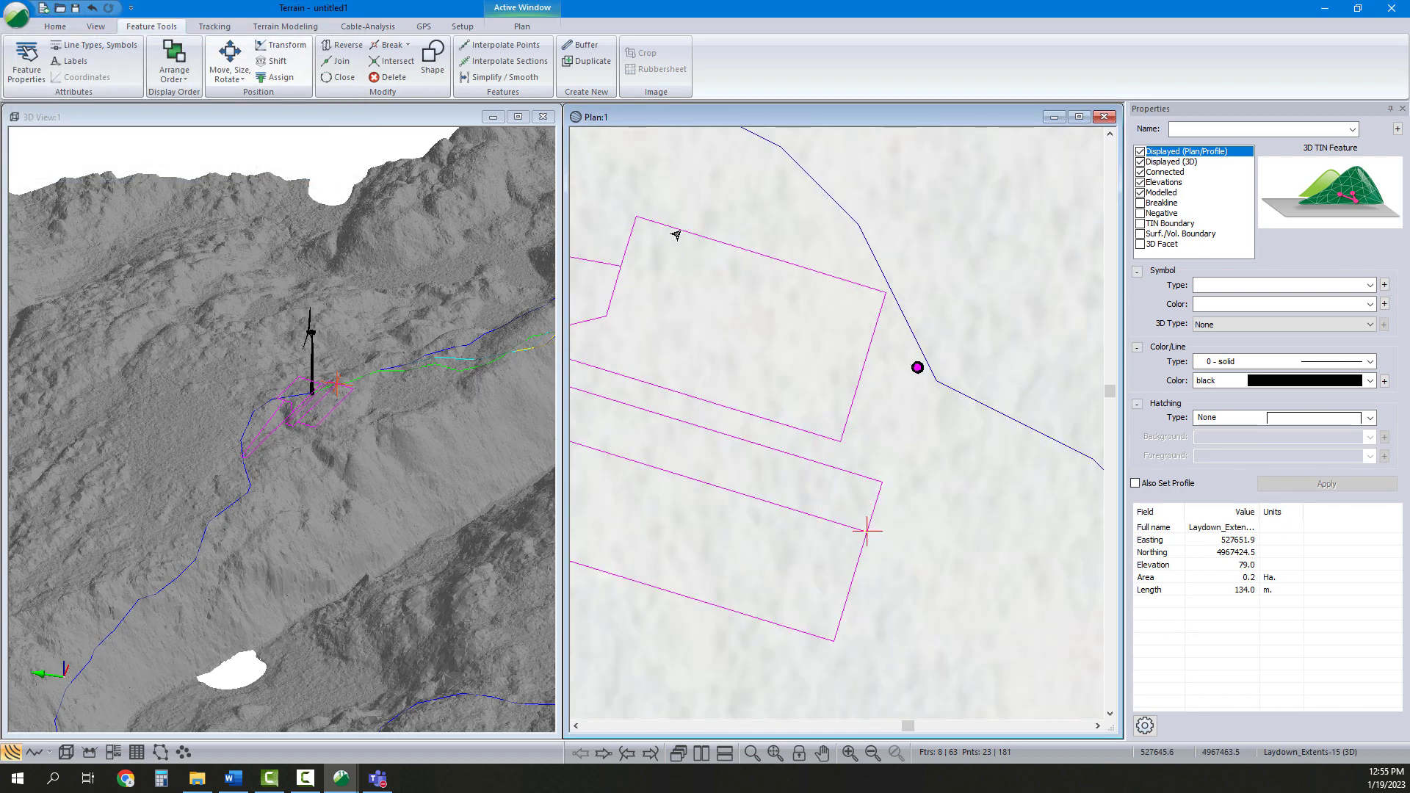
left_click(271, 62)
key("Tab")
key("Tab")
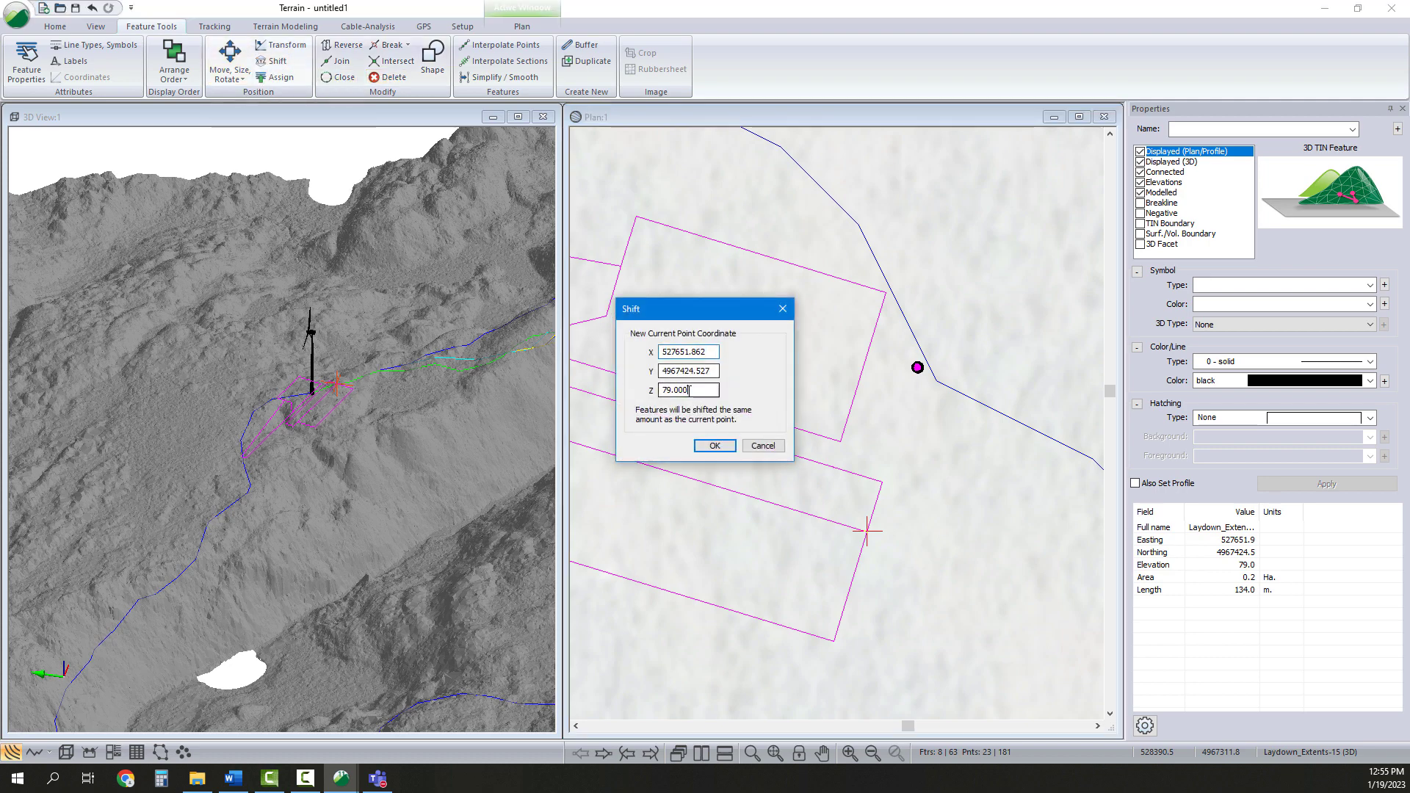
type("70")
key("Return")
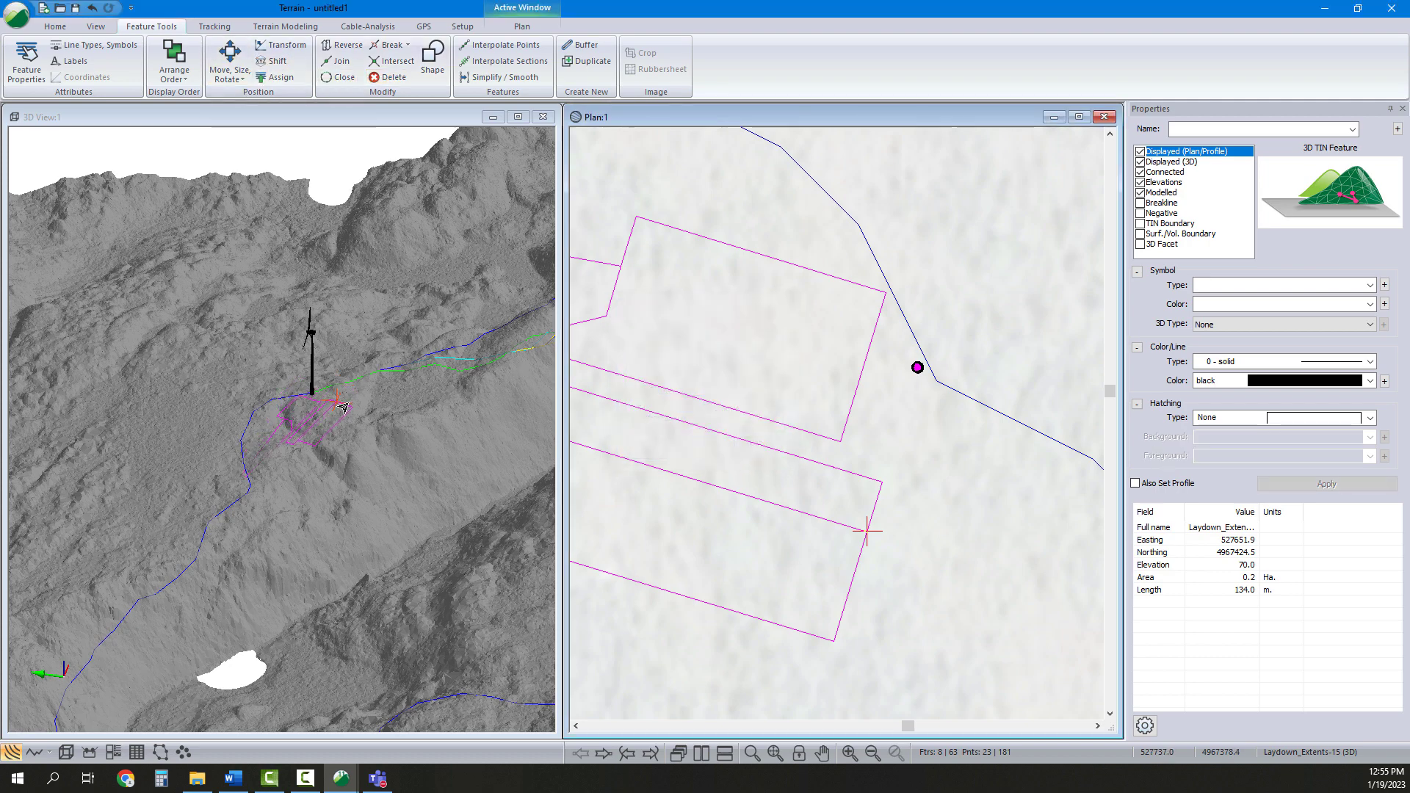
Inspect the raised northern pad in the 3D view and zoom the plan out to survey the remaining turbines
middle_click_drag(338, 413, 394, 385)
left_click(878, 407)
scroll(878, 407, "down", 3)
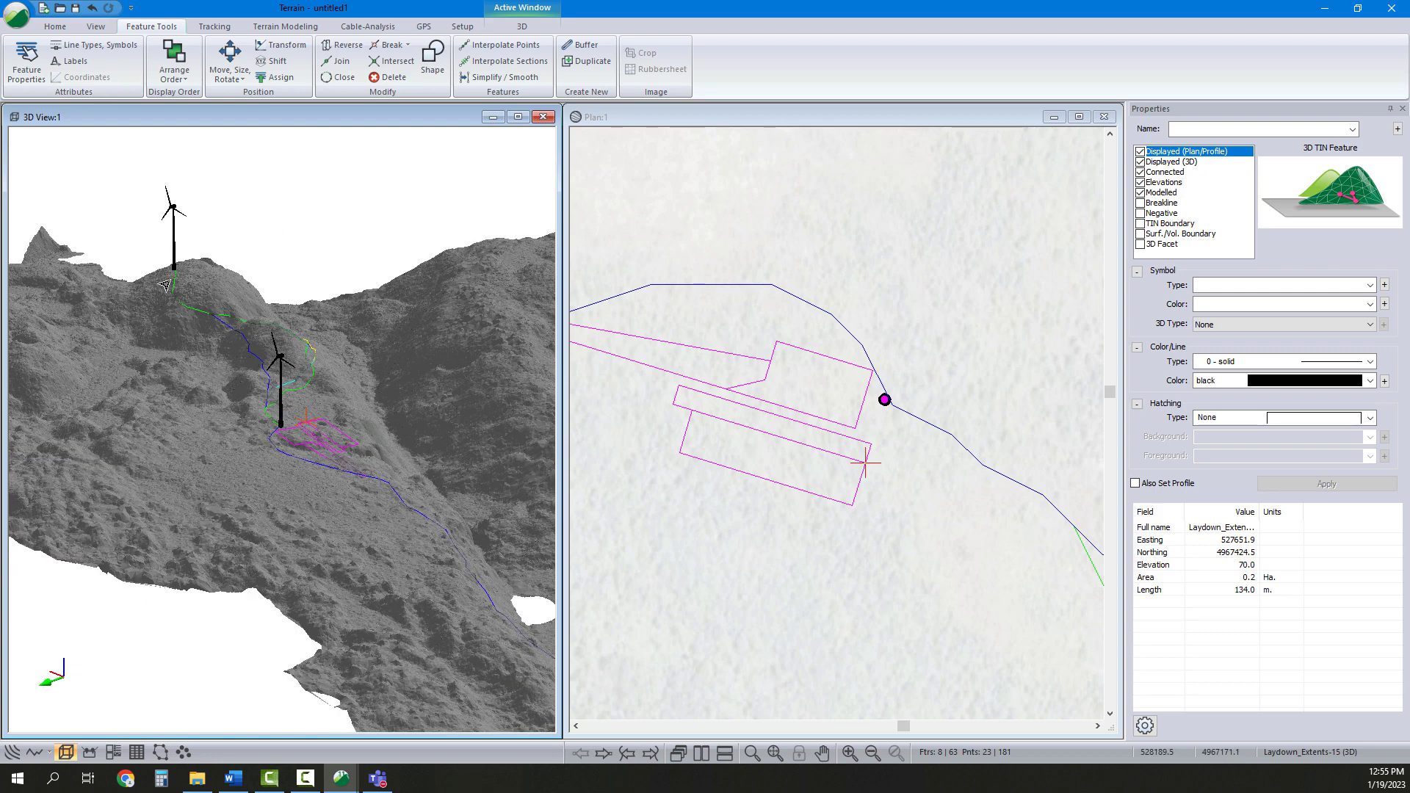
middle_click_drag(289, 374, 389, 525)
scroll(838, 463, "down", 2)
middle_click_drag(861, 491, 856, 492)
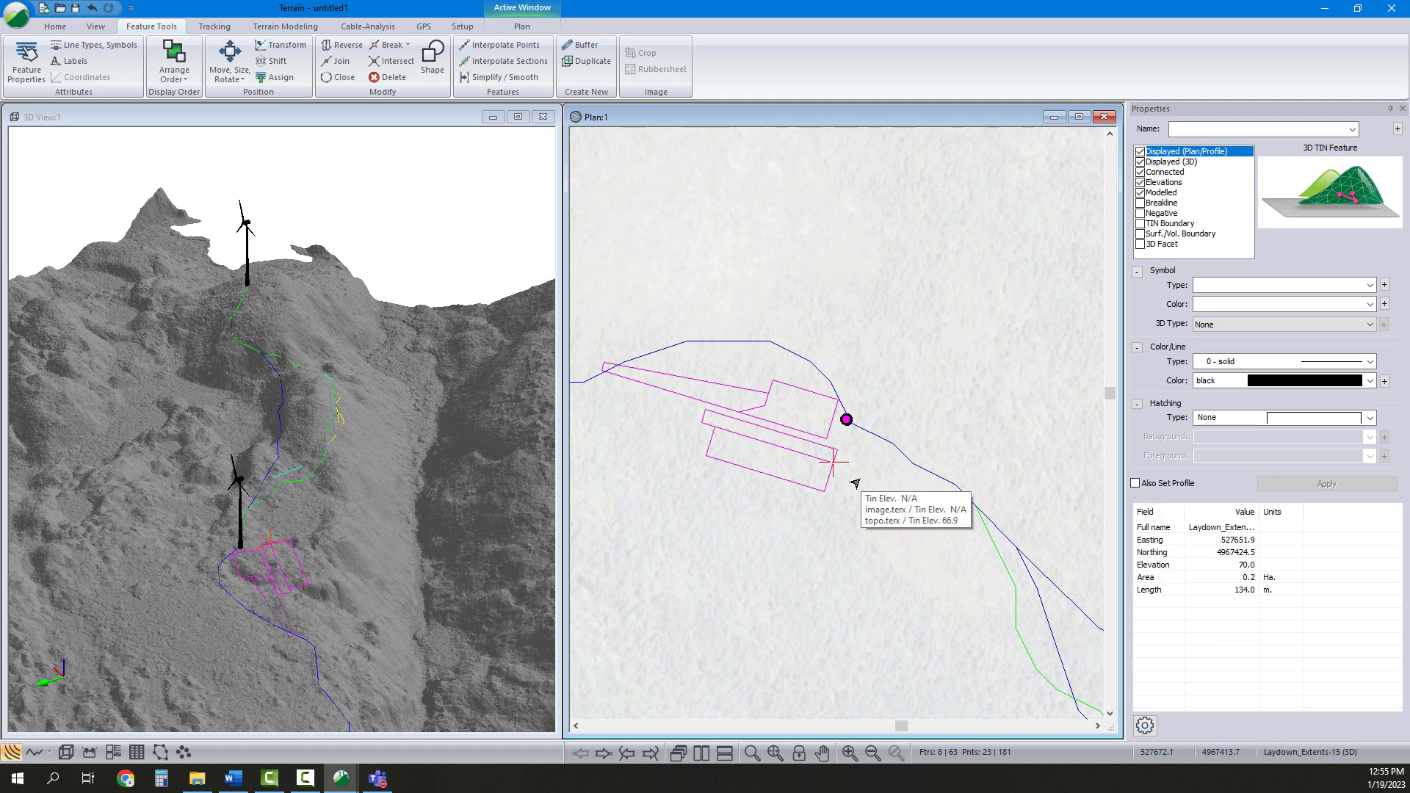
scroll(855, 483, "down", 3)
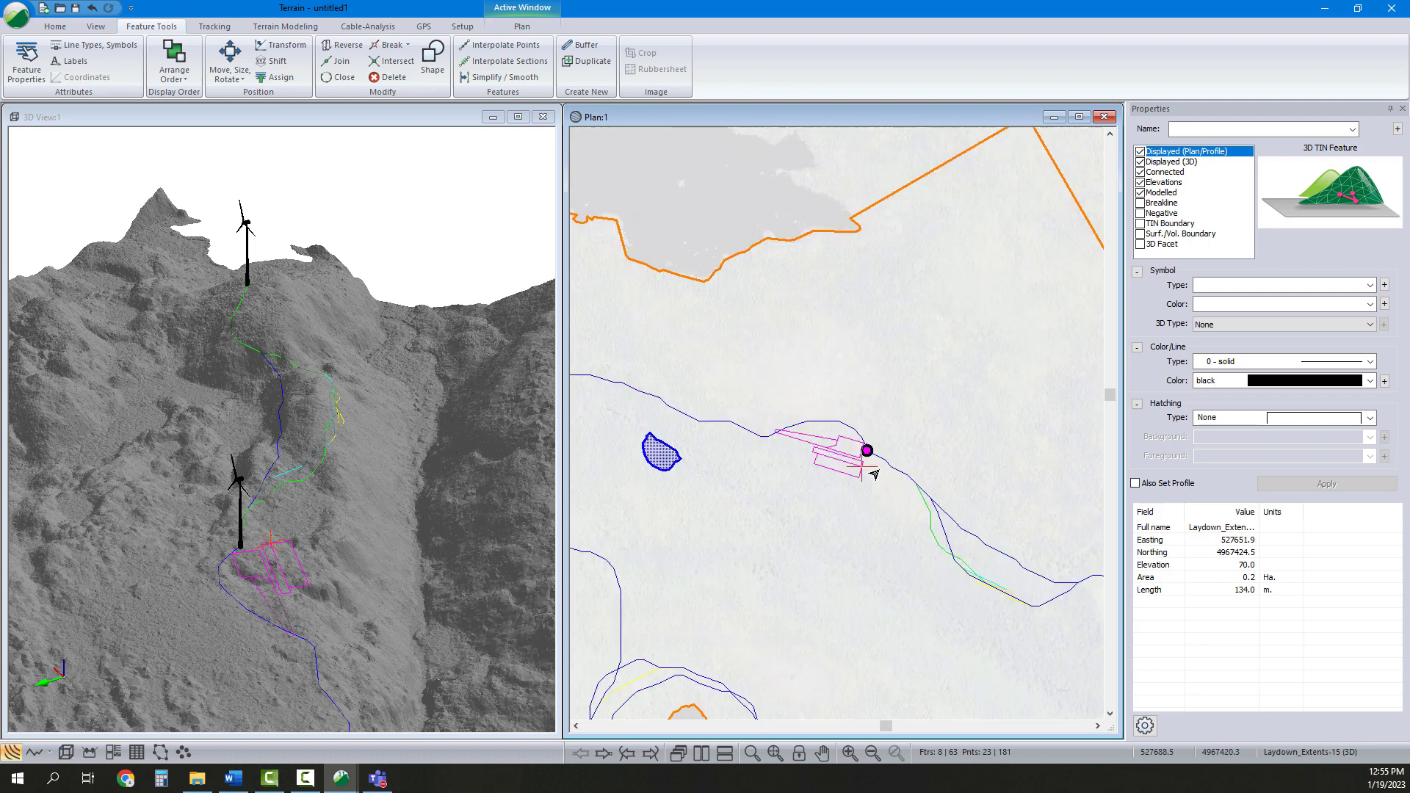
middle_click_drag(851, 469, 881, 464)
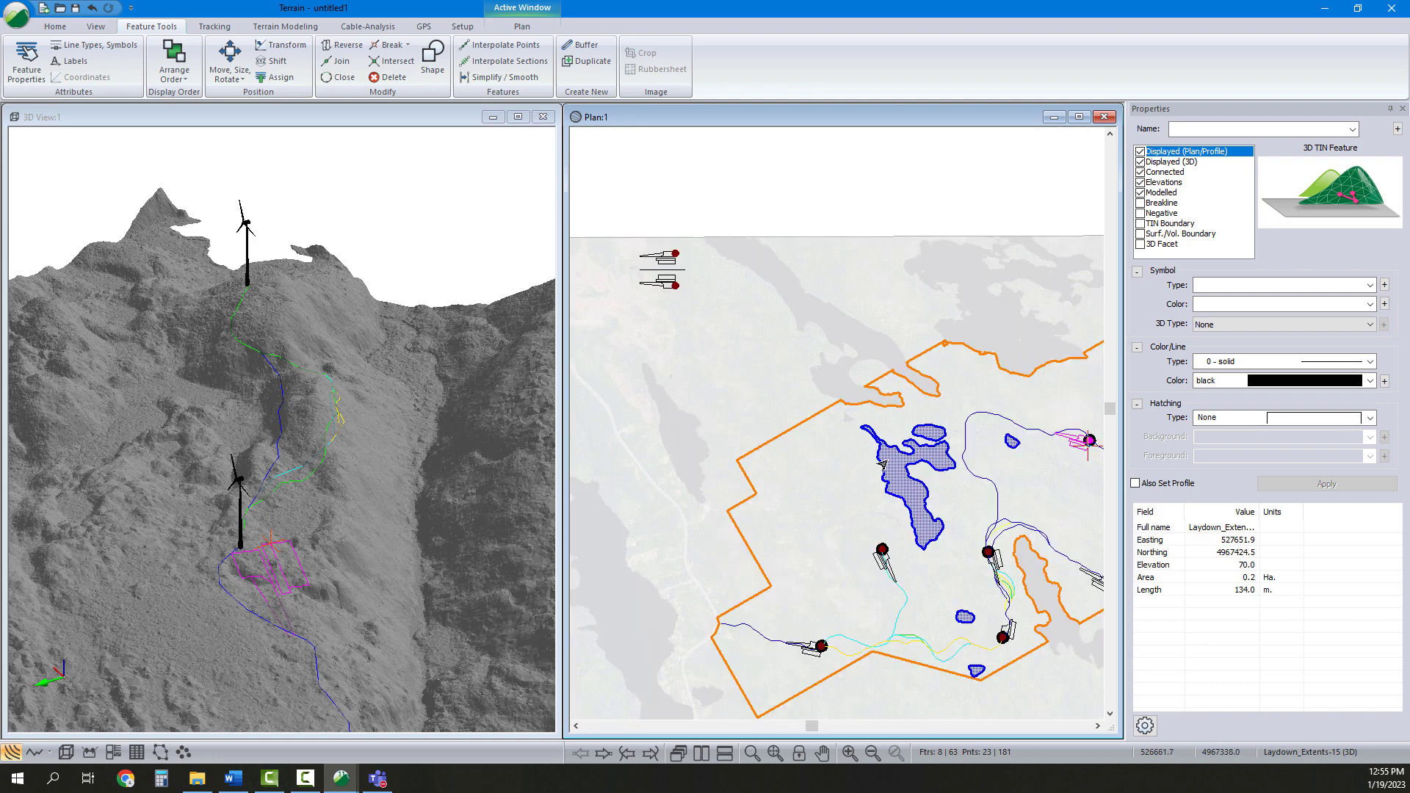
middle_click_drag(809, 371, 715, 378)
middle_click_drag(628, 324, 717, 343)
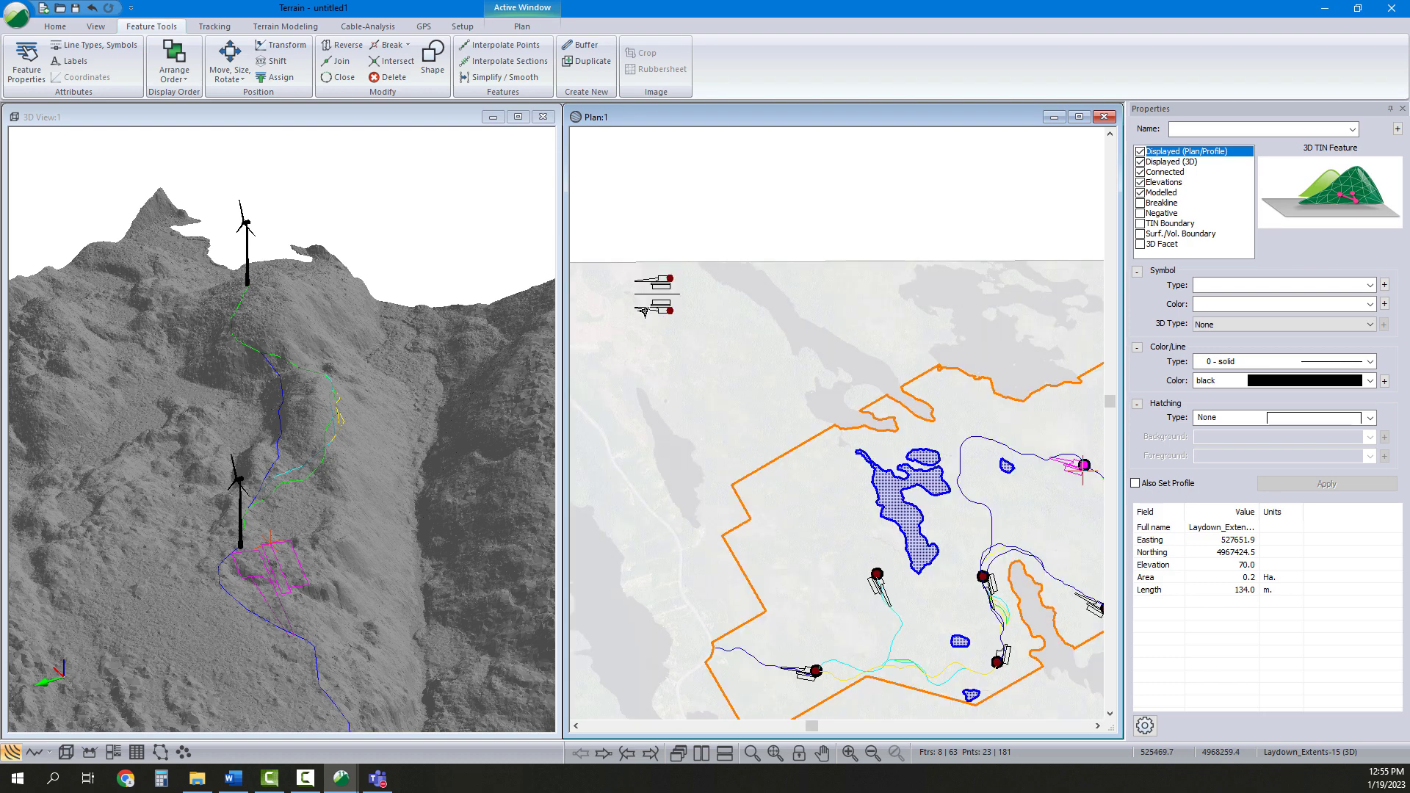
Copy a template pad set and paste a seventh duplicate set into the plan
left_click(632, 306)
right_click(663, 314)
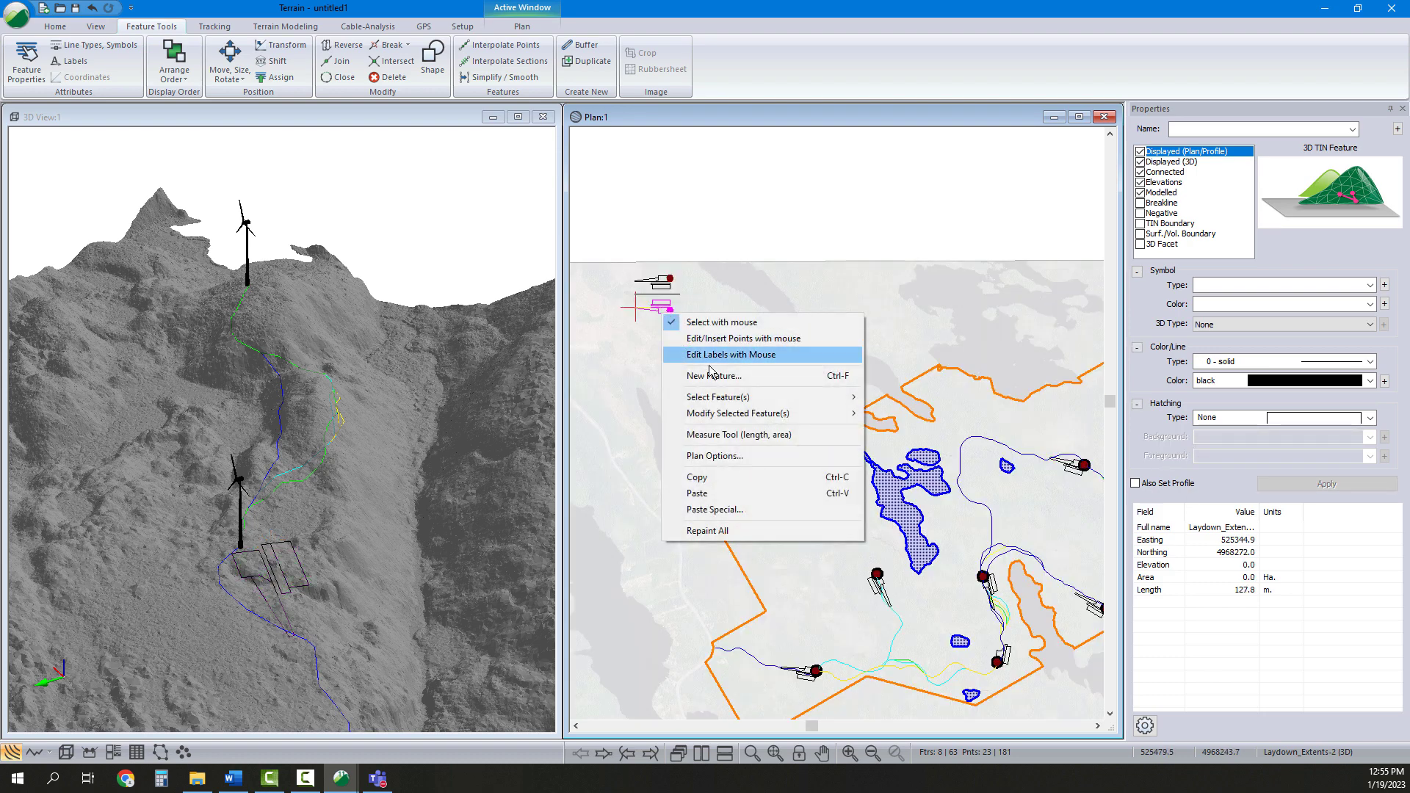
left_click(698, 478)
left_click(720, 337)
right_click(723, 340)
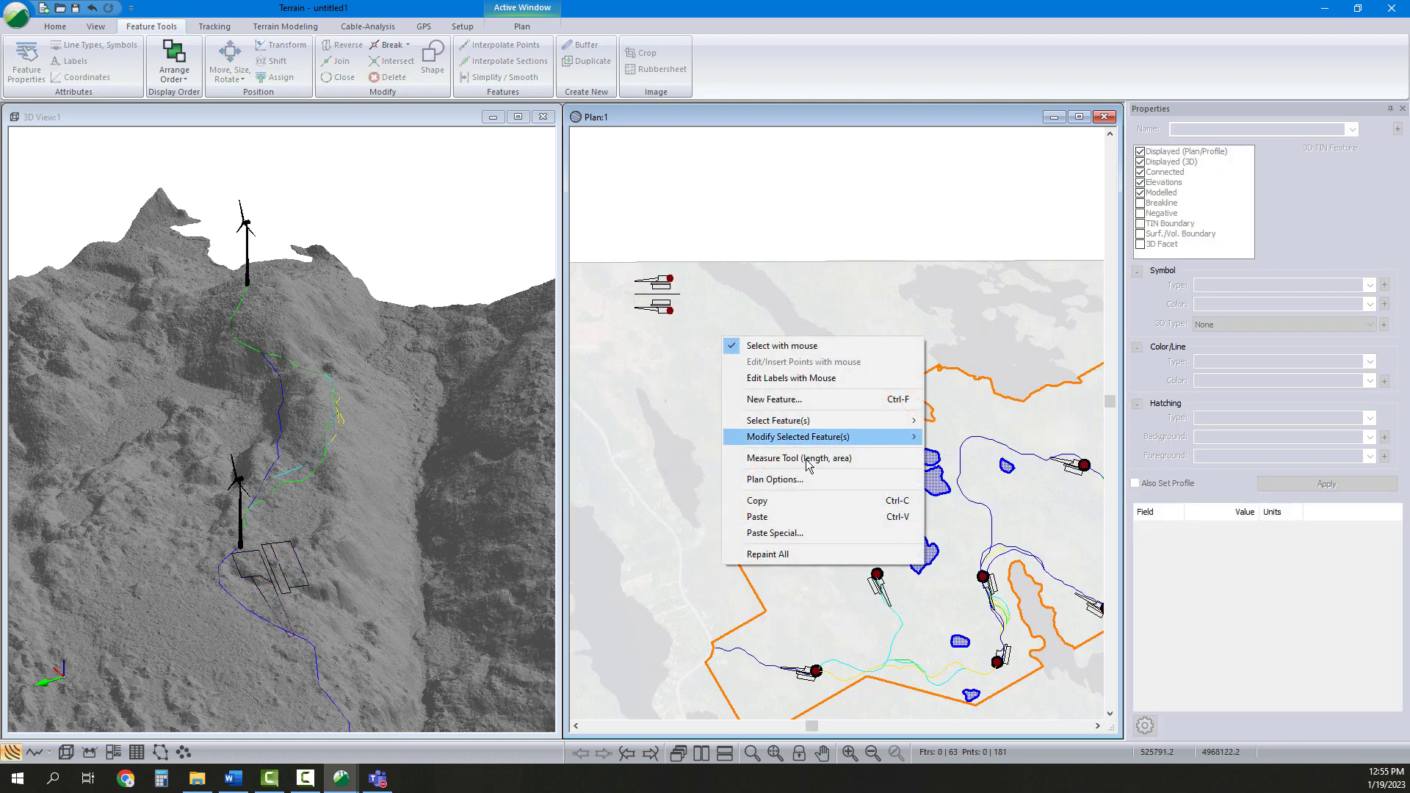
left_click(757, 517)
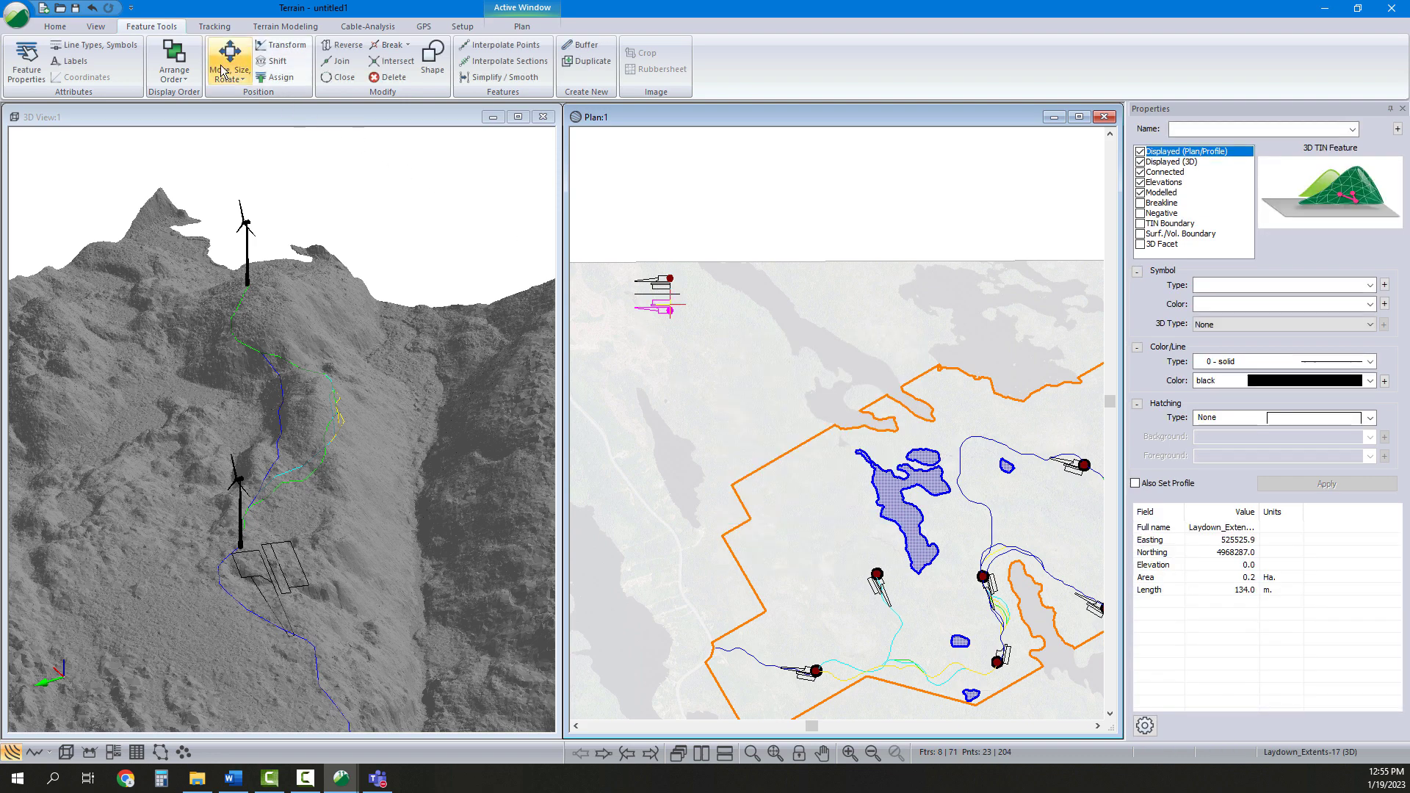
Move the seventh pad set by rectangle to the next turbine at the end of the road
left_click(227, 76)
left_click(242, 94)
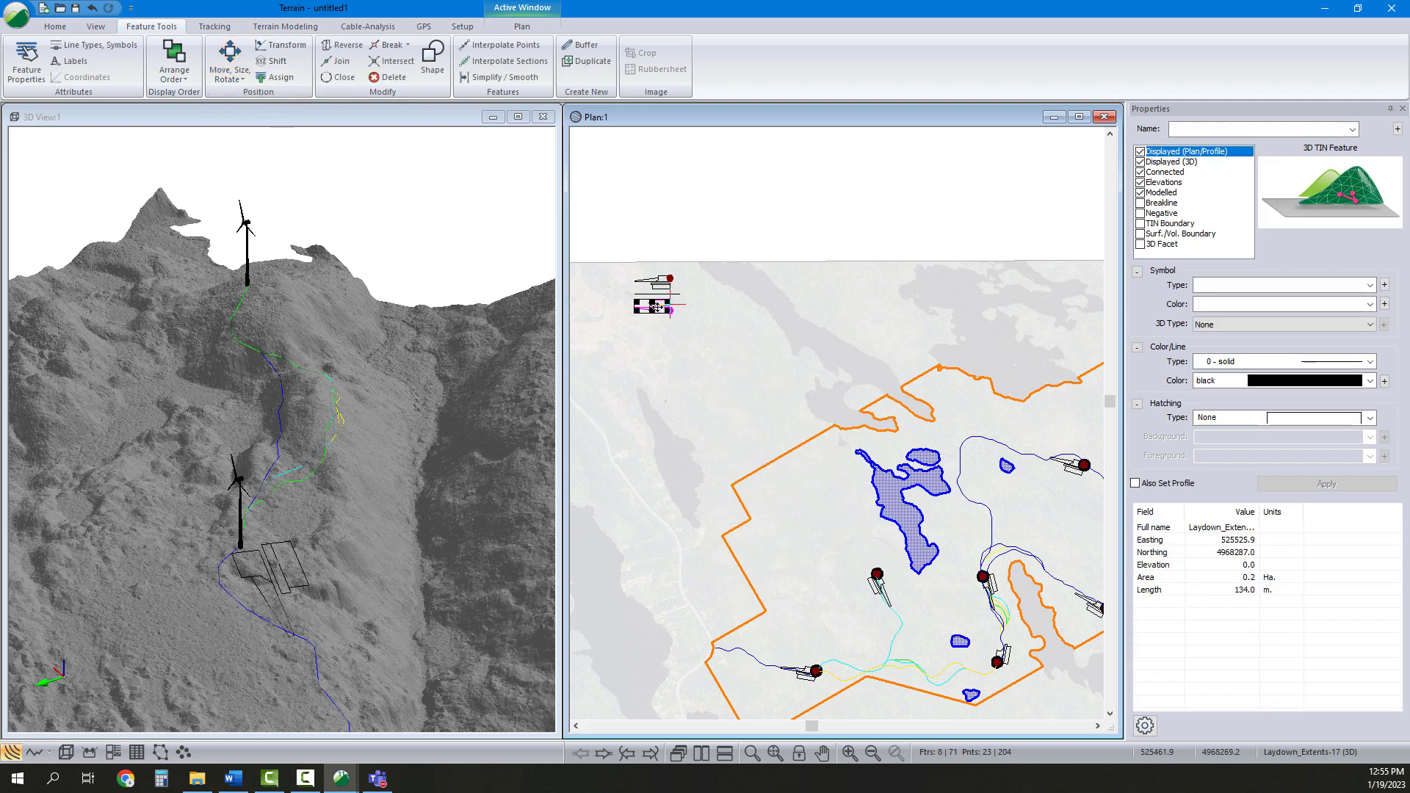
left_click(1025, 395)
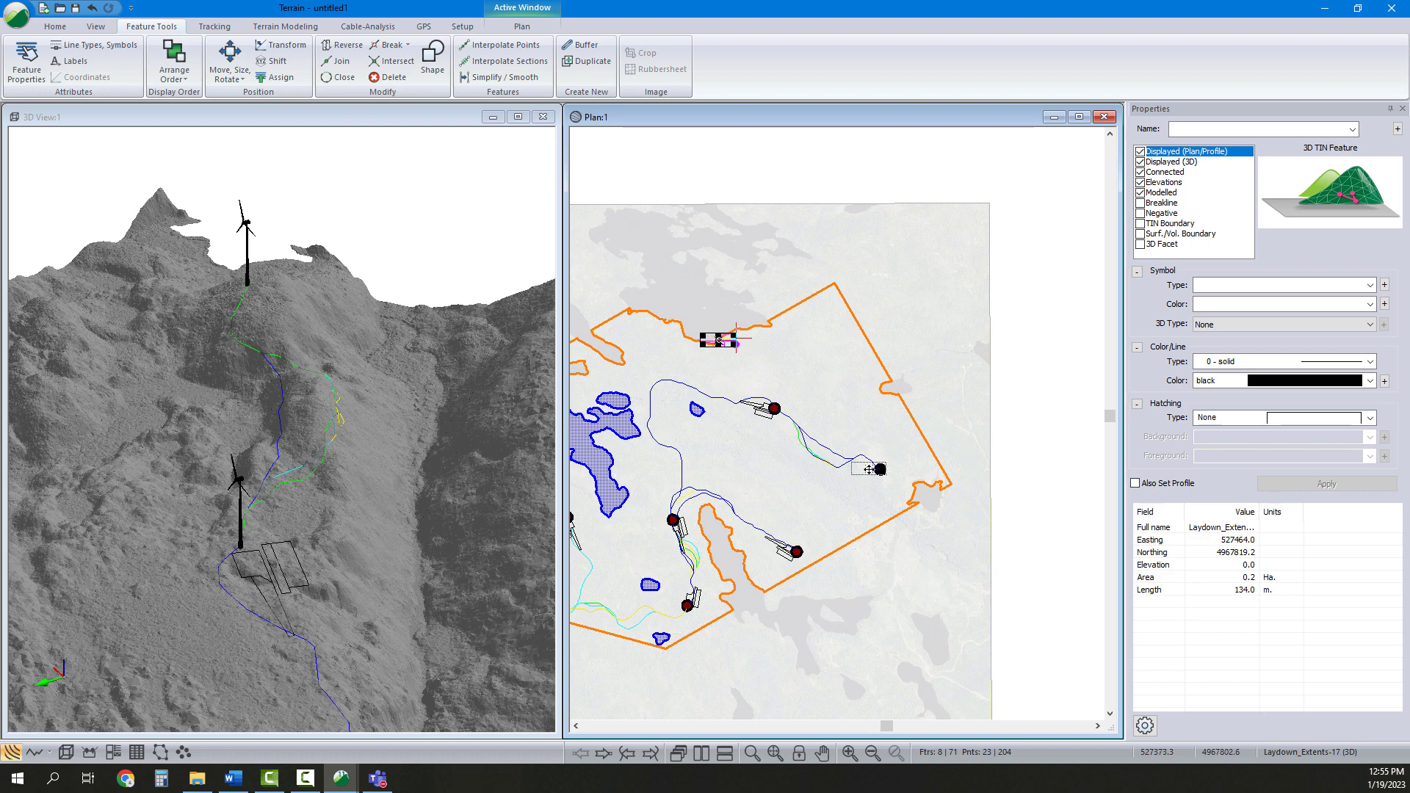
scroll(869, 470, "up", 3)
mouse_move(878, 469)
left_mouse_down()
mouse_move(865, 461)
mouse_move(880, 461)
left_mouse_up()
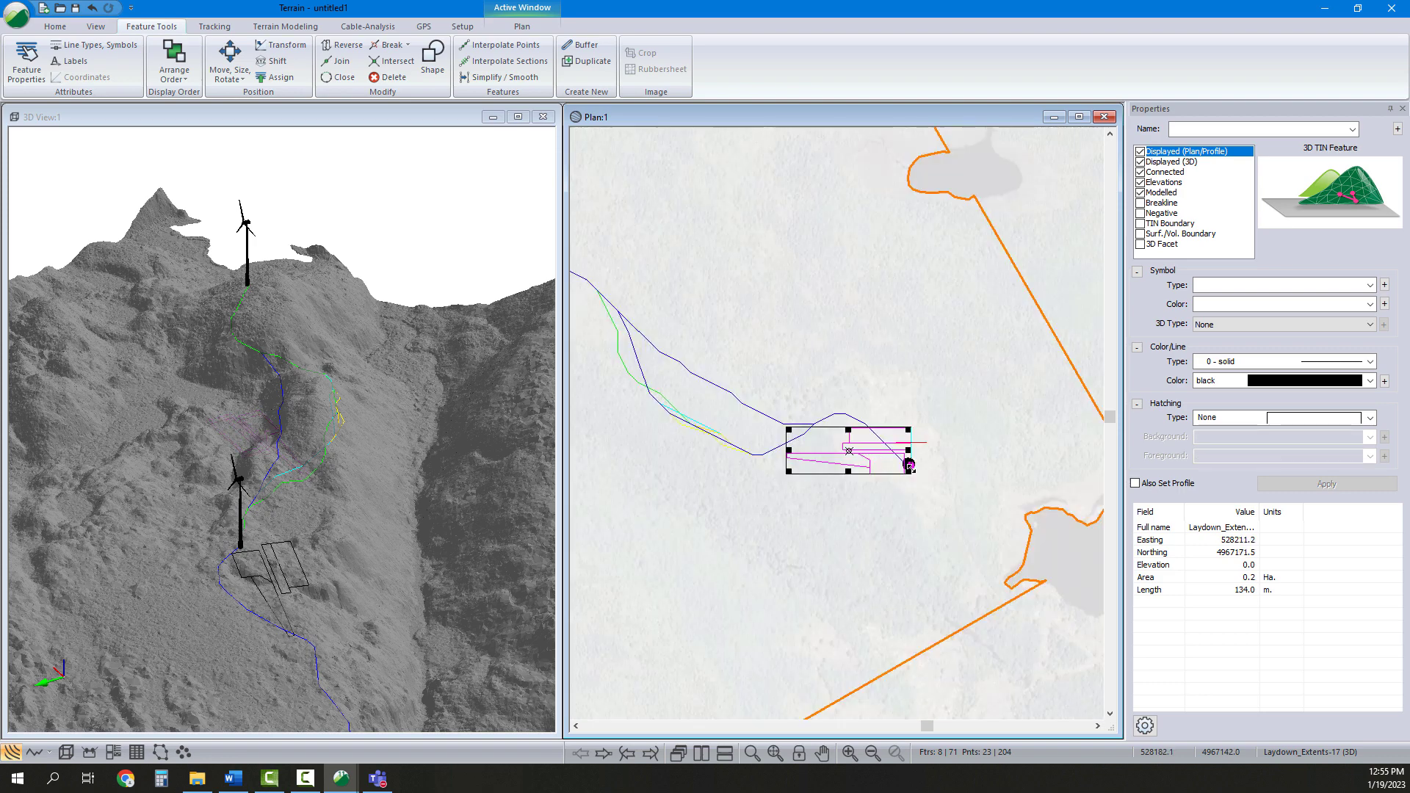
Rotate and reposition the seventh pad set so it aligns with the road beside the turbine
scroll(873, 456, "up", 2)
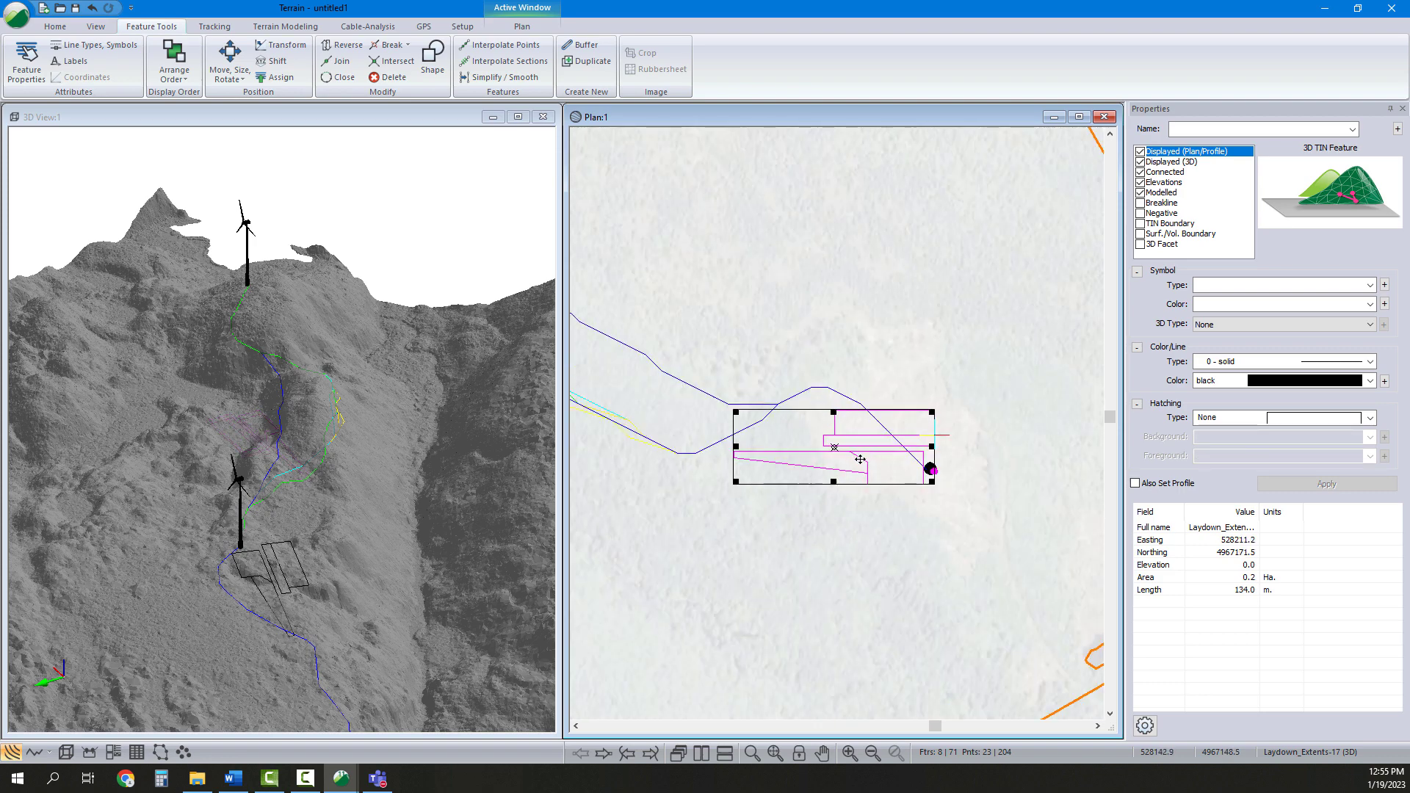
left_click_drag(859, 456, 849, 456)
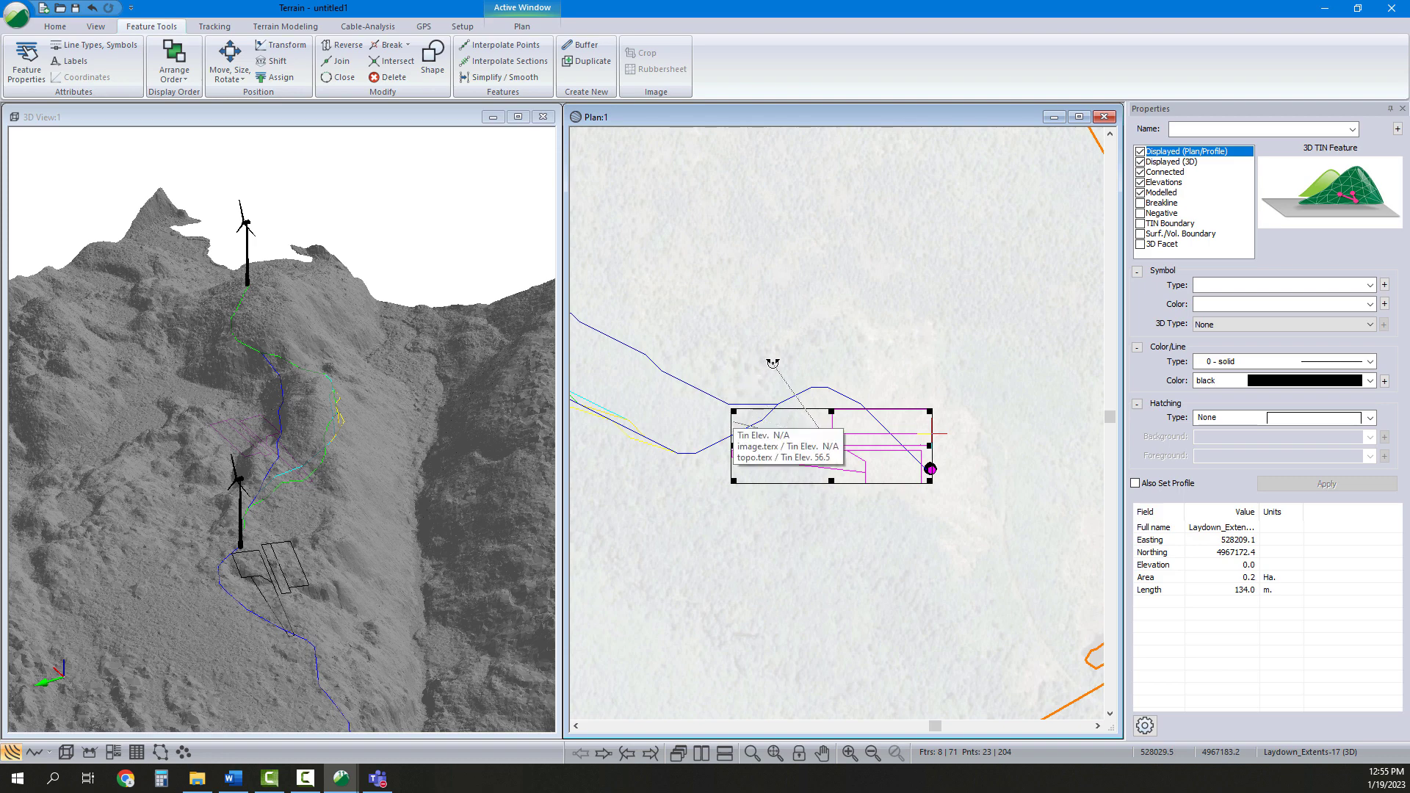
left_click_drag(734, 422, 781, 358)
left_click_drag(862, 461, 900, 410)
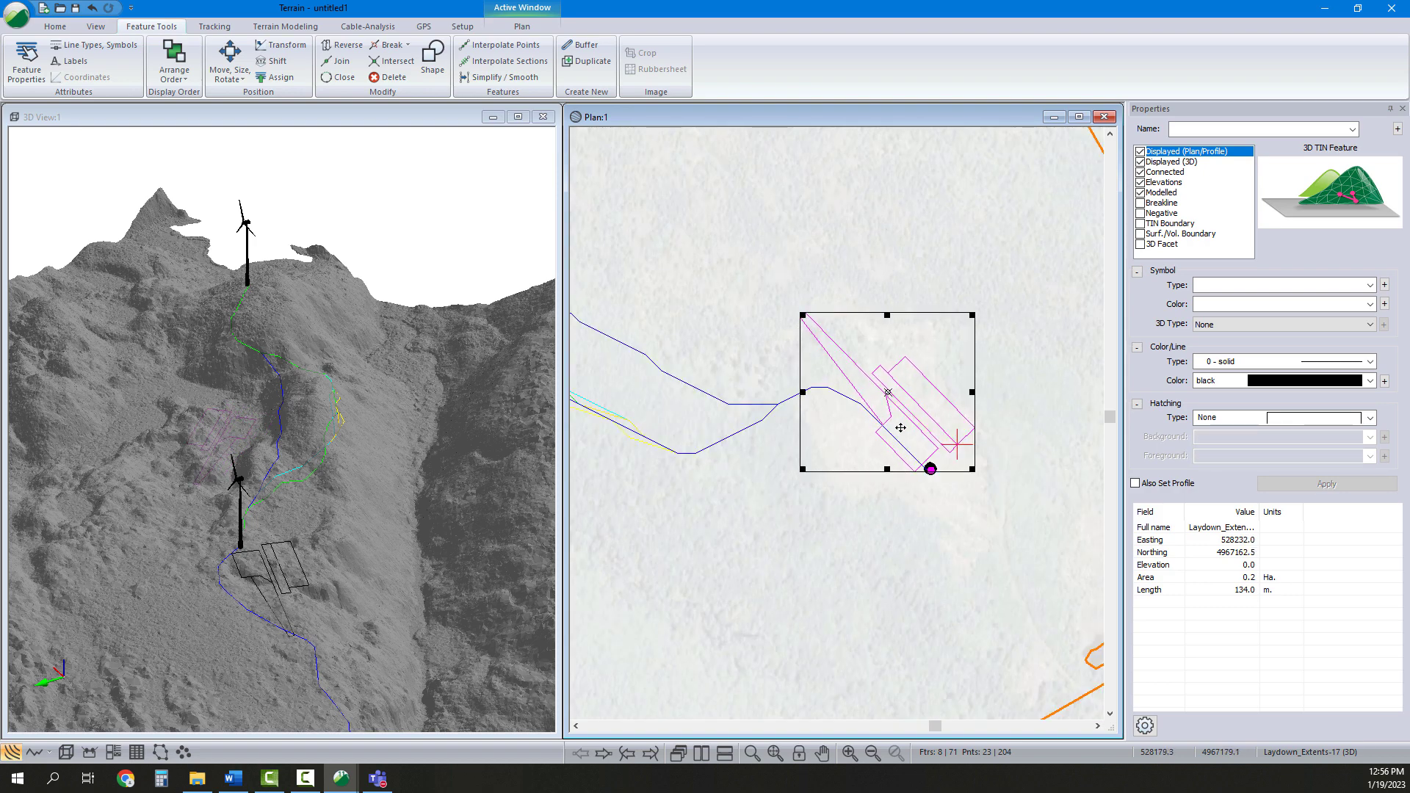
left_click(1010, 442)
Select and delete the long diagonal line feature crossing the seventh pad
left_click_drag(856, 314, 790, 389)
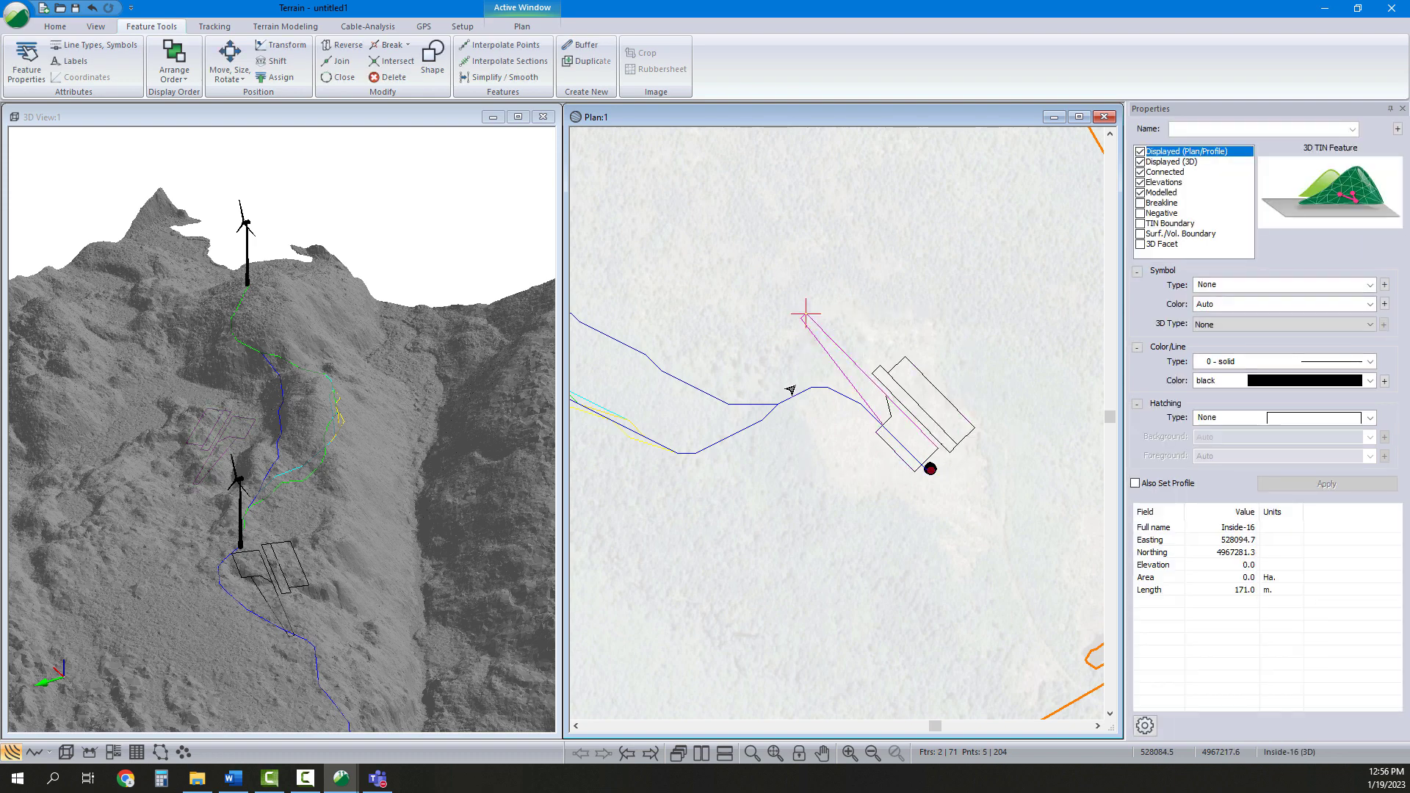
key("Delete")
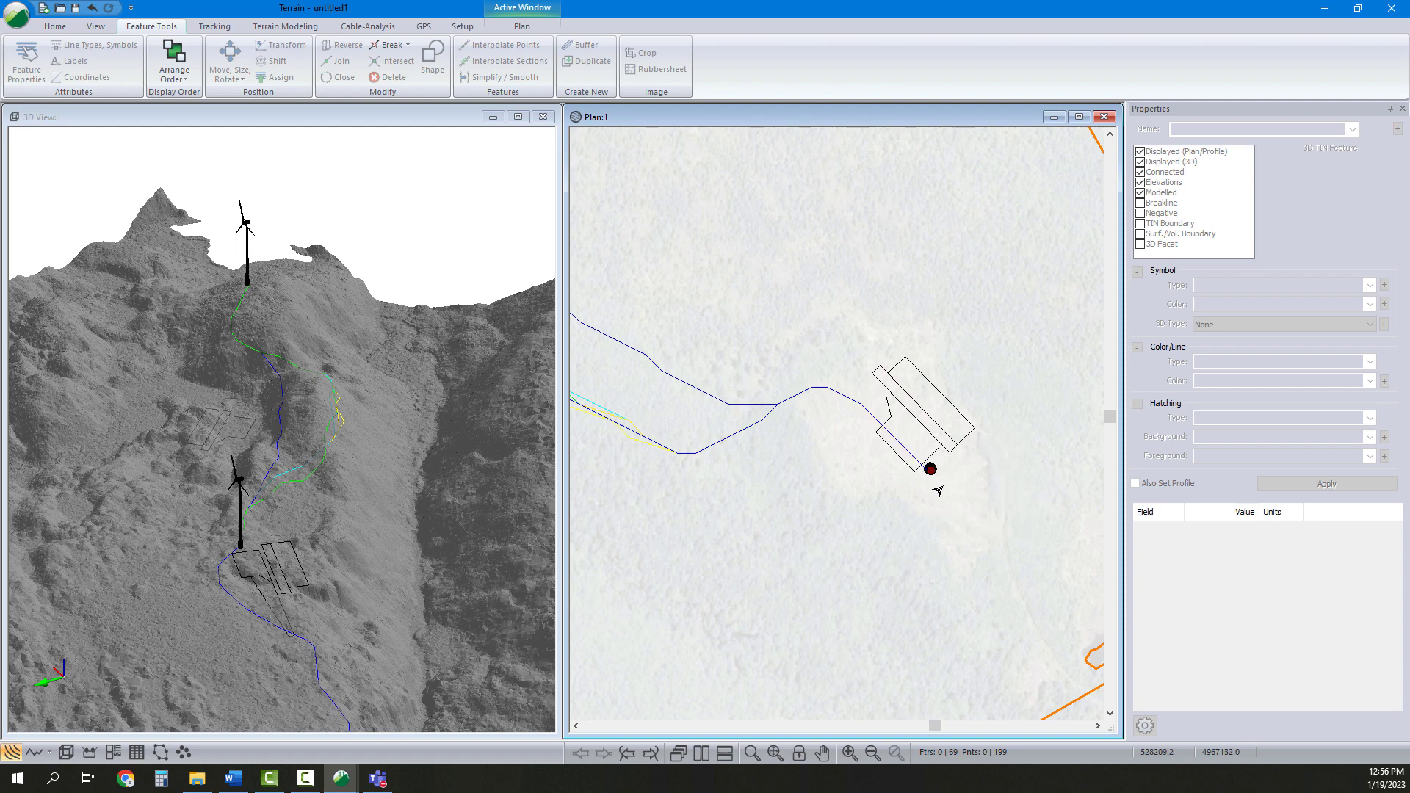
Shift the seventh pad set vertically so its current point sits at elevation 60
left_click(897, 400)
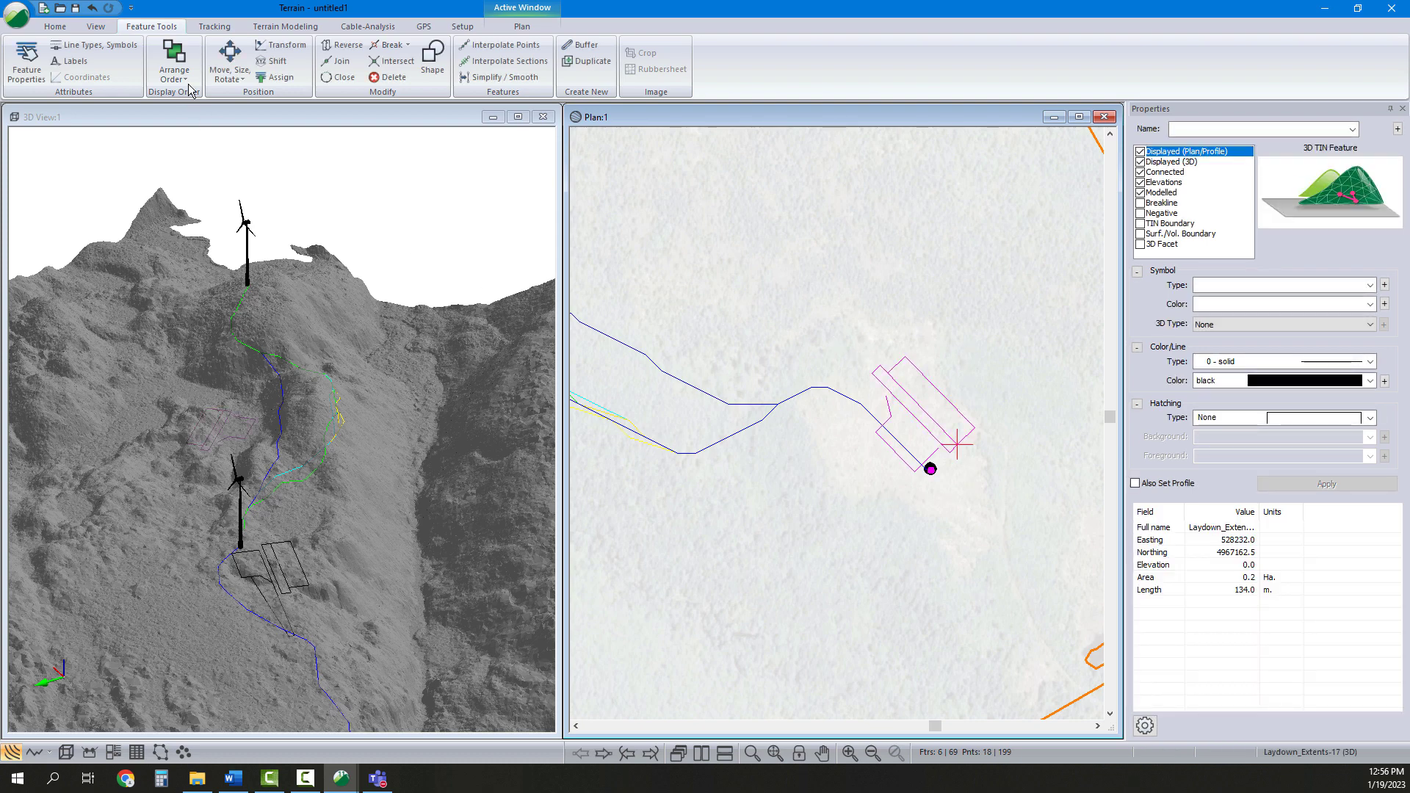
left_click(273, 62)
double_click(686, 390)
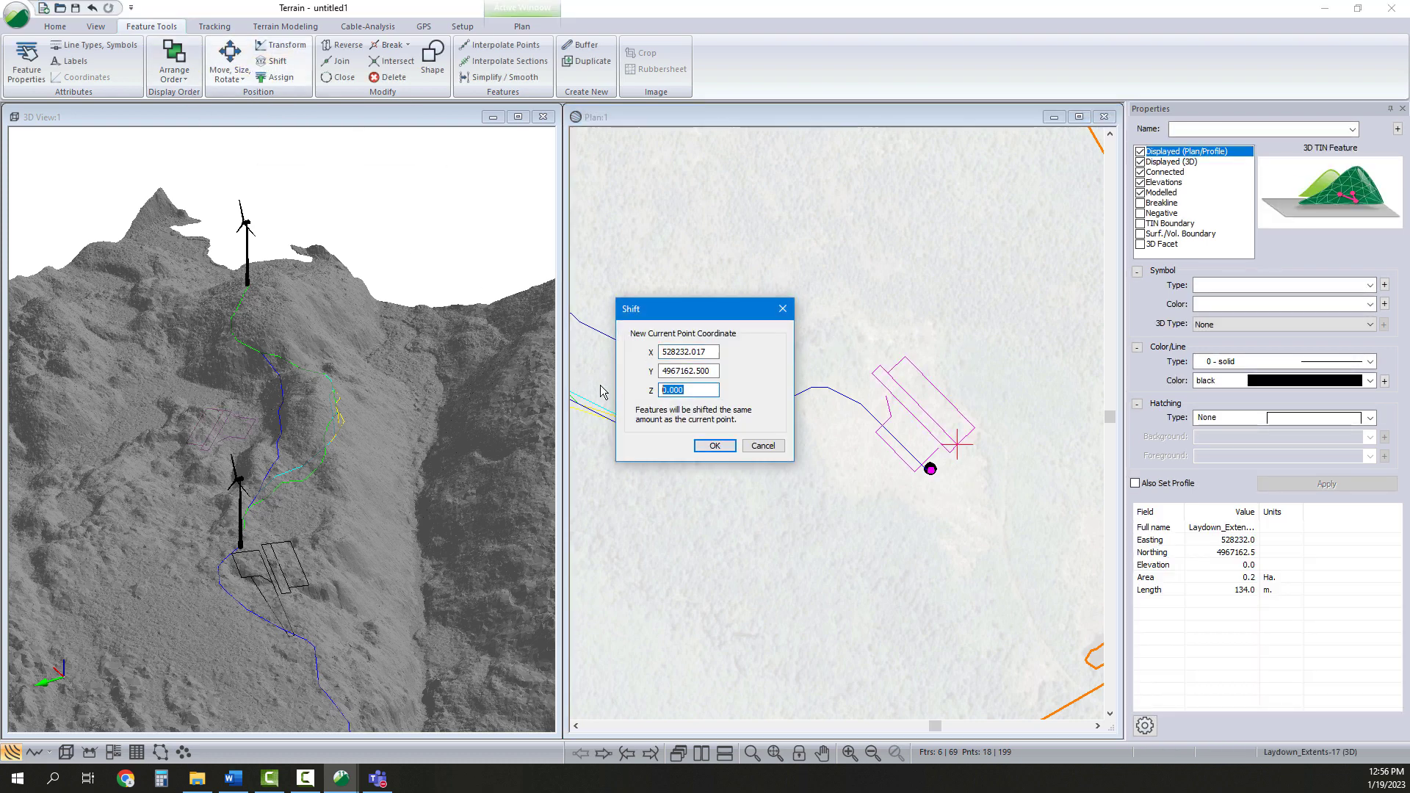
left_click(717, 448)
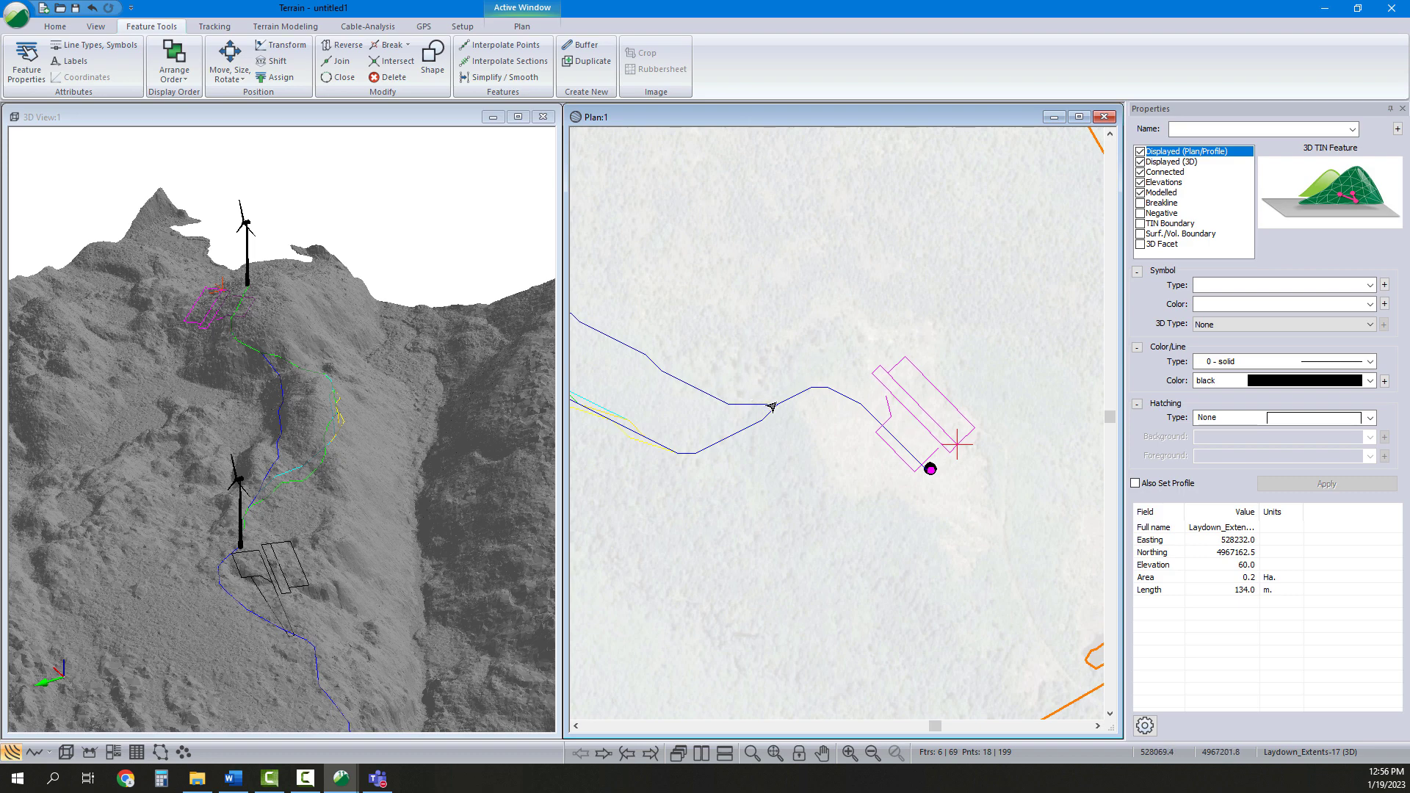
Nudge the seventh pad set by rectangle to sit closer to the turbine and road
left_click(234, 74)
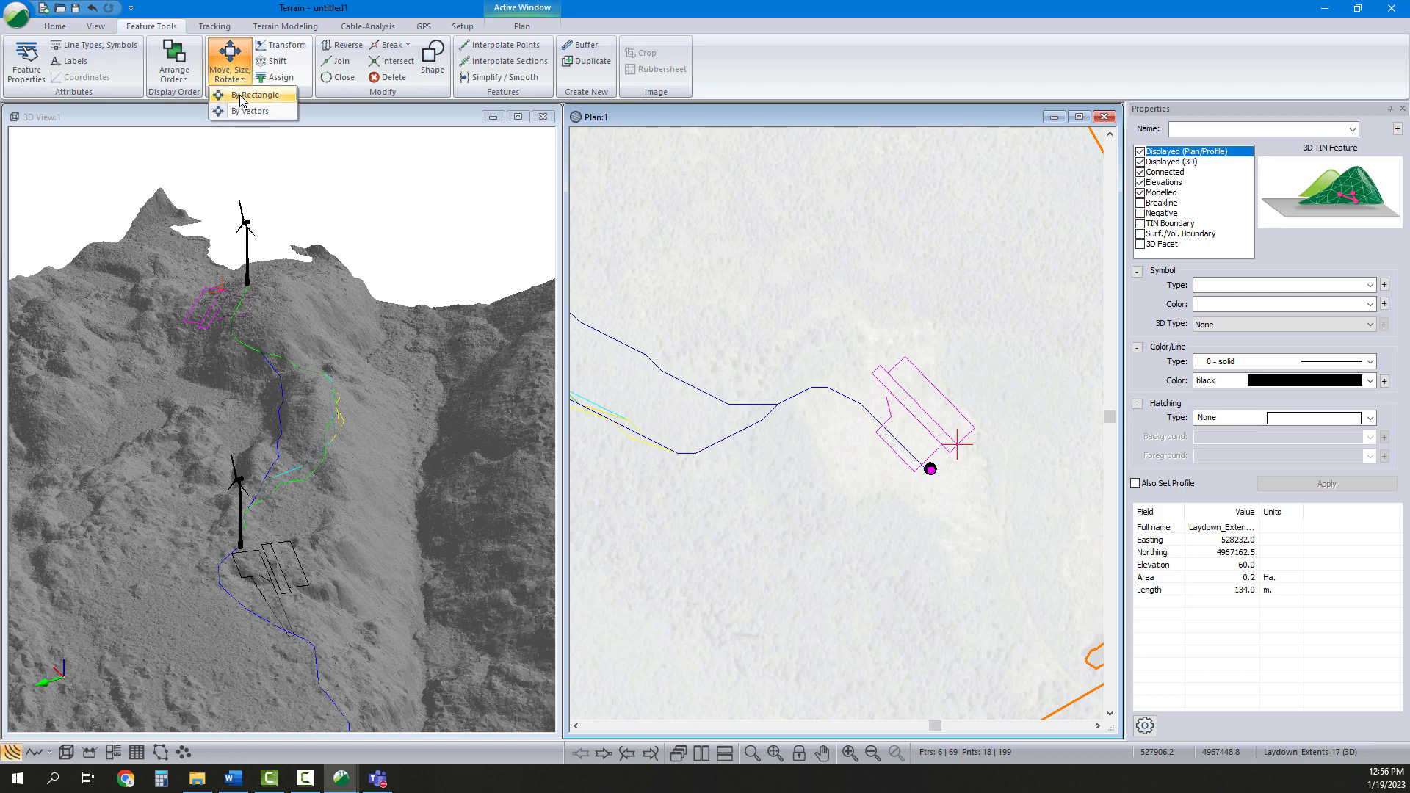
left_click(242, 96)
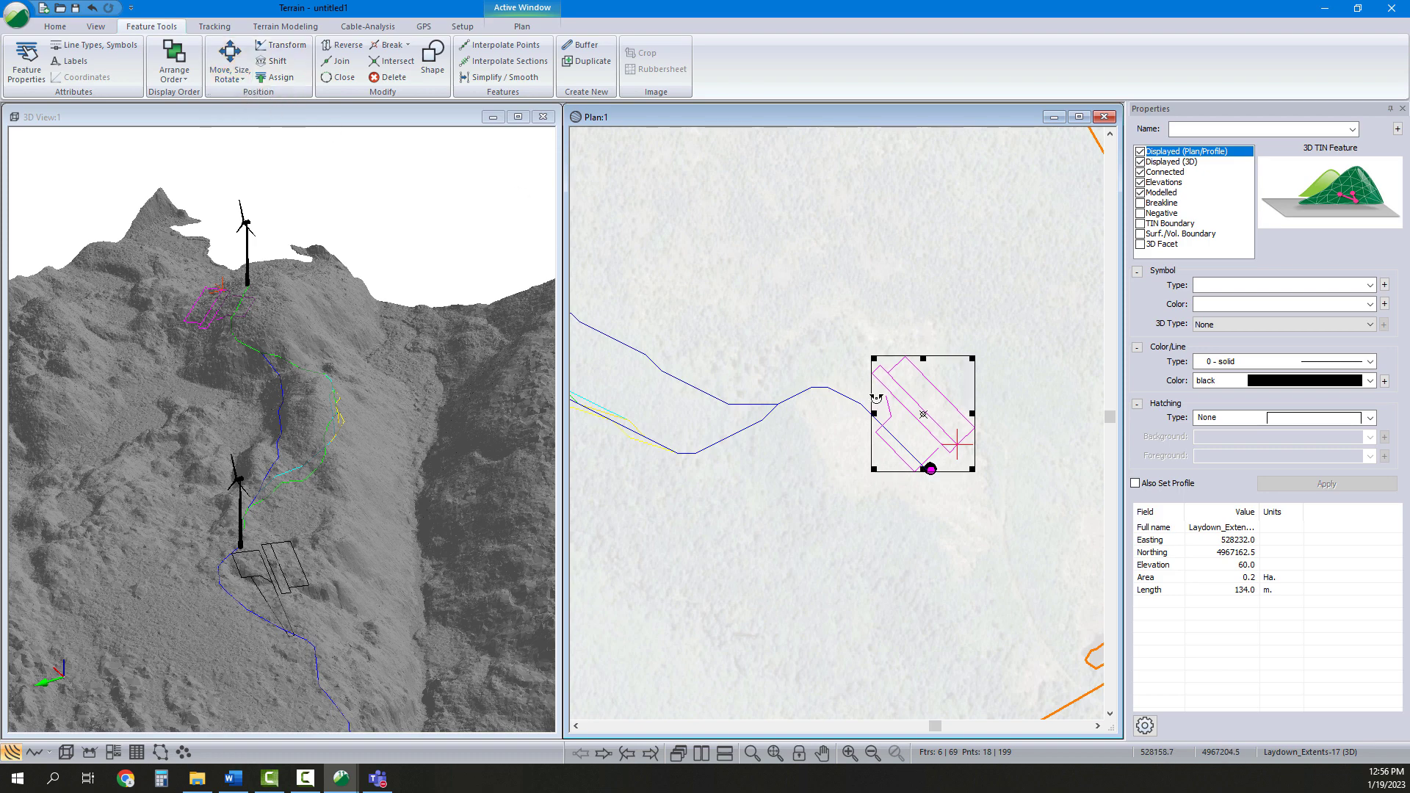
left_click_drag(874, 402, 872, 404)
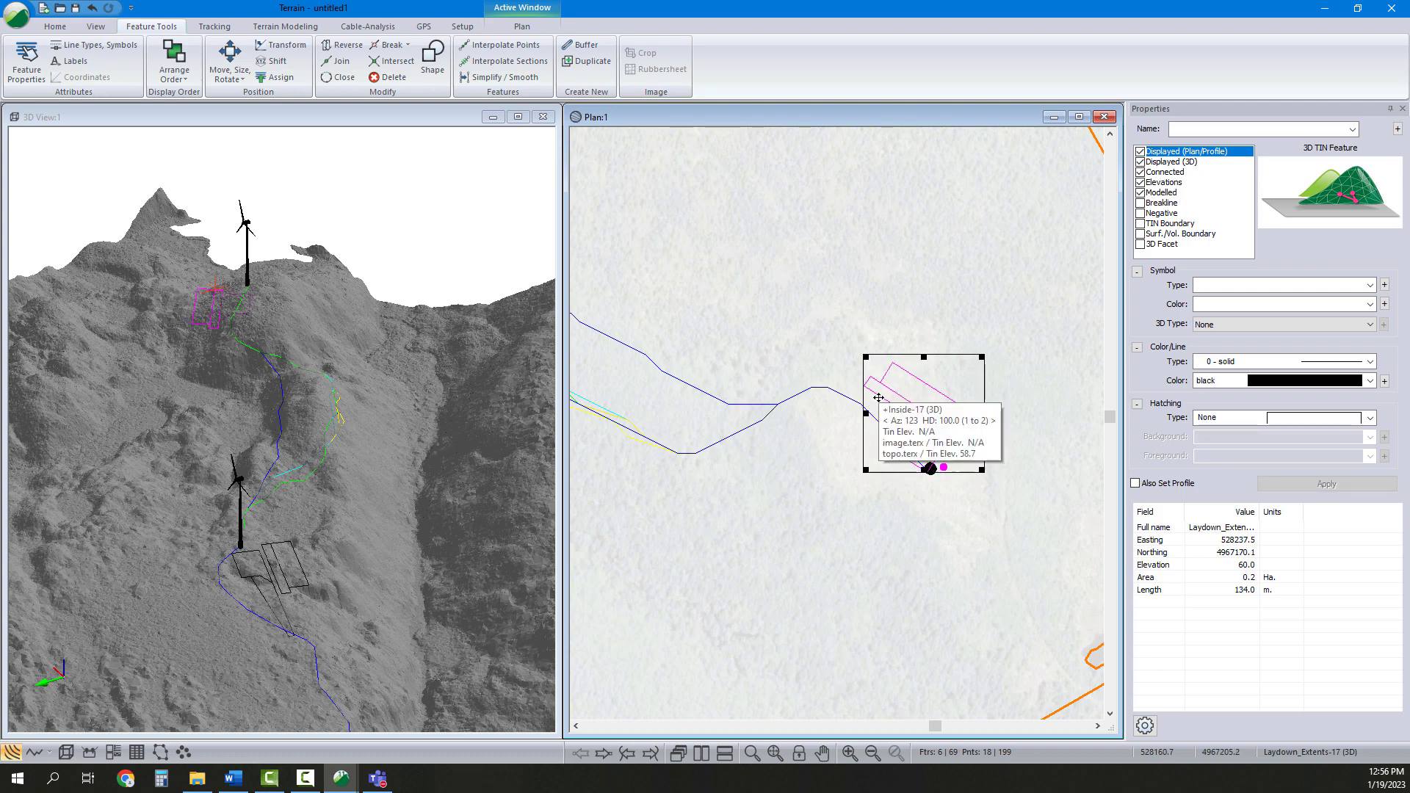
left_click_drag(927, 413, 911, 415)
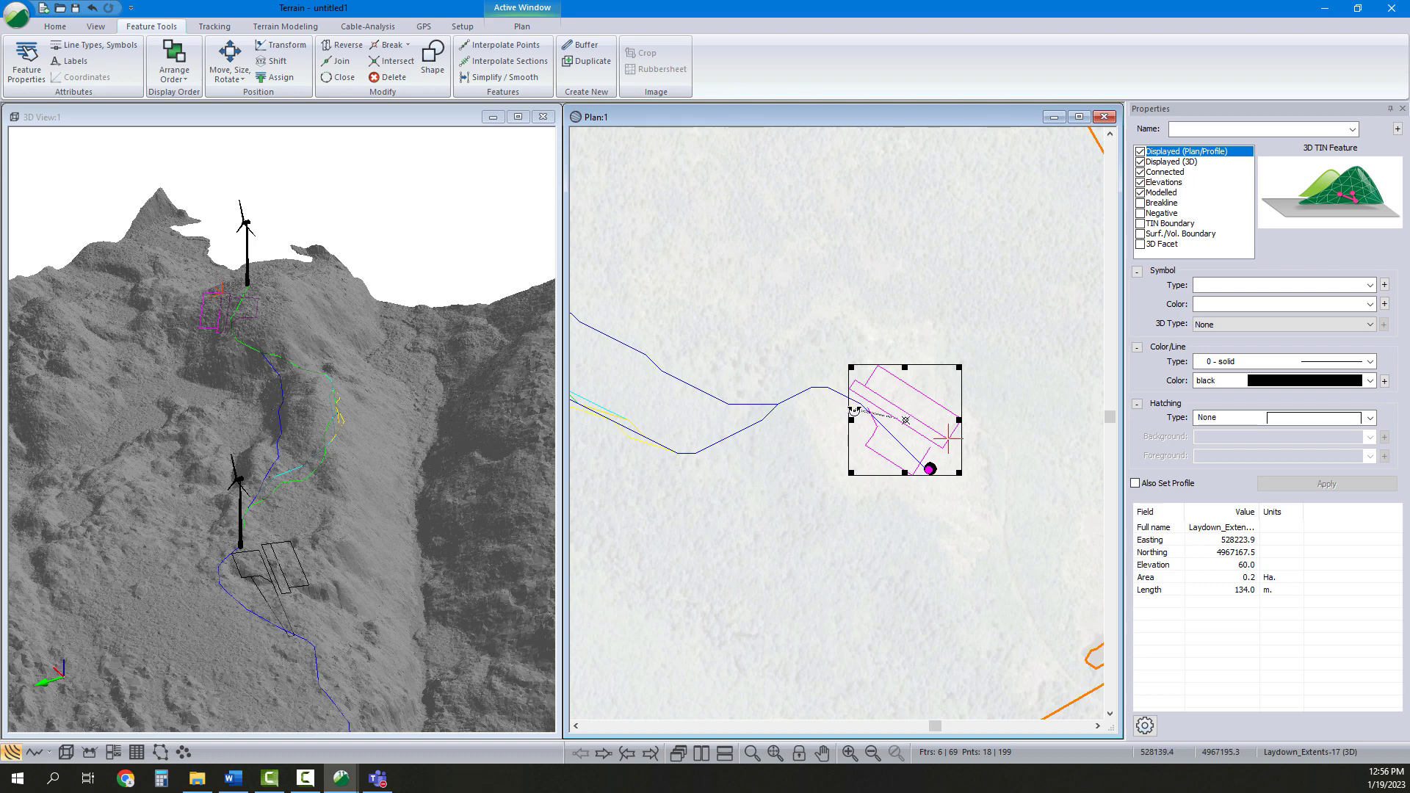
left_click_drag(854, 410, 856, 411)
left_click_drag(915, 421, 915, 418)
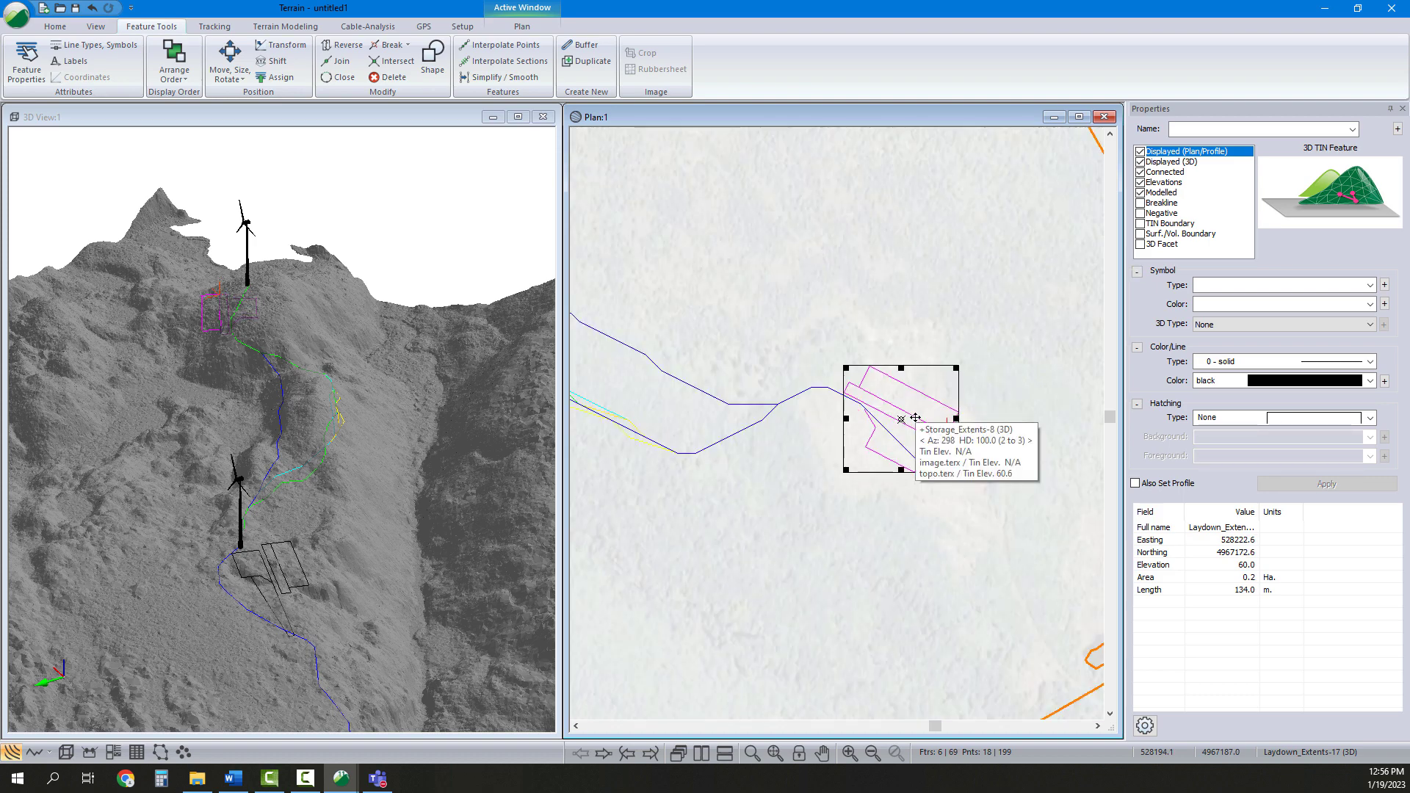
left_click_drag(1012, 533, 821, 378)
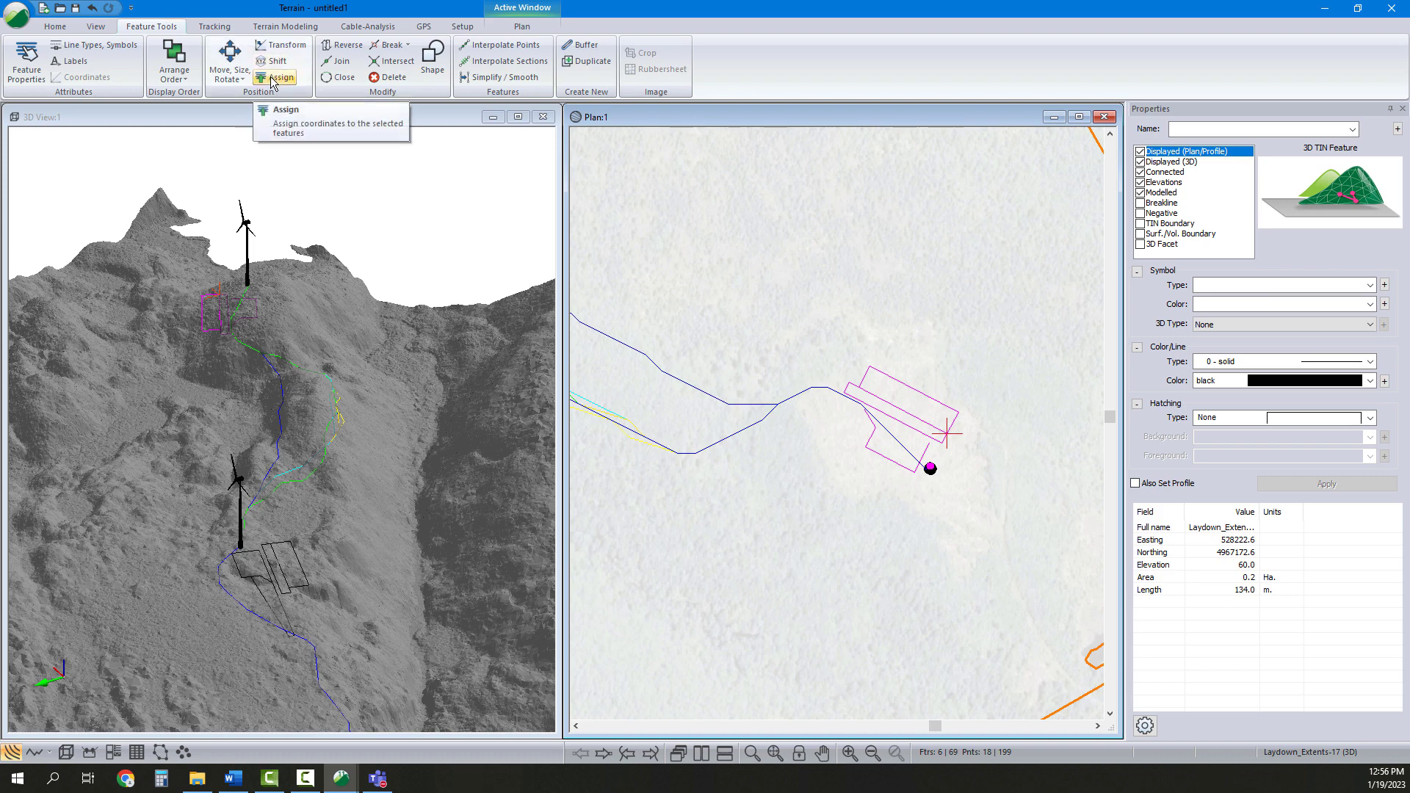
Move the seventh pad set by vector, snapping its reference point onto the turbine location
left_click(229, 73)
left_click(246, 98)
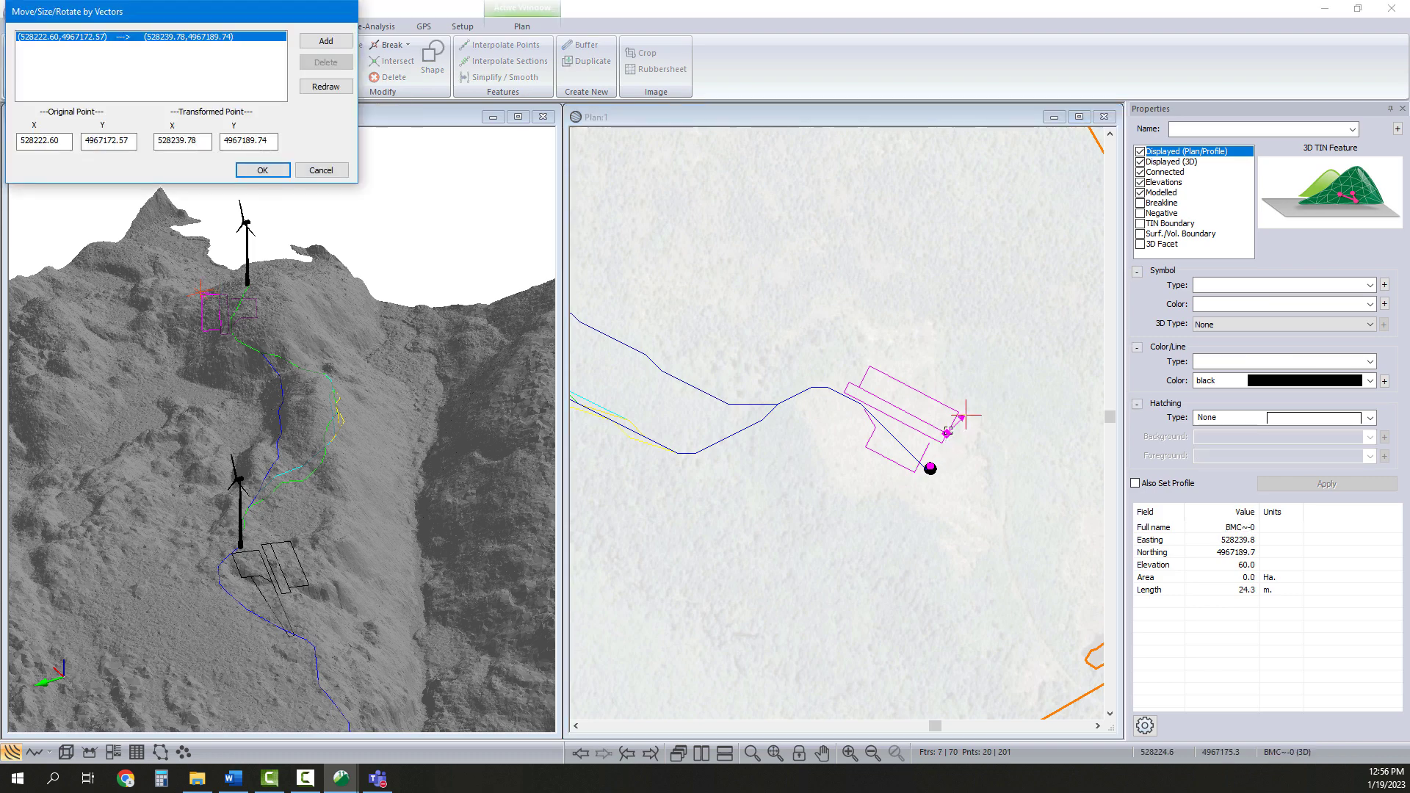
left_click(930, 467)
left_click_drag(965, 417, 892, 335)
scroll(935, 490, "up", 5)
scroll(922, 453, "up", 2)
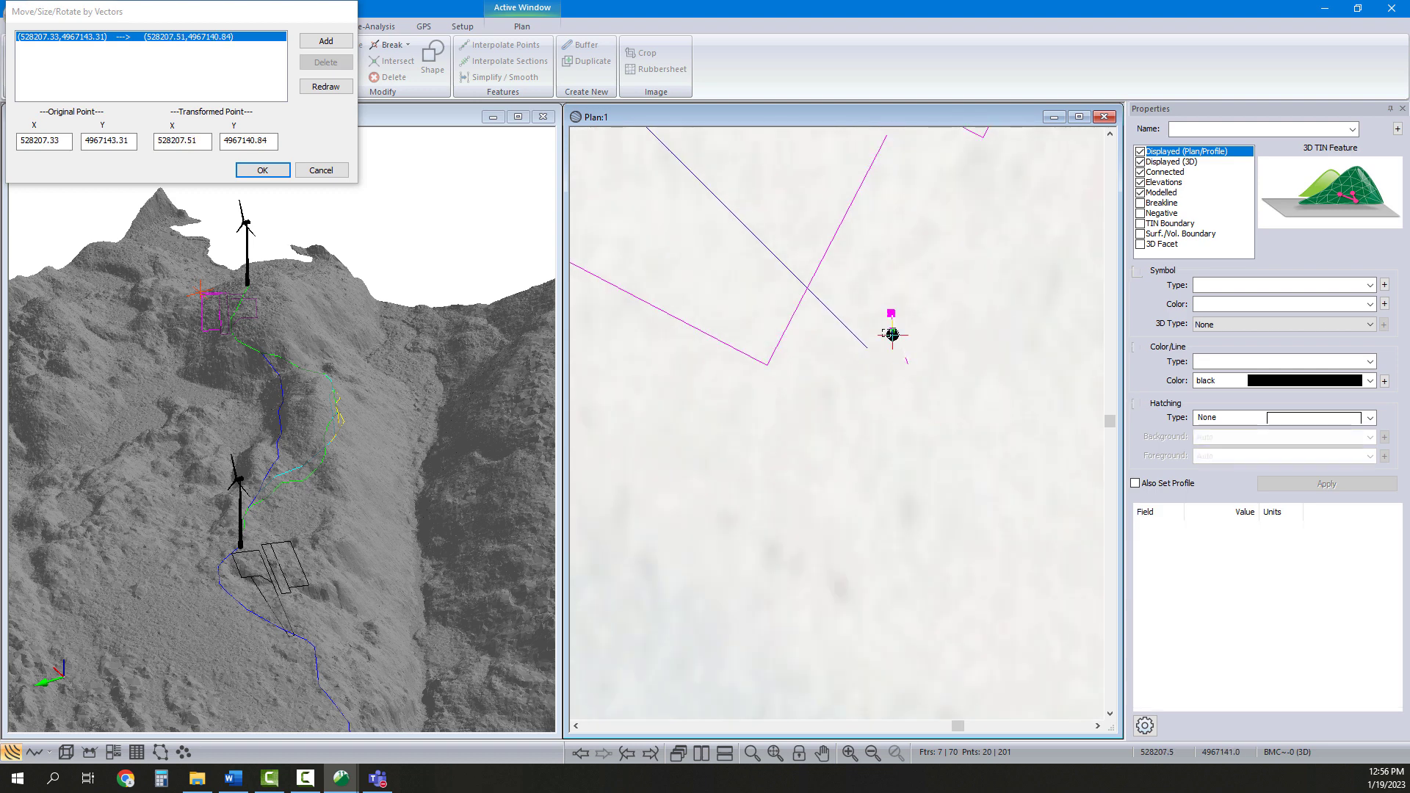
left_click(259, 171)
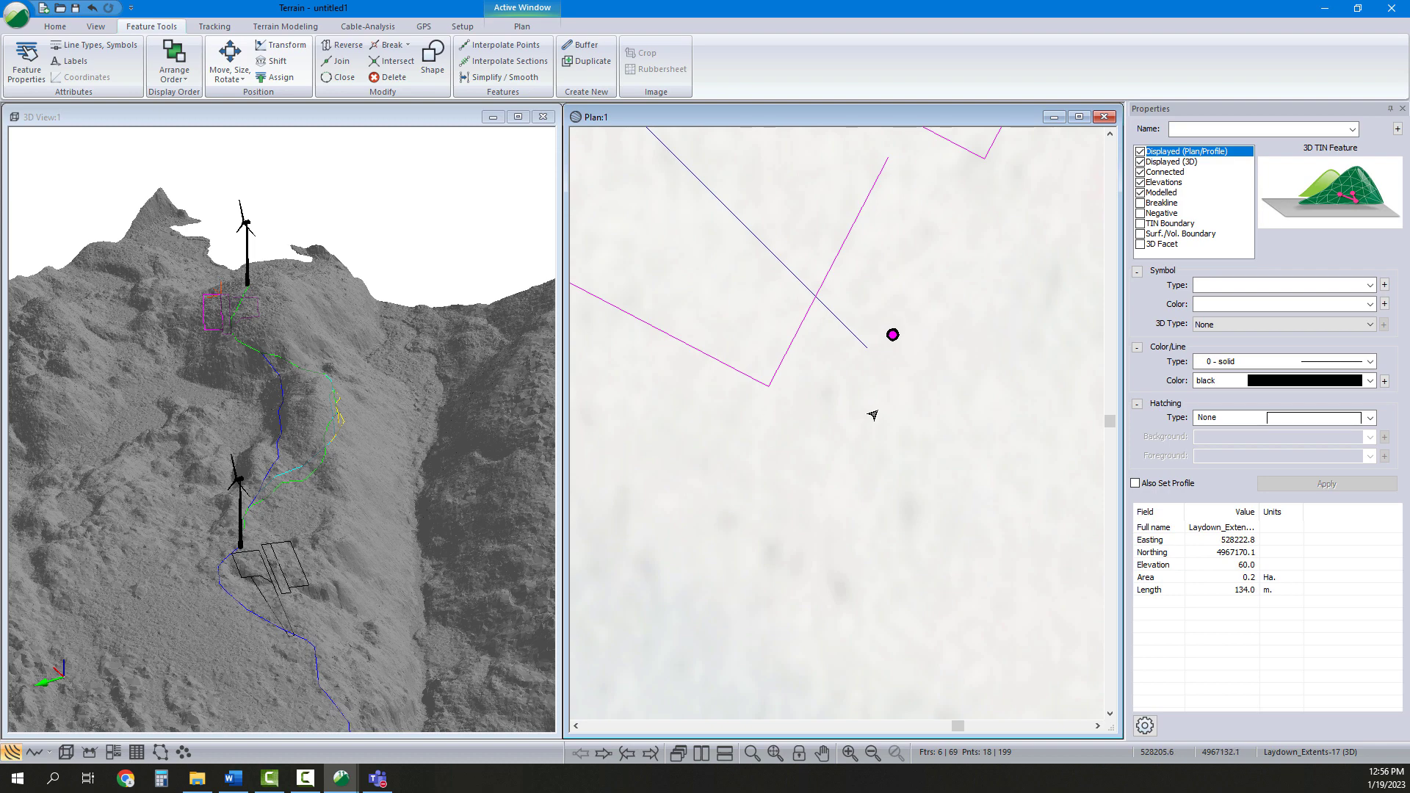
Review the placed pads along the roads in the 3D and plan views
left_click(906, 393)
scroll(903, 412, "down", 2)
scroll(900, 433, "down", 3)
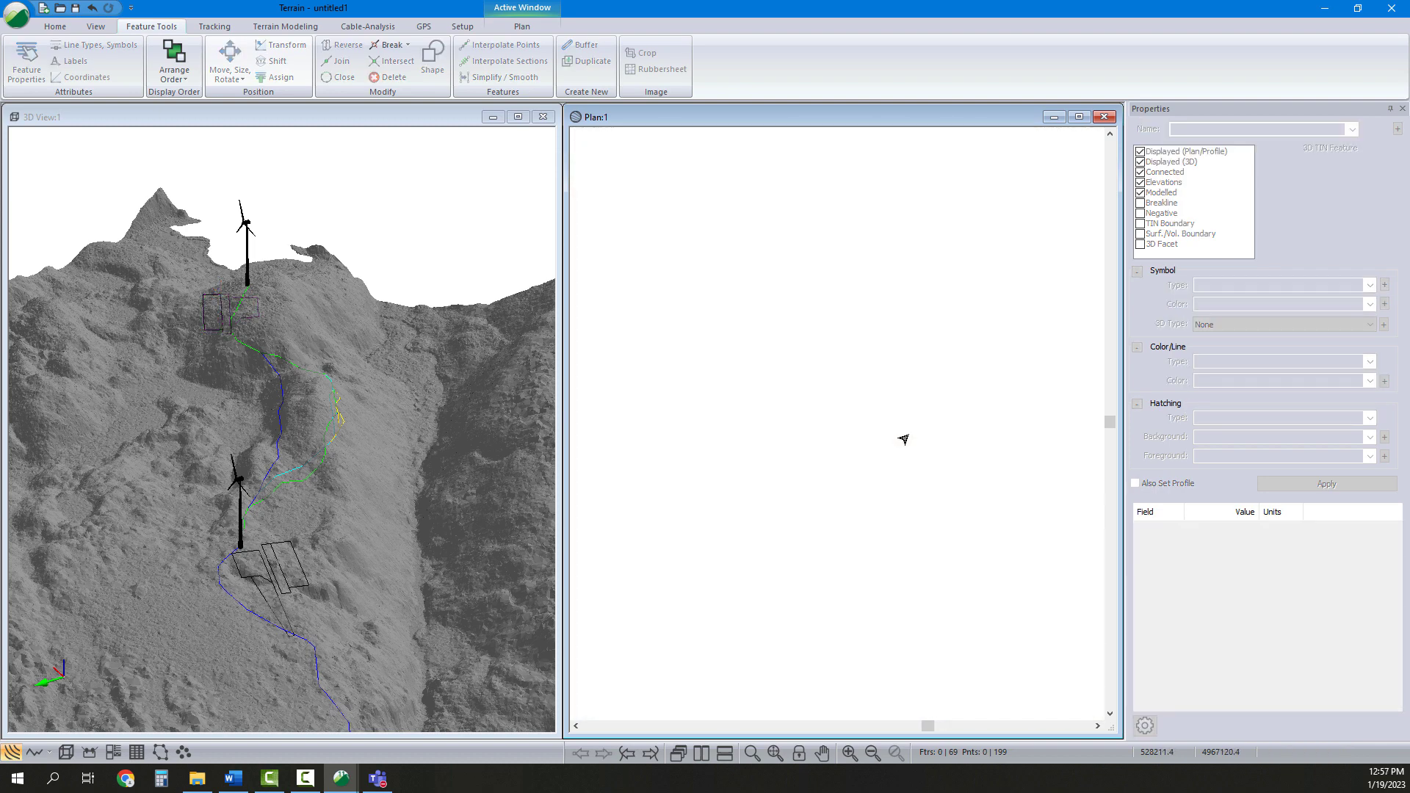
scroll(926, 407, "down", 1)
left_click_drag(279, 523, 330, 487)
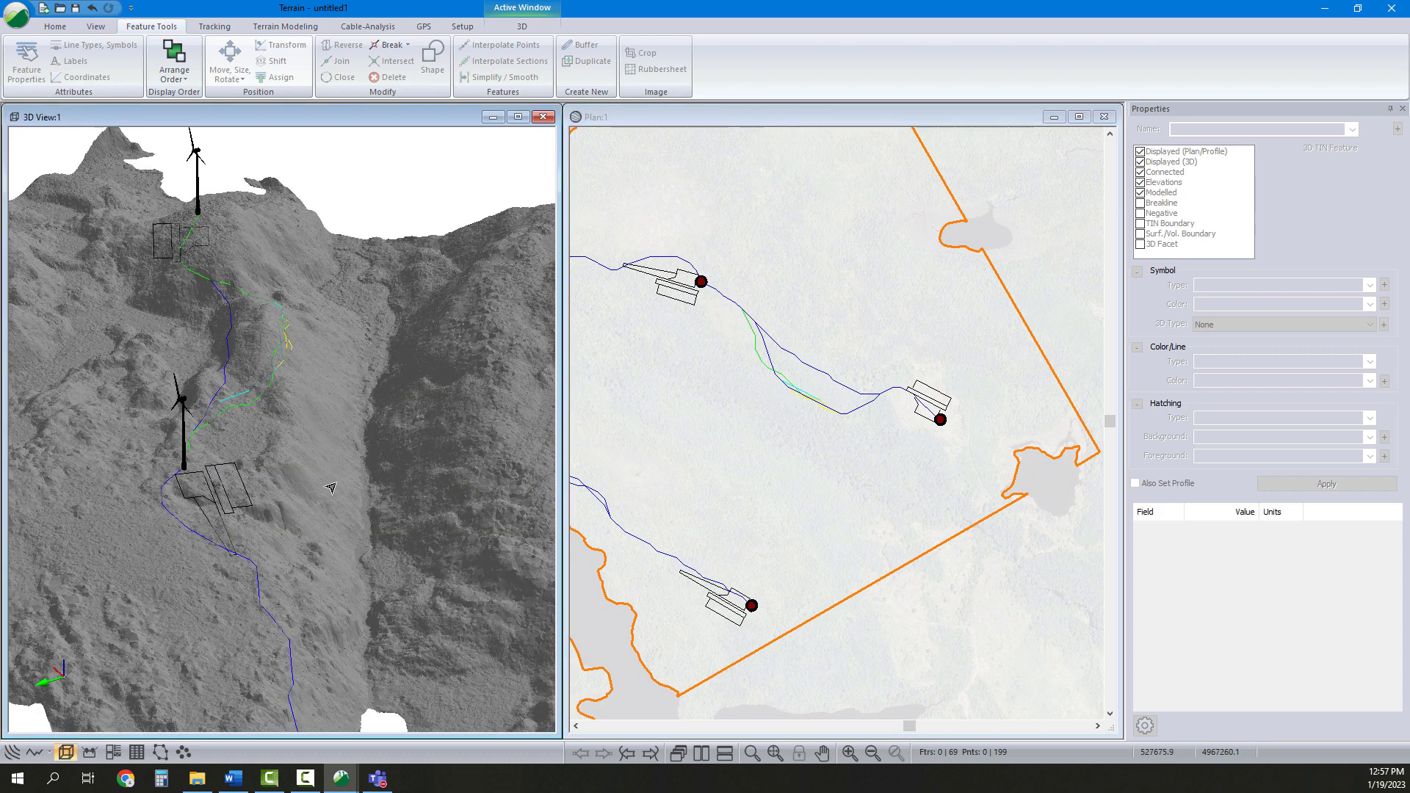
left_click_drag(384, 534, 343, 498)
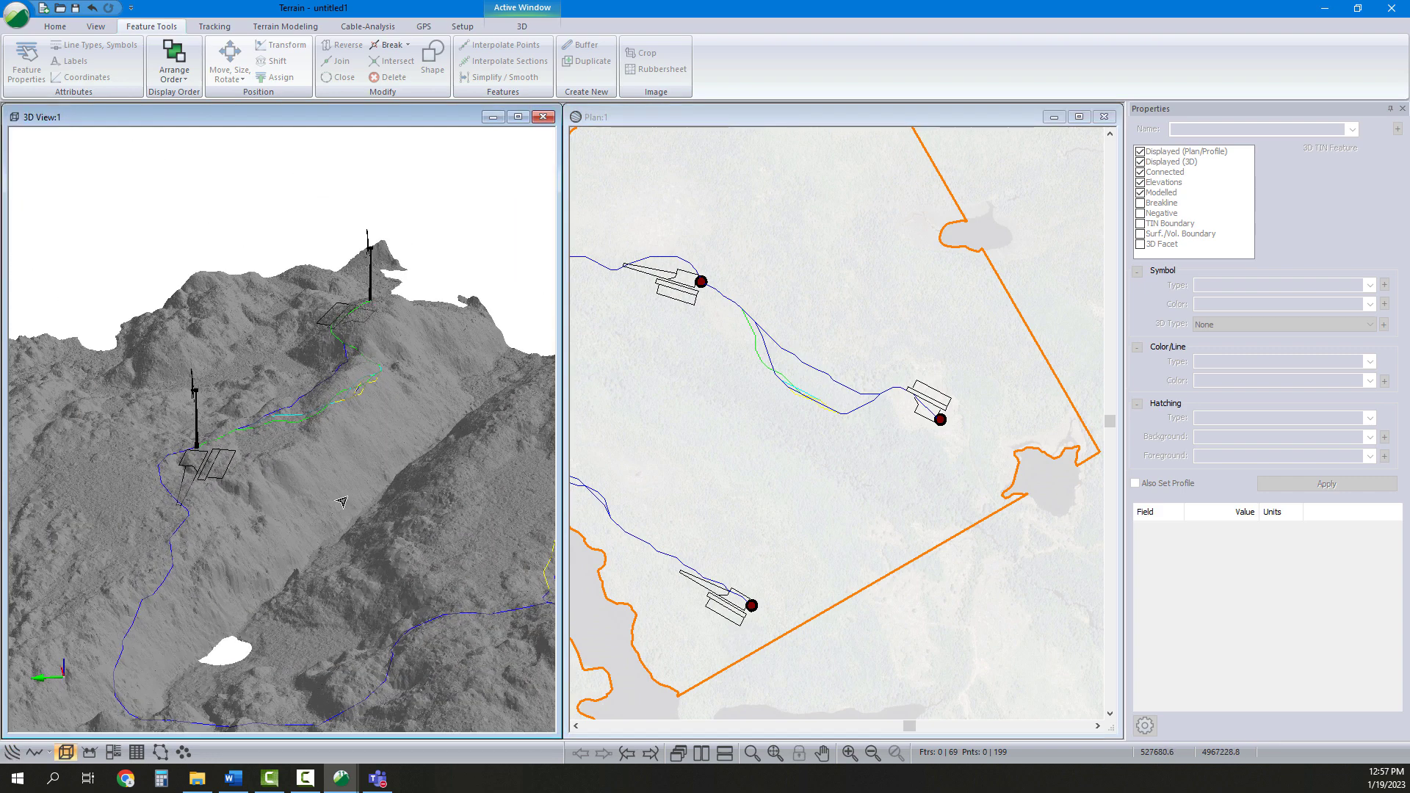
middle_click_drag(343, 499, 283, 441)
mouse_move(284, 441)
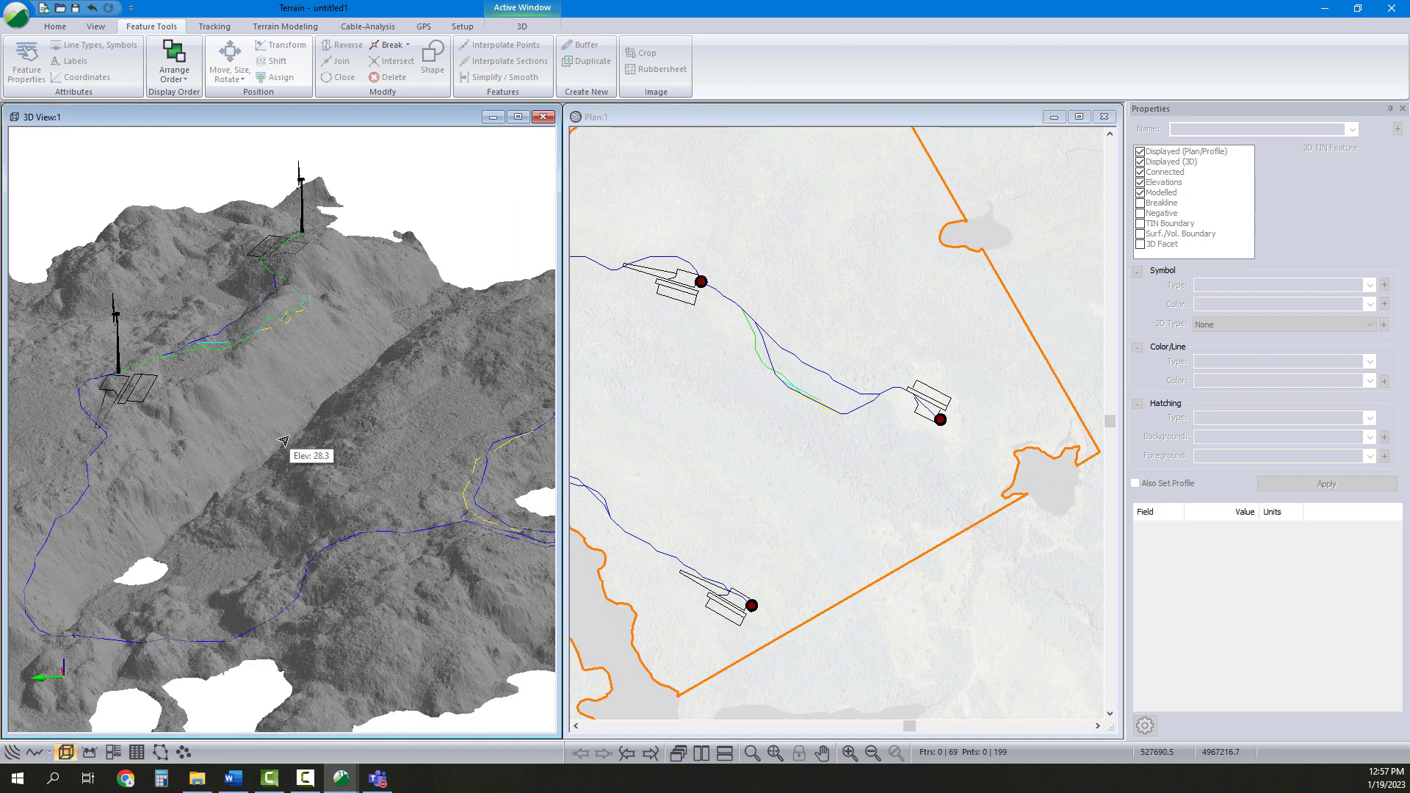
middle_click_drag(523, 576, 398, 504)
left_click_drag(401, 512, 305, 544)
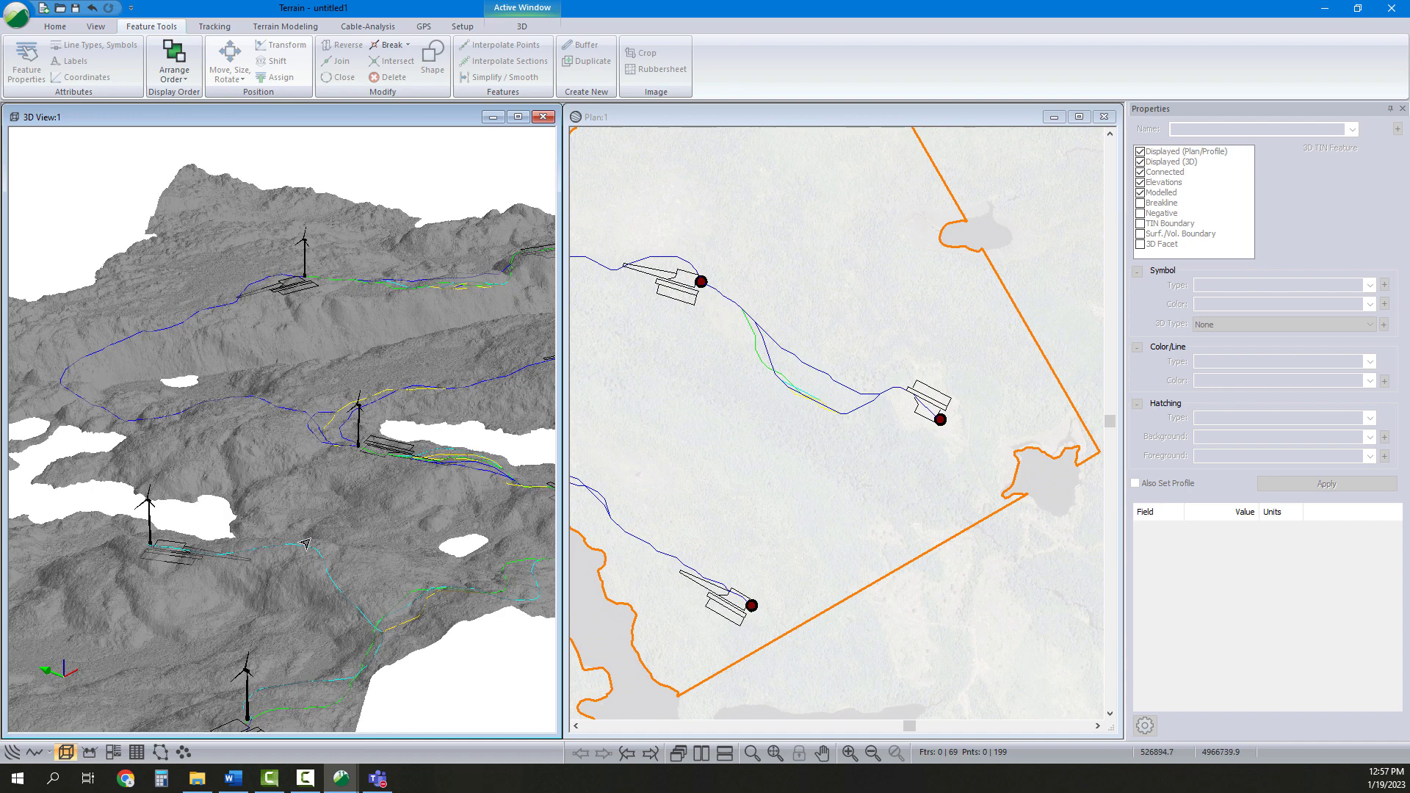
middle_click_drag(885, 459, 907, 443)
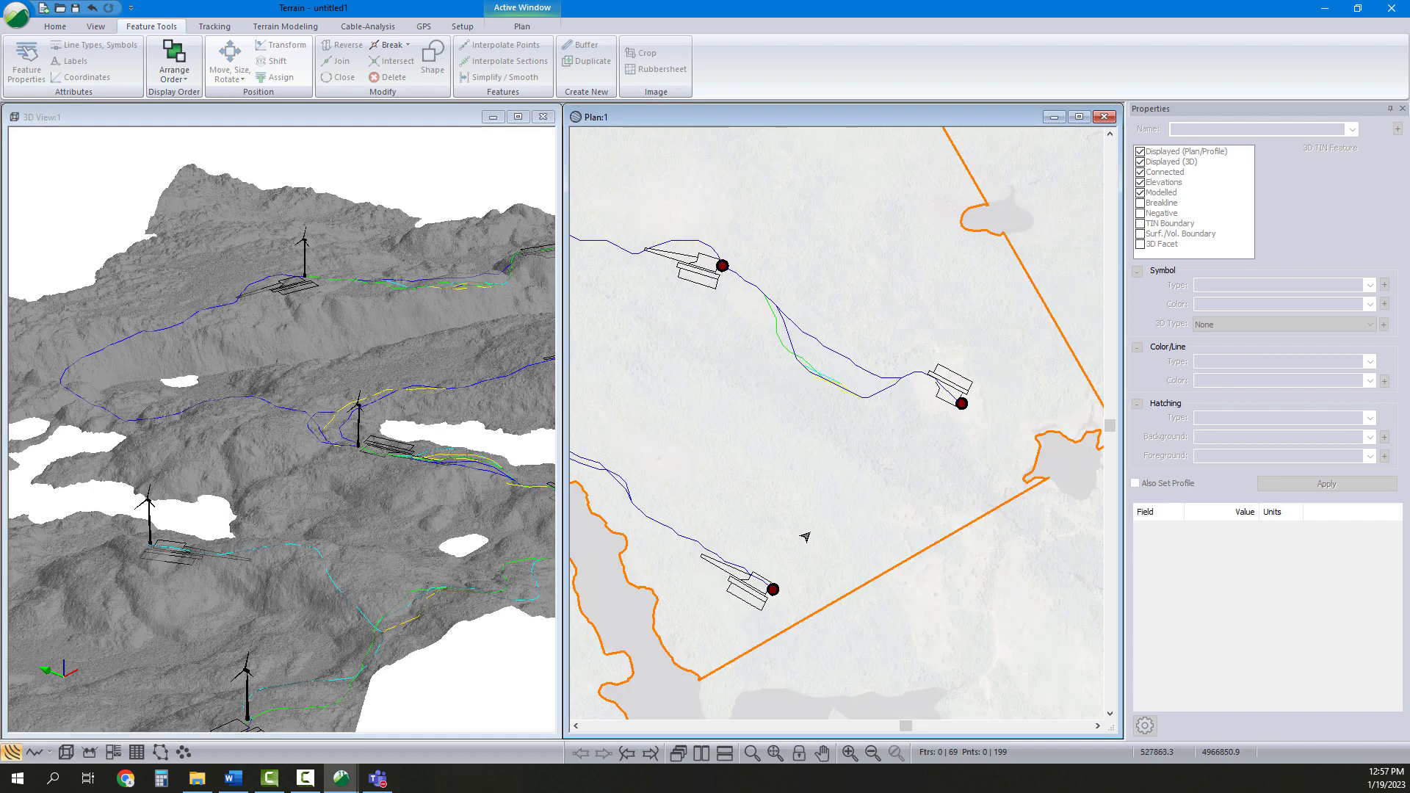
middle_click_drag(806, 537, 883, 477)
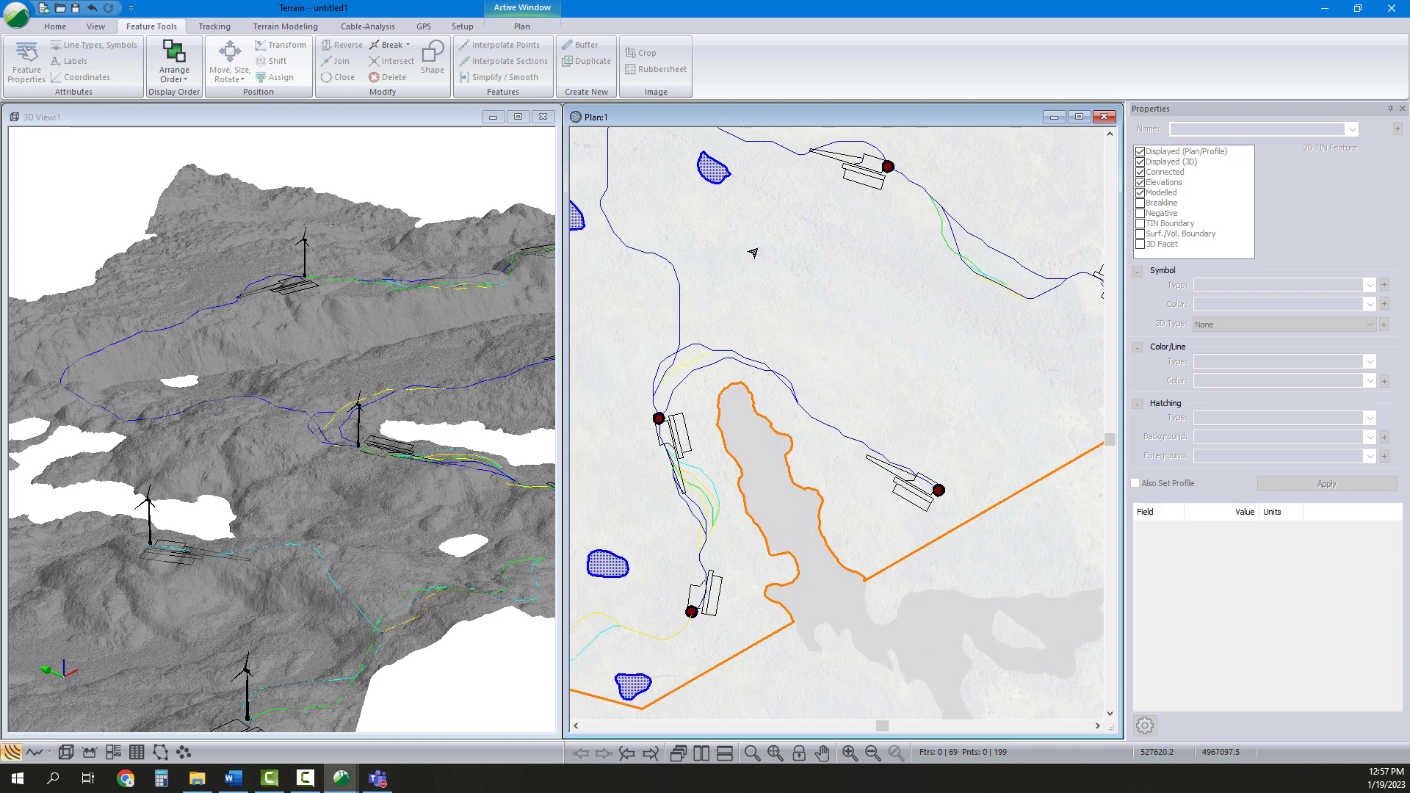
mouse_move(837, 514)
Save the model as Pads in the Efficient Workflow folder
left_click(16, 13)
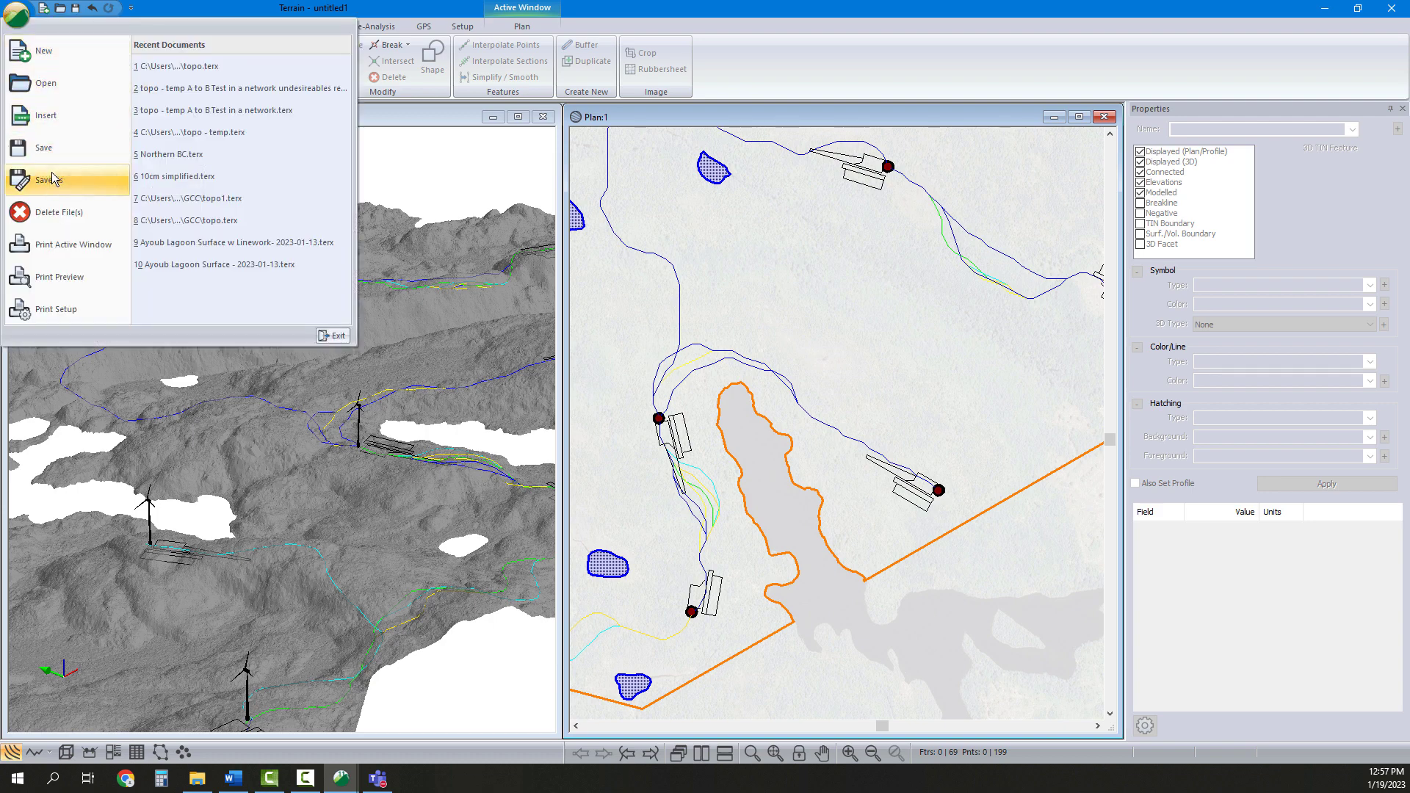
left_click(53, 147)
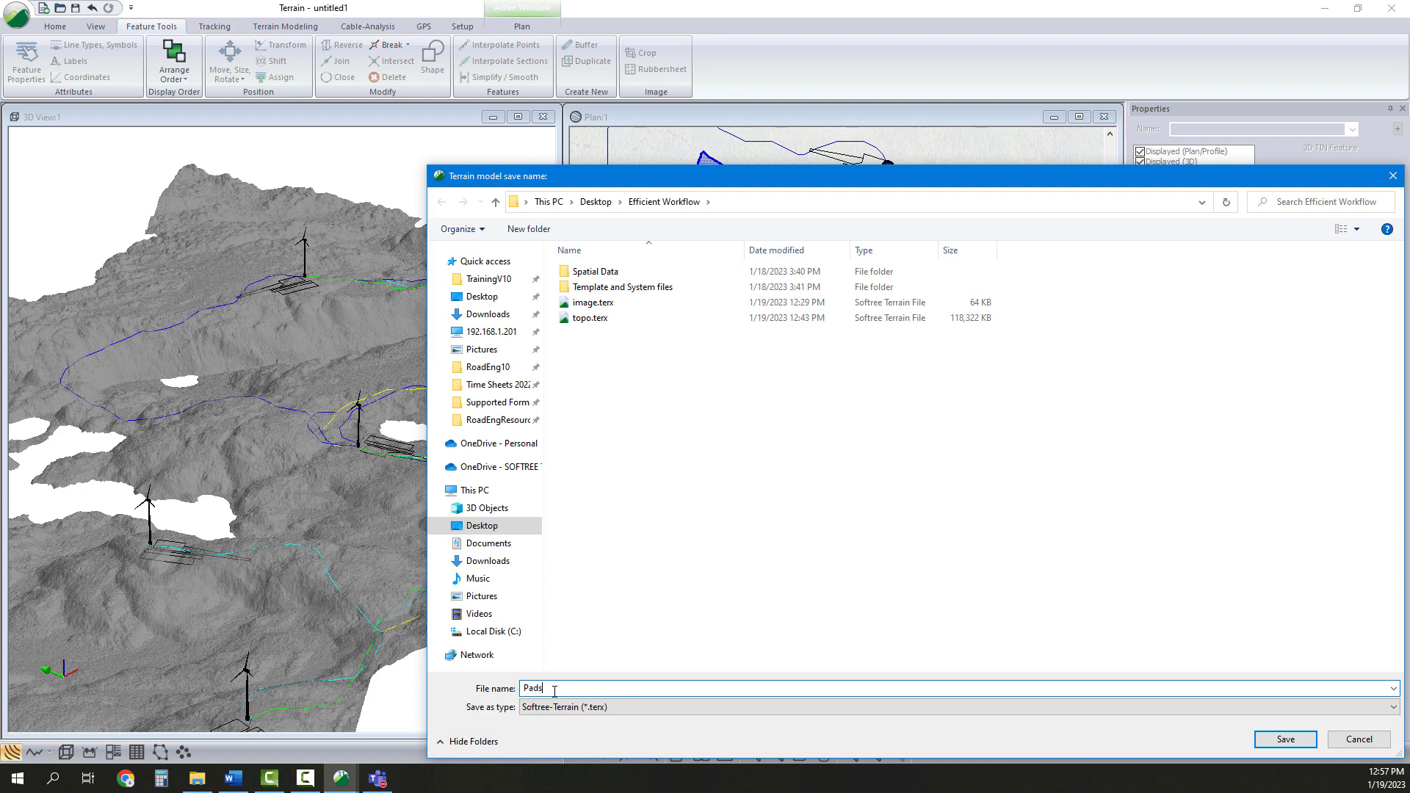
left_click(1285, 740)
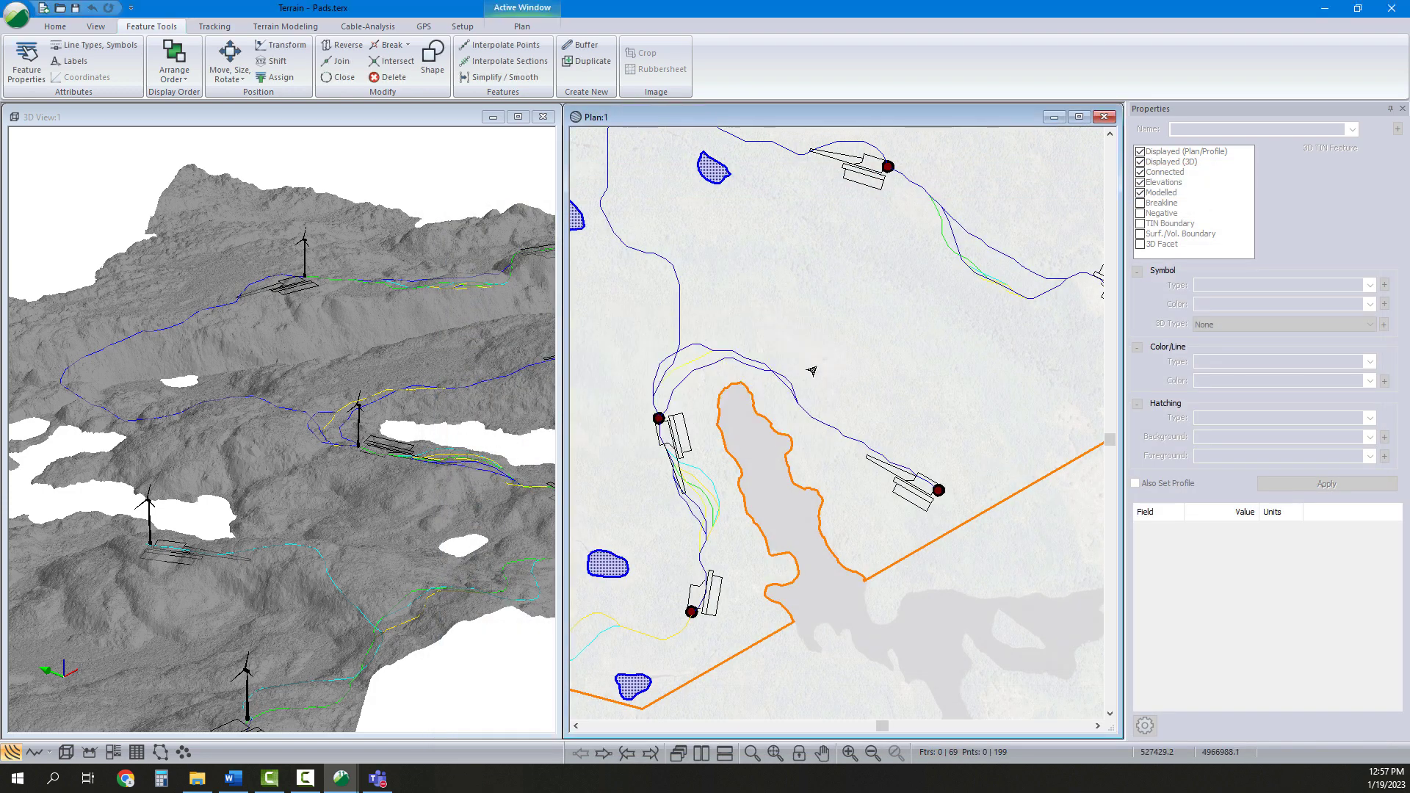